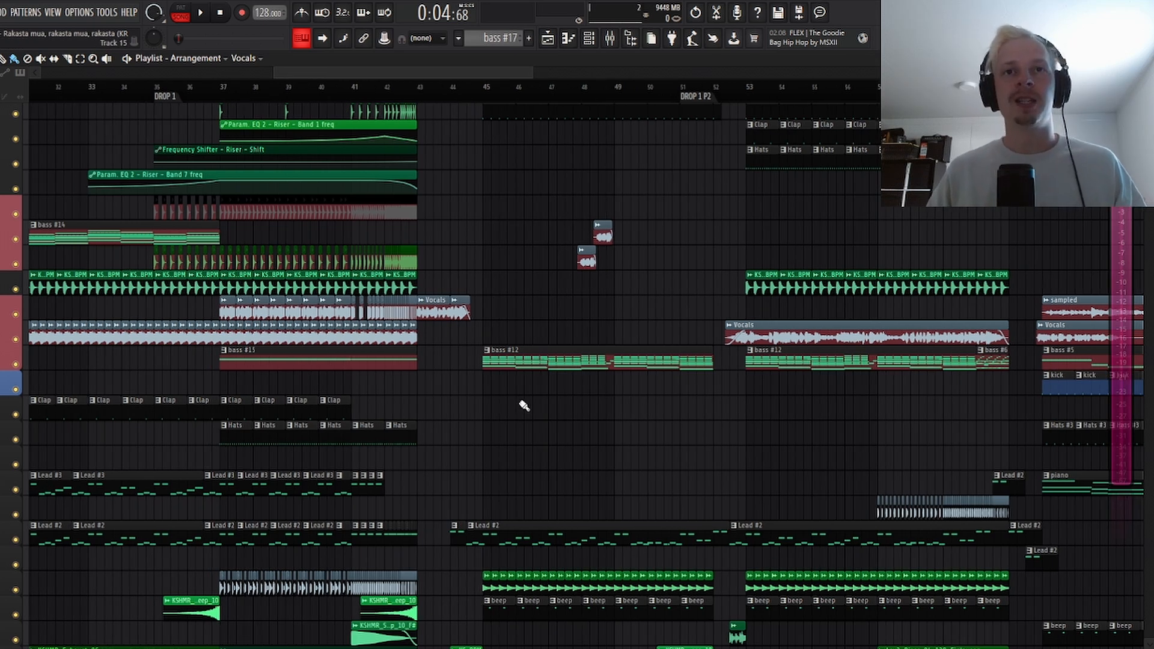
scroll(442, 401, down, 3)
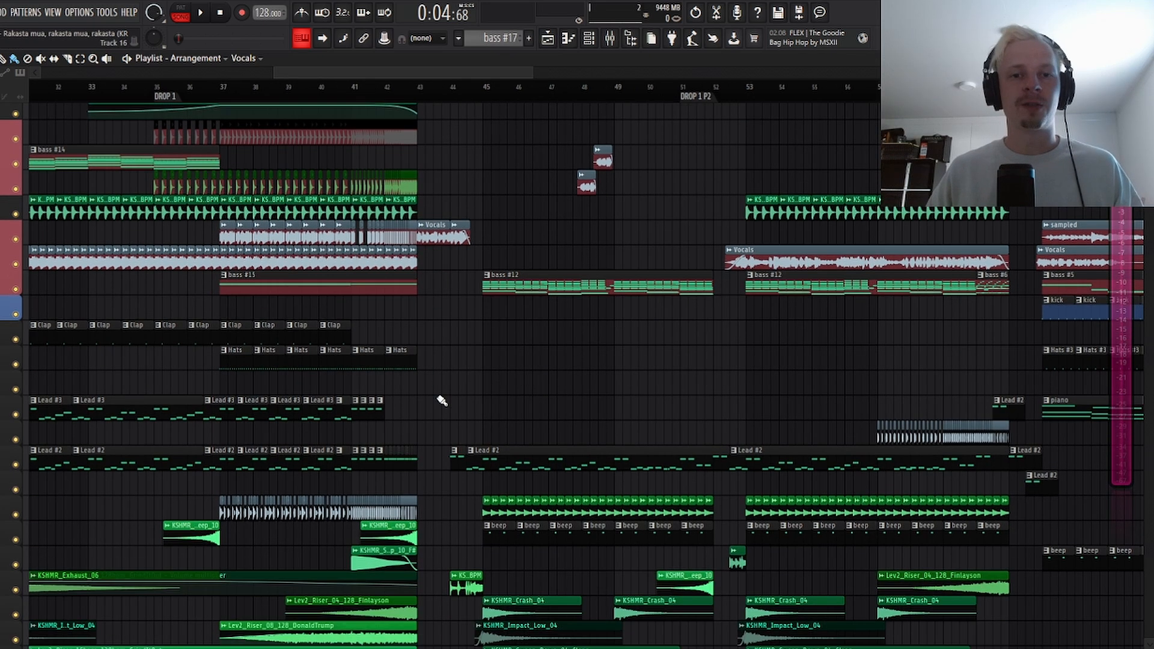
scroll(425, 267, up, 3)
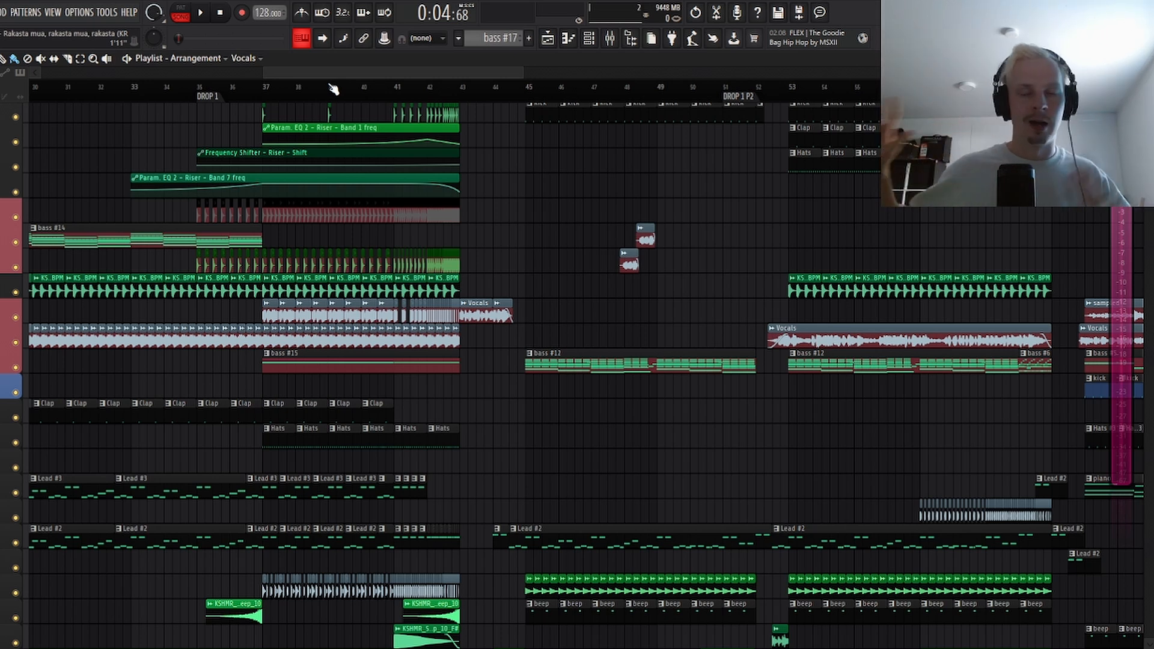
scroll(334, 89, left, 1)
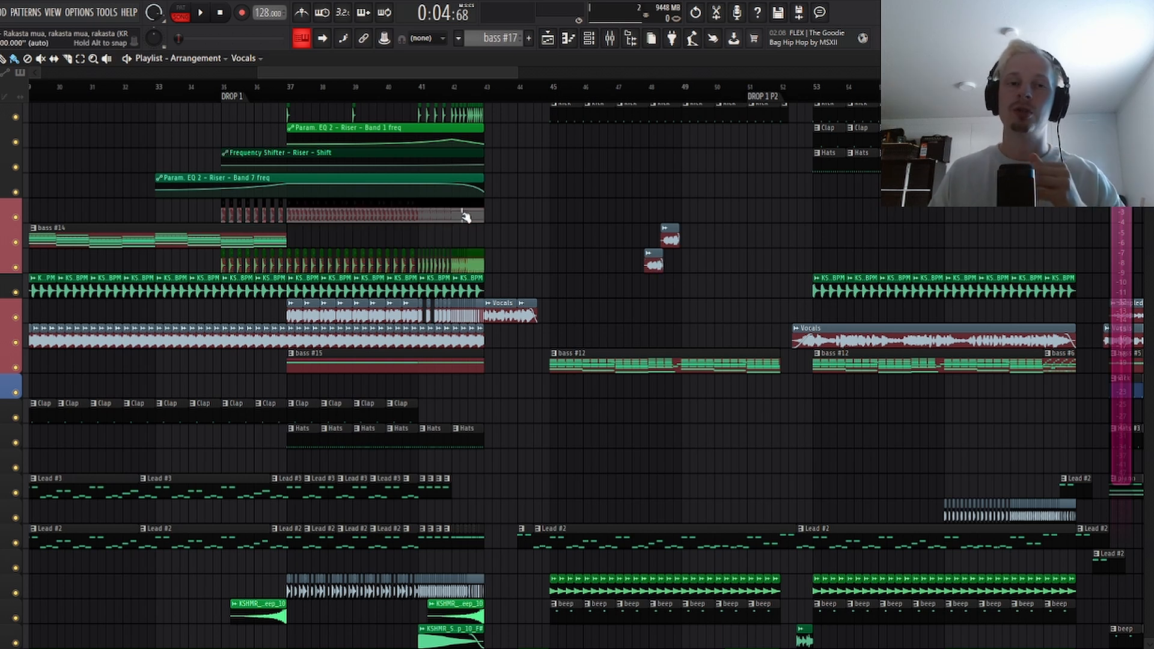
scroll(494, 76, right, 1)
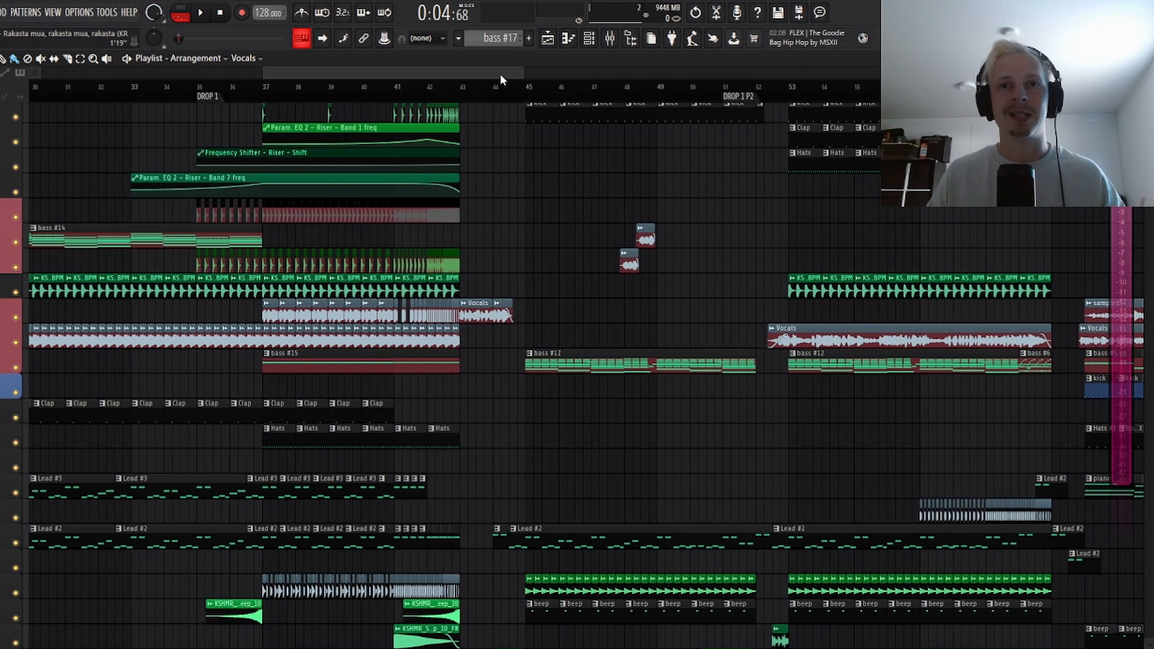
drag(464, 71, 466, 70)
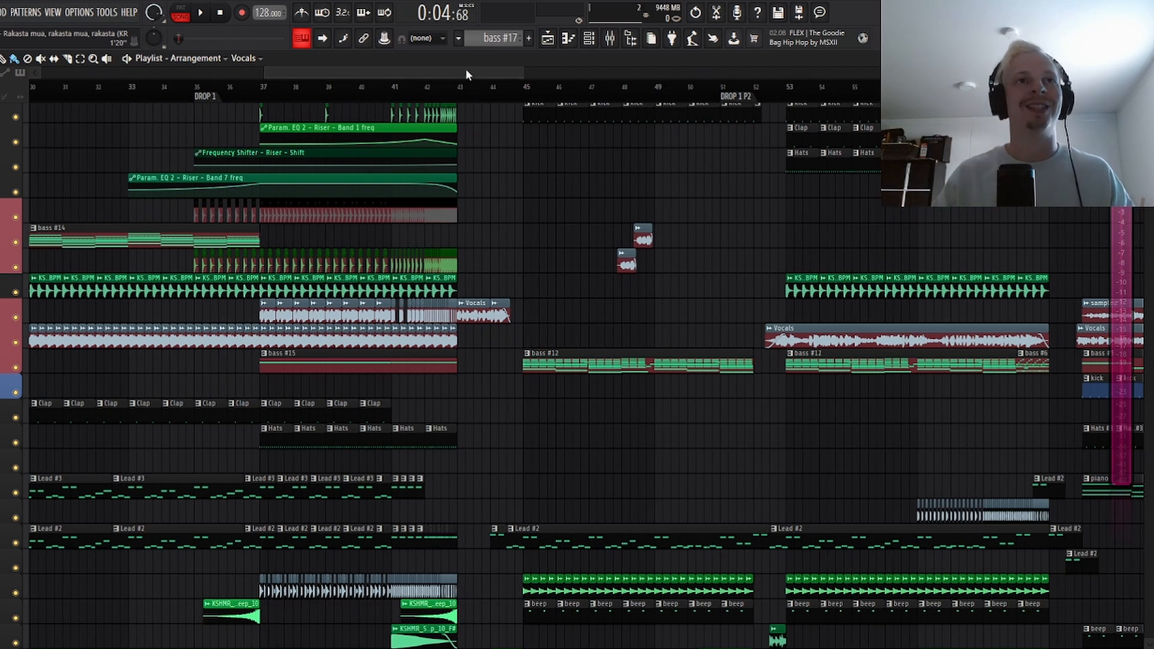
scroll(483, 90, up, 3)
drag(450, 75, 446, 75)
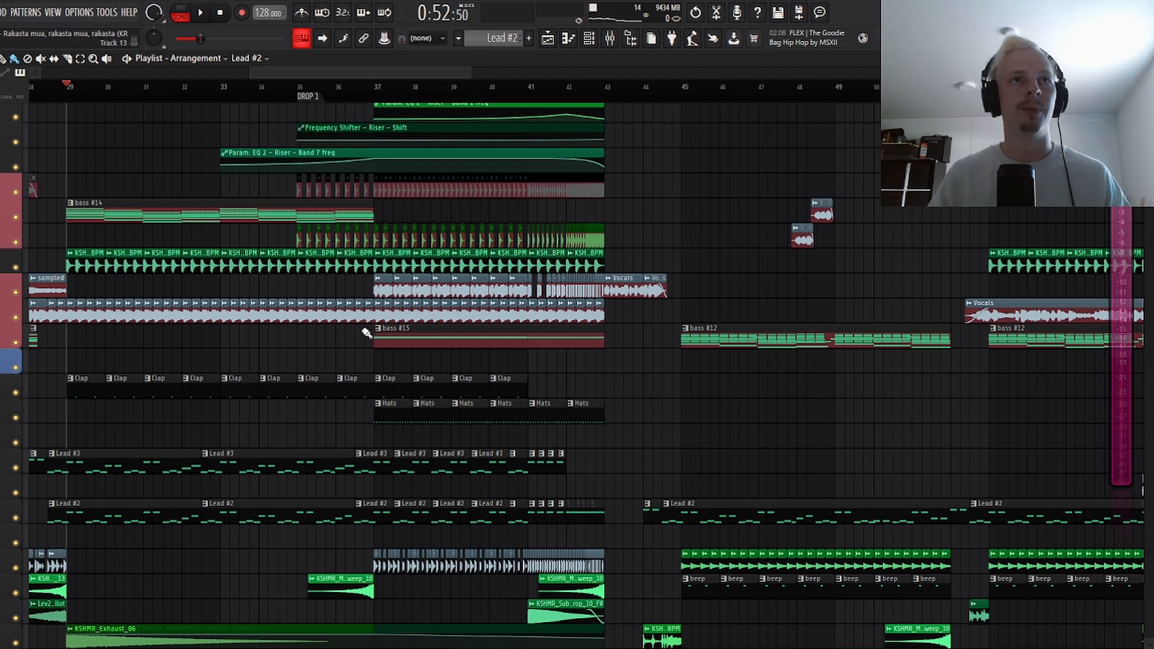
Step: Play the arrangement from bar 29 and look through the build-up tracks leading to the DROP 1 marker
scroll(381, 90, down, 2)
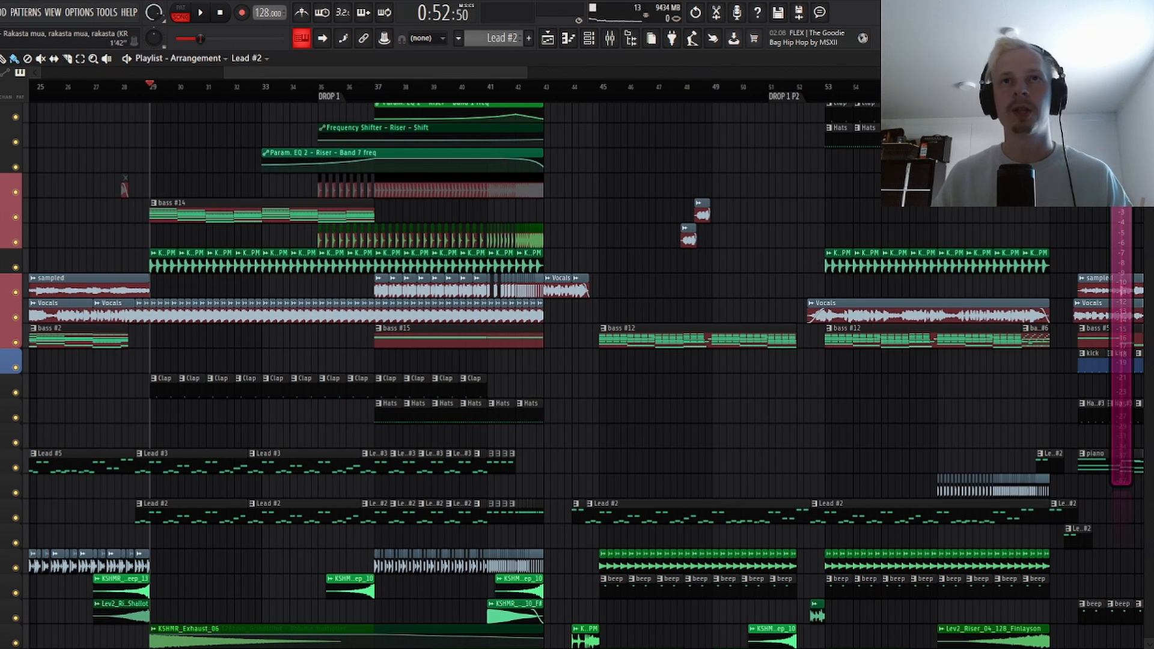
scroll(287, 93, up, 2)
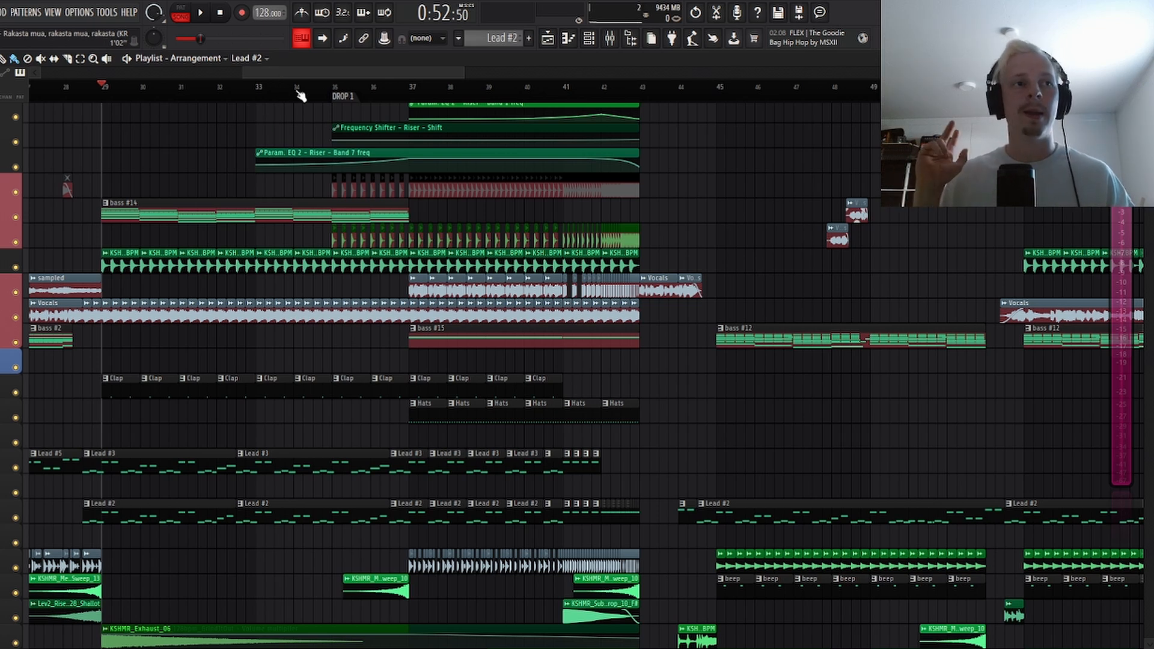
key(space)
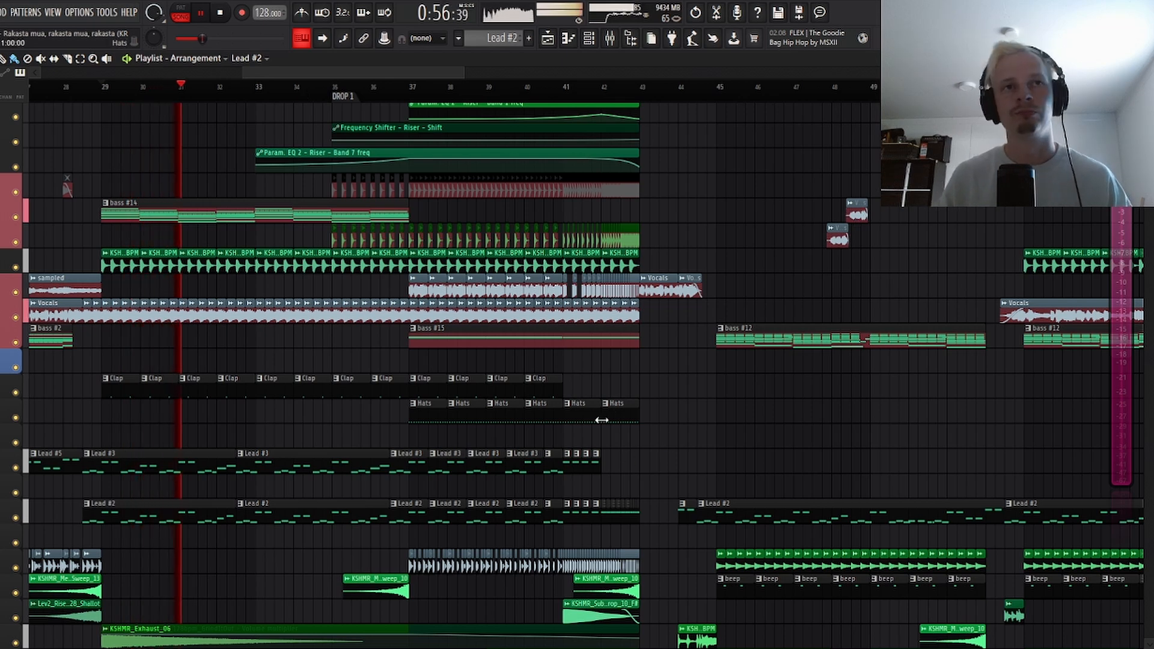
scroll(602, 419, down, 10)
scroll(513, 466, down, 15)
scroll(443, 414, up, 20)
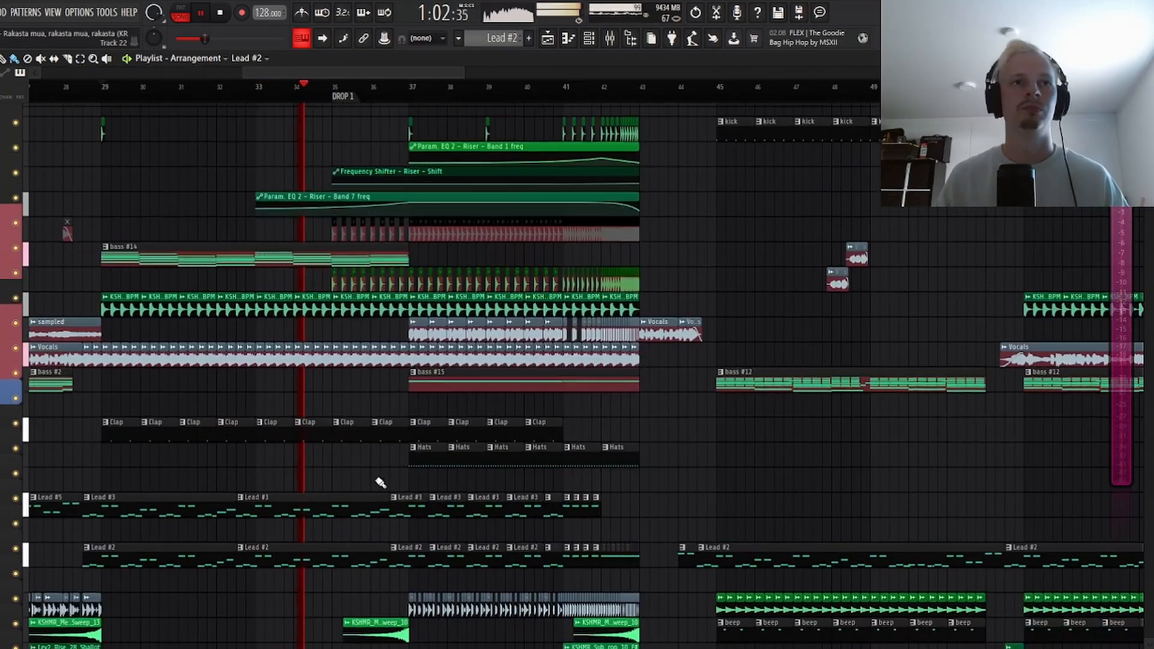
scroll(404, 381, down, 3)
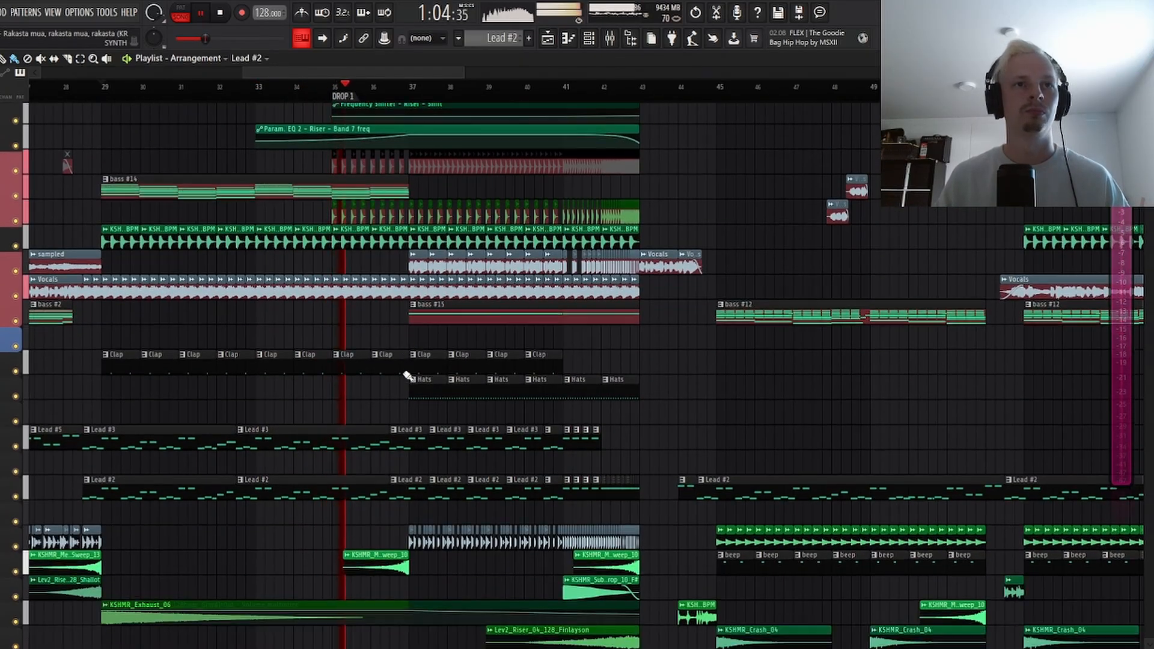
scroll(404, 372, down, 1)
scroll(405, 370, up, 2)
Step: Follow the playback over the vocal chops and riser automation from bar 37, into the section starting at bar 45
drag(369, 73, 410, 92)
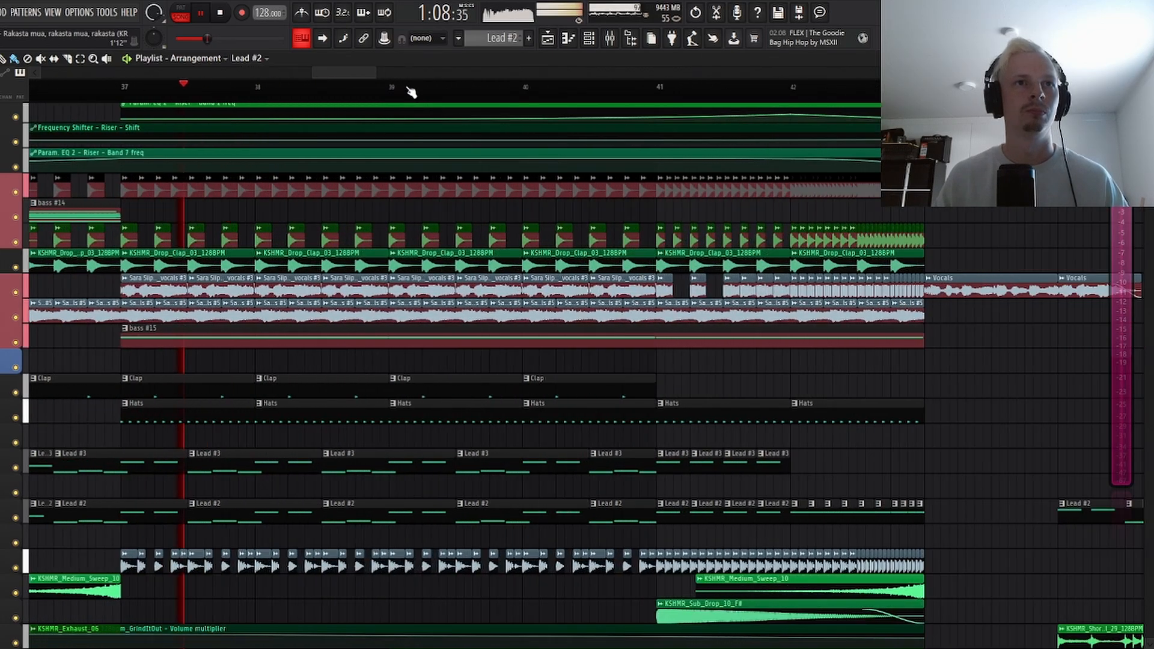
scroll(411, 91, down, 3)
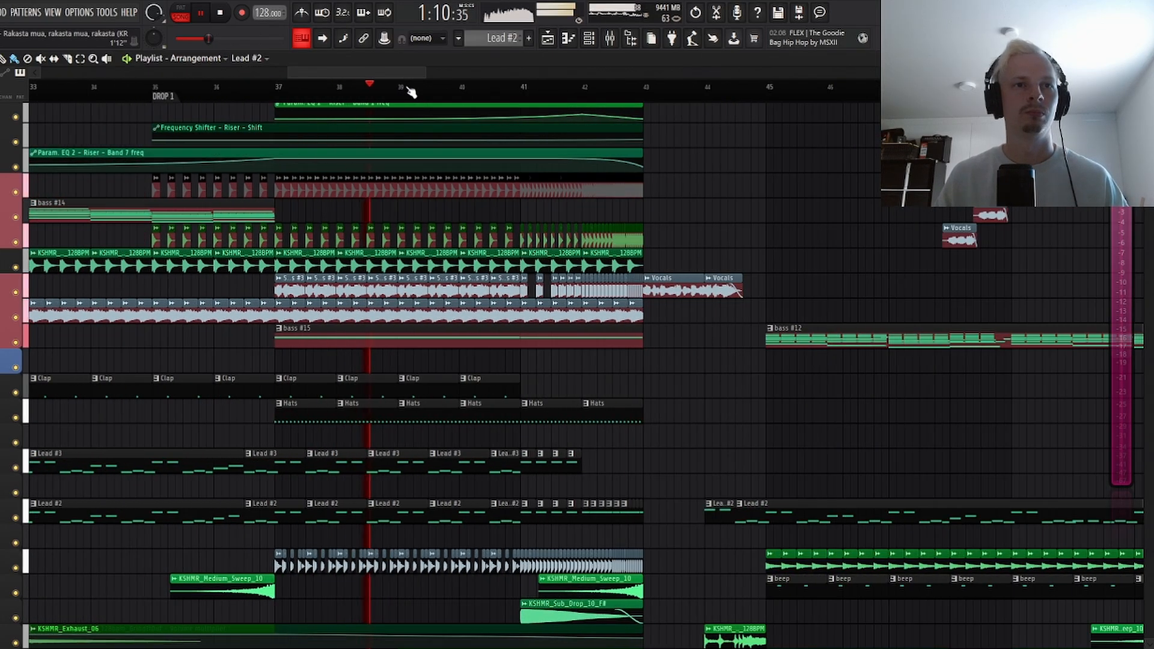
scroll(410, 92, down, 4)
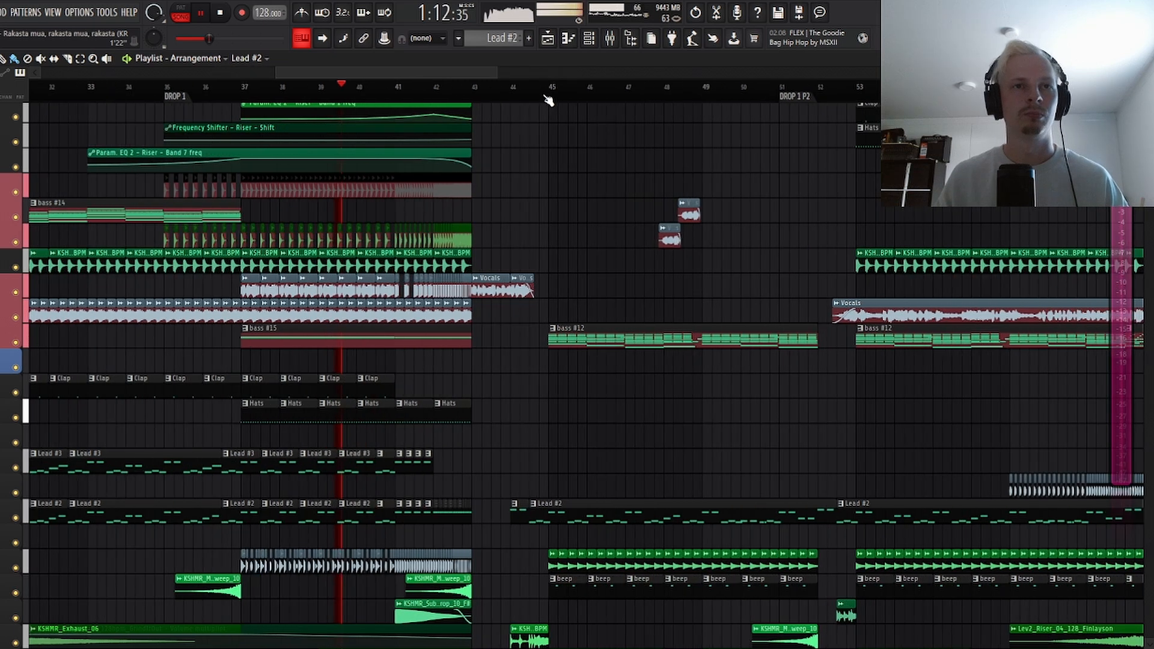
scroll(440, 74, up, 1)
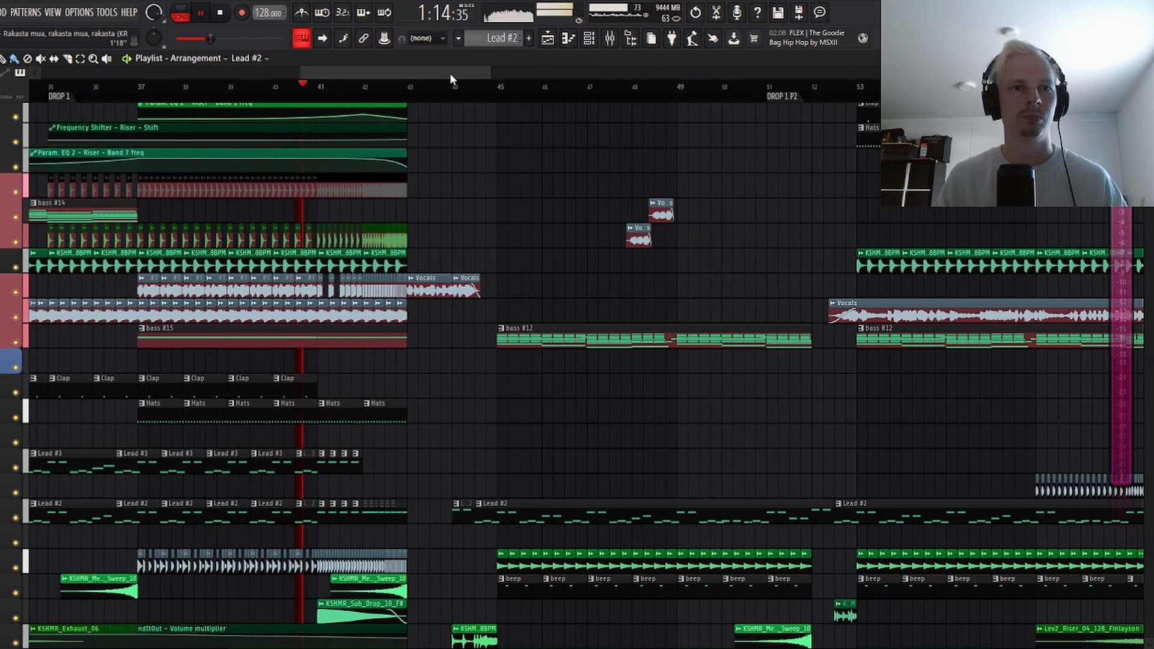
scroll(472, 469, up, 2)
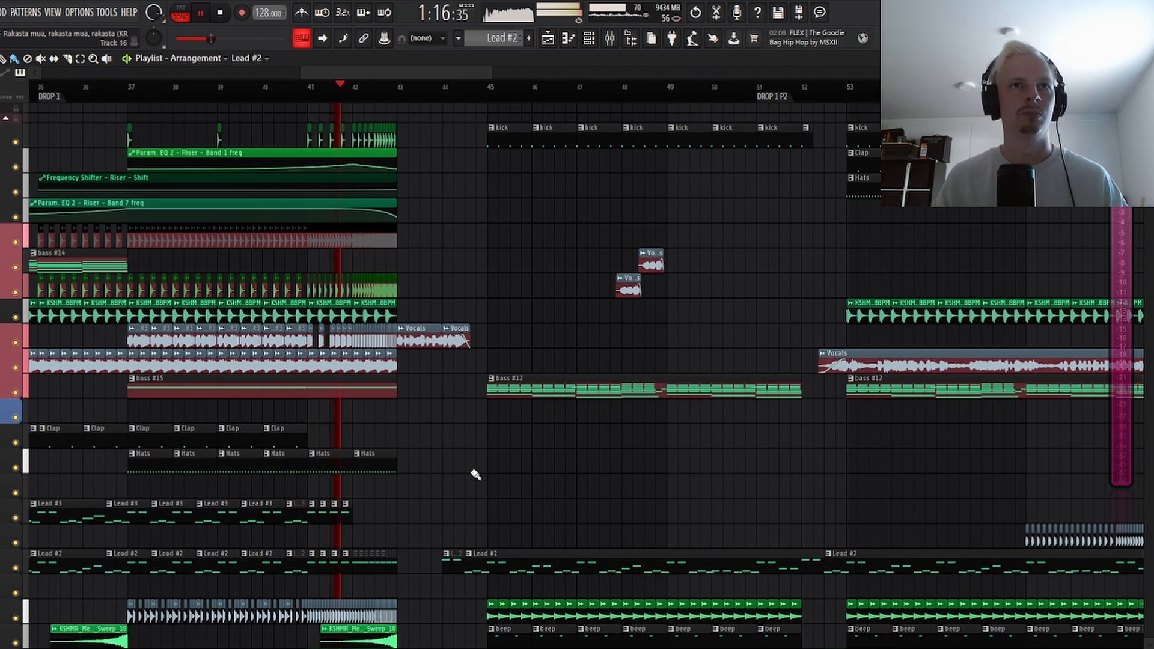
scroll(484, 462, down, 1)
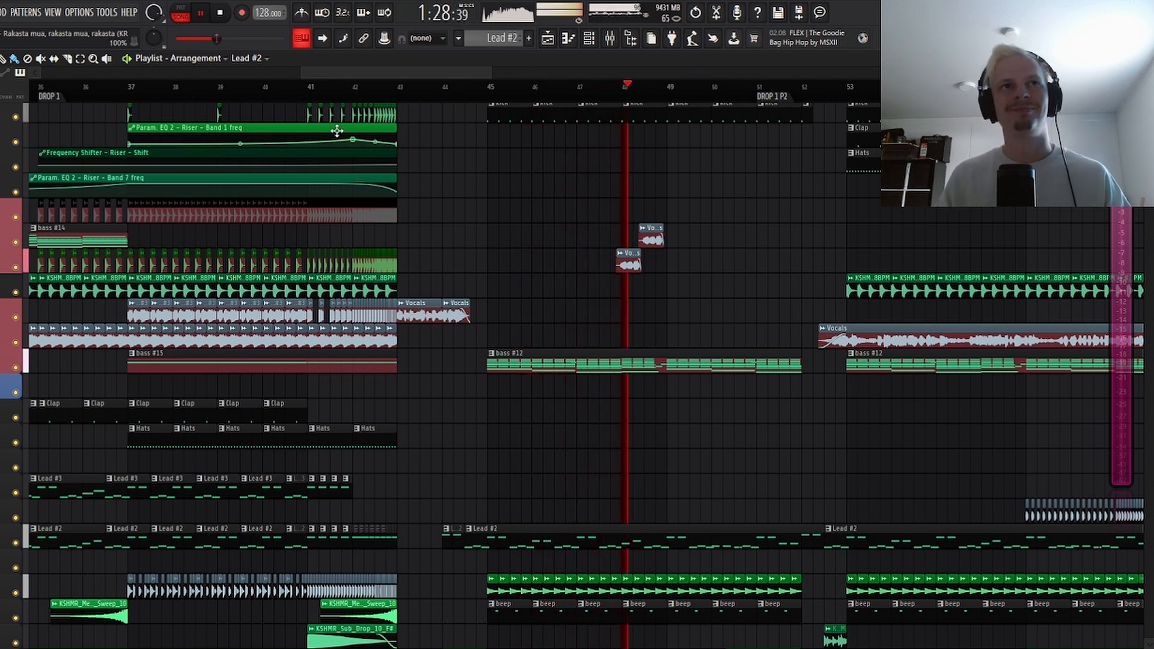
Step: Follow the playback through the DROP 1 P2 section, examining bars 53 to 61, and end the playback
drag(387, 74, 479, 72)
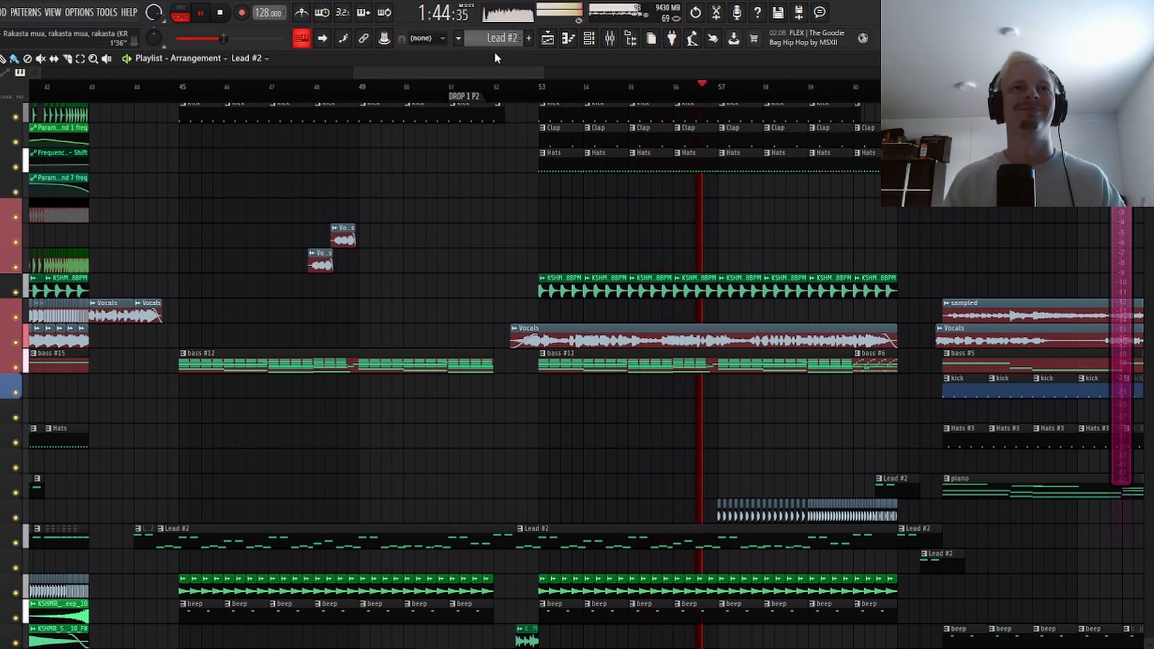
drag(487, 71, 493, 75)
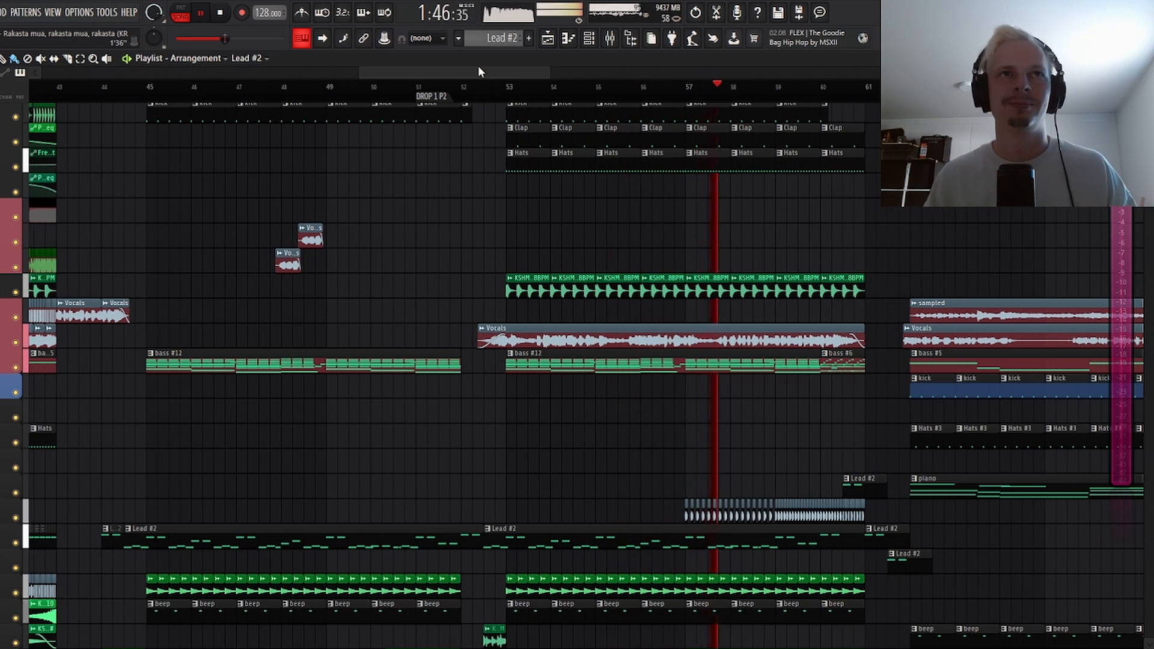
scroll(486, 72, down, 2)
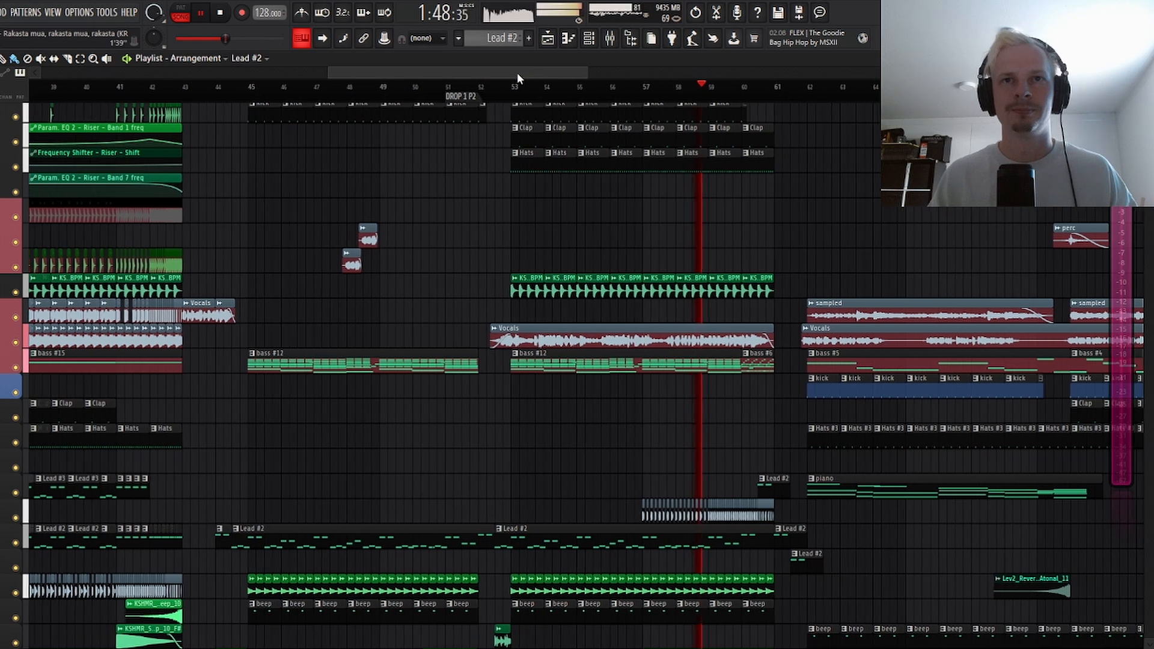
scroll(618, 90, up, 3)
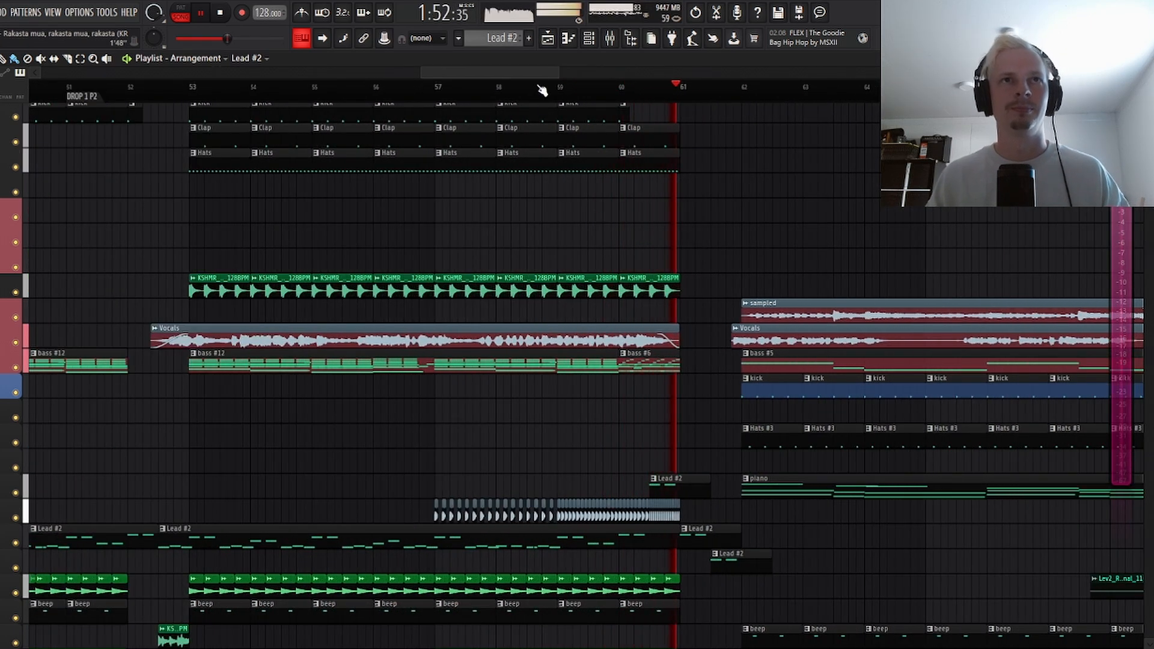
drag(537, 72, 510, 75)
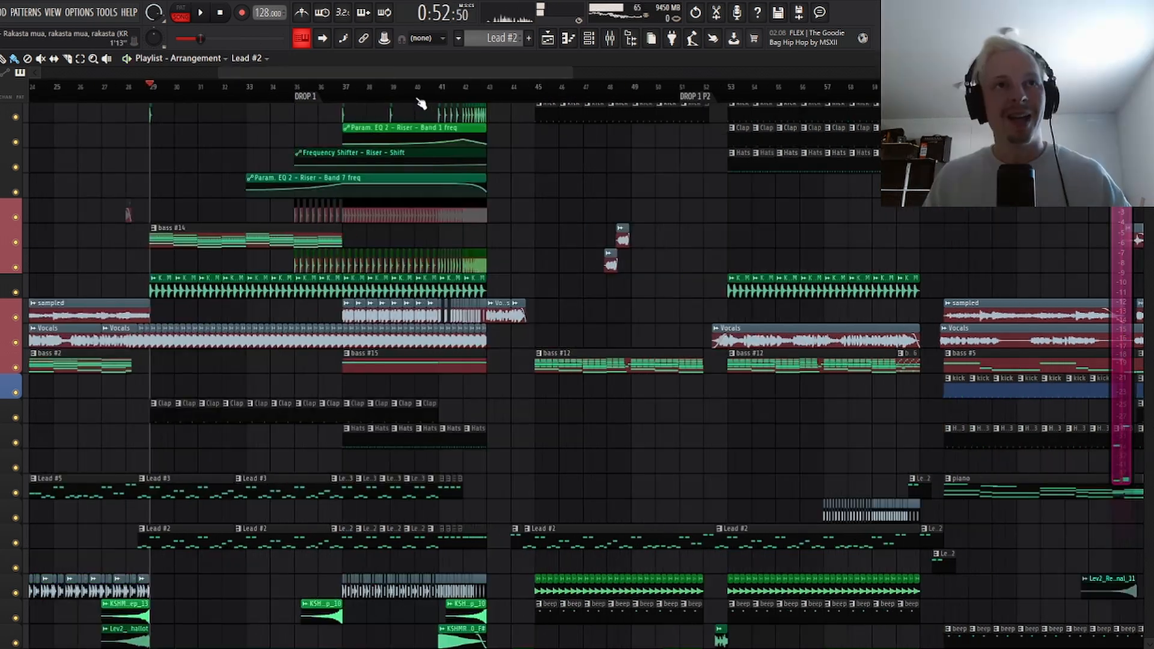
Step: Move the bass #14 clip onto the playlist track that holds bass #15, and select the DRUMS track in the mixer
scroll(477, 98, up, 1)
scroll(477, 105, up, 1)
scroll(473, 95, up, 4)
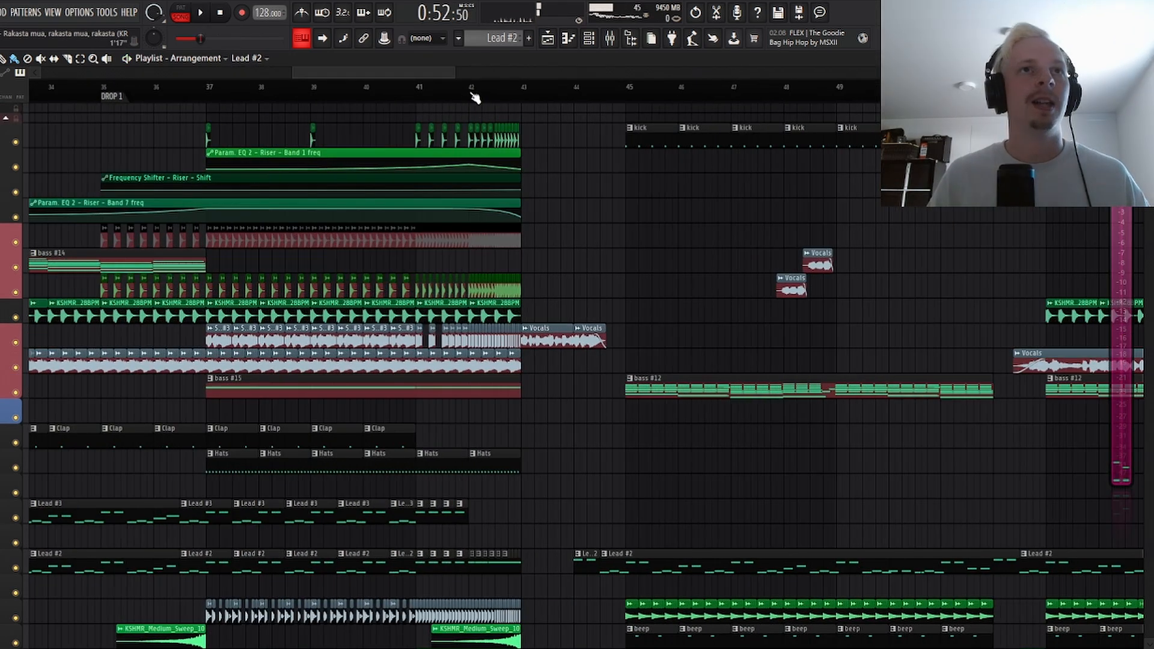
drag(425, 74, 393, 78)
scroll(449, 199, down, 1)
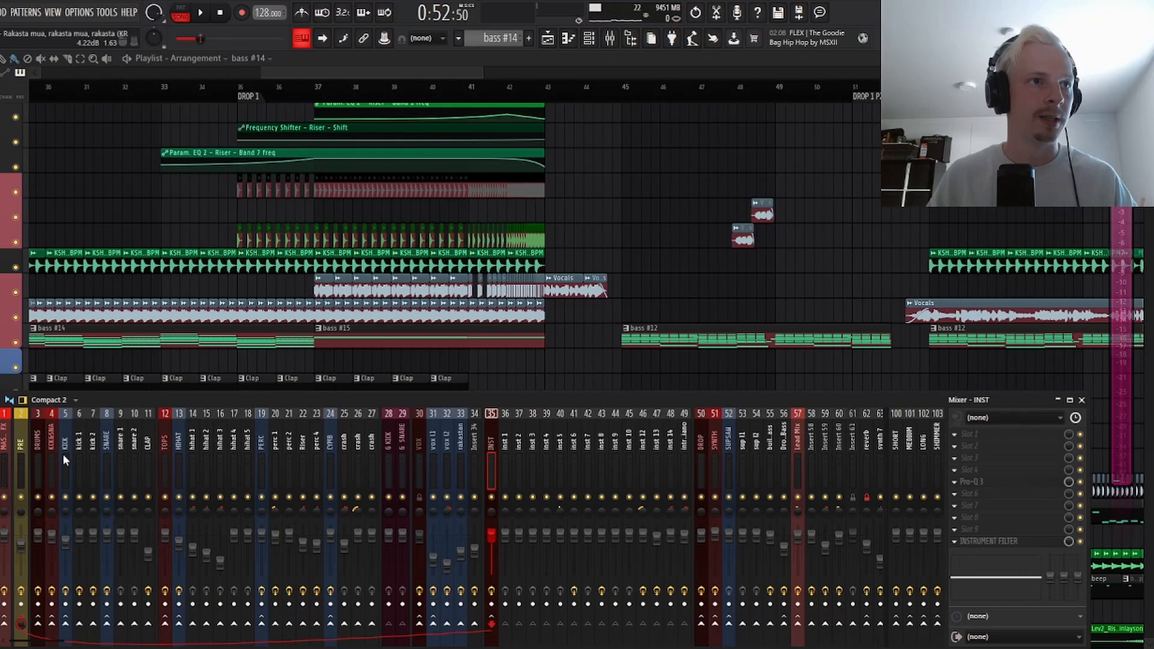
click(37, 456)
key(F9)
Step: Play the first part of the drop from bar 45, look over its kick, bass and lead tracks, and stop playback
drag(367, 70, 350, 80)
scroll(649, 101, down, 1)
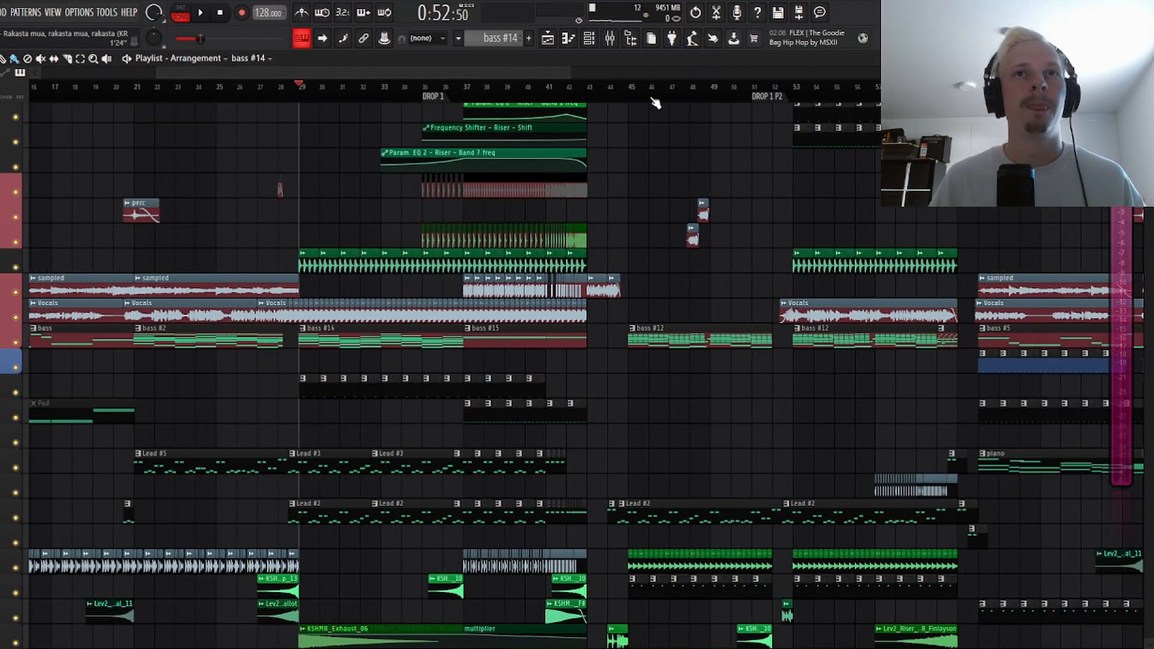
scroll(866, 91, up, 3)
scroll(223, 352, up, 1)
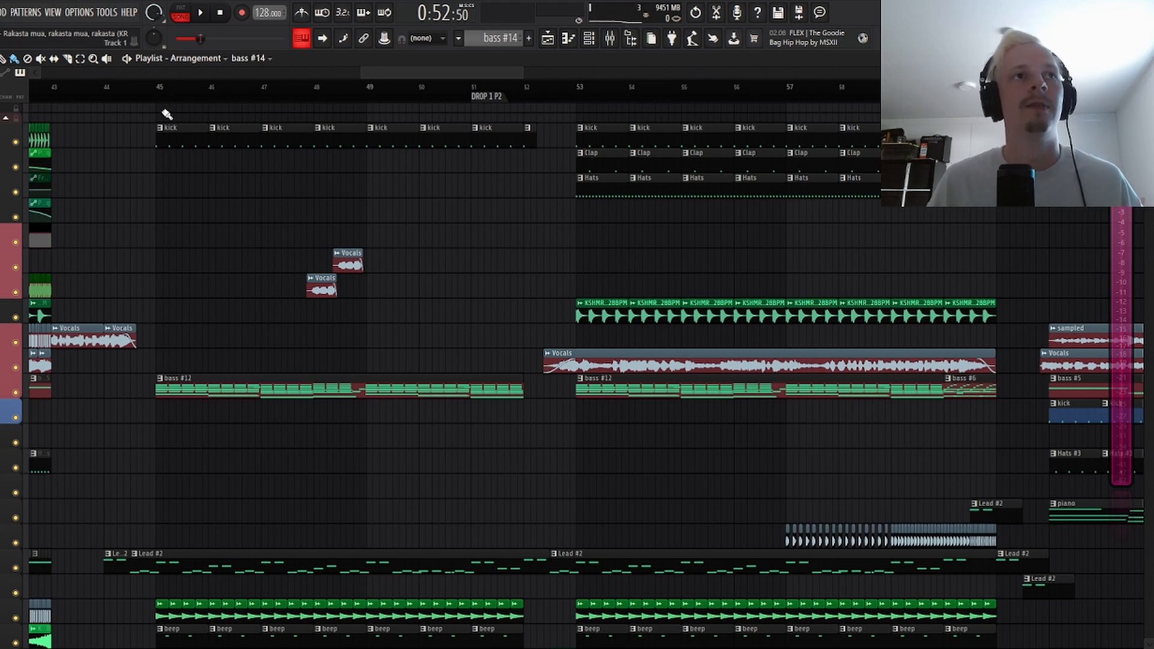
click(159, 91)
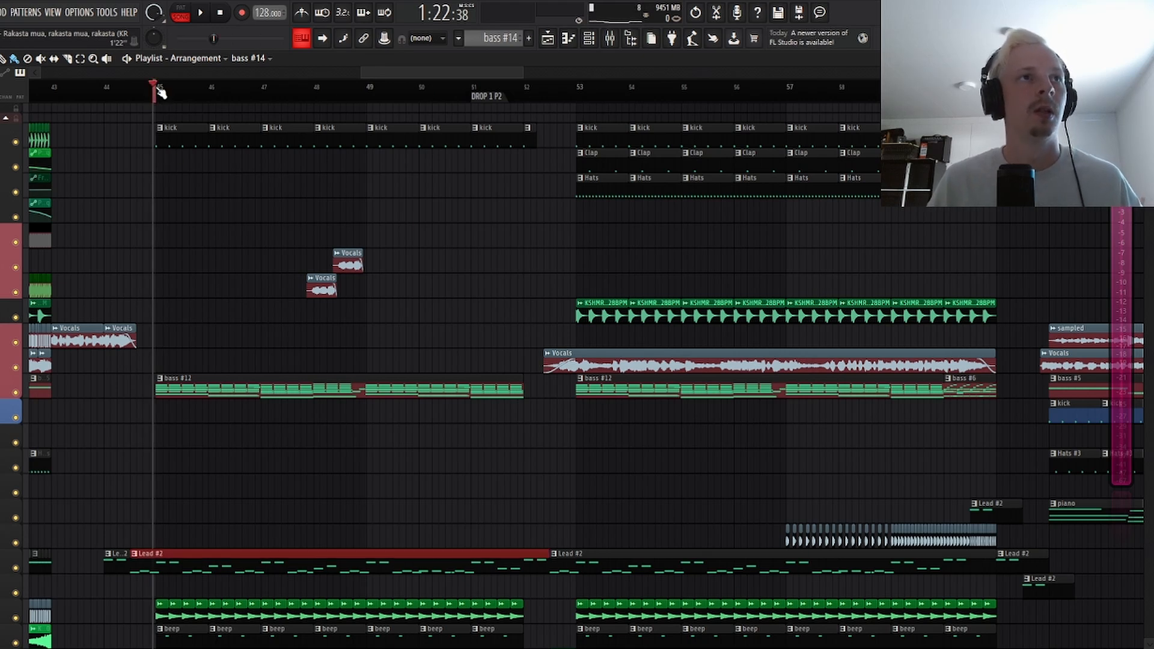
key(space)
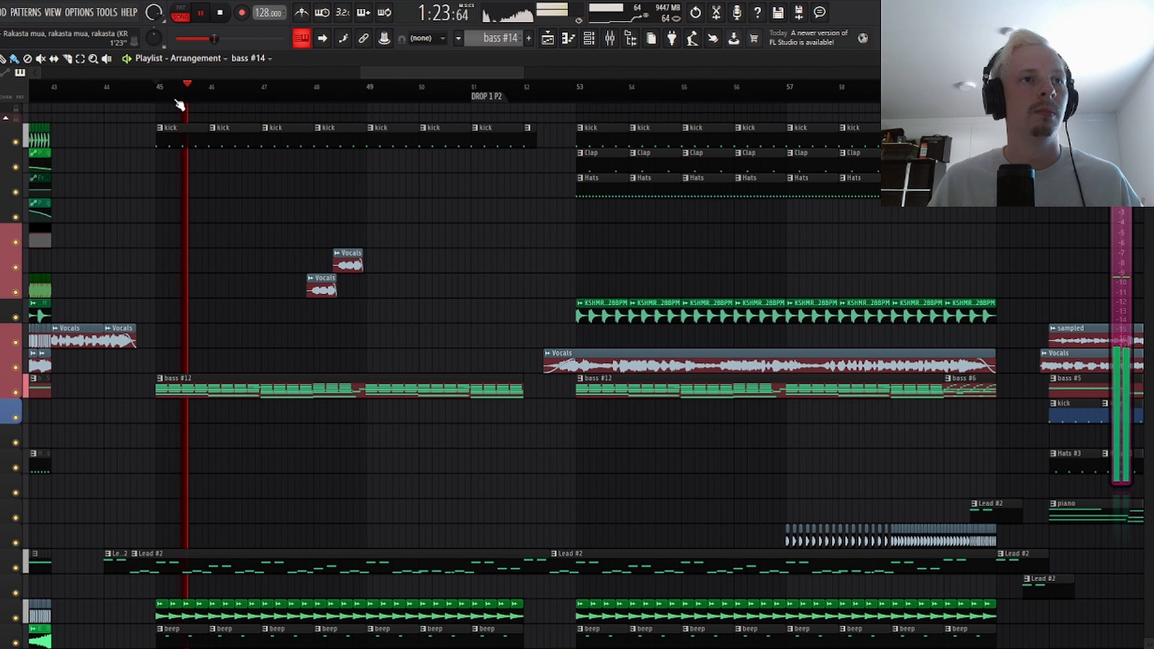
scroll(253, 457, down, 5)
scroll(270, 473, up, 5)
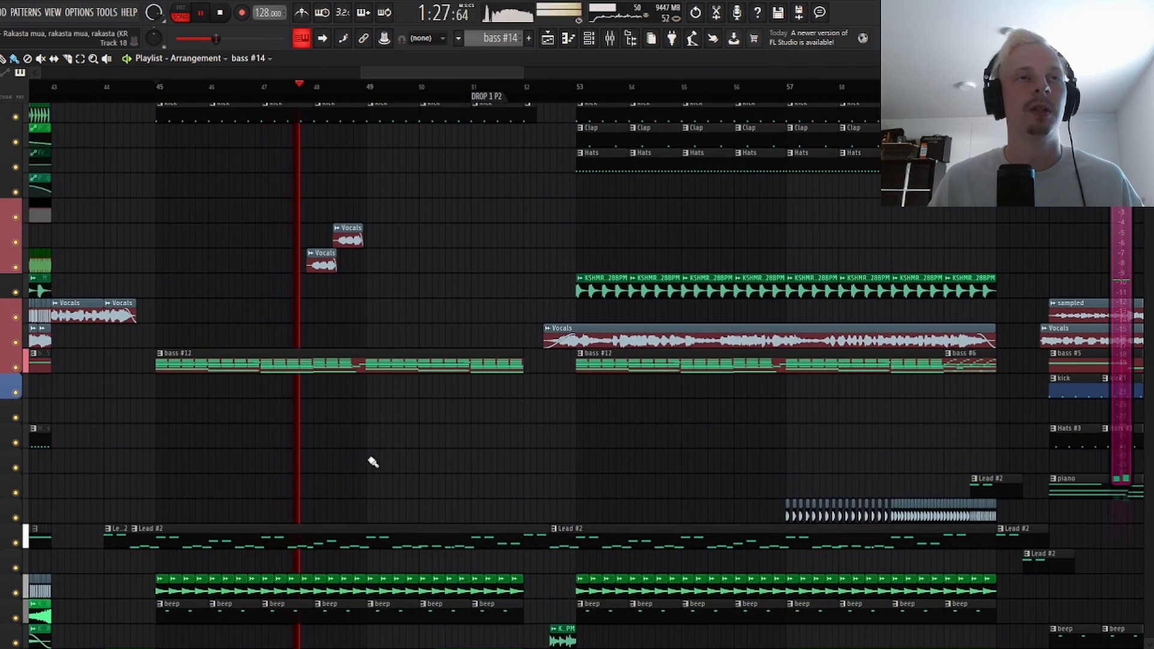
scroll(403, 427, up, 1)
key(space)
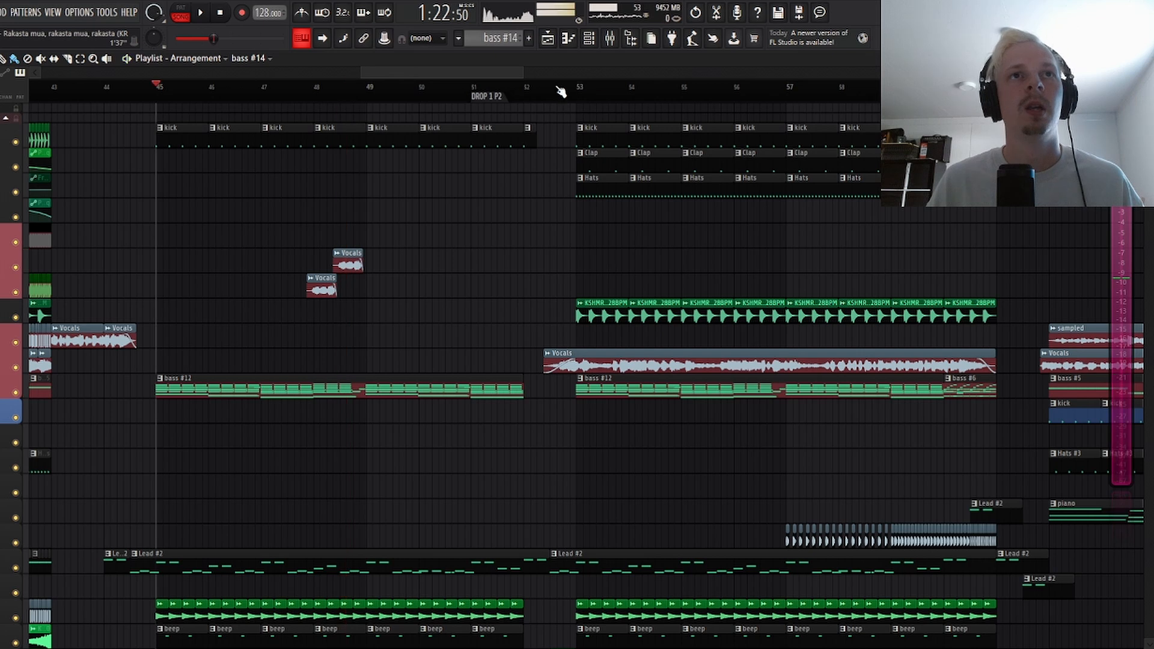
Step: Play the second part of the drop from bar 53 and examine its added clap, hat and vocal layers
click(578, 89)
scroll(668, 94, up, 3)
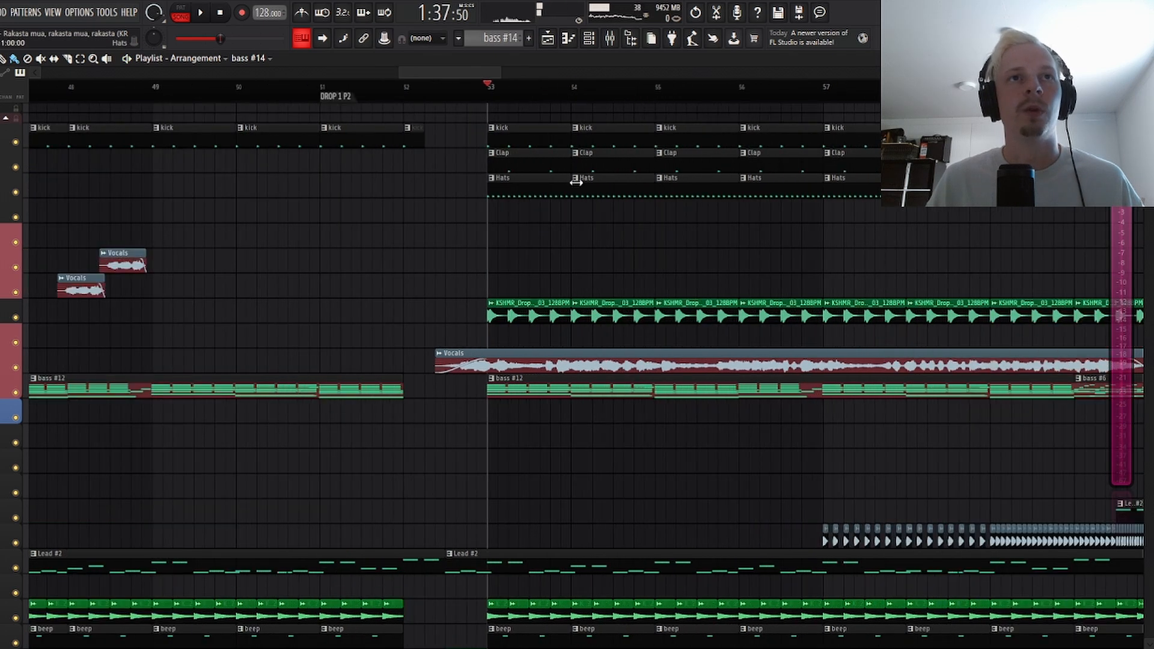
scroll(523, 93, down, 3)
scroll(523, 94, down, 2)
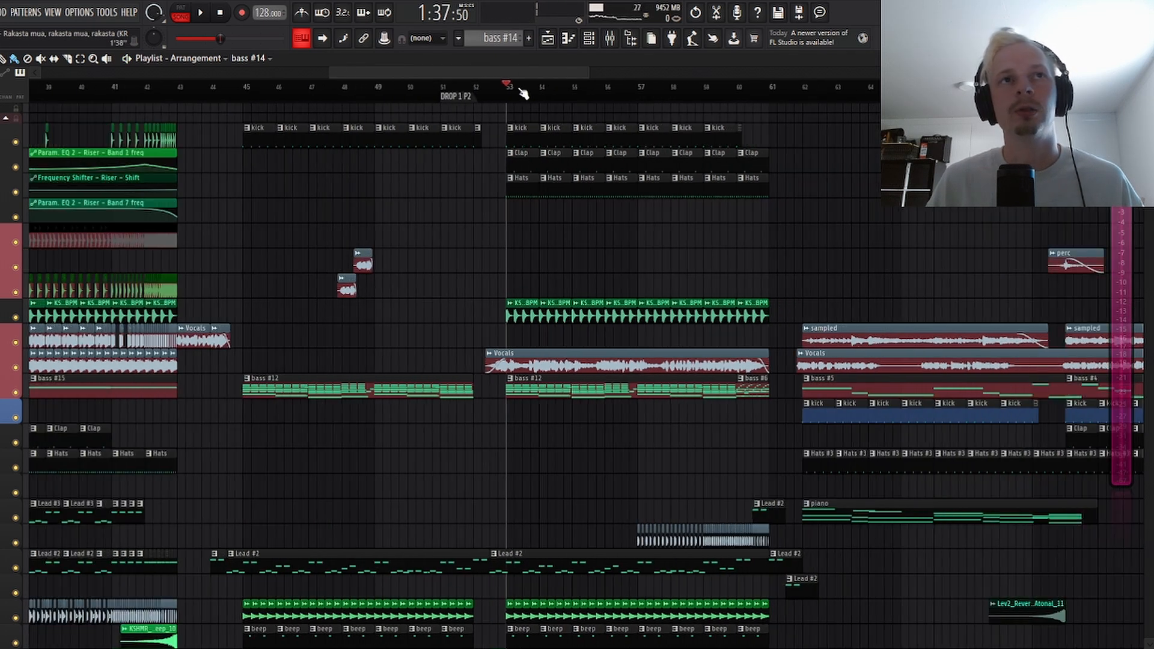
scroll(526, 95, up, 3)
scroll(463, 91, down, 2)
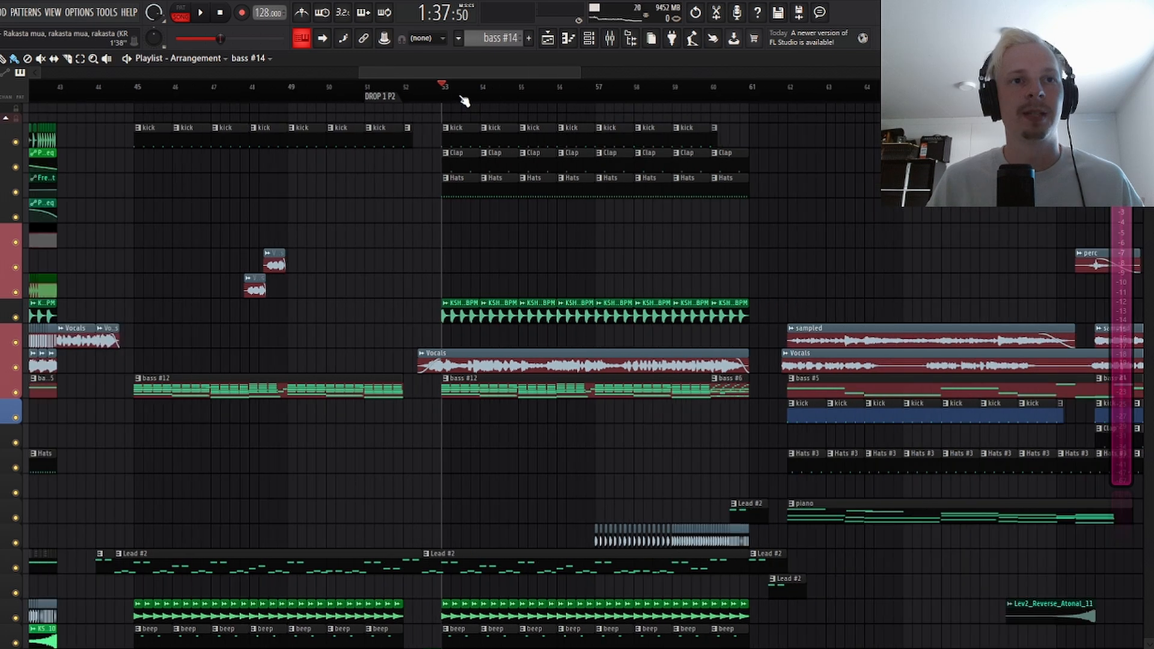
key(space)
scroll(520, 334, down, 3)
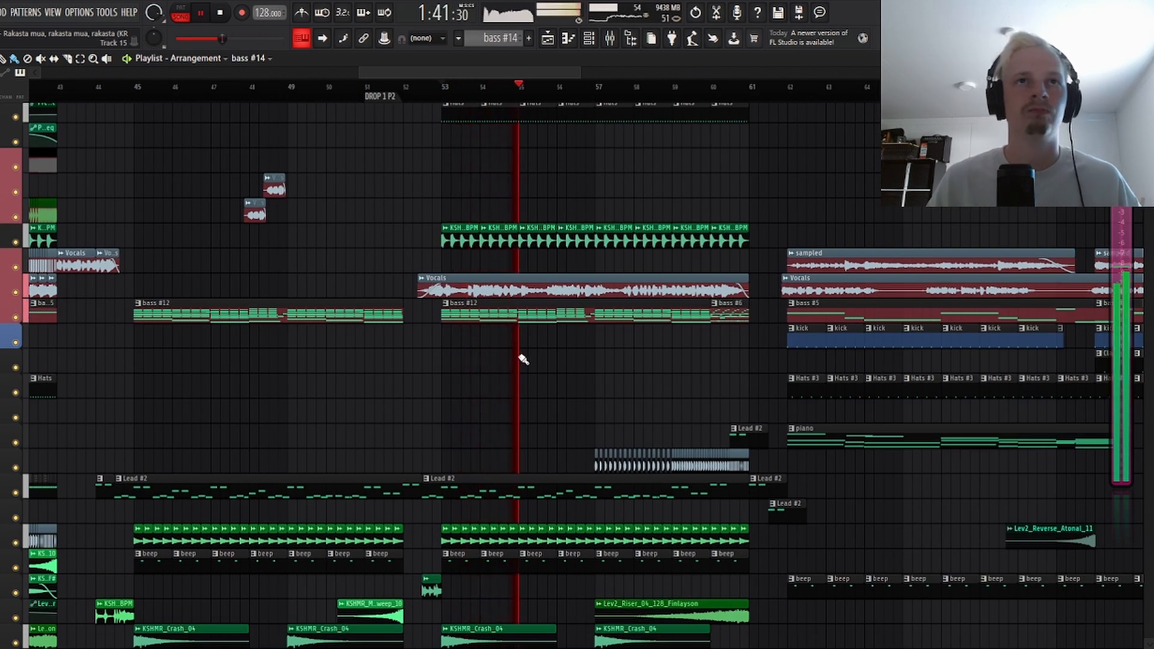
scroll(528, 88, down, 2)
scroll(398, 93, up, 3)
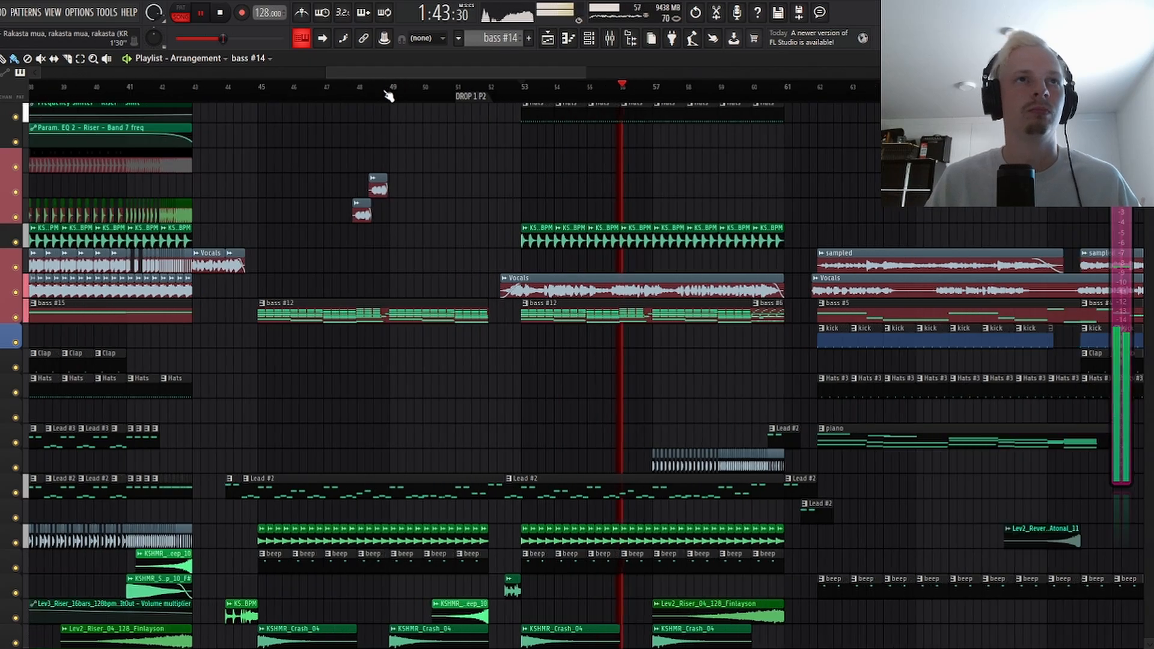
Step: Follow the playback of the second drop part past bar 57, then stop it
scroll(461, 208, up, 2)
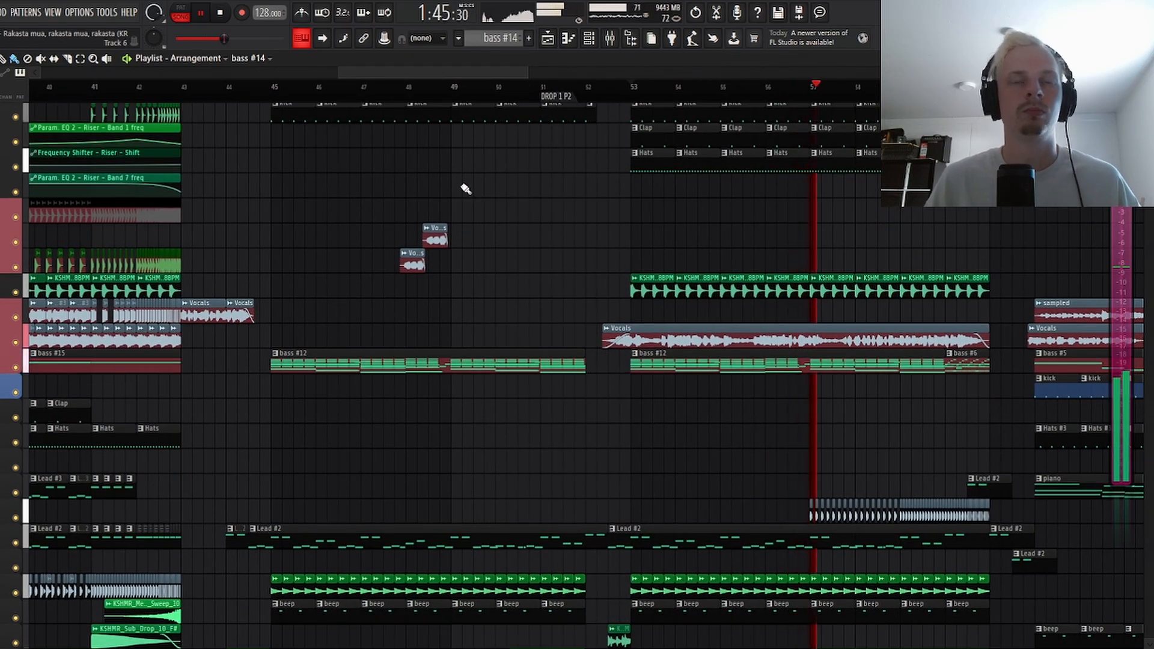
drag(491, 74, 485, 74)
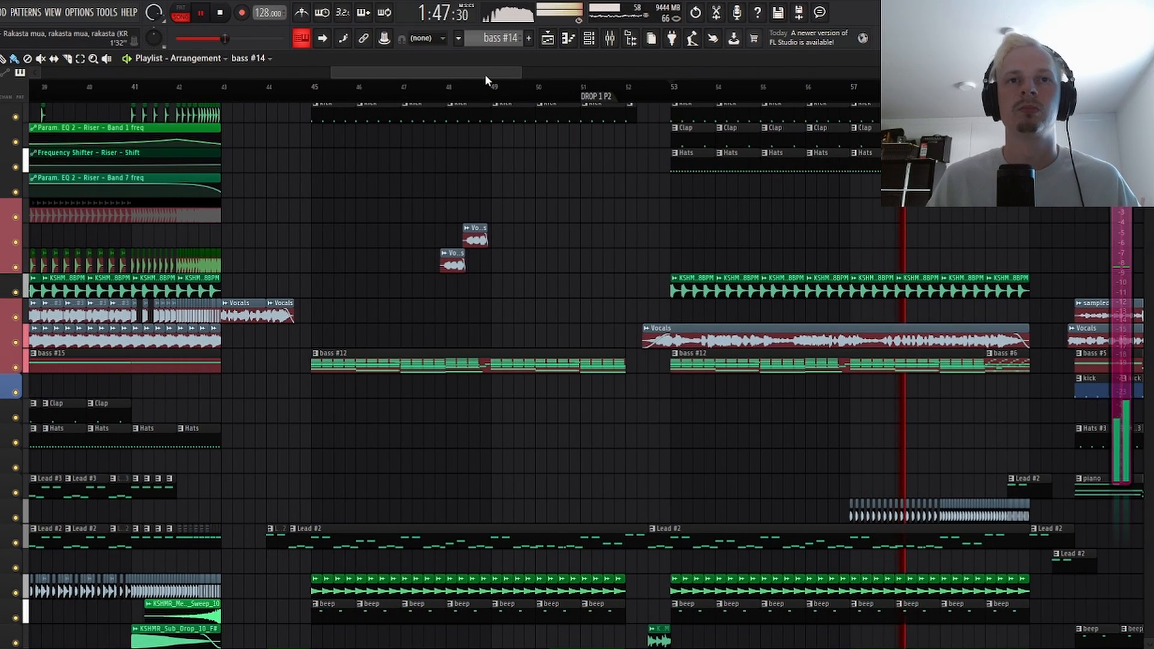
key(space)
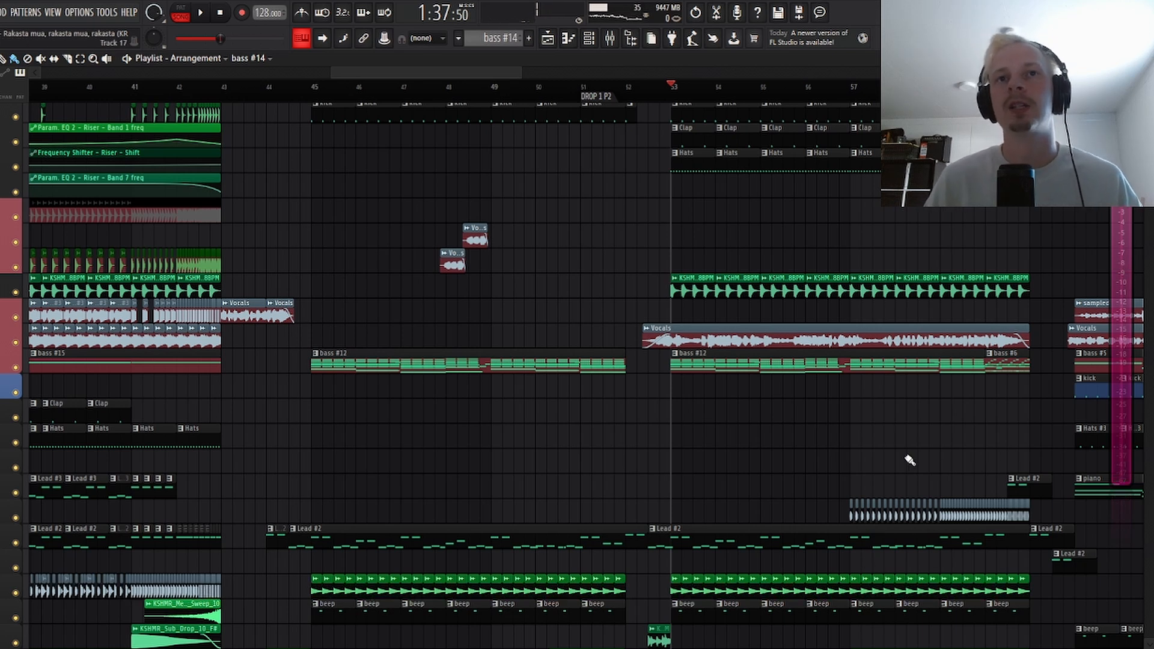
Step: Examine the vocal, clap, crash, impact and sweep layers around the start of the second drop part at bar 53
scroll(744, 87, up, 3)
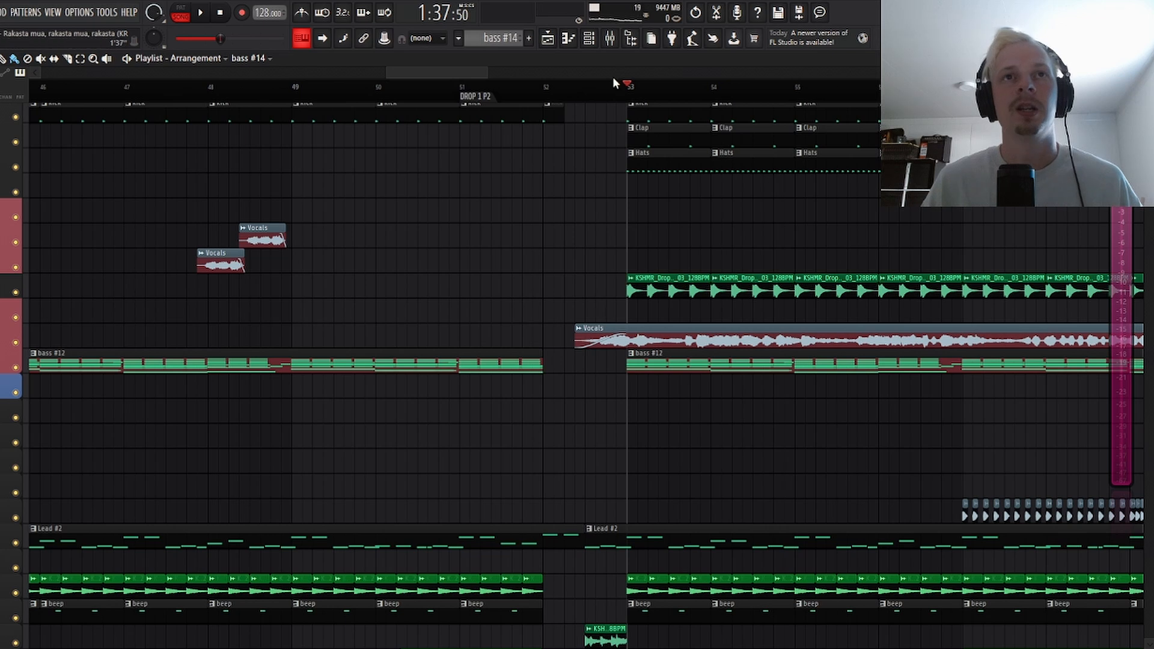
scroll(658, 96, down, 3)
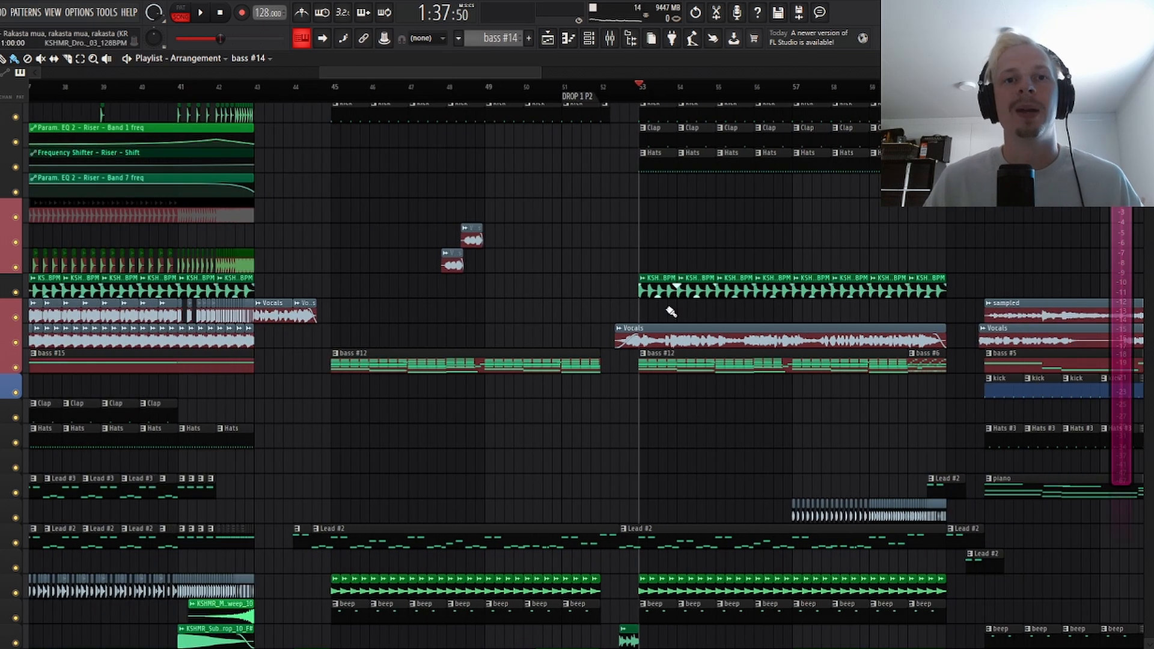
scroll(671, 311, down, 5)
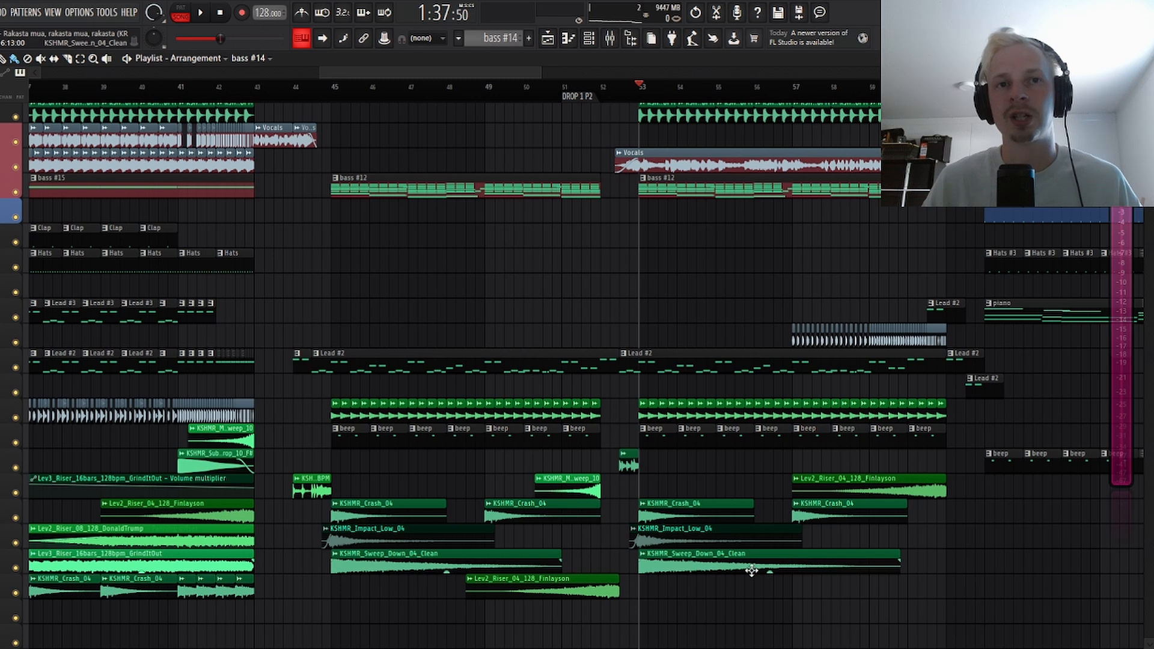
scroll(751, 571, up, 6)
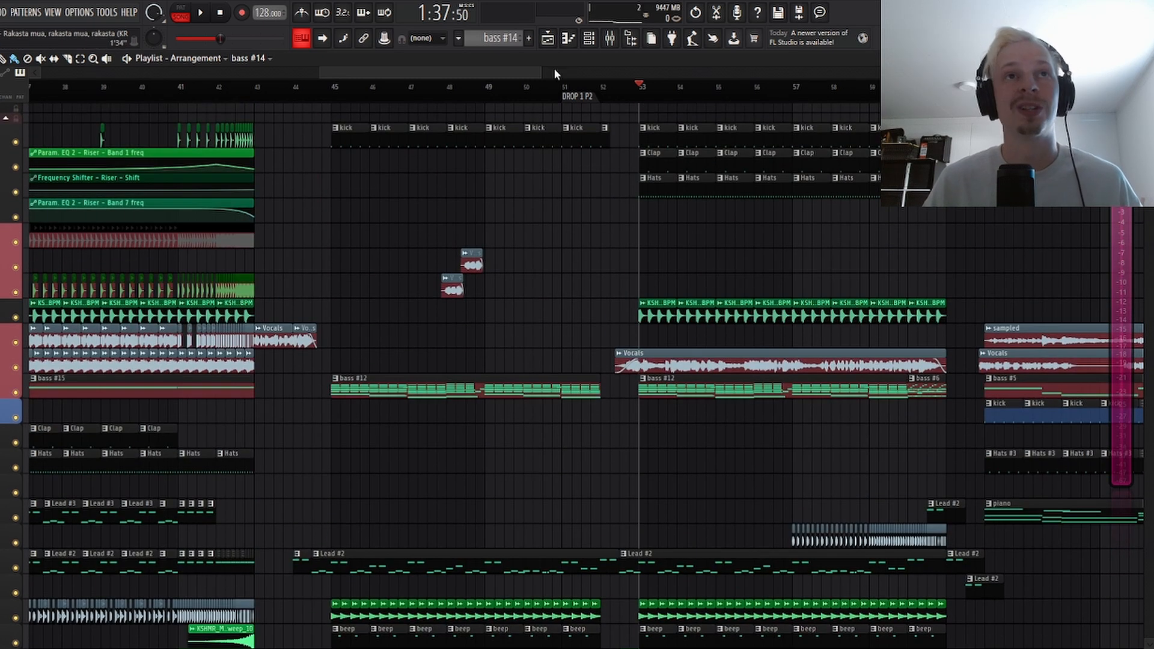
scroll(511, 74, down, 3)
scroll(962, 89, up, 4)
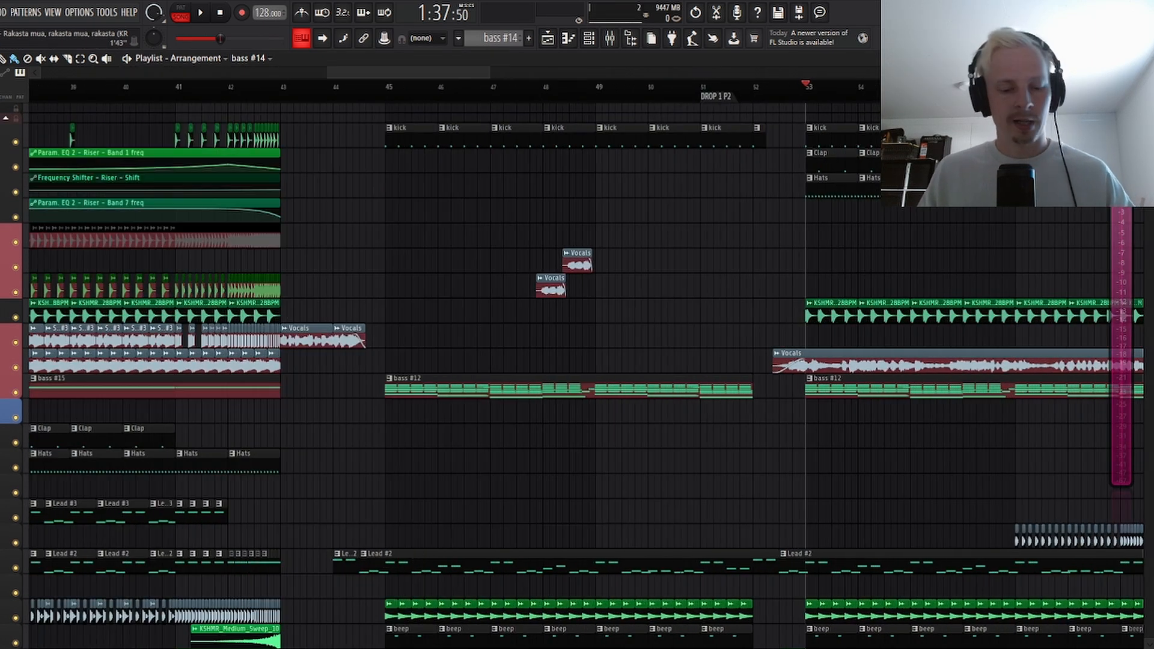
Step: Check the mixer, then look over the build-up's automation and layers between bars 29 and 43
key(F9)
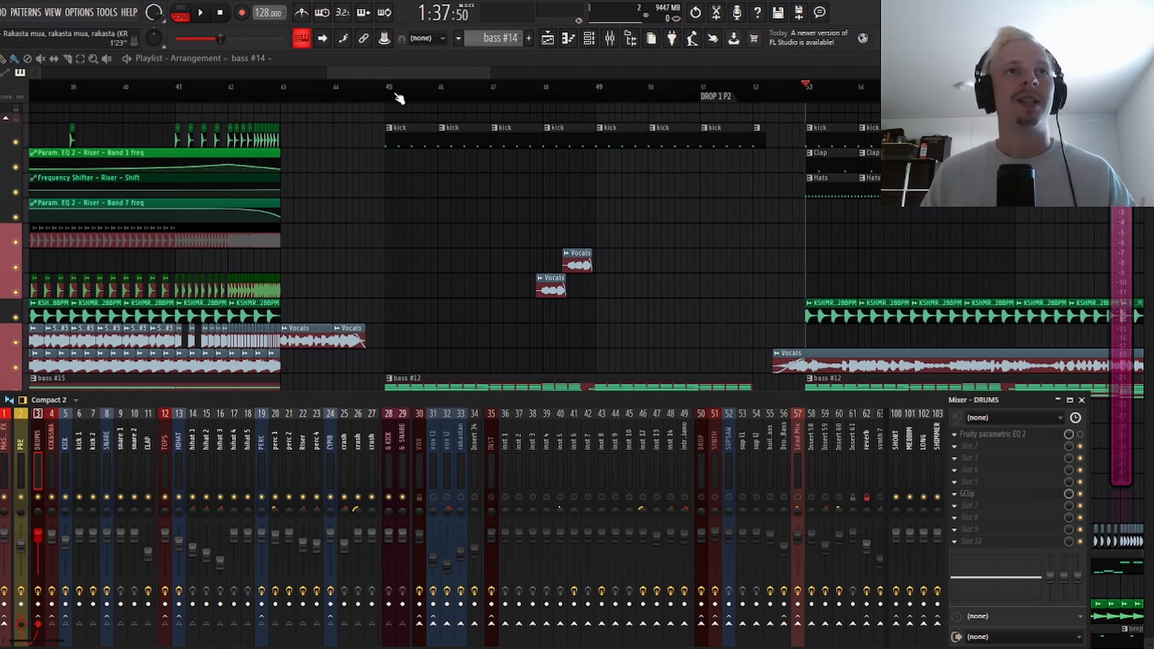
key(F9)
drag(405, 73, 326, 75)
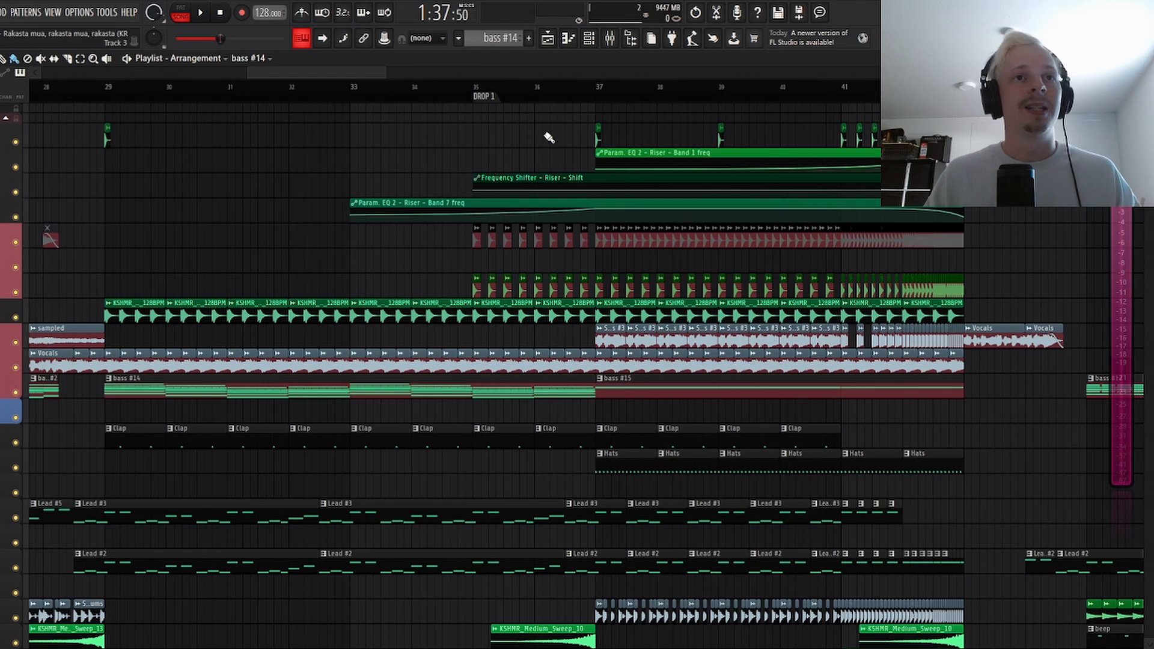
scroll(867, 93, down, 1)
scroll(867, 92, up, 1)
scroll(659, 94, down, 3)
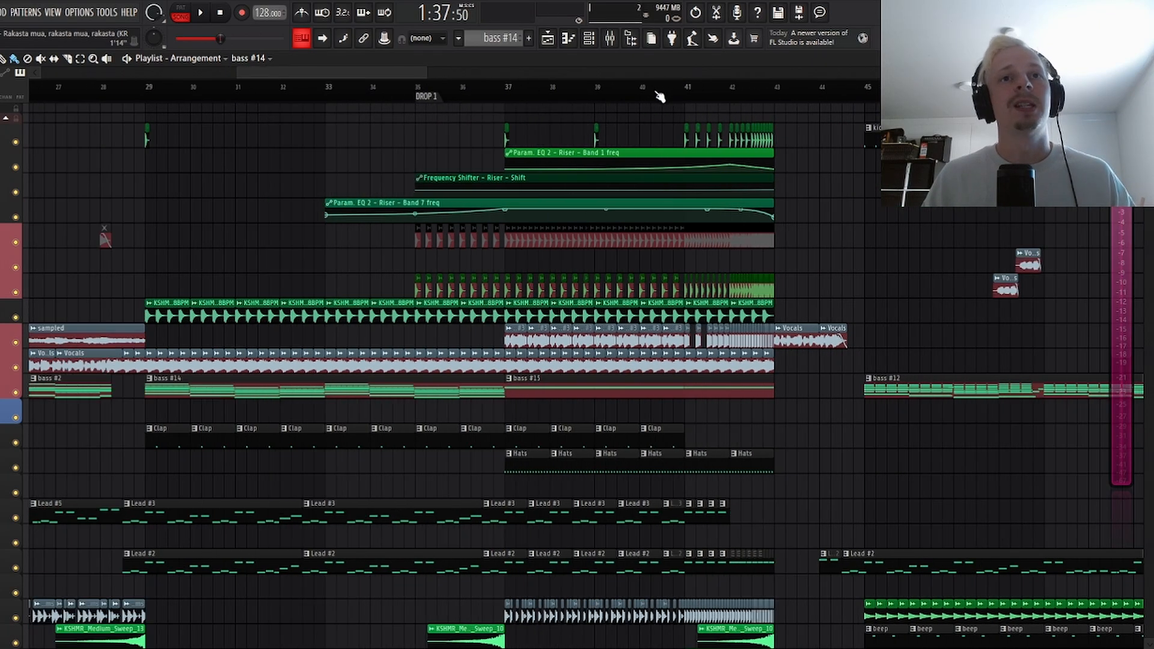
scroll(780, 94, up, 3)
scroll(620, 114, down, 2)
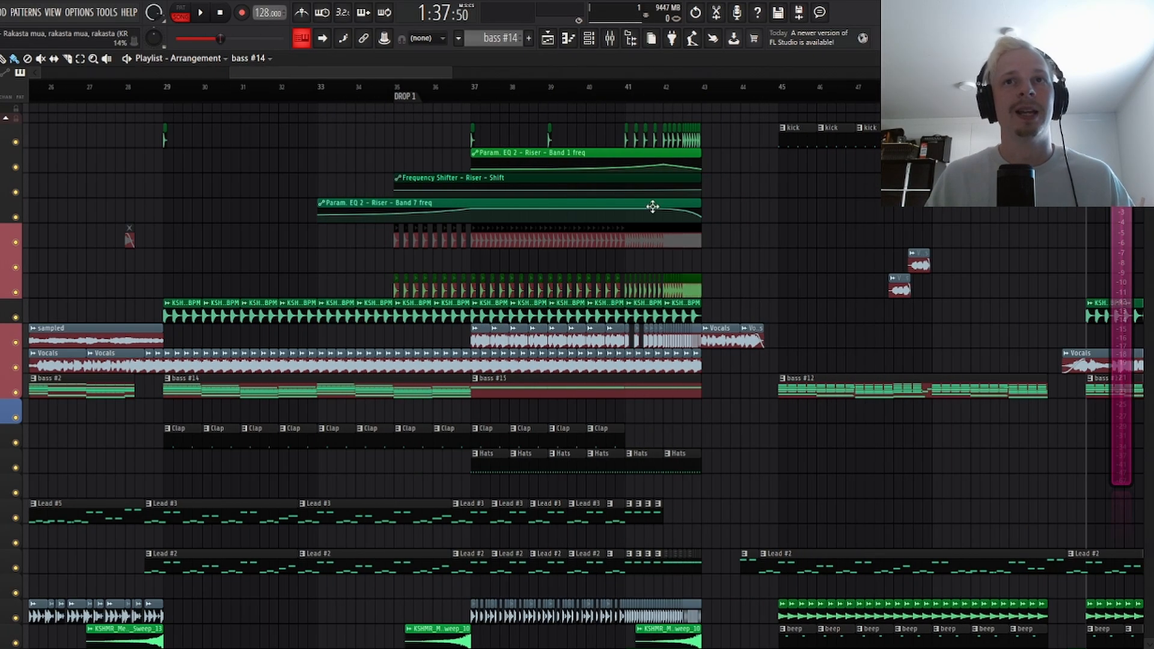
Step: Play the build-up from bar 29 and examine its clap, vocal, bass and lead tracks
click(168, 95)
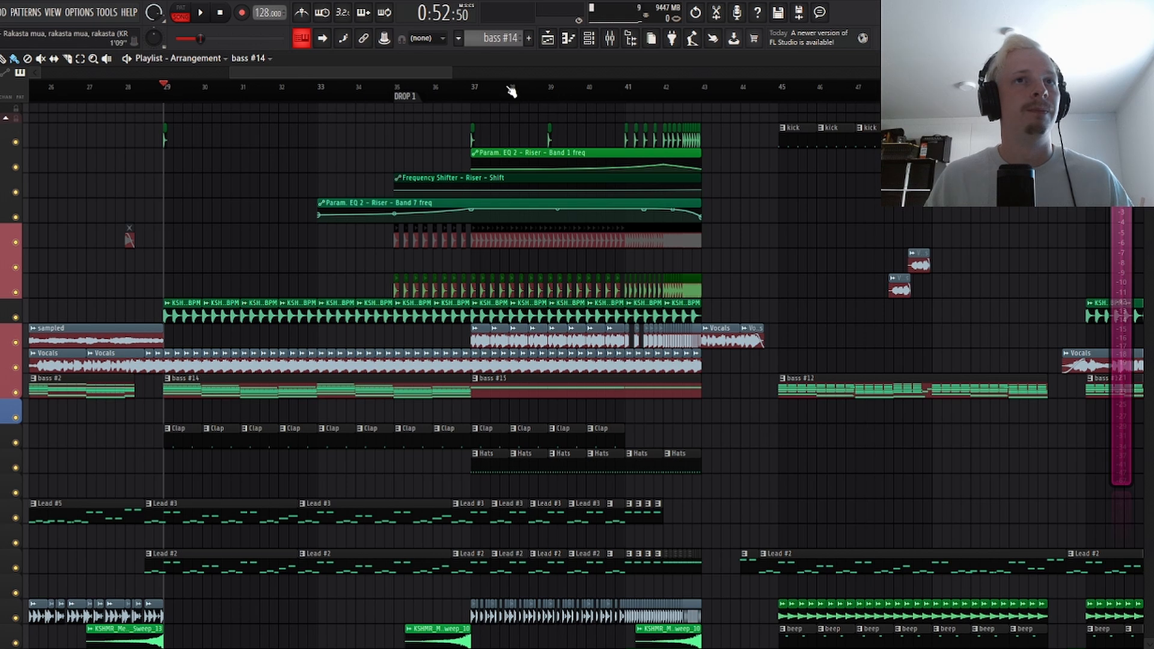
key(space)
scroll(297, 335, down, 3)
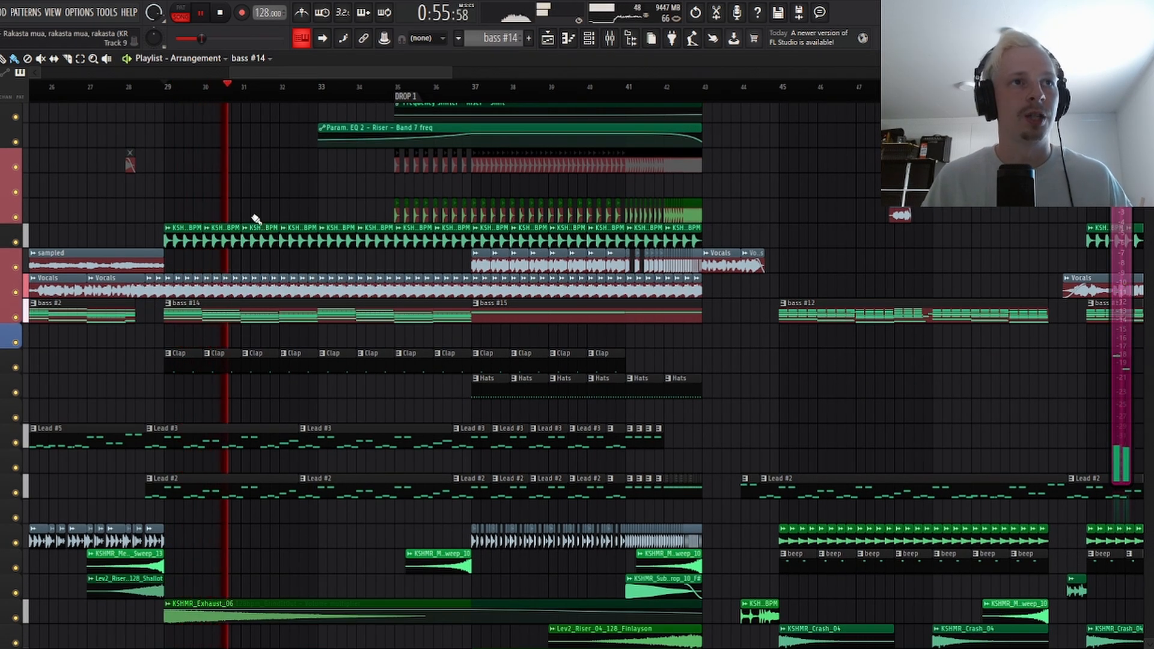
scroll(263, 385, up, 3)
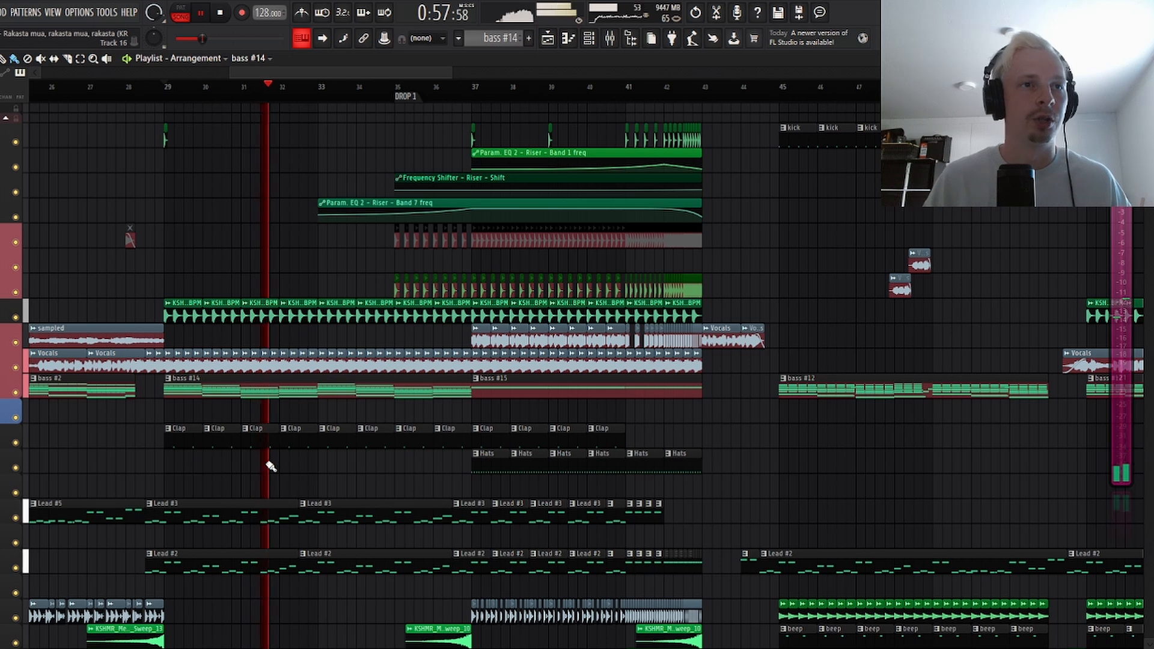
scroll(326, 90, up, 3)
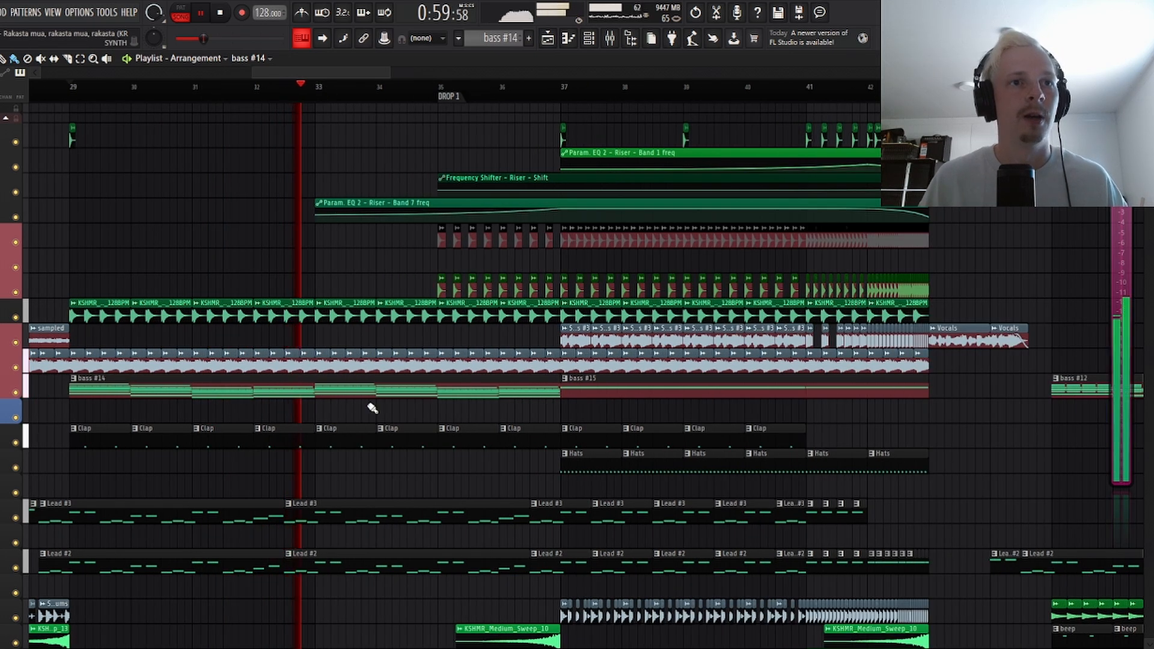
scroll(282, 90, down, 4)
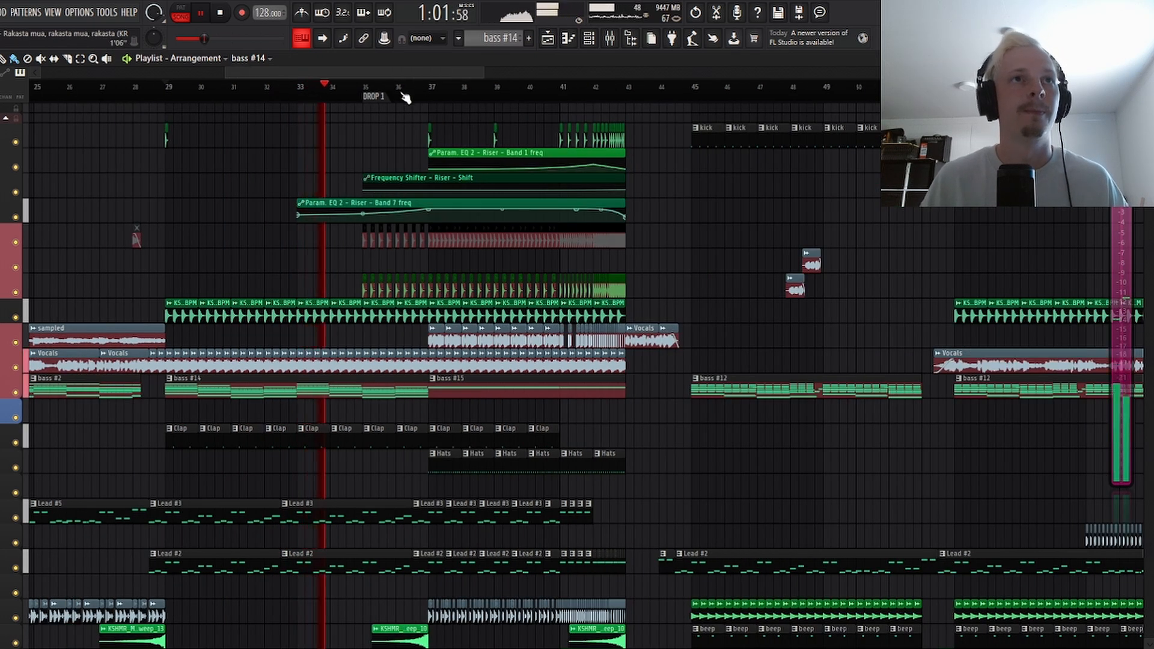
Step: Follow the build-up's playback into bar 35, examining the riser, sweep, impact and crash tracks
scroll(405, 91, up, 2)
scroll(336, 493, down, 10)
scroll(355, 502, up, 9)
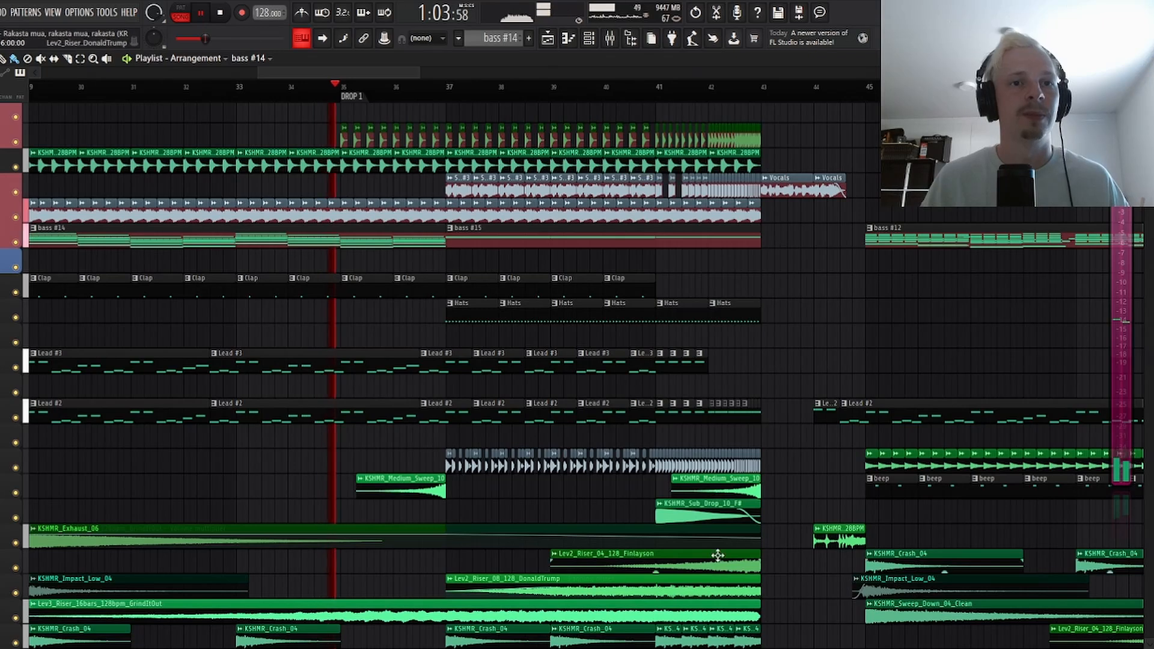
scroll(404, 98, up, 4)
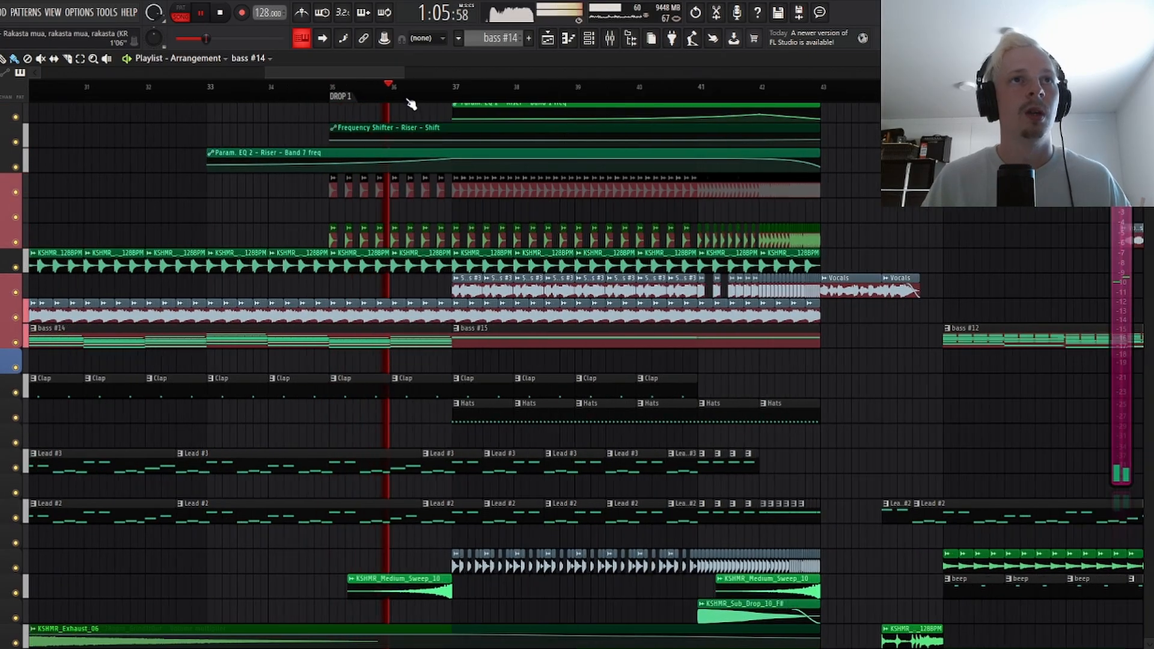
Step: Follow the build-up's playback from bar 36 to bar 42, examining its hats, drum rolls and riser automation, and stop it
scroll(388, 93, down, 5)
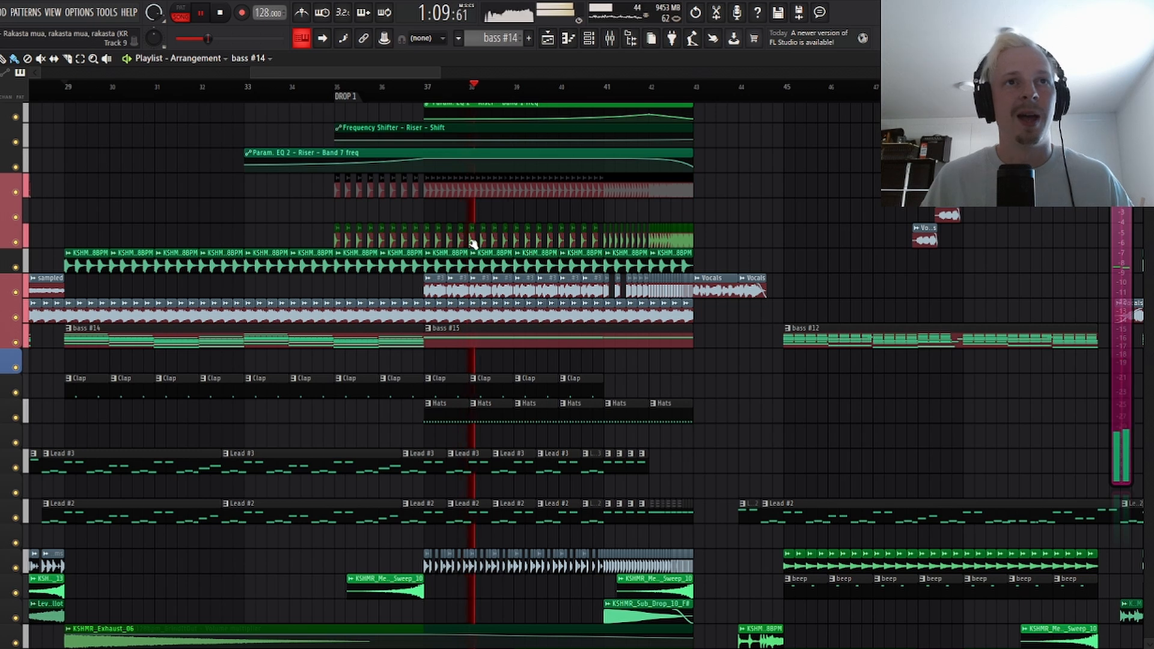
scroll(610, 90, up, 2)
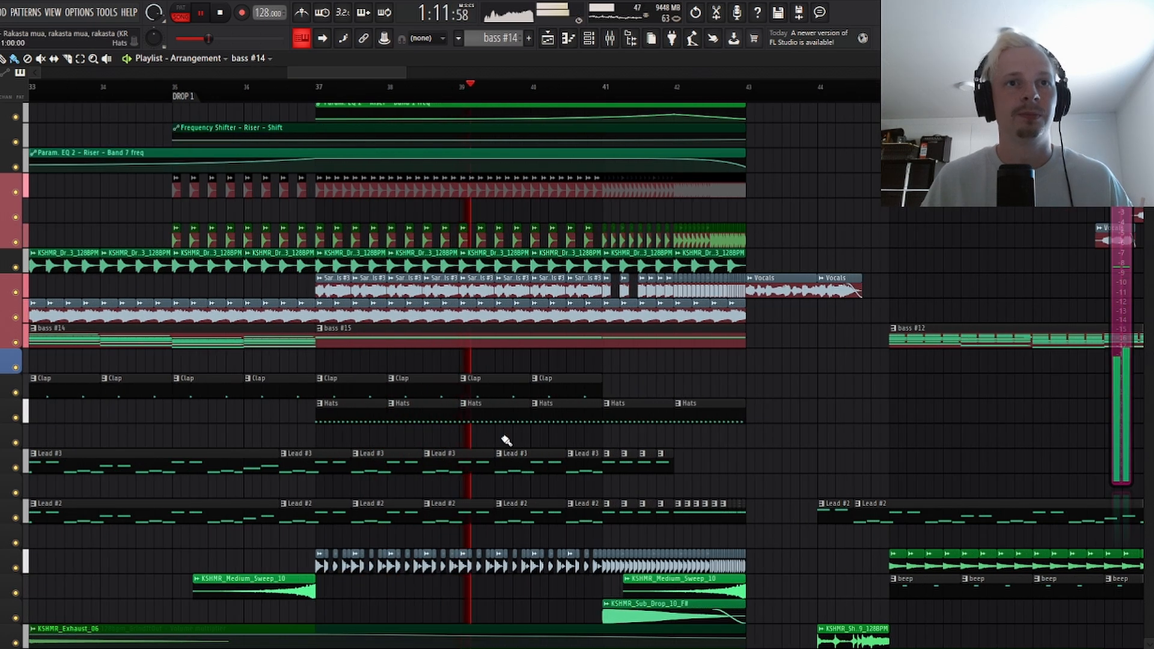
scroll(511, 96, down, 4)
scroll(562, 97, up, 4)
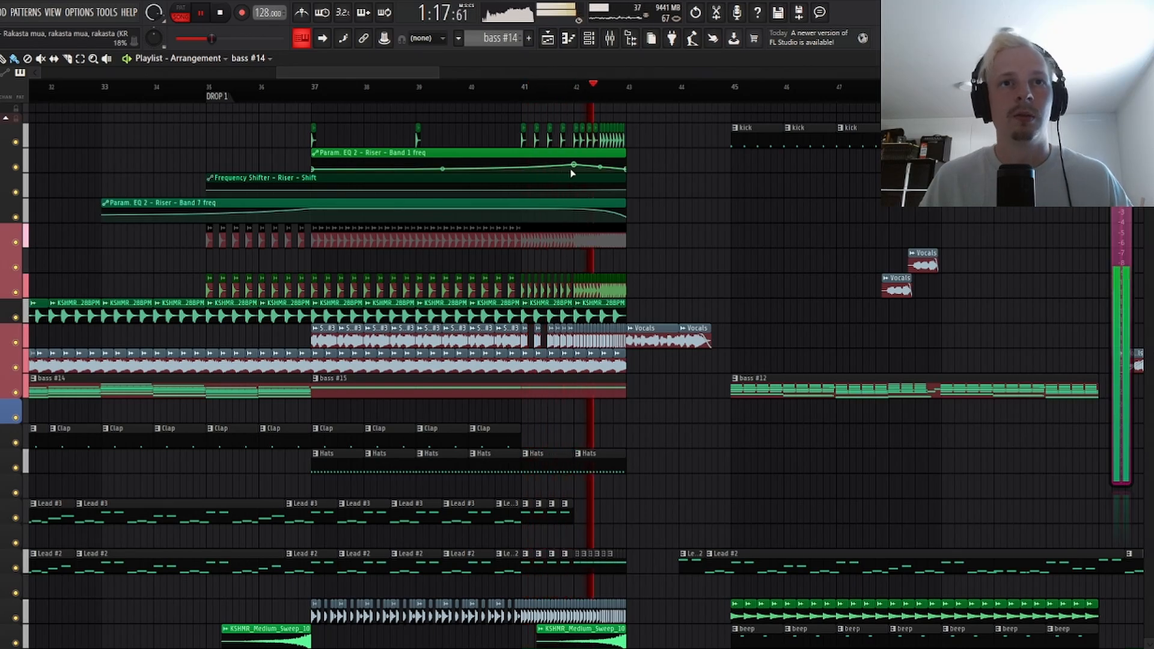
key(space)
Step: Examine the layers that enter at bar 37, including the Hats patterns and the Riser automation clips
scroll(339, 231, up, 3)
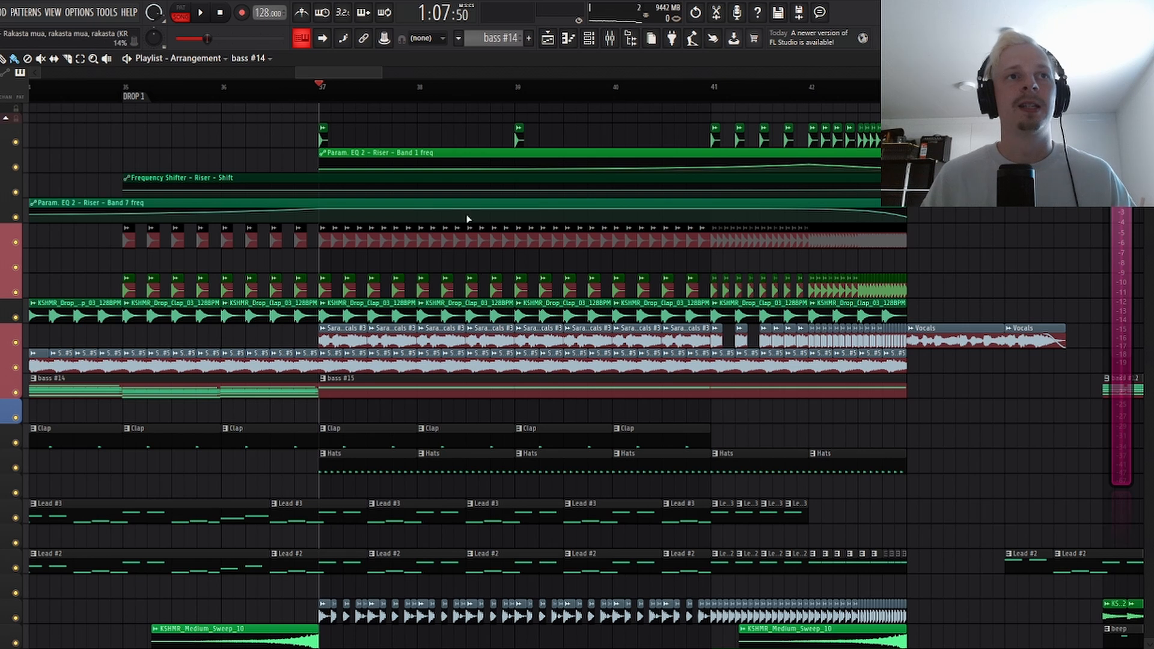
scroll(361, 443, down, 2)
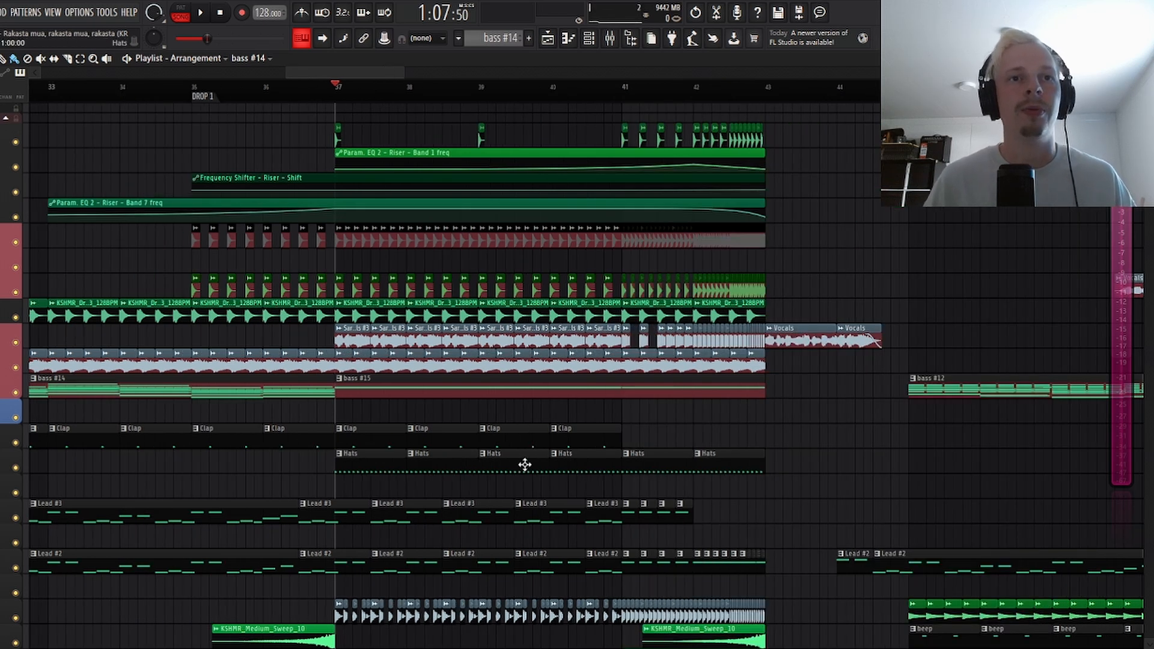
scroll(577, 434, down, 2)
scroll(448, 437, up, 2)
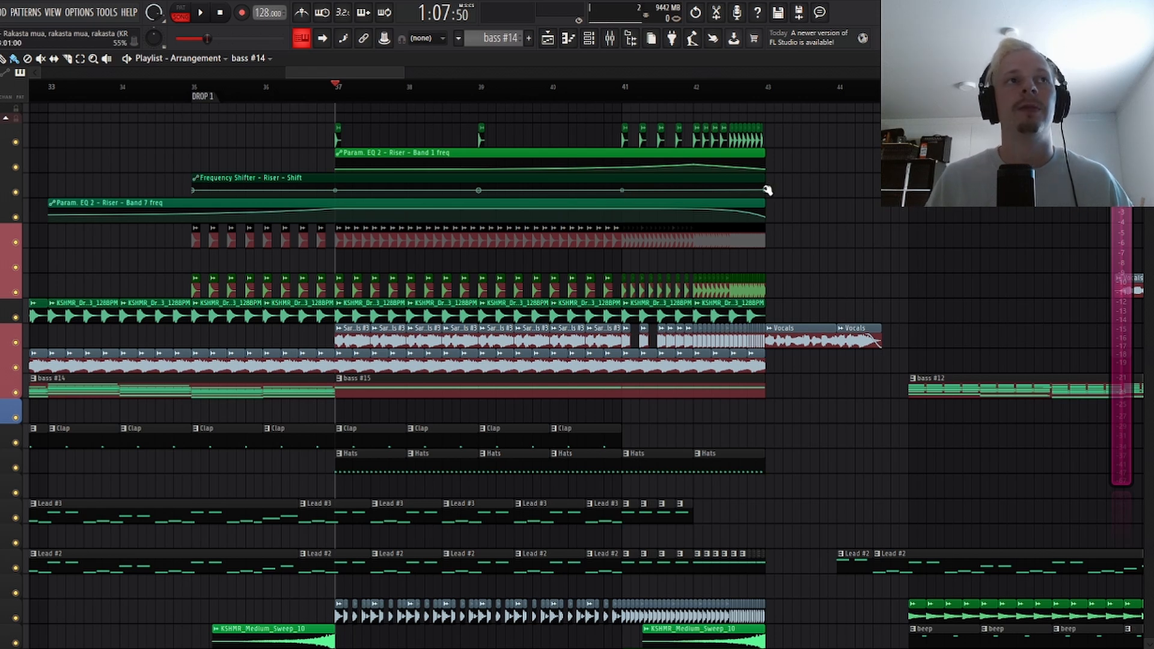
Step: Play the end of the build-up from bar 41 and stop the playback
click(626, 87)
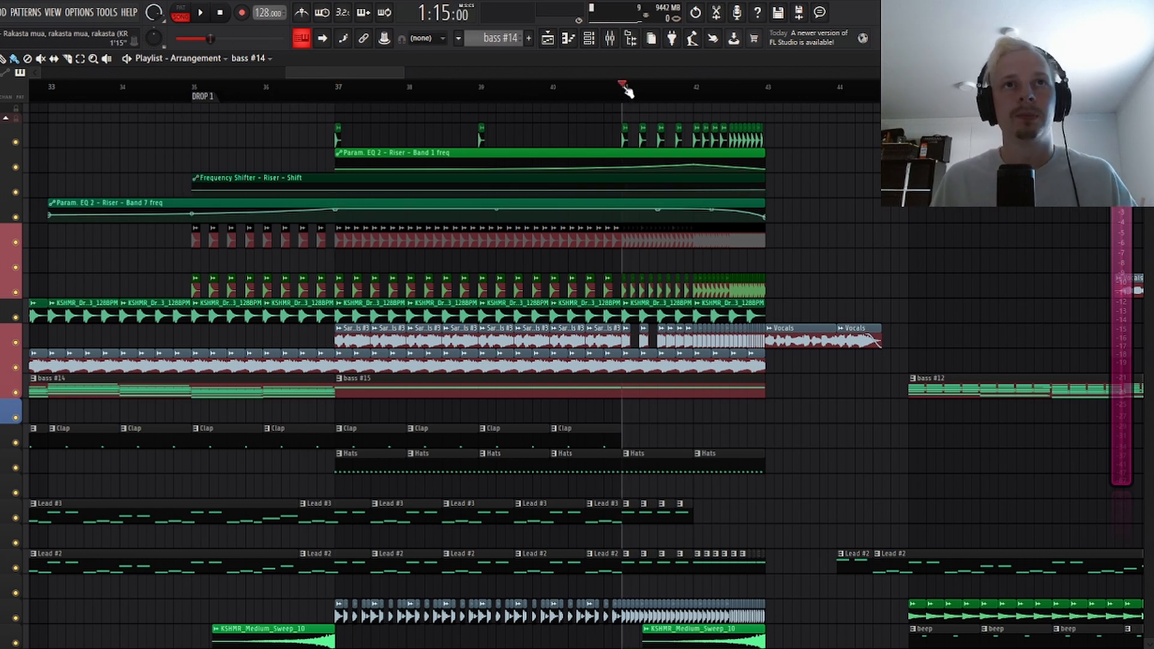
scroll(625, 88, down, 2)
scroll(734, 91, up, 2)
key(space)
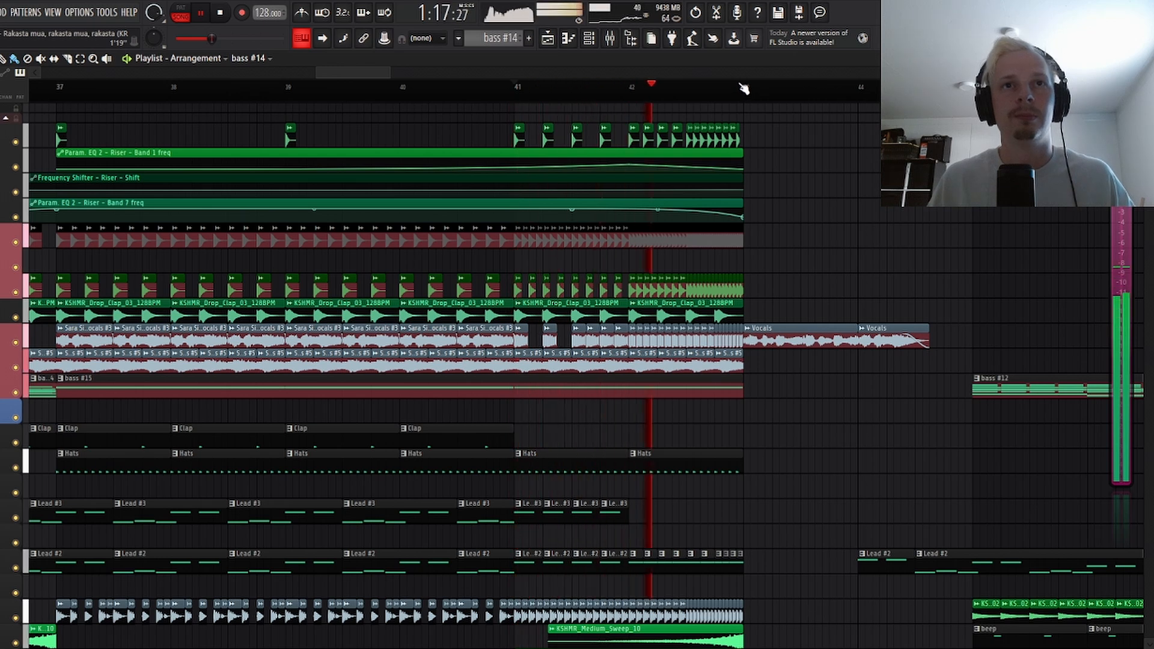
key(space)
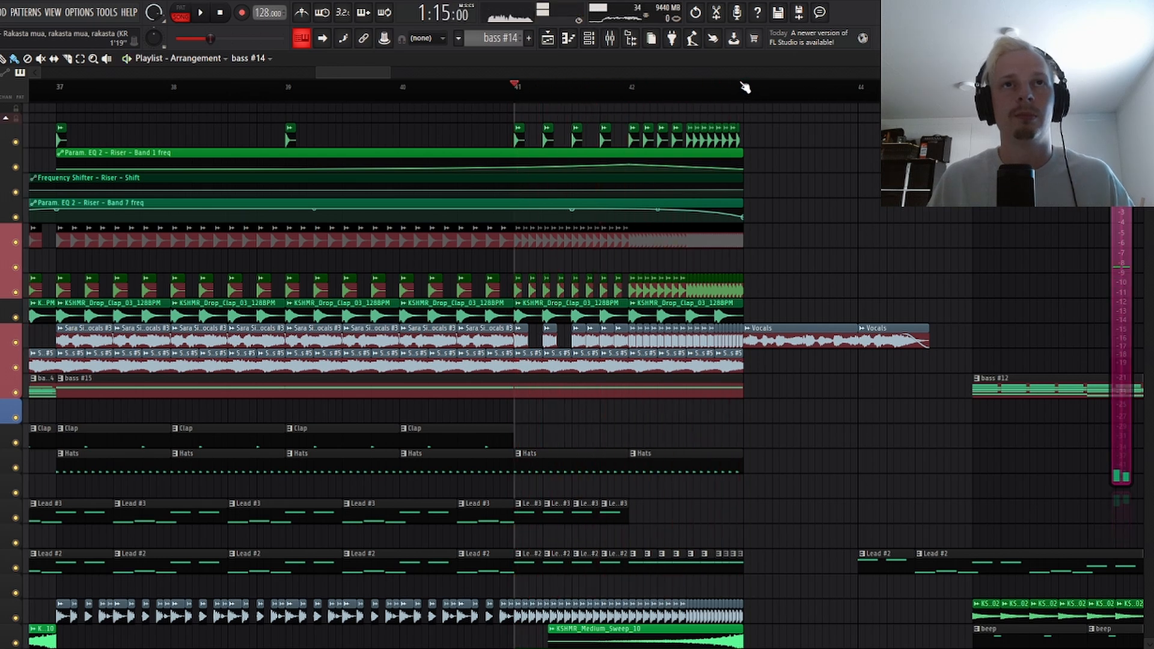
Step: Look over the whole build-up and its transition into the drop at bar 45
scroll(744, 88, down, 3)
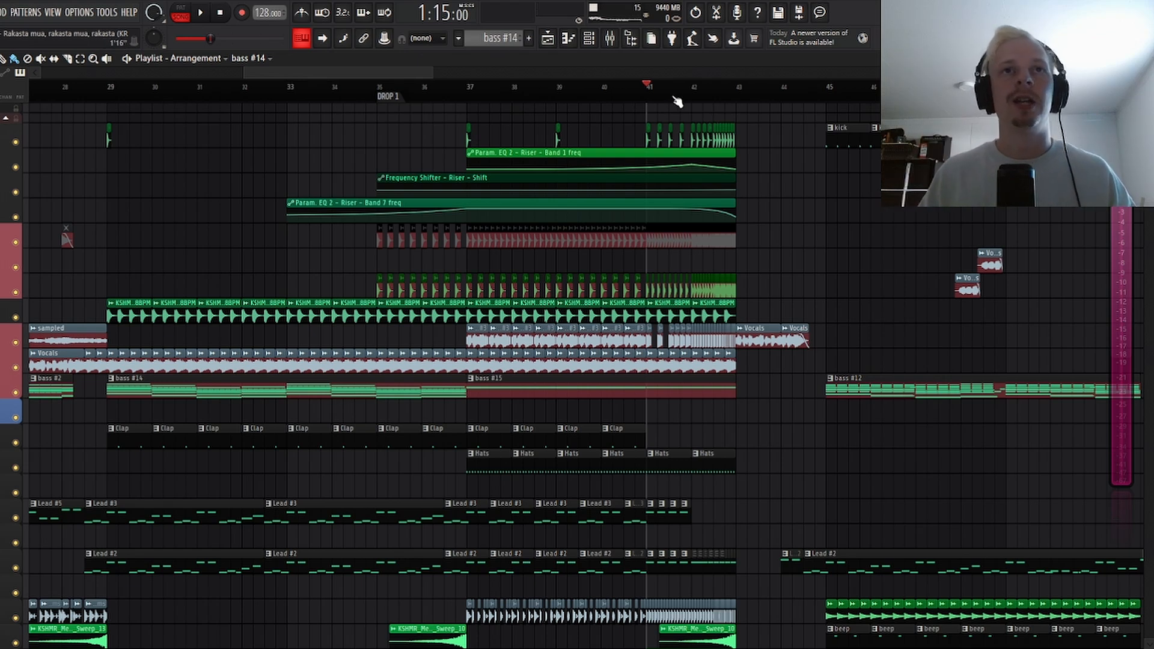
scroll(678, 100, down, 5)
scroll(416, 90, up, 5)
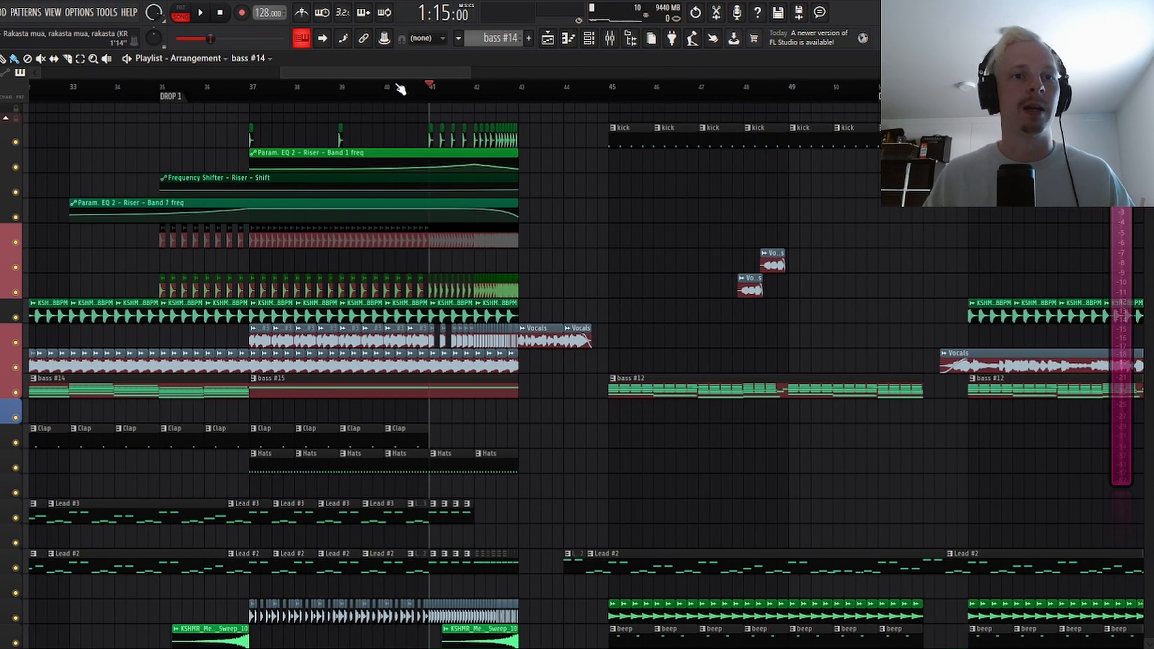
scroll(336, 360, down, 3)
scroll(271, 385, up, 4)
Step: Solo the chopped audio loop track below Lead #2 and play it from bar 37
click(208, 86)
ctrl+click(16, 468)
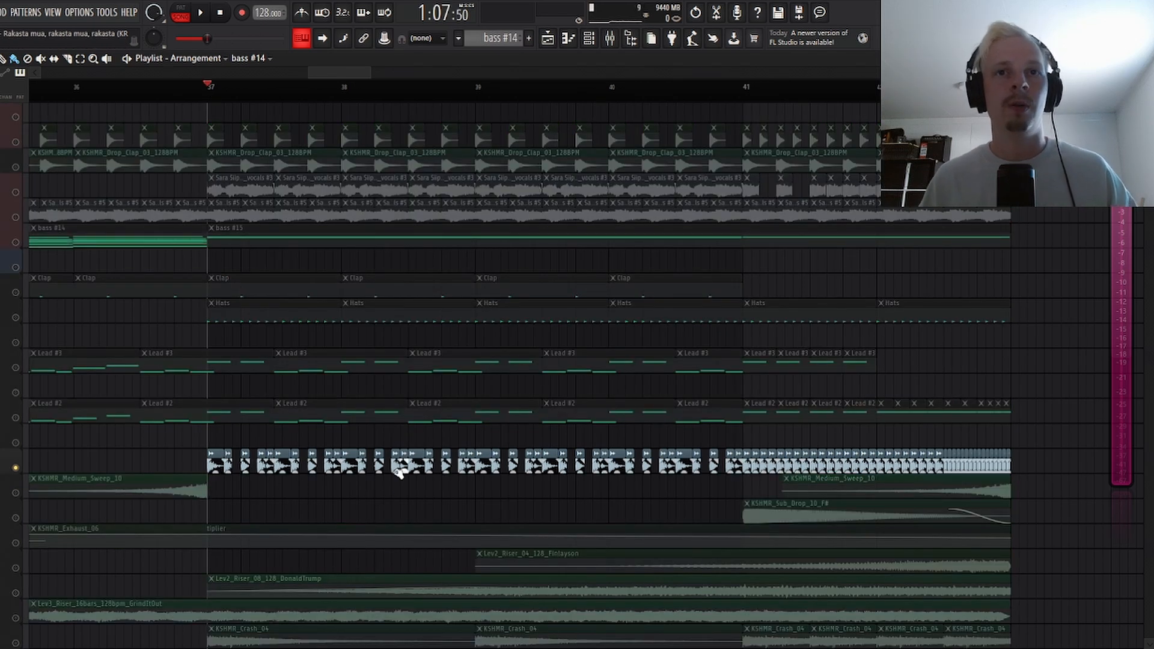
key(space)
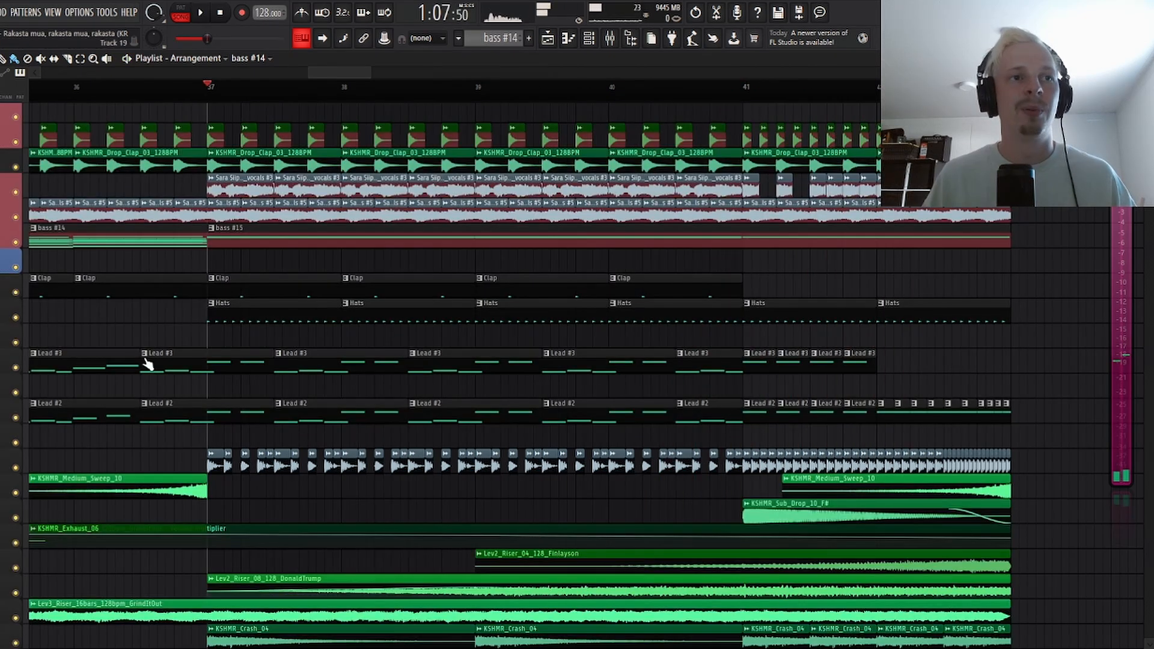
Step: Play the build-up's full set of tracks from bar 37 and check the mixer
scroll(312, 90, down, 3)
drag(322, 70, 291, 70)
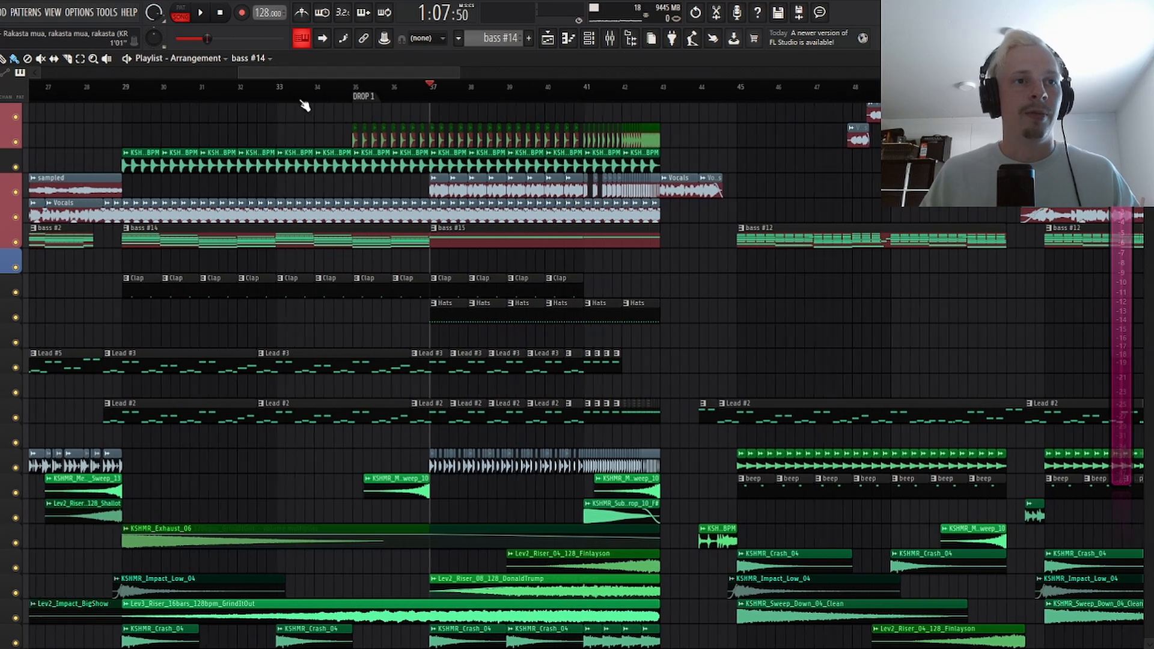
key(F9)
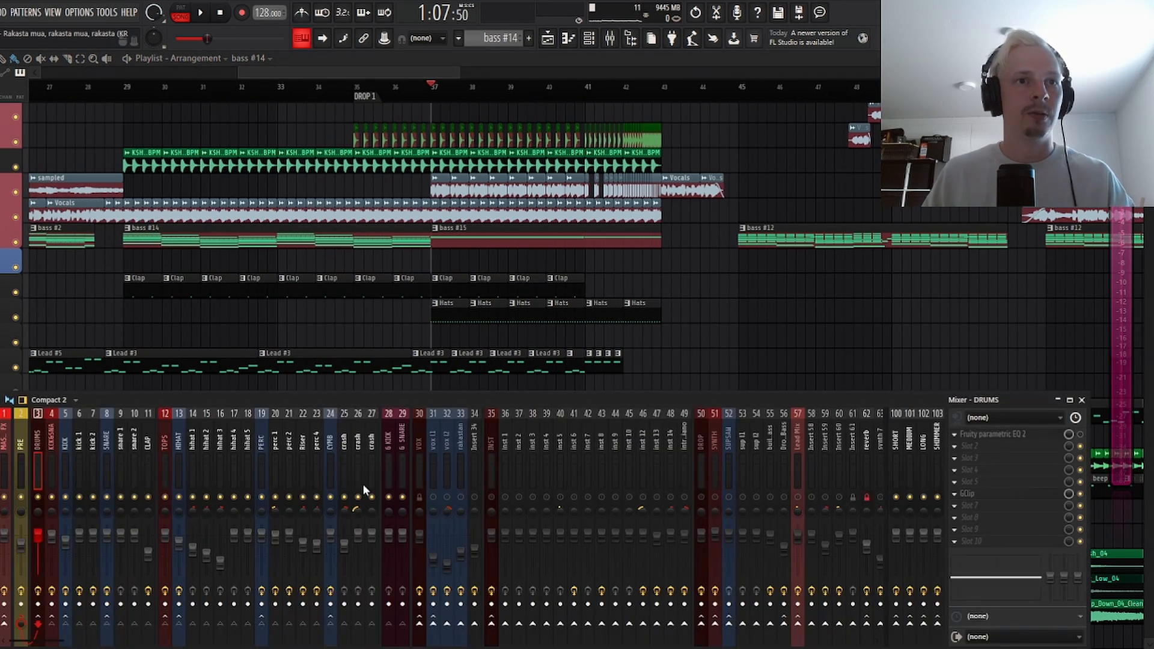
key(space)
key(F9)
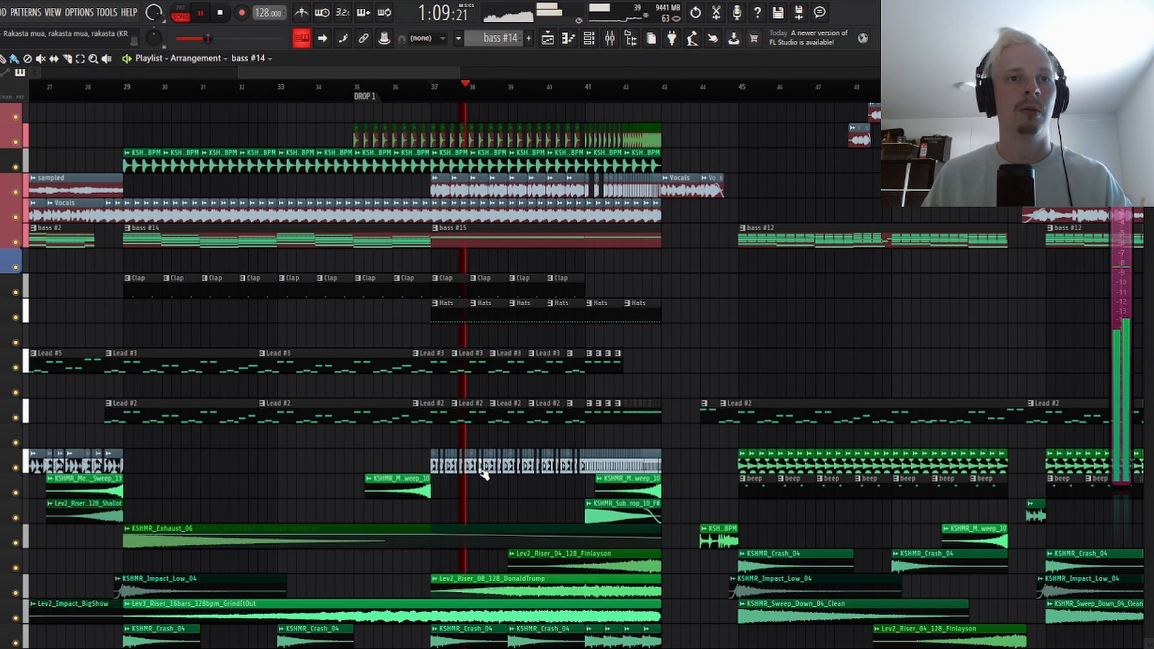
Step: Compare the playing build-up from bar 37 with the chopped audio loop track muted and unmuted, leaving it enabled
click(16, 467)
click(16, 468)
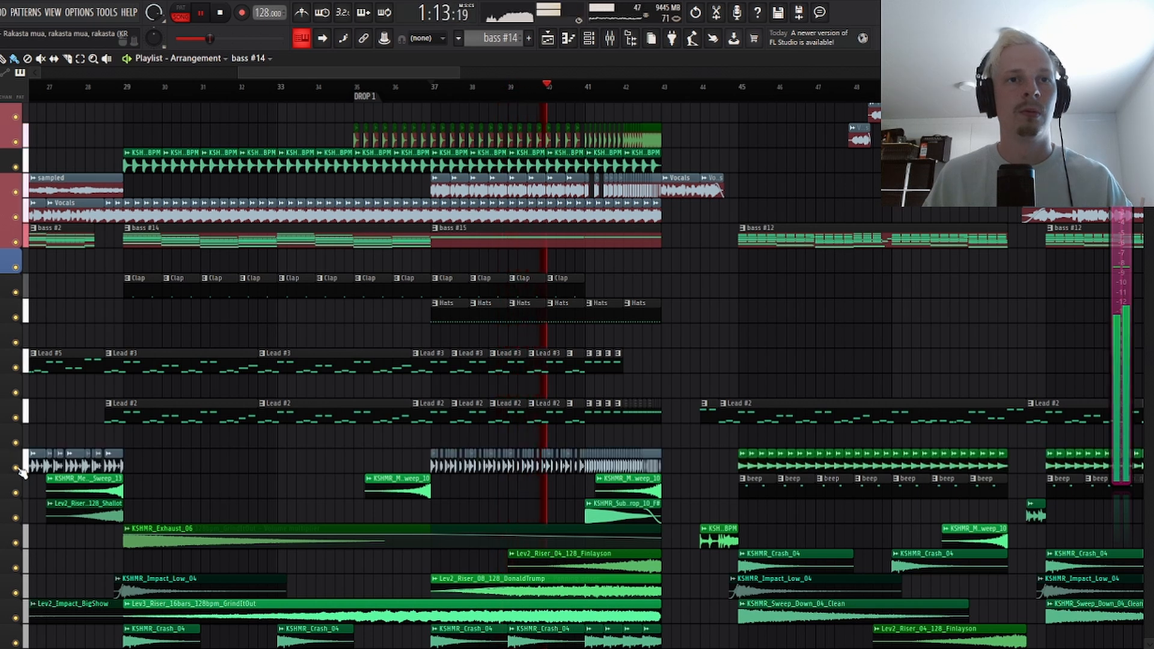
click(16, 467)
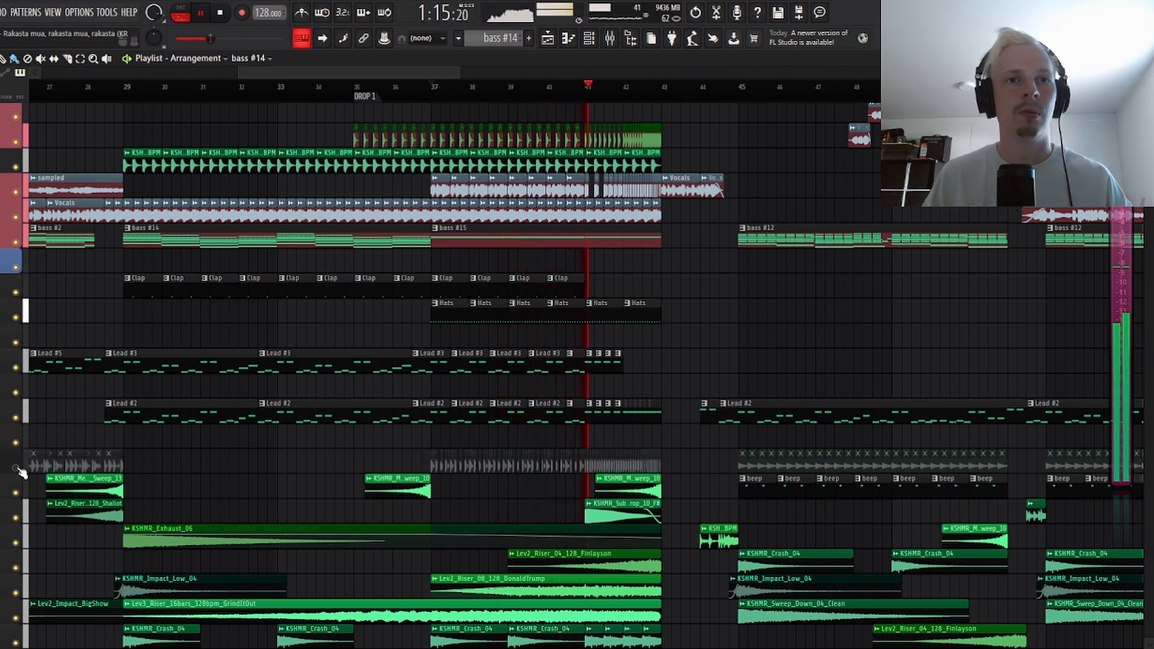
key(space)
click(16, 468)
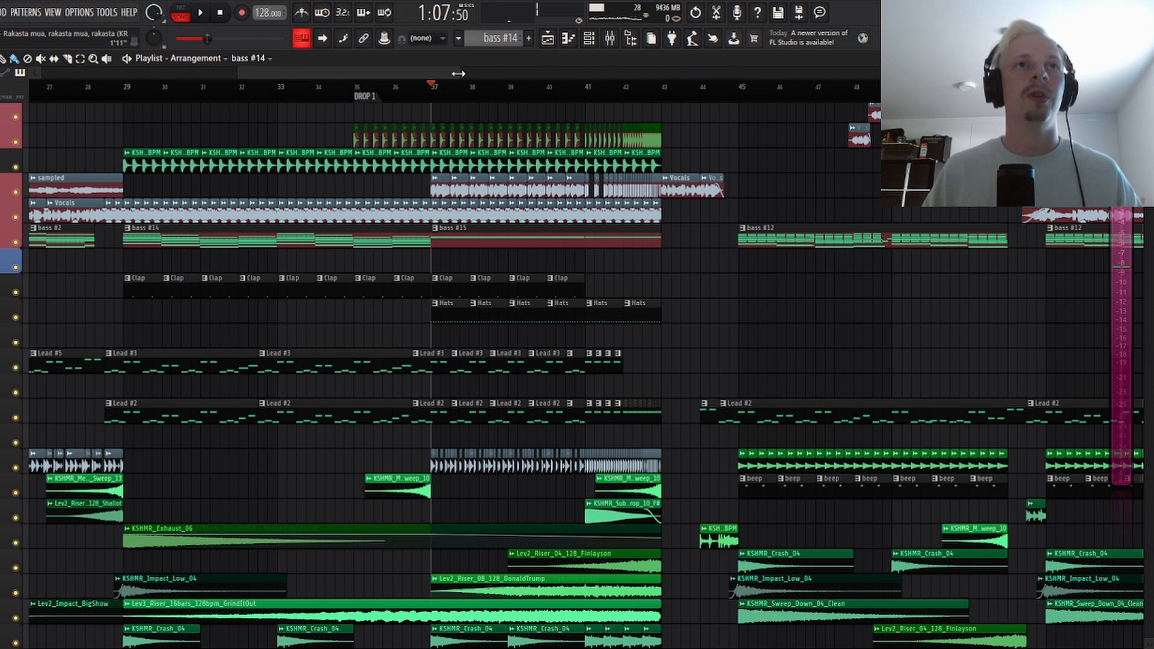
Step: Play the first half of the build-up from bar 29 and stop the playback
drag(451, 72, 454, 72)
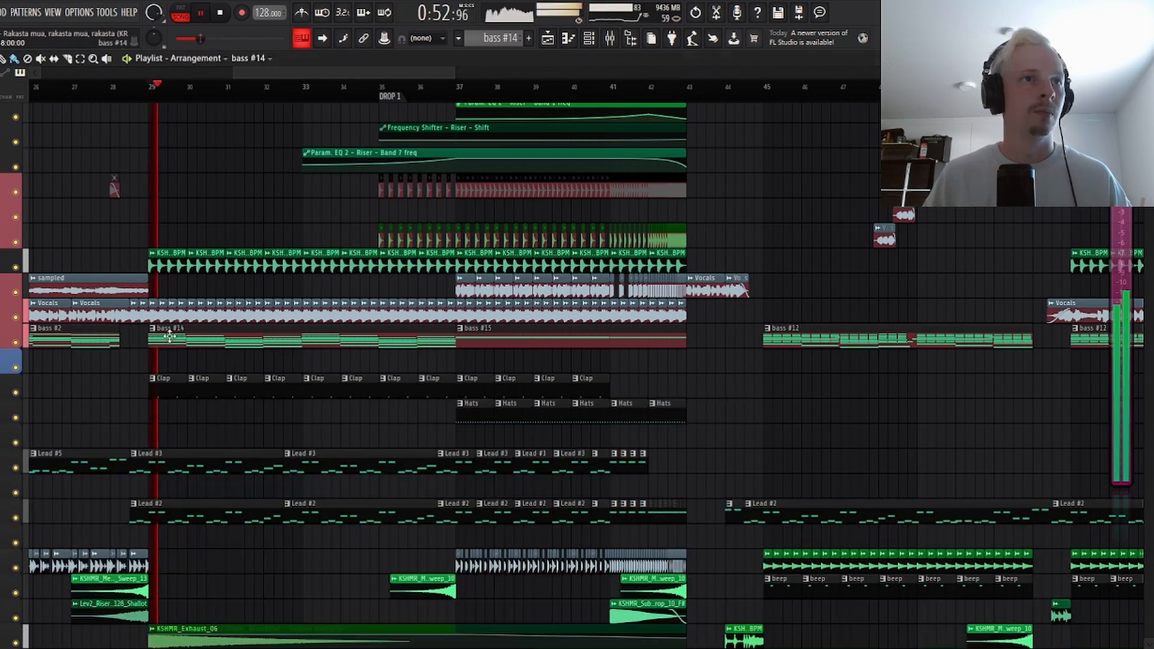
scroll(175, 347, down, 3)
key(space)
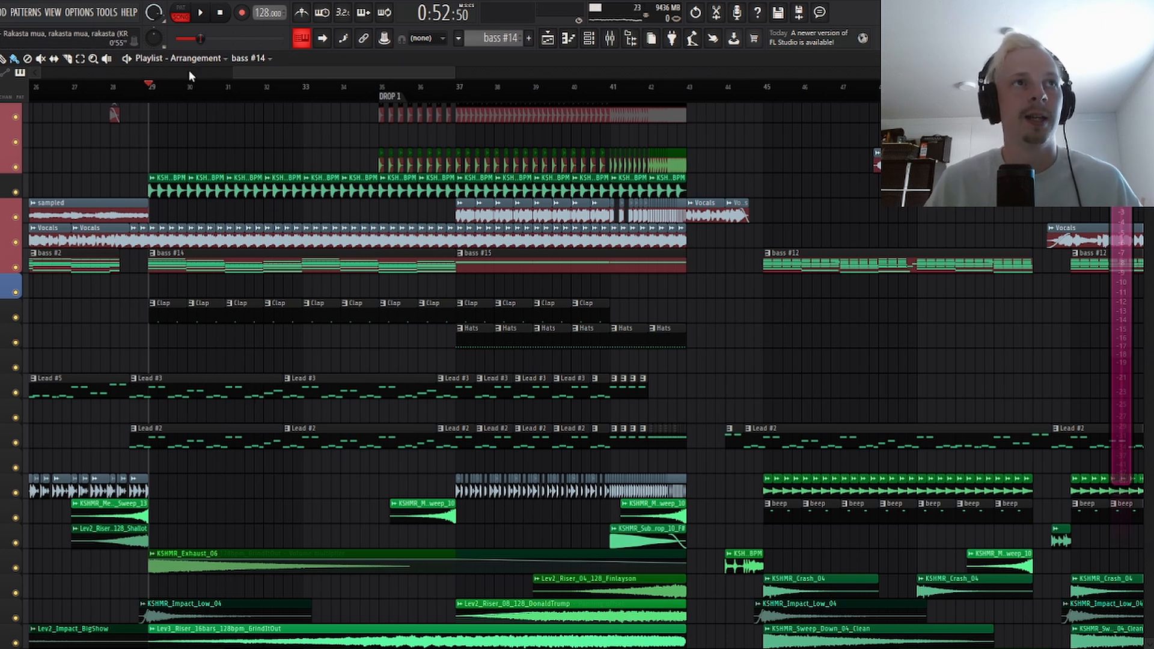
Step: Solo the Lead #2 track, play it from just before bar 37, and restore the other tracks
click(450, 87)
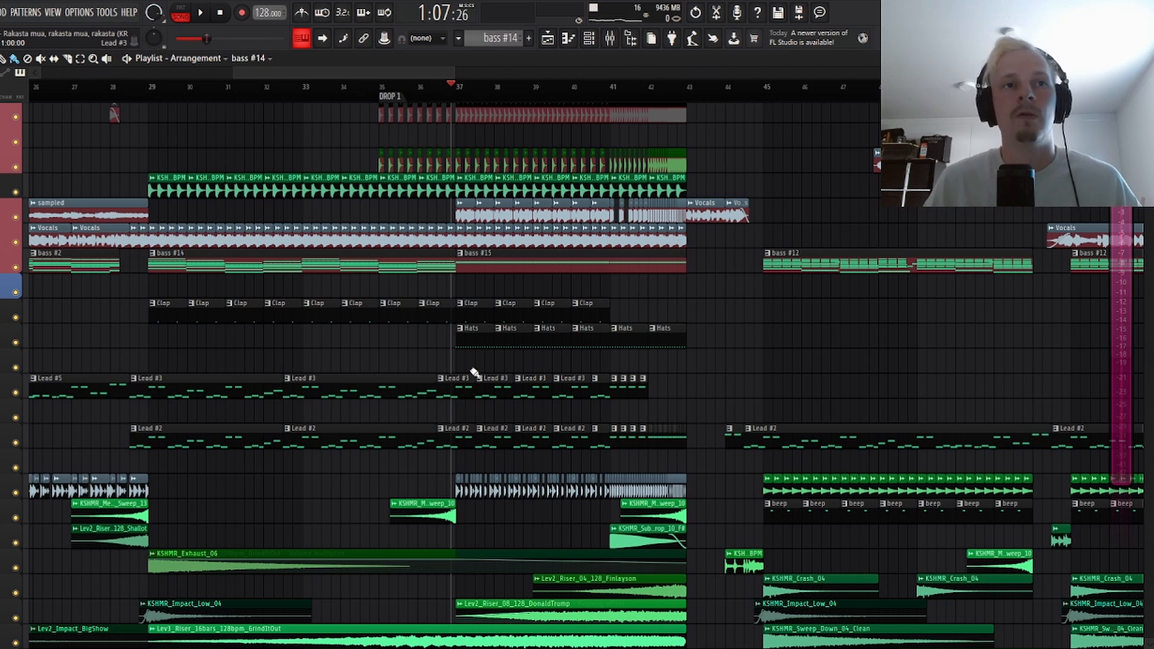
click(436, 87)
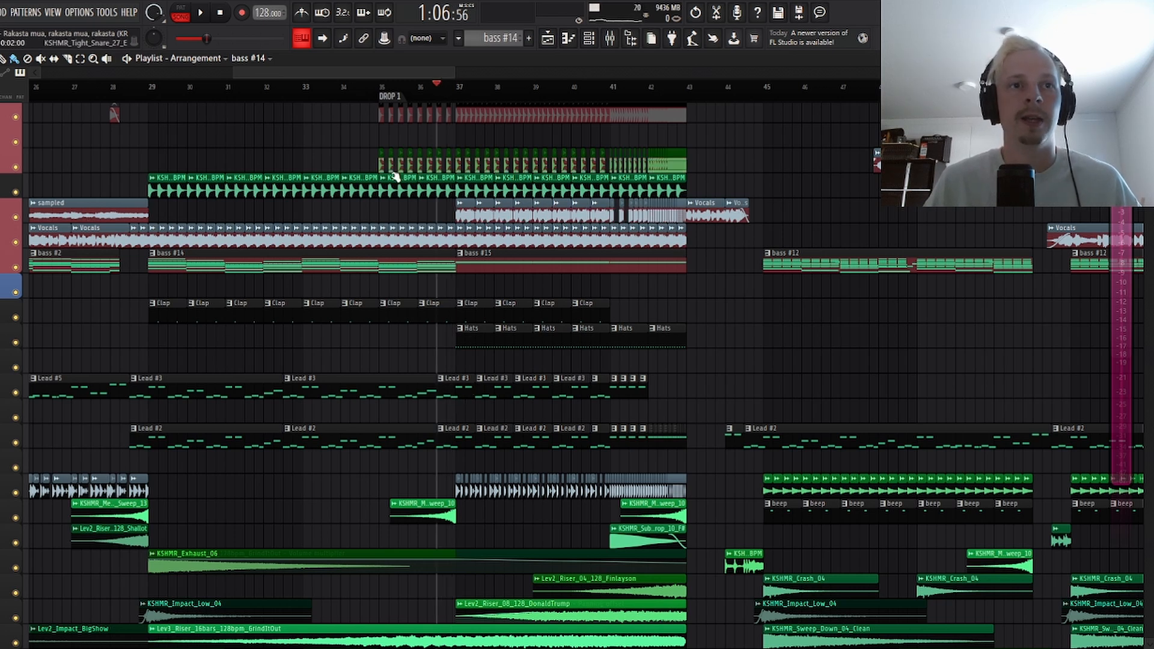
right_click(14, 443)
key(space)
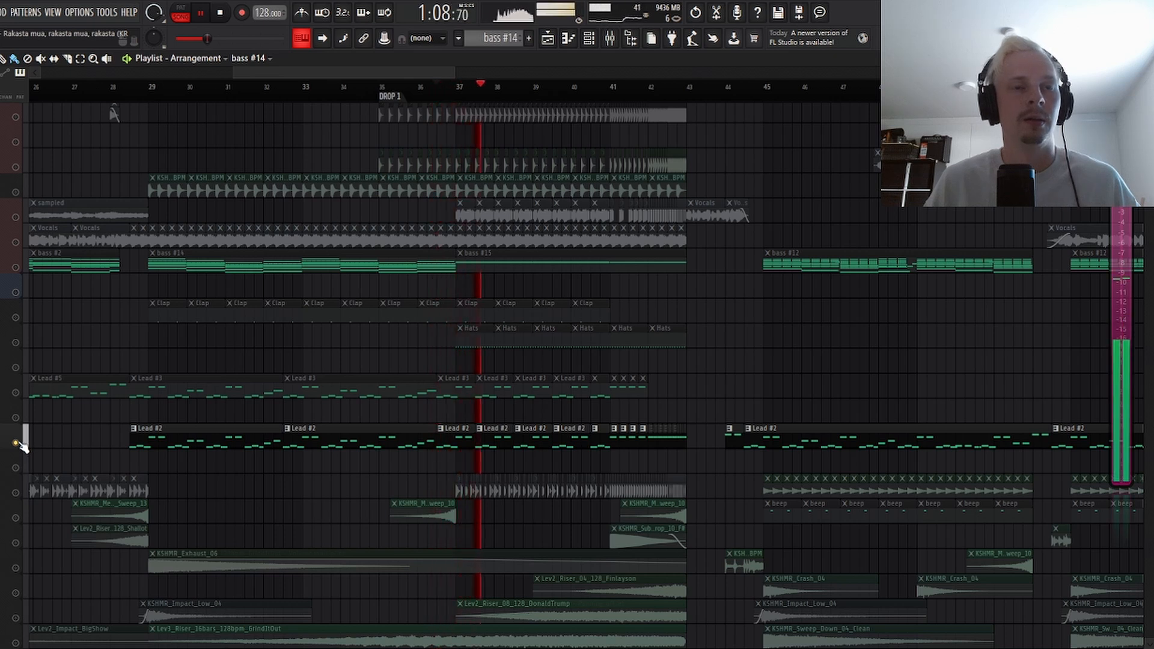
key(space)
right_click(16, 444)
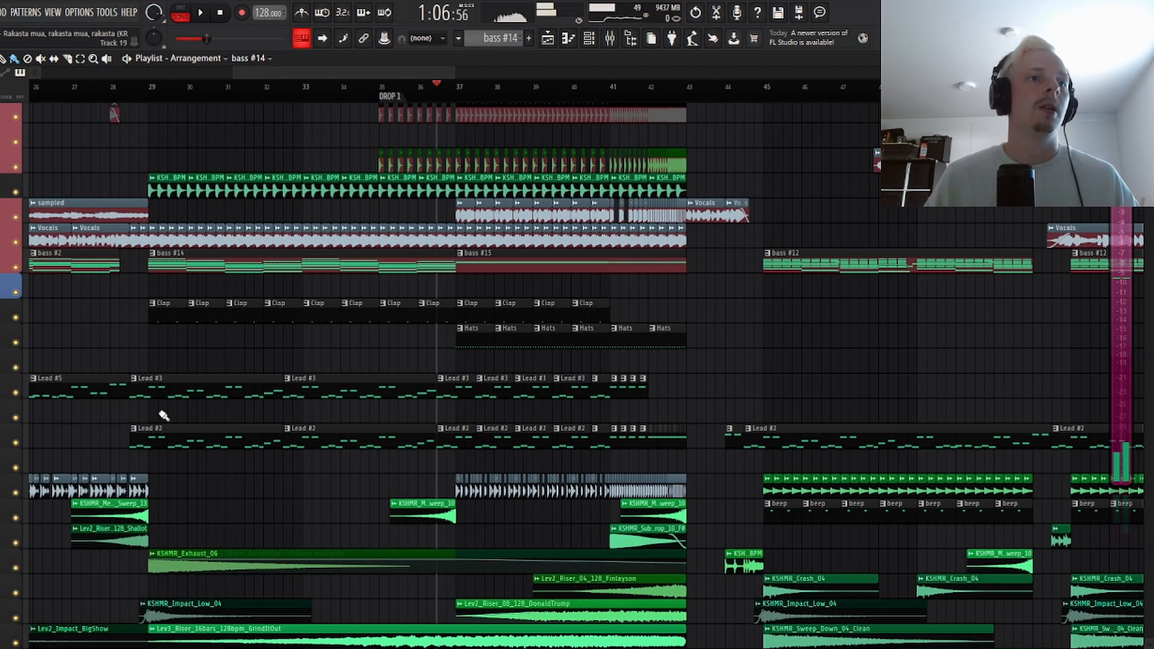
Step: Open the Lead #2 pattern's Layer notes in the piano roll, examine the full eight-bar melody, and play it
double_click(170, 437)
scroll(121, 360, down, 5)
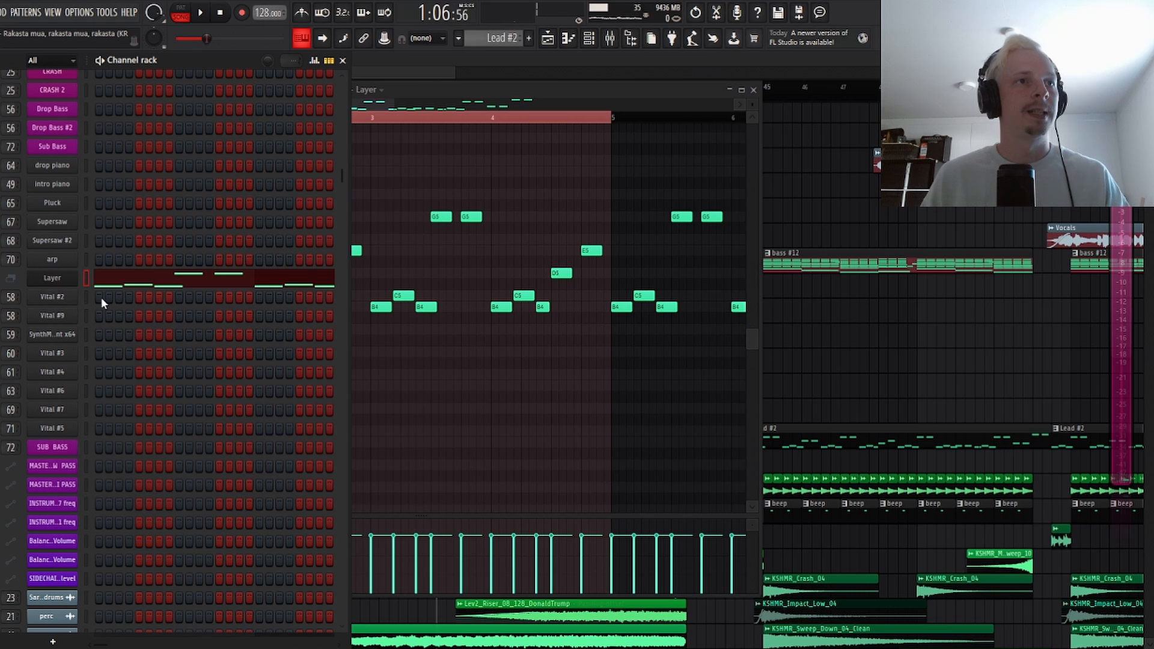
key(F9)
scroll(729, 475, down, 2)
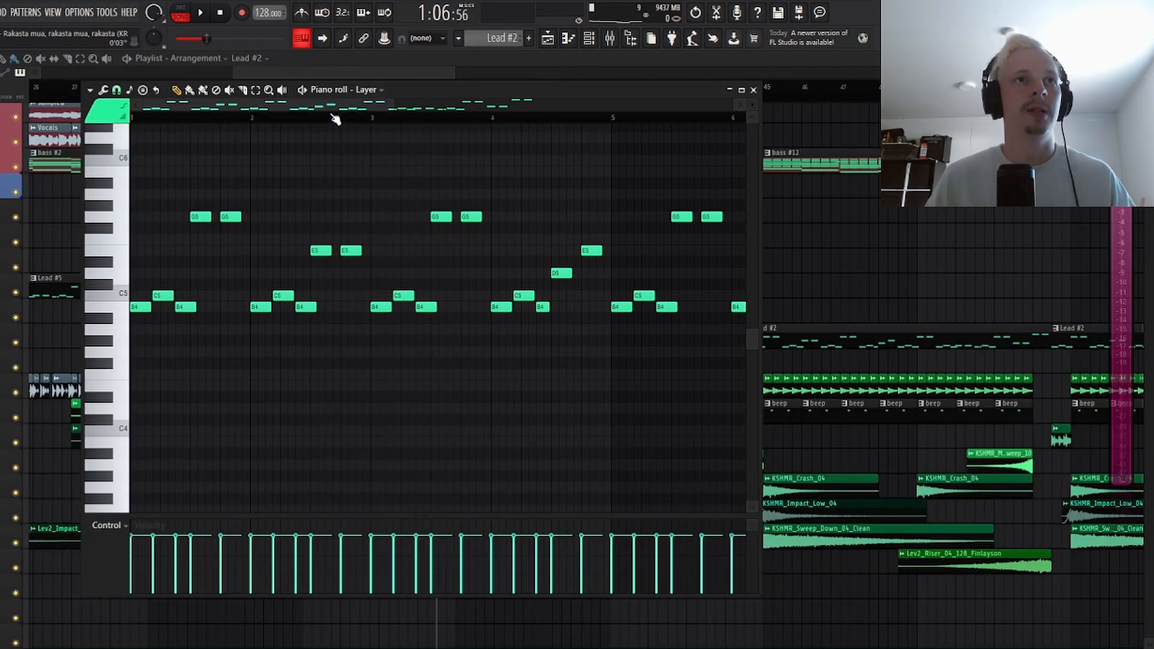
scroll(331, 121, down, 3)
scroll(330, 126, down, 1)
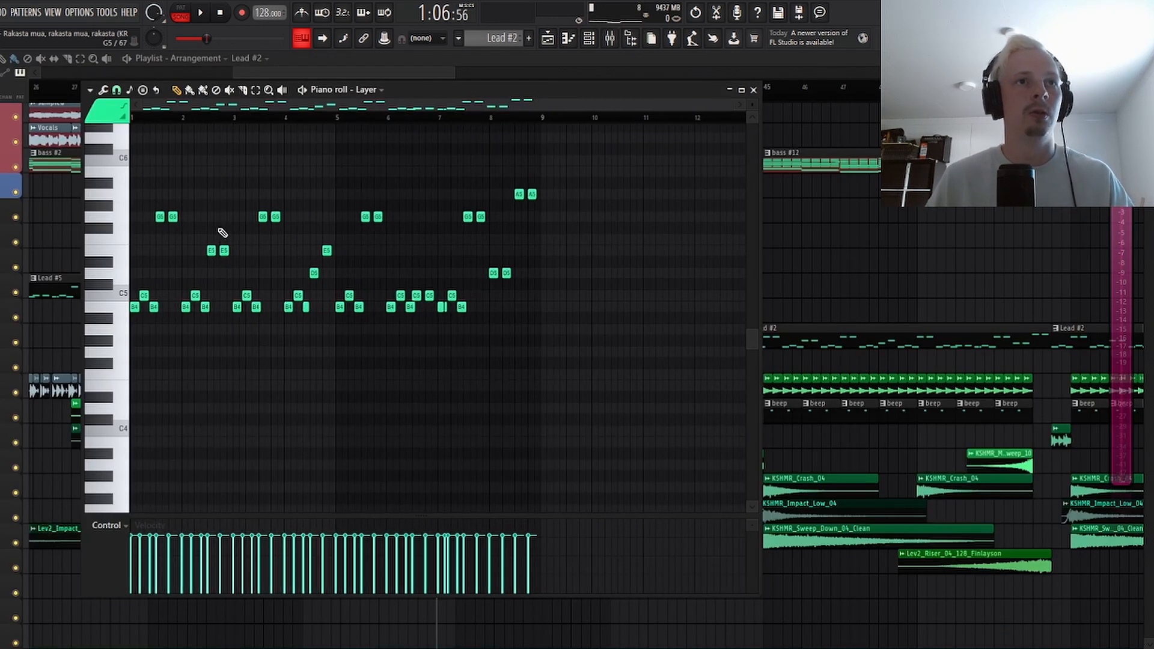
scroll(208, 117, up, 2)
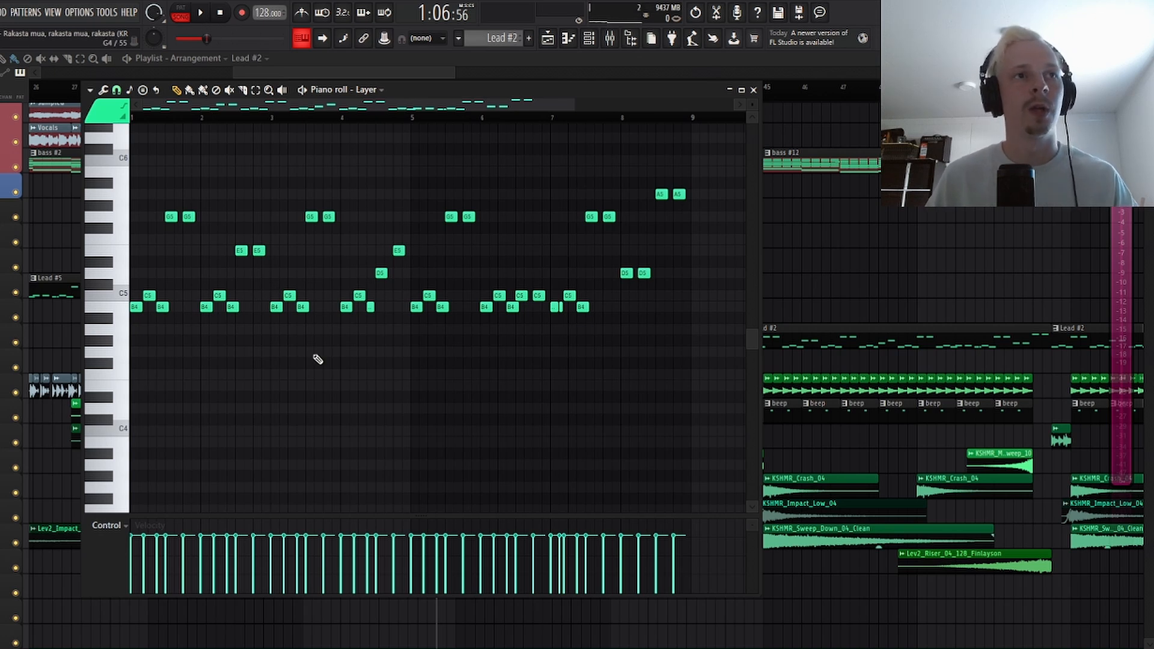
scroll(359, 196, up, 3)
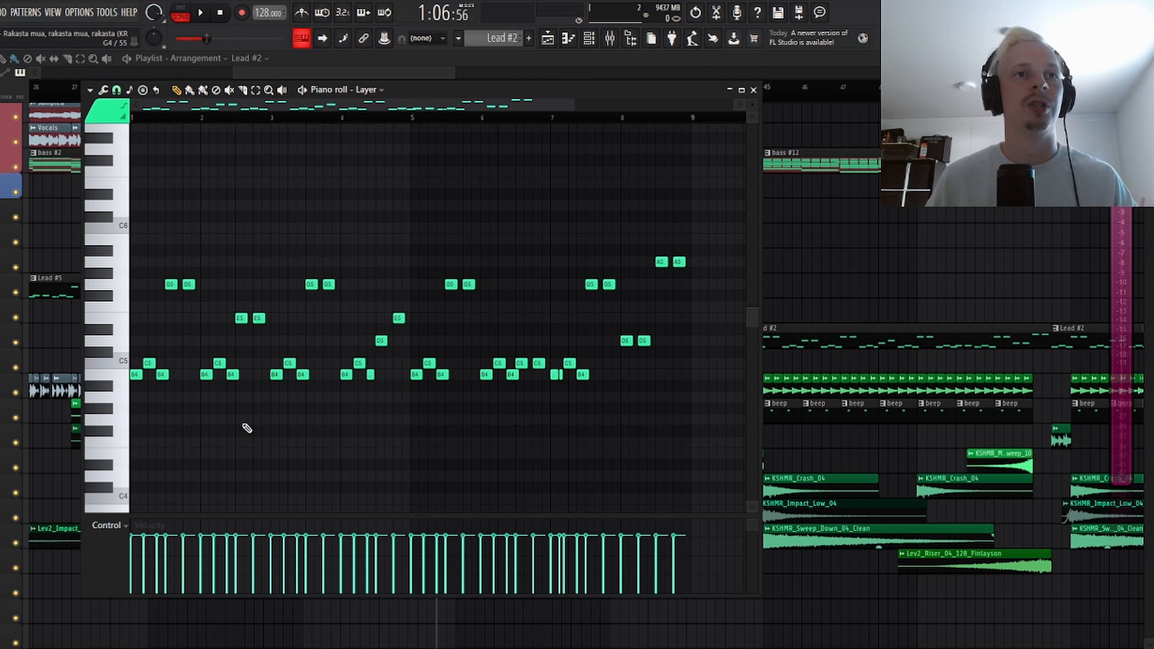
key(space)
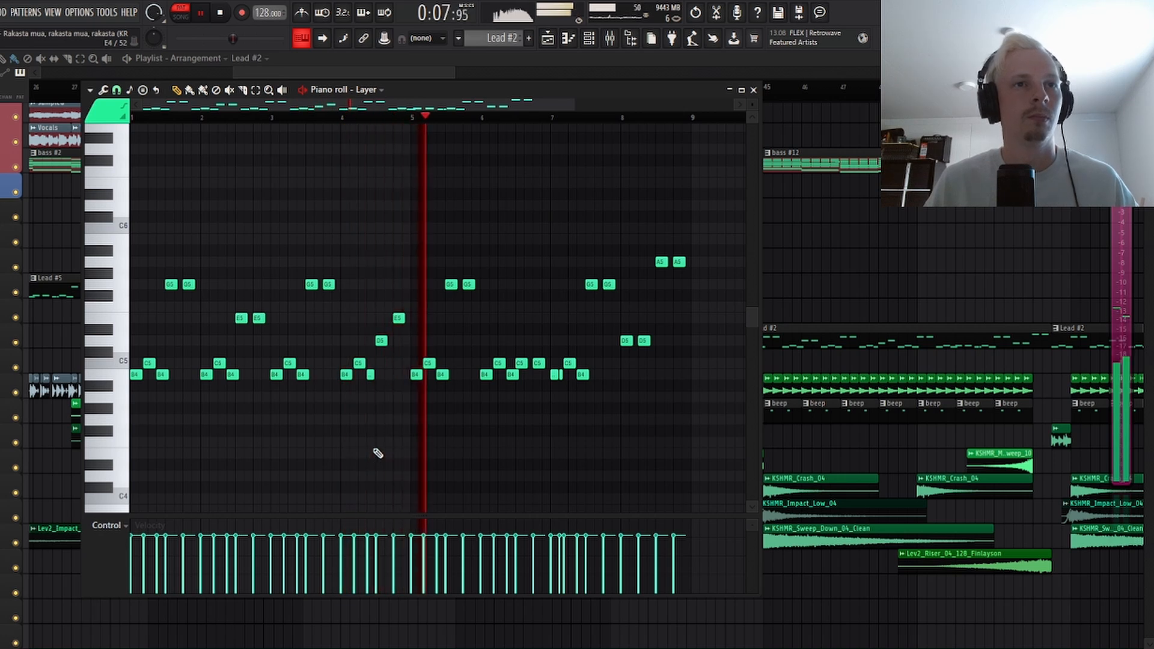
key(space)
Step: Open the Vital #2 synth from the Layer's channels and check its effects on mixer insert 58
key(F6)
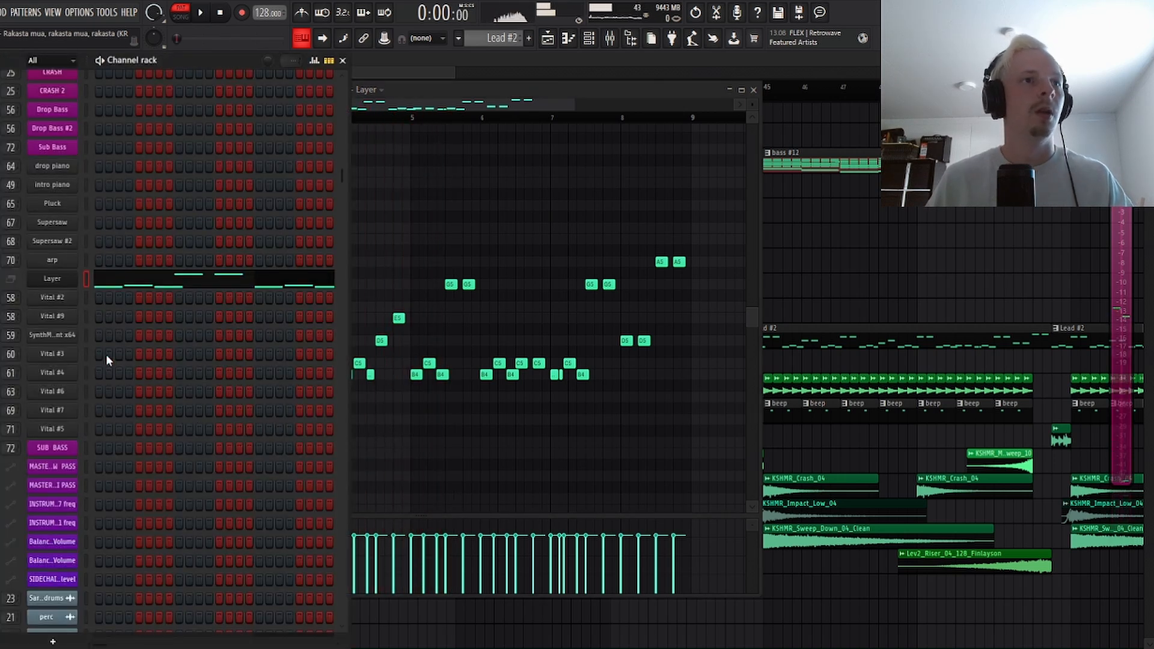
click(68, 297)
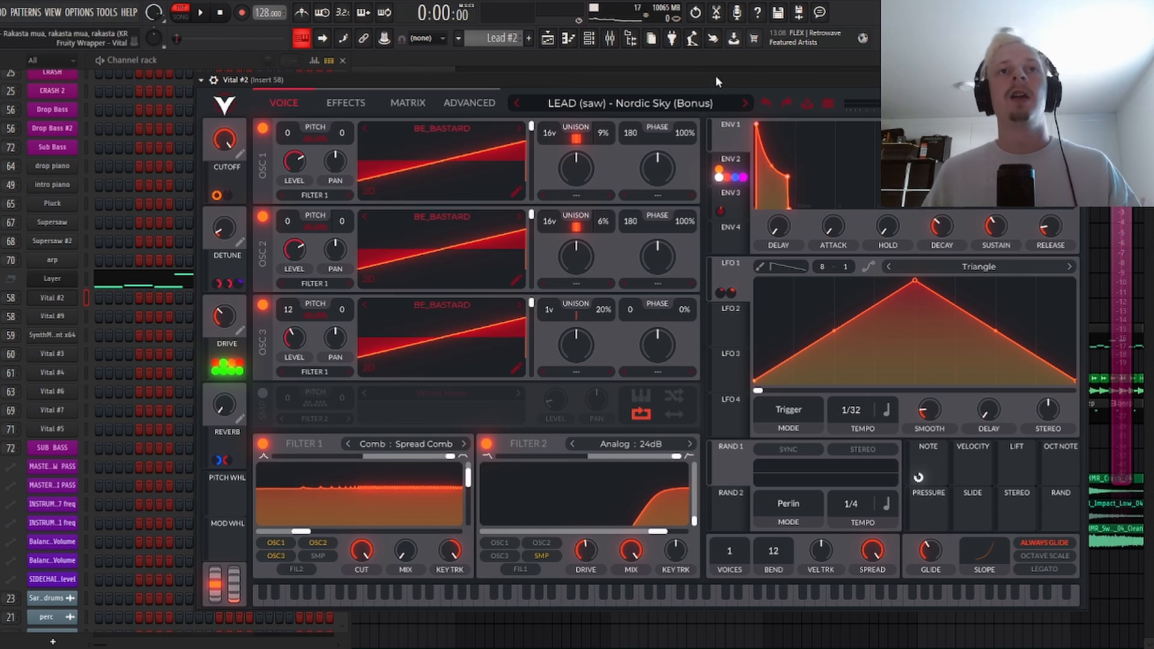
drag(716, 77, 703, 84)
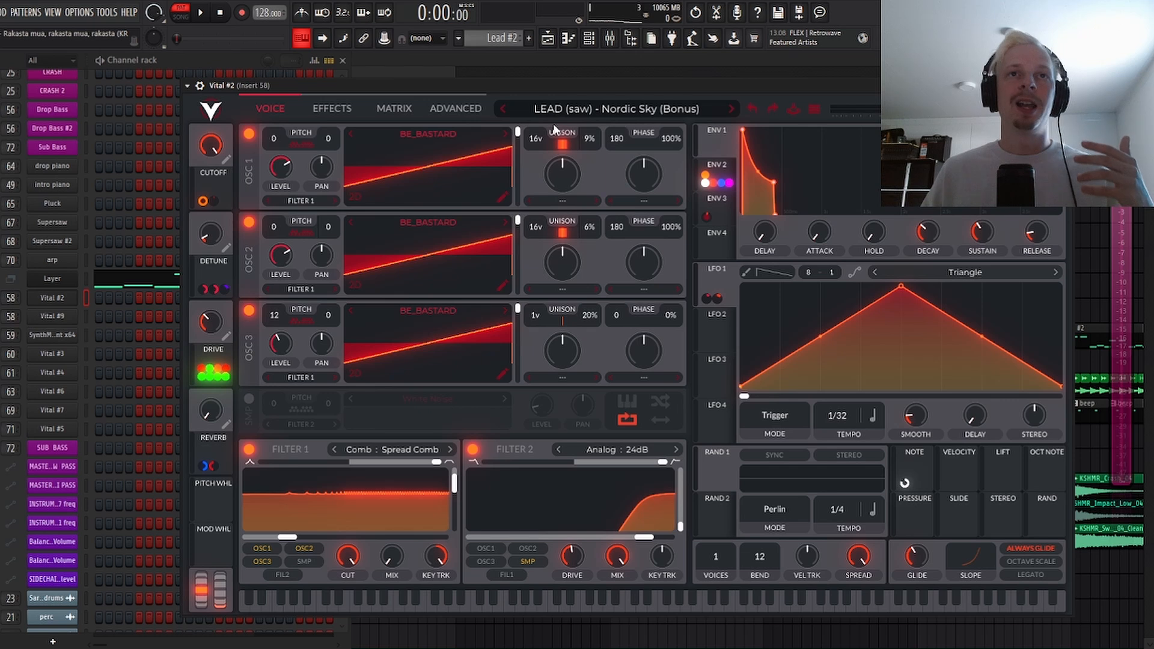
key(F9)
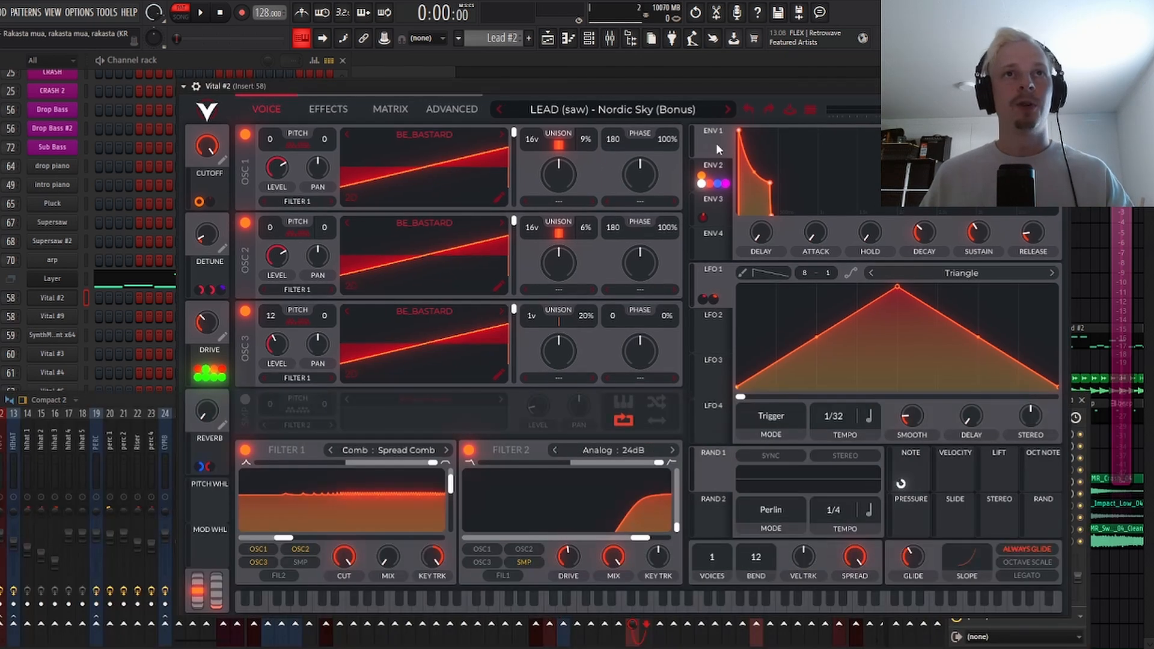
click(144, 395)
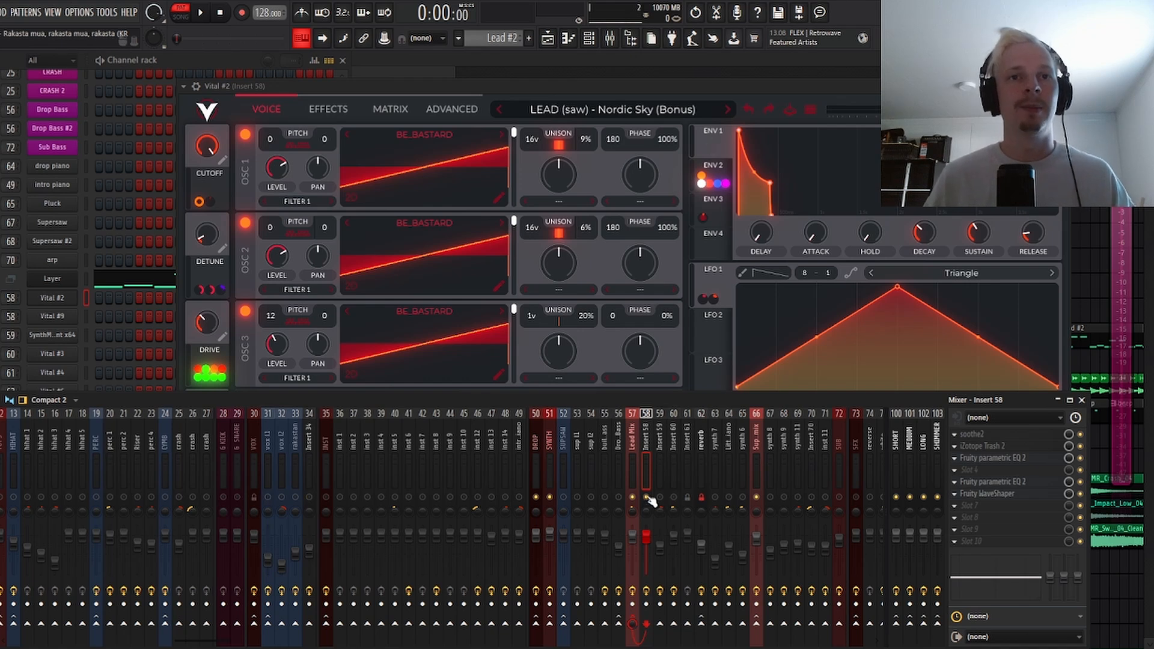
Step: Play the Lead #2 melody with only the Vital #2 layer sounding, then stop it
right_click(2, 298)
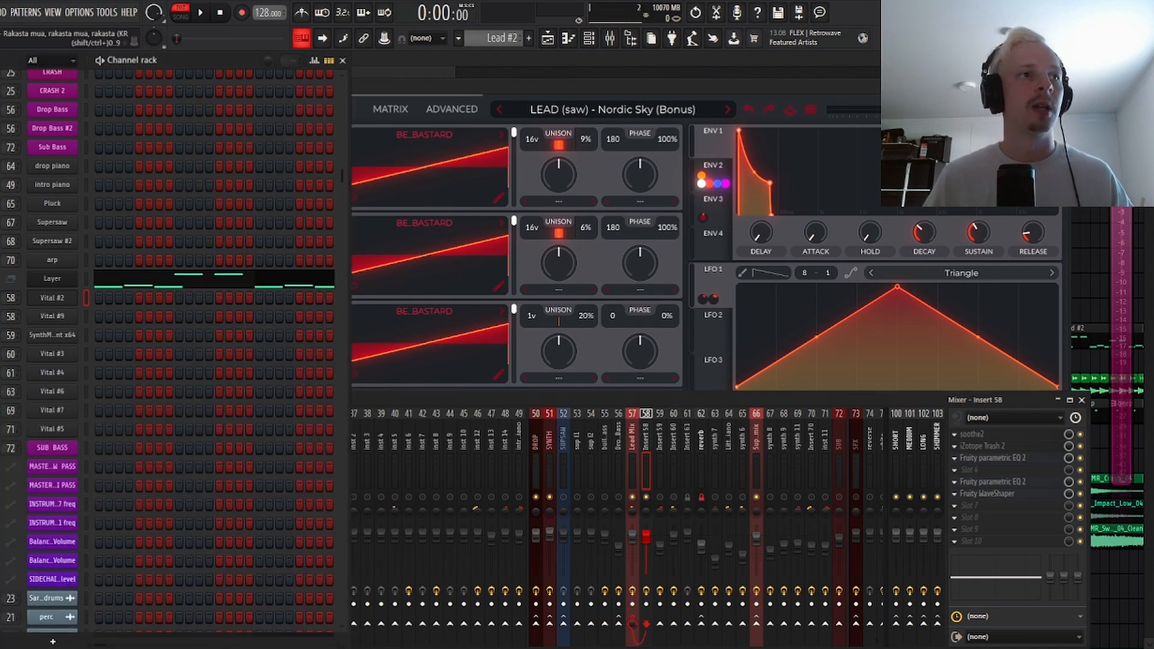
click(176, 251)
key(space)
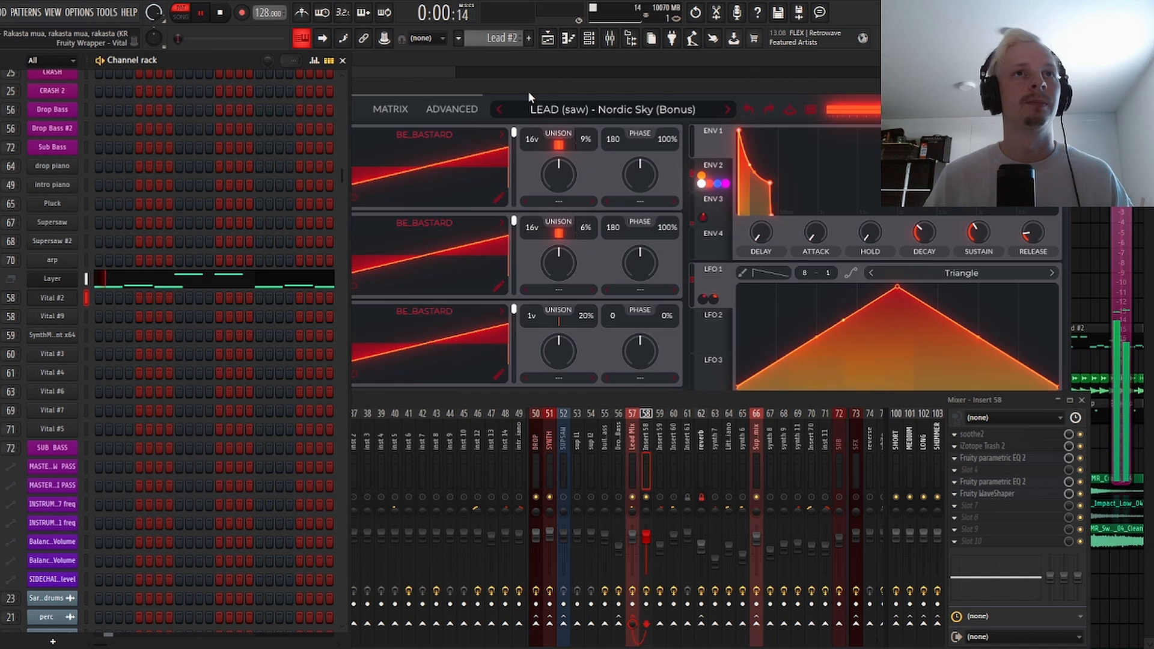
click(529, 89)
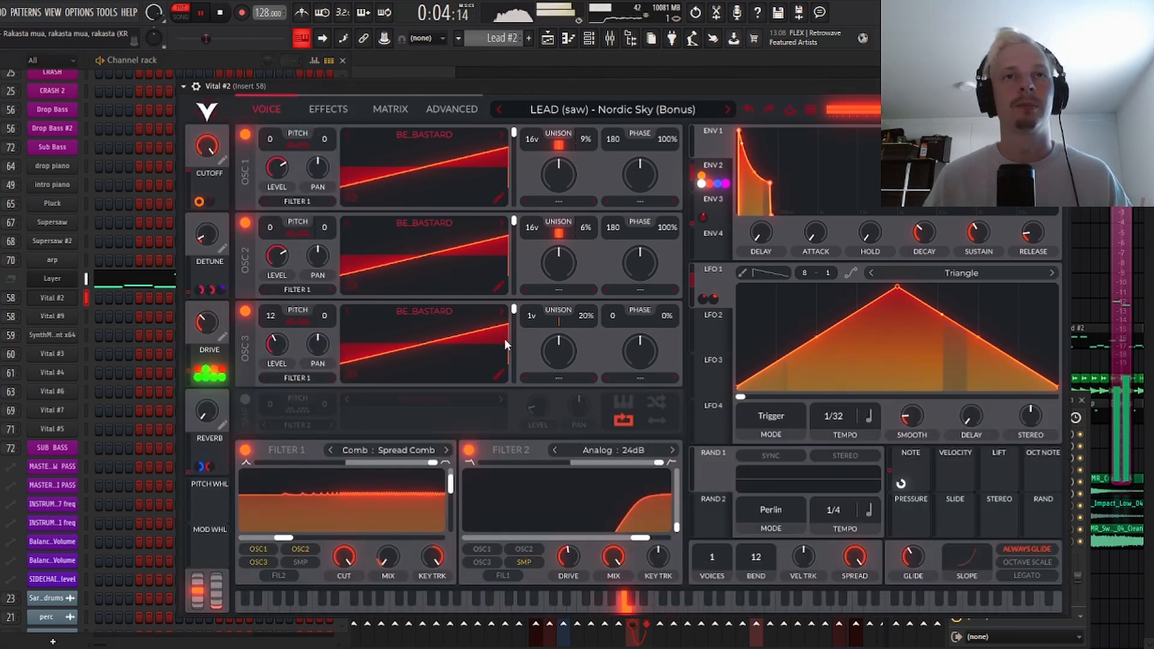
key(space)
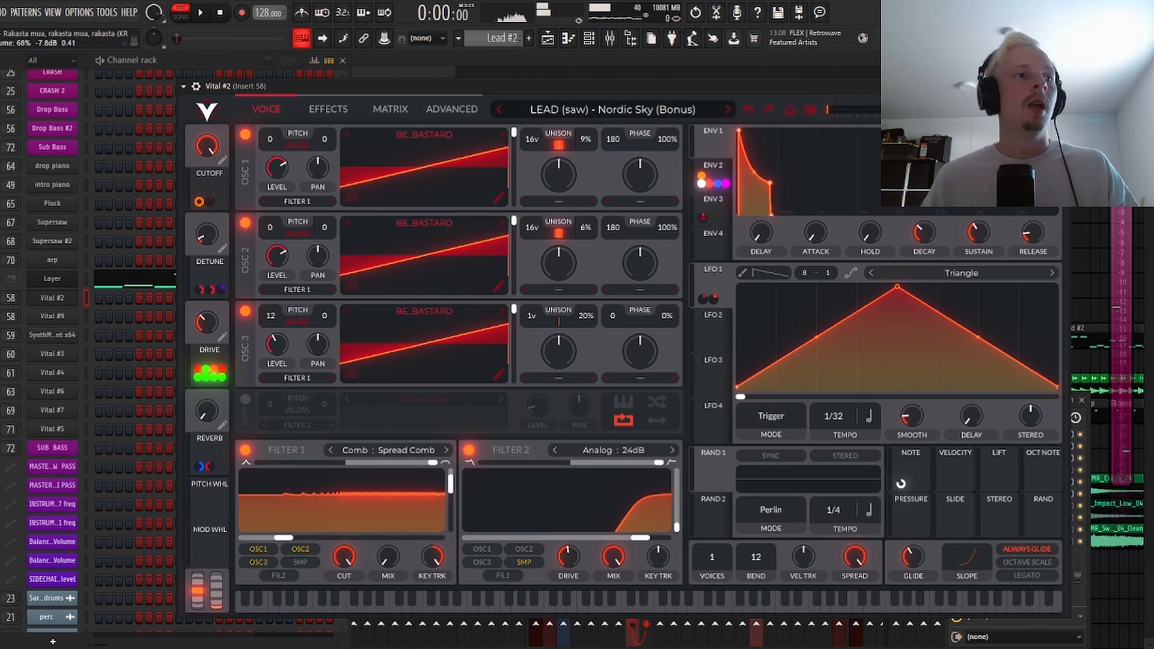
Step: Open the Vital #9 synth and play the Lead #2 melody with only that layer sounding
click(59, 316)
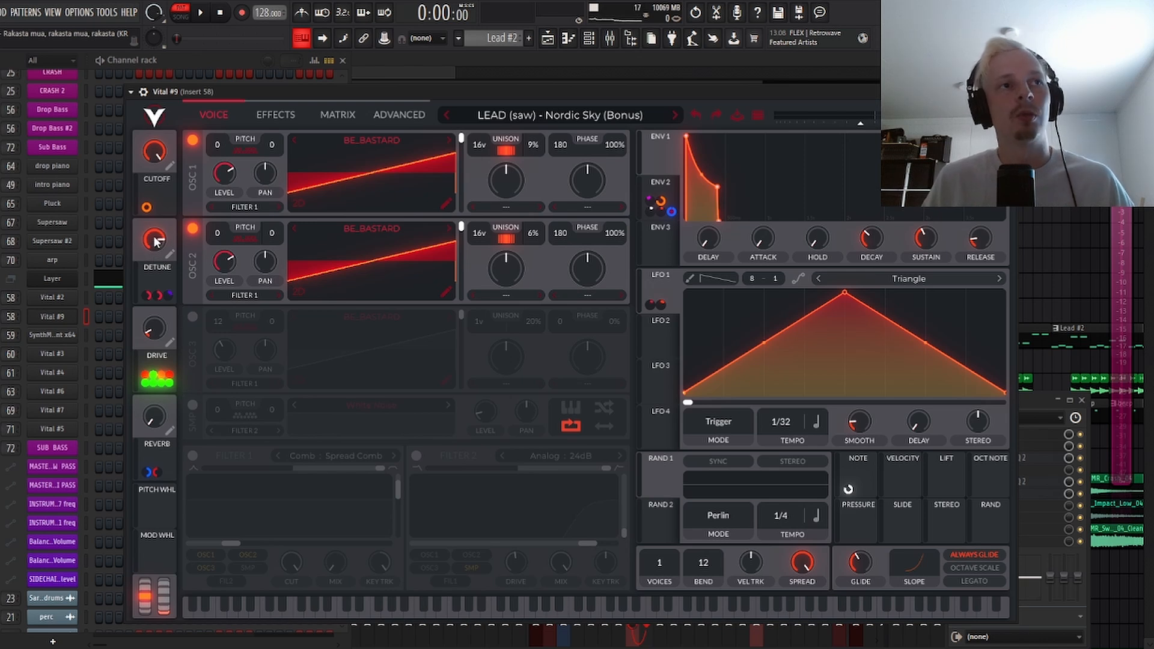
drag(336, 94, 339, 93)
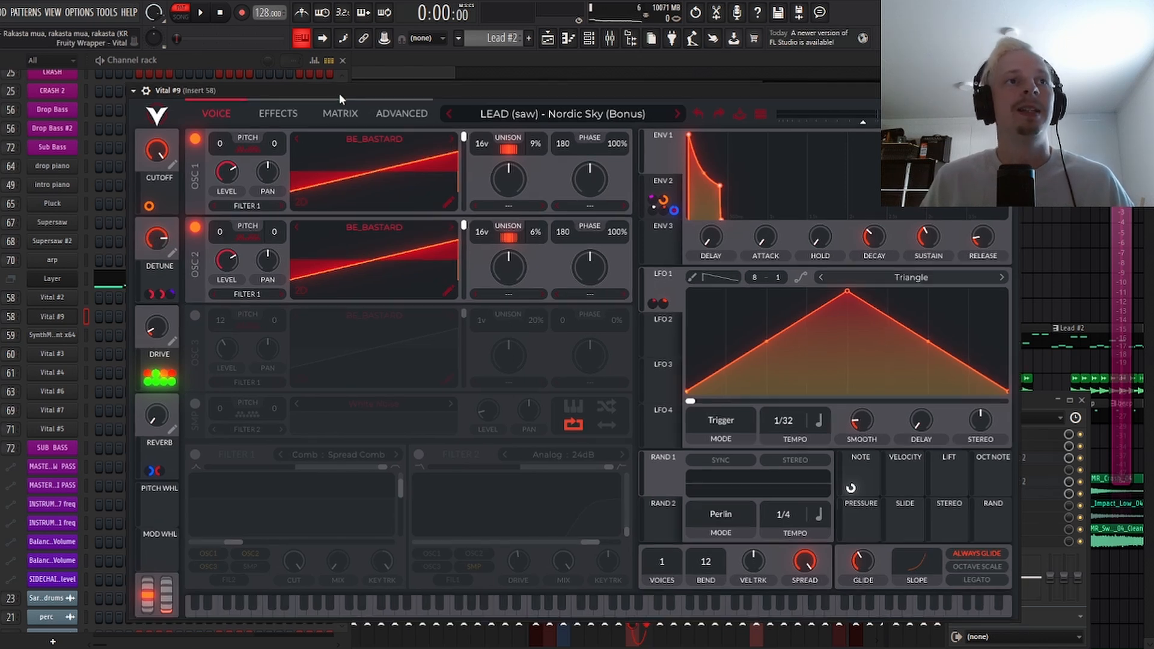
click(86, 269)
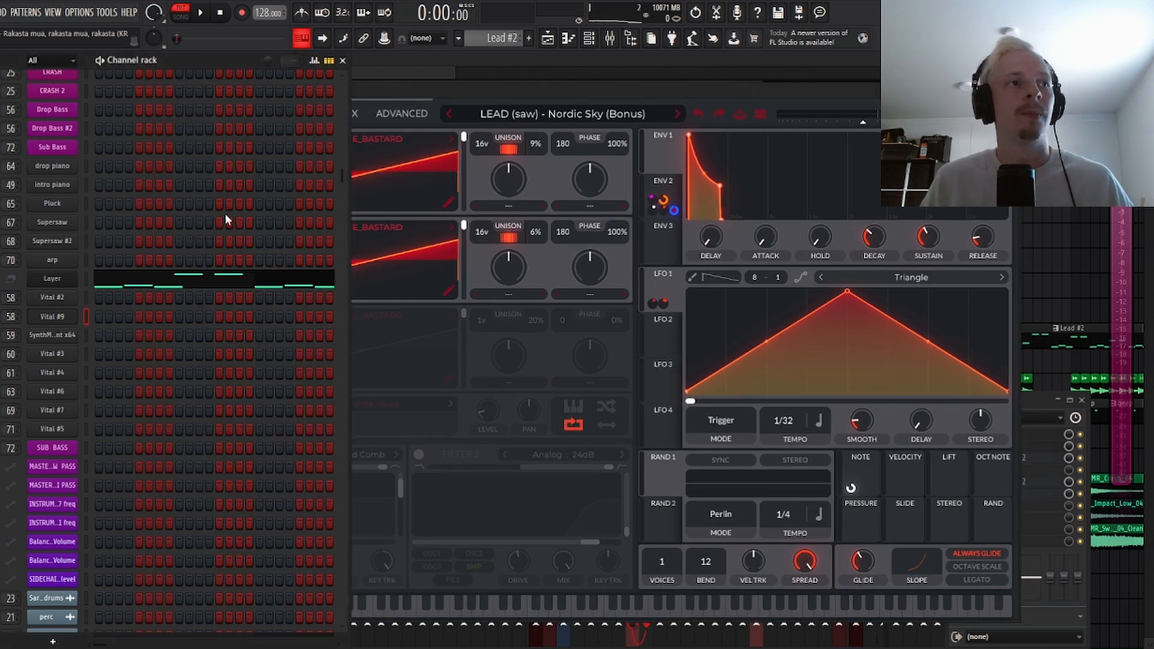
click(596, 91)
key(space)
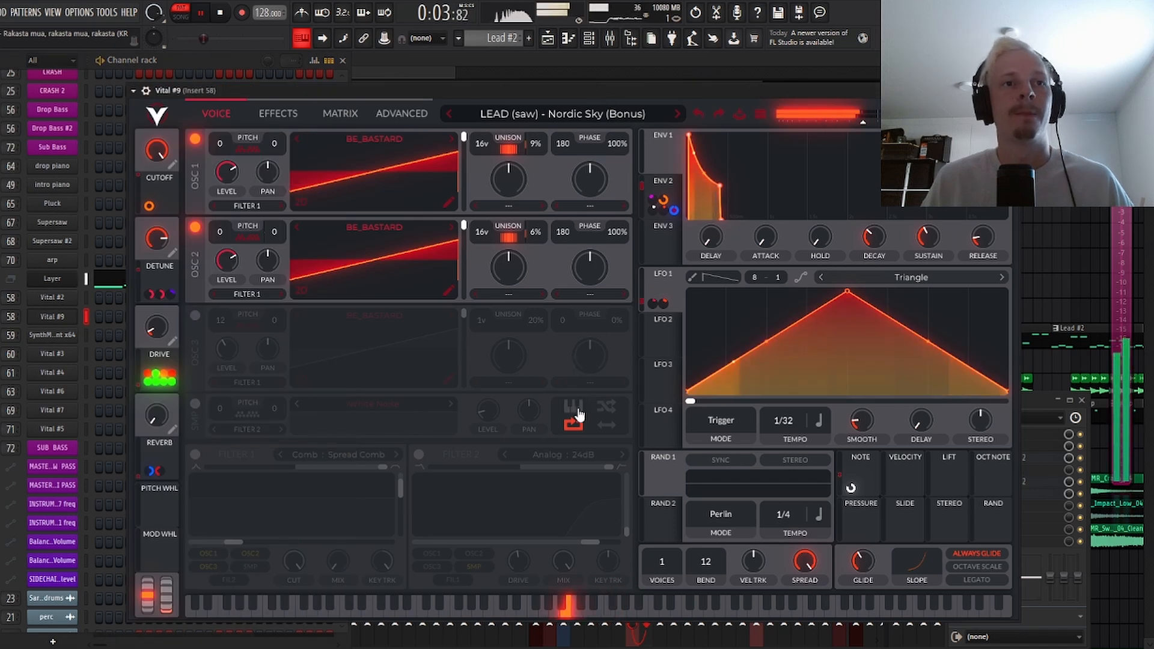
key(space)
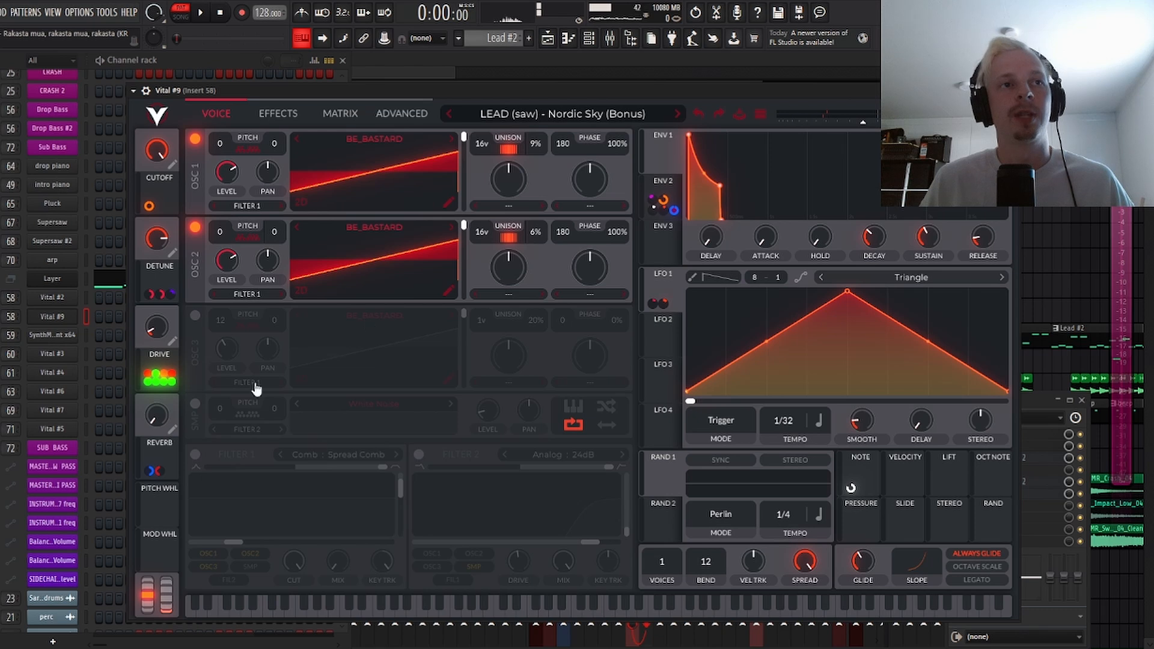
Step: Play the Vital #2 and Vital #9 layers together and stop the playback
key(F6)
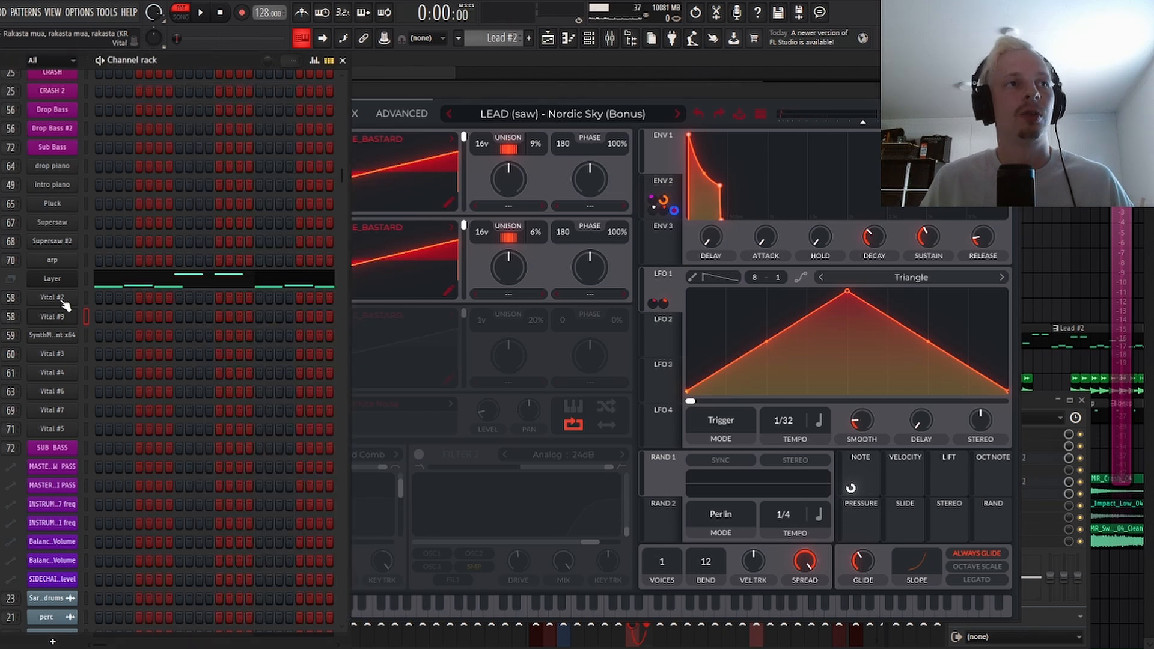
drag(445, 89, 481, 89)
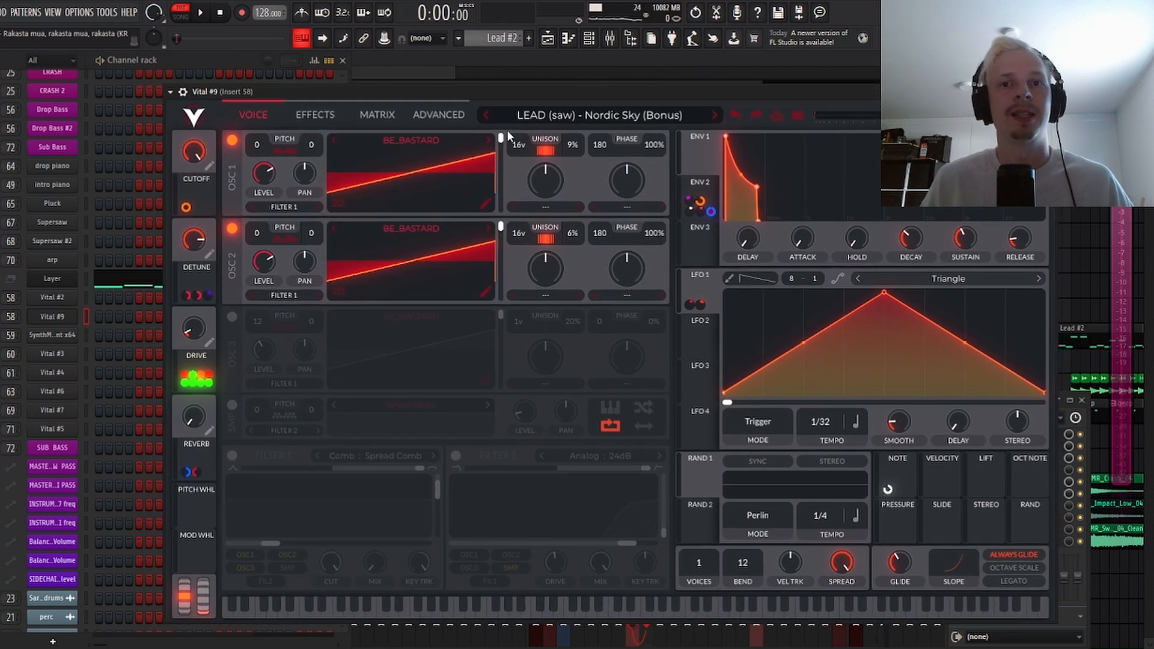
key(space)
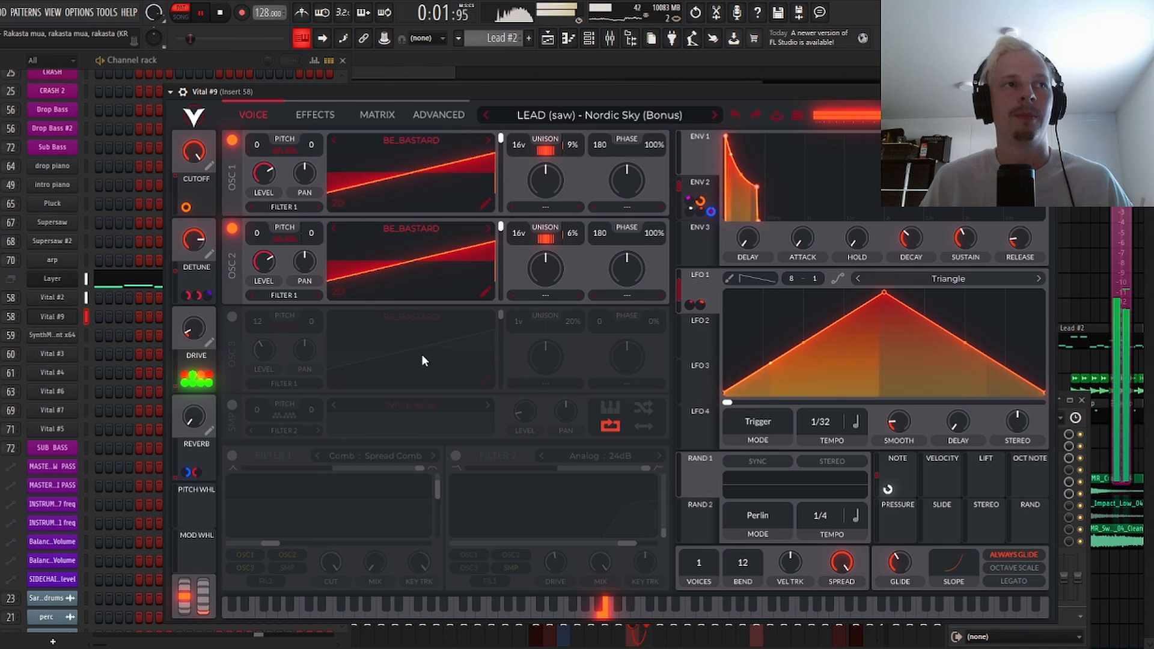
key(space)
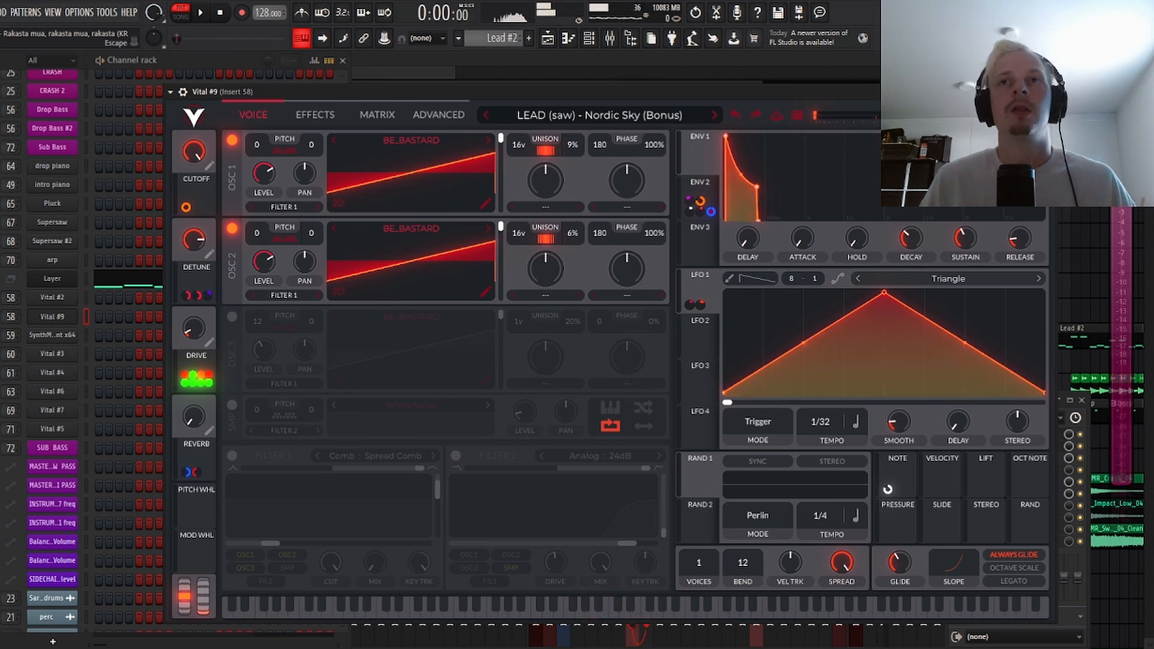
Step: Close Vital #9 and open the SynthMaster One layer, declining the download of its latest version
click(1047, 92)
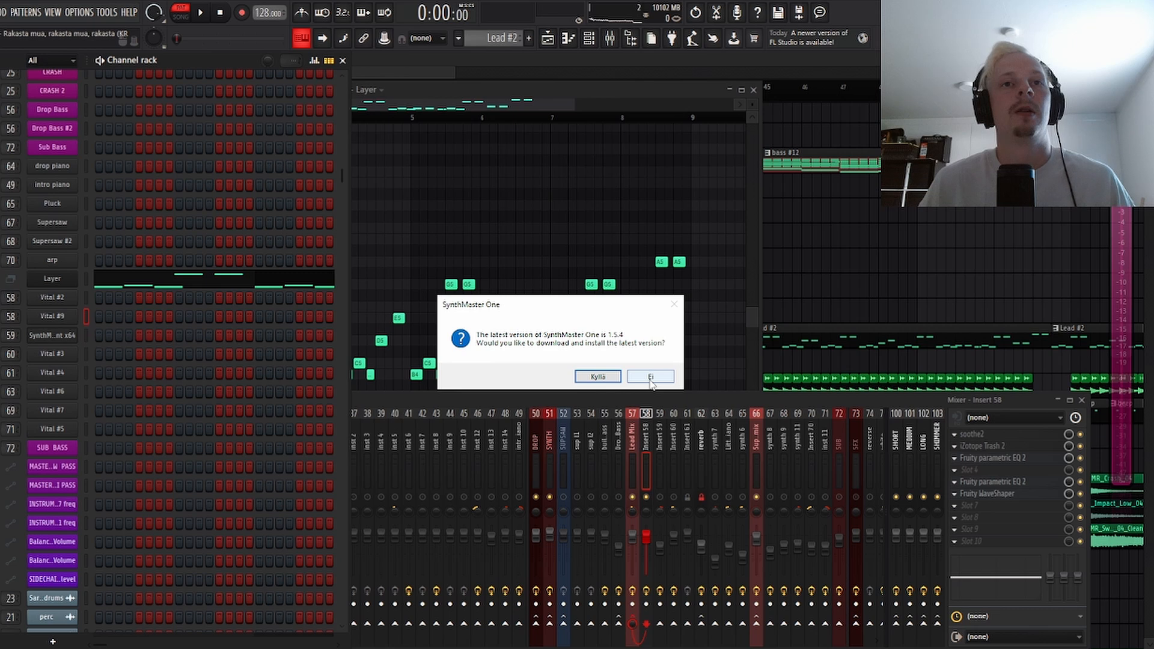
click(651, 377)
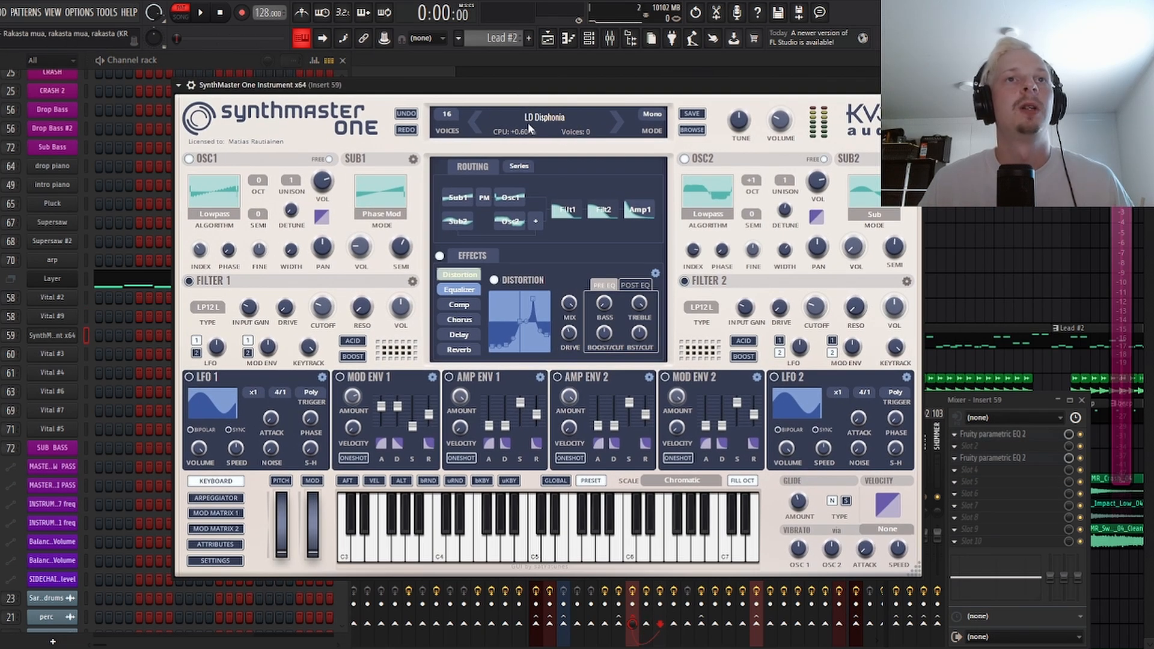
Step: Play the Lead #2 melody with only the SynthMaster One layer sounding, then stop it and close the synth
key(space)
key(space)
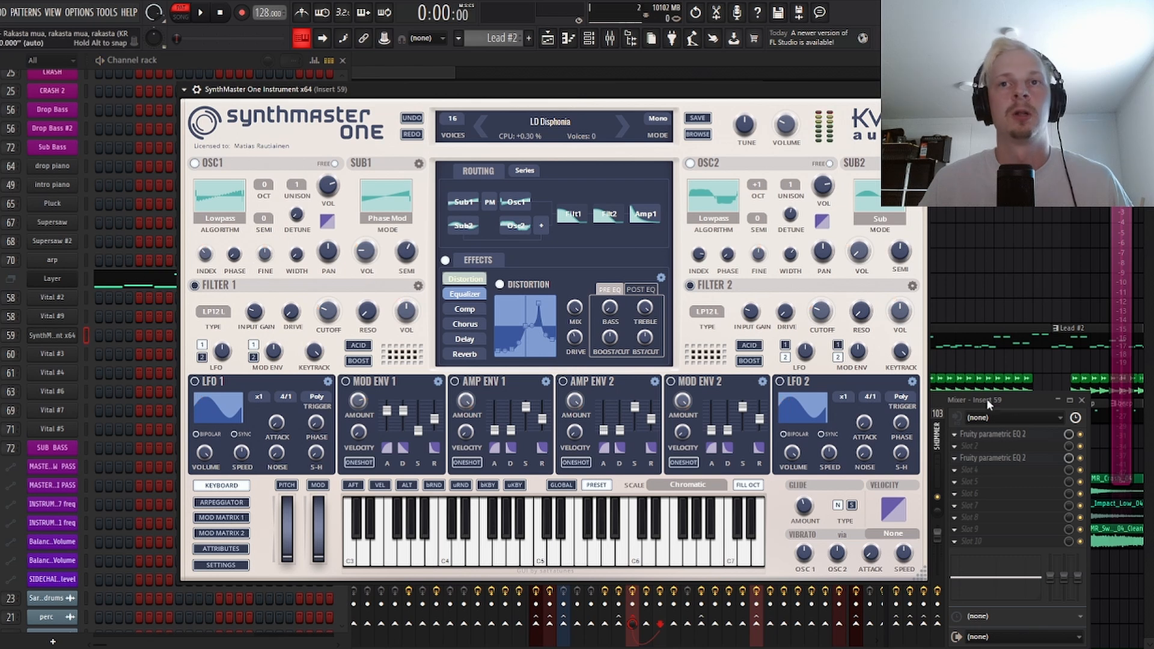
click(1020, 402)
key(space)
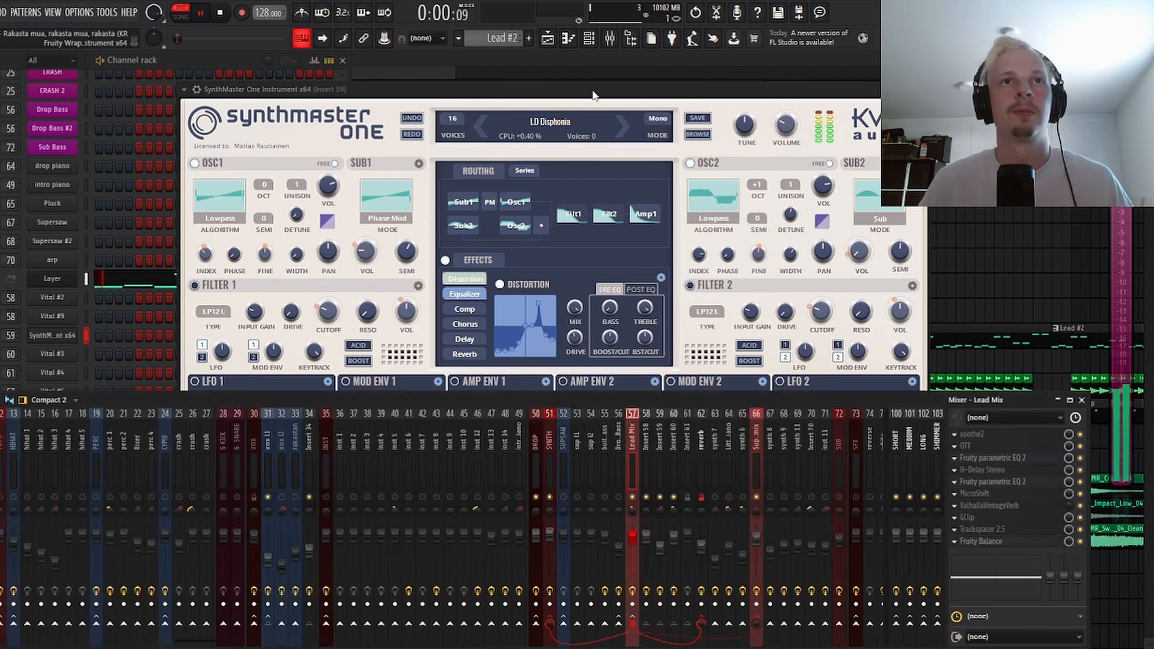
click(592, 92)
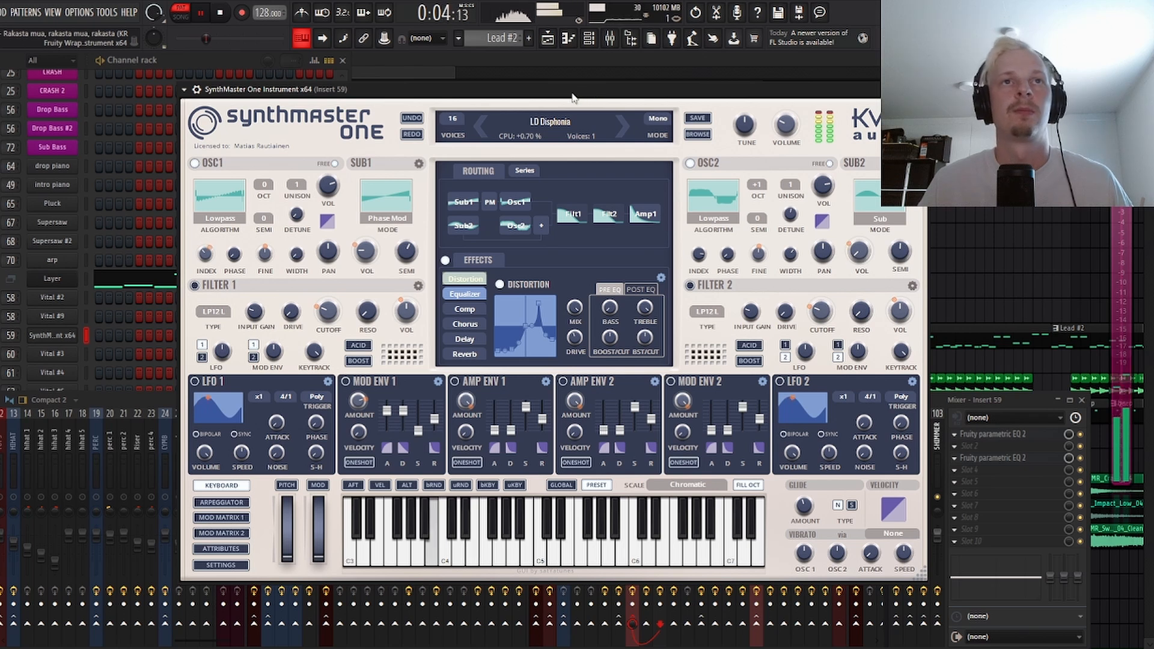
key(space)
key(Escape)
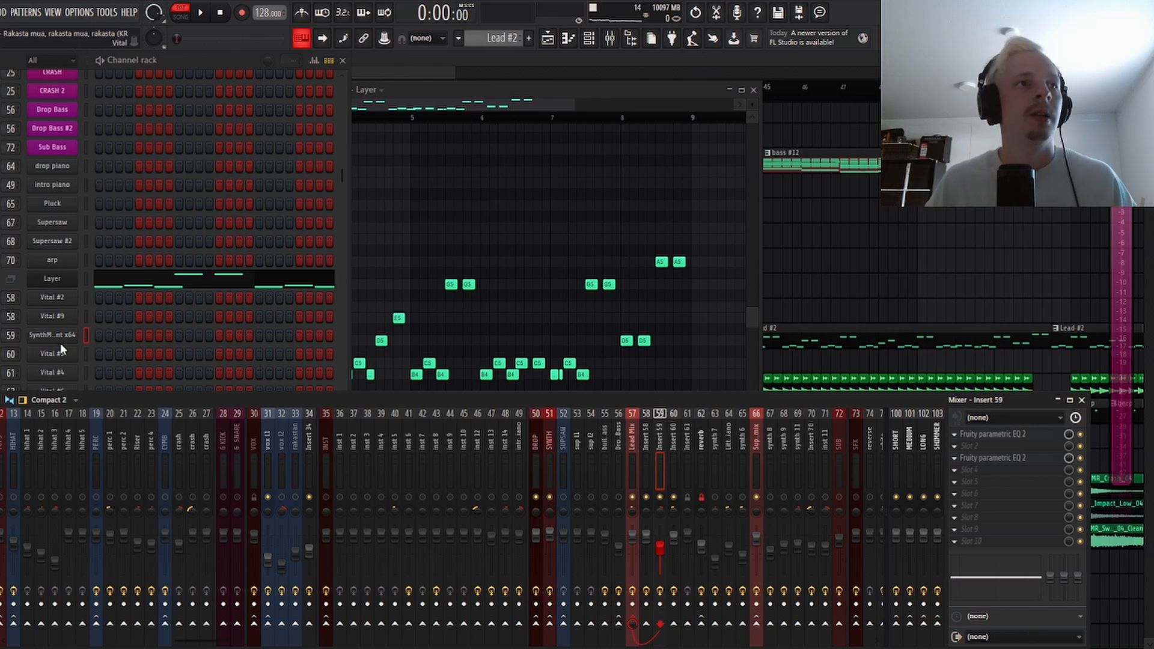
Step: Play the Vital #2, Vital #9 and SynthMaster One layers together through the Lead Mix track, then stop the playback
click(30, 278)
click(2, 278)
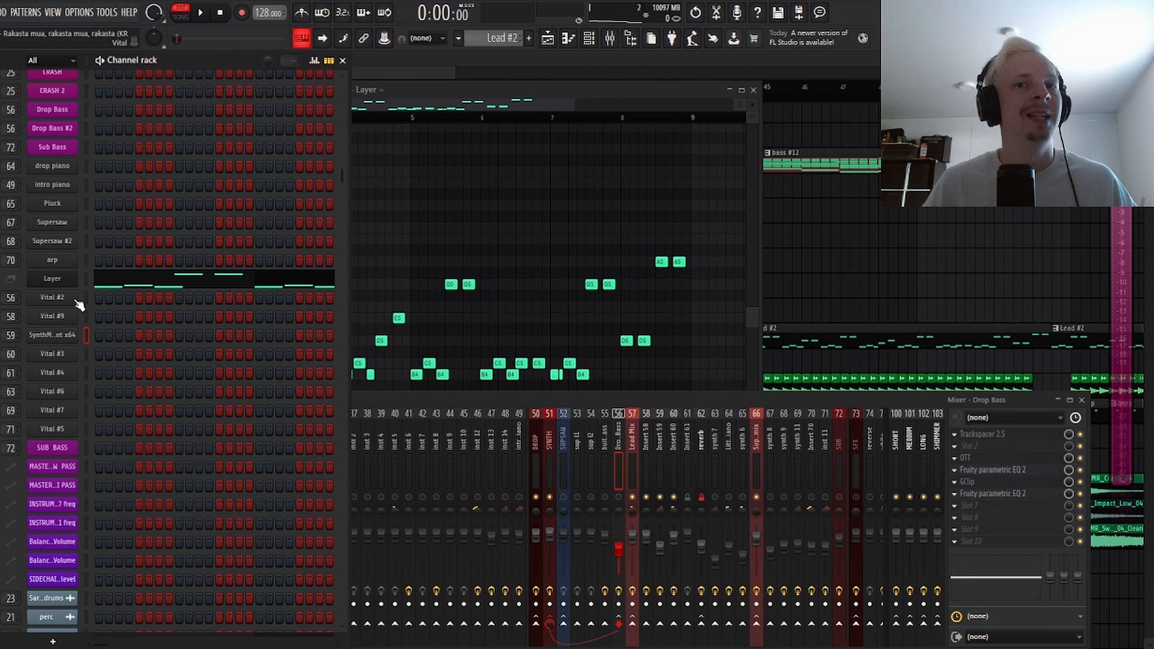
click(630, 464)
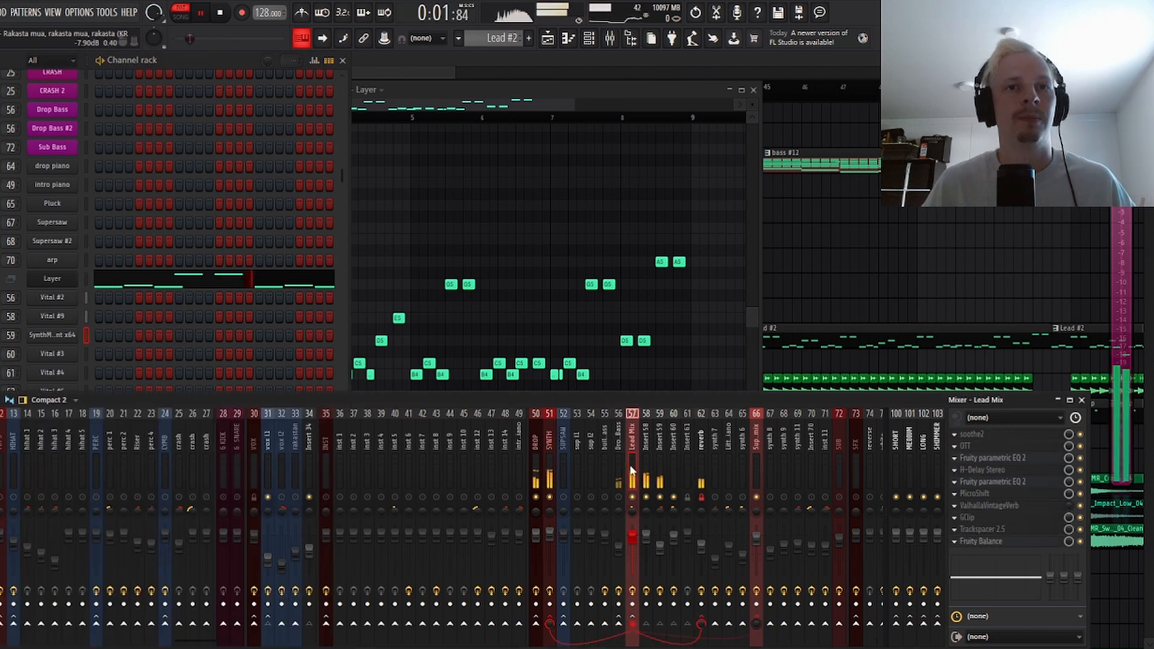
click(172, 62)
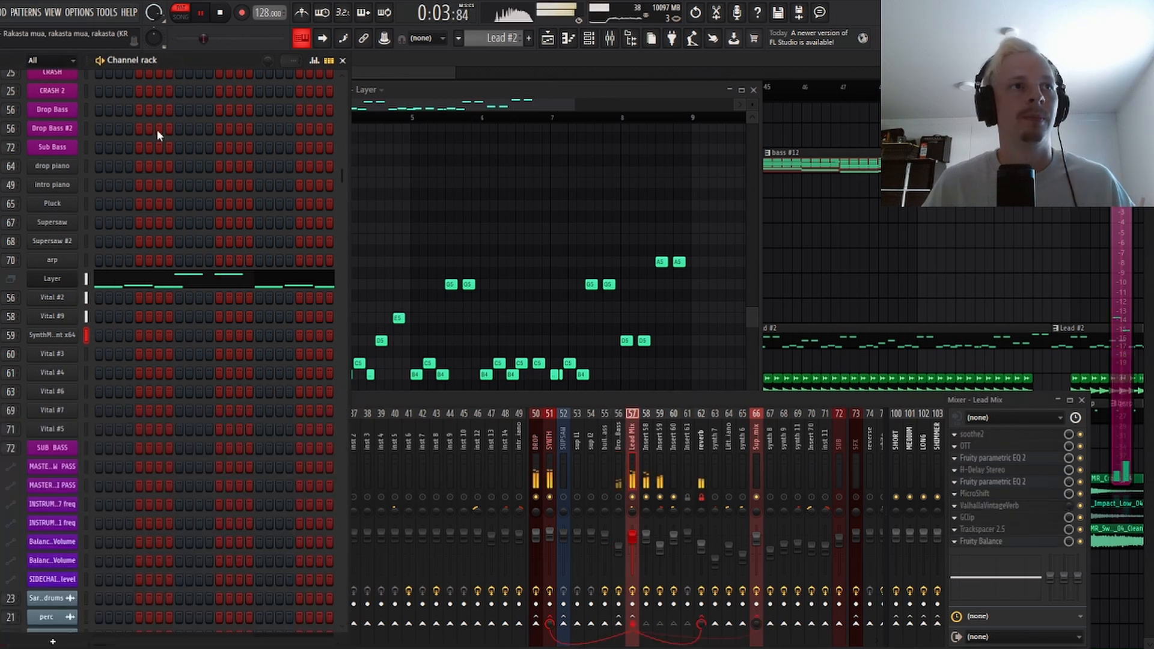
key(space)
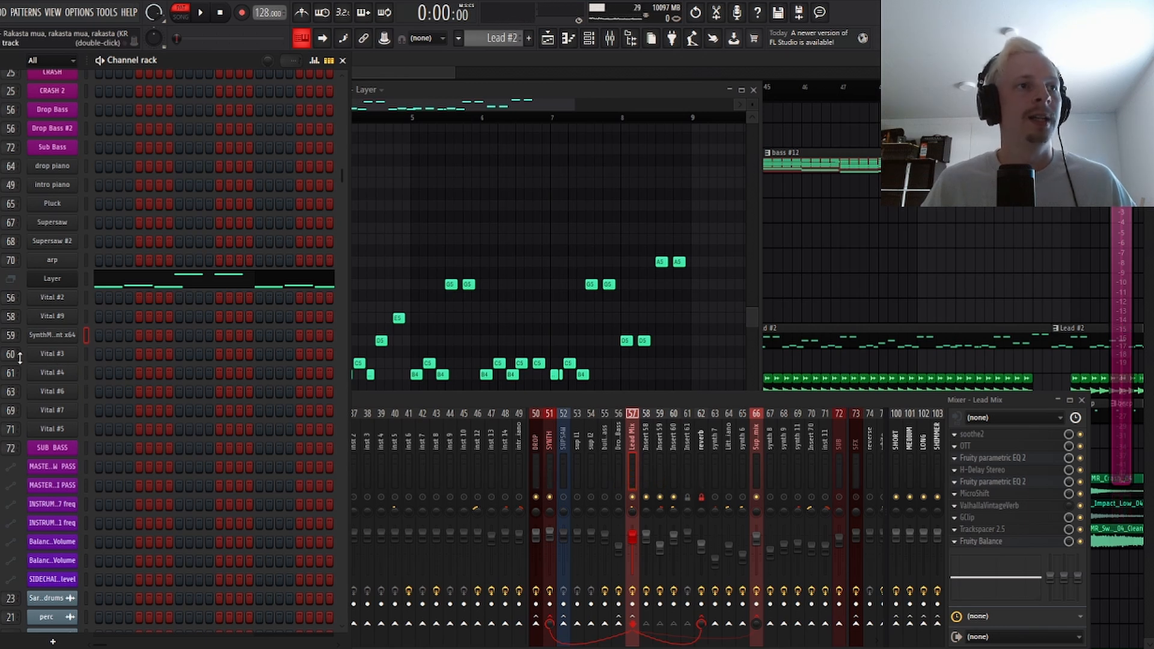
Step: Open the Vital #3 synth and play the Lead #2 melody with that layer added, then stop it
click(58, 356)
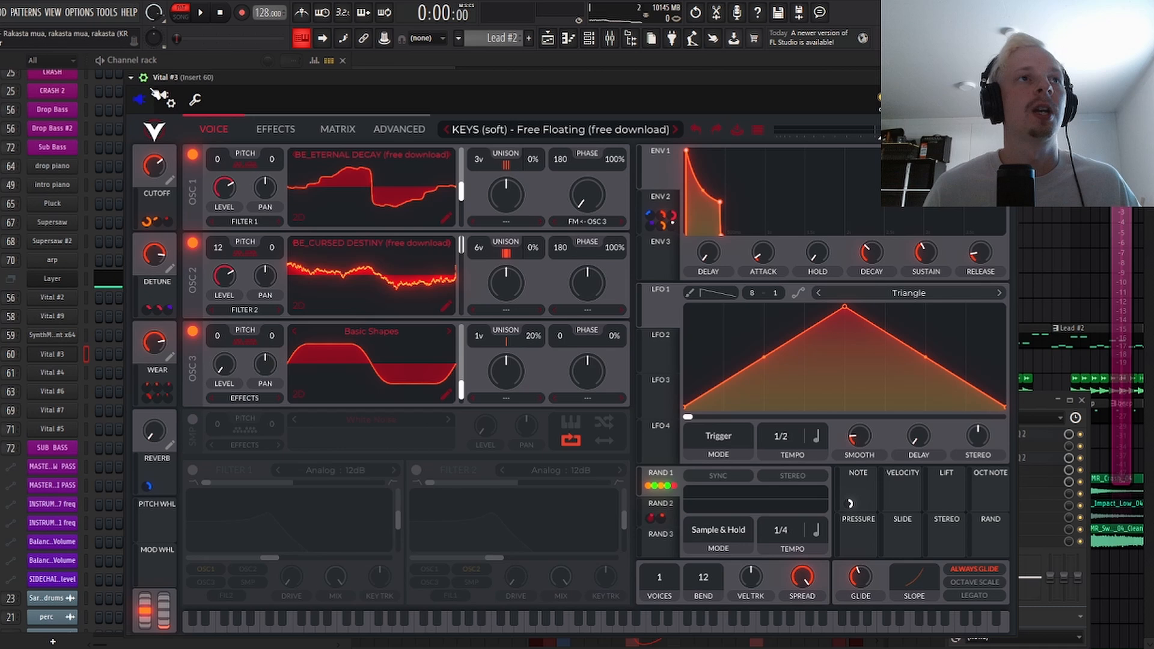
key(space)
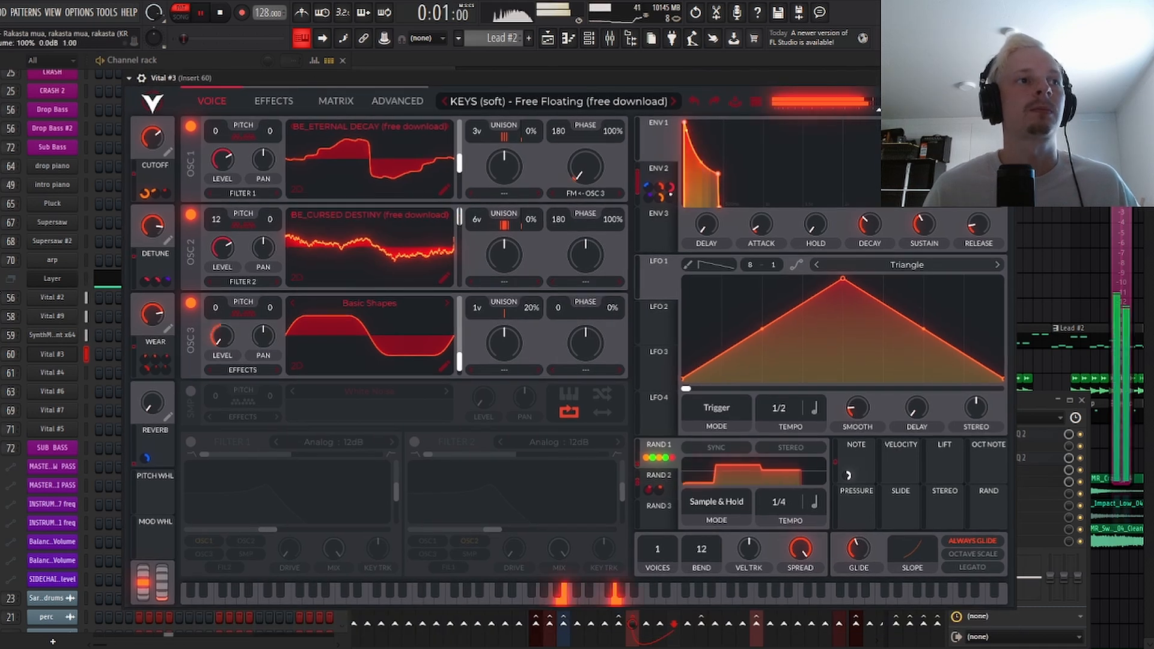
click(2, 297)
drag(556, 80, 580, 89)
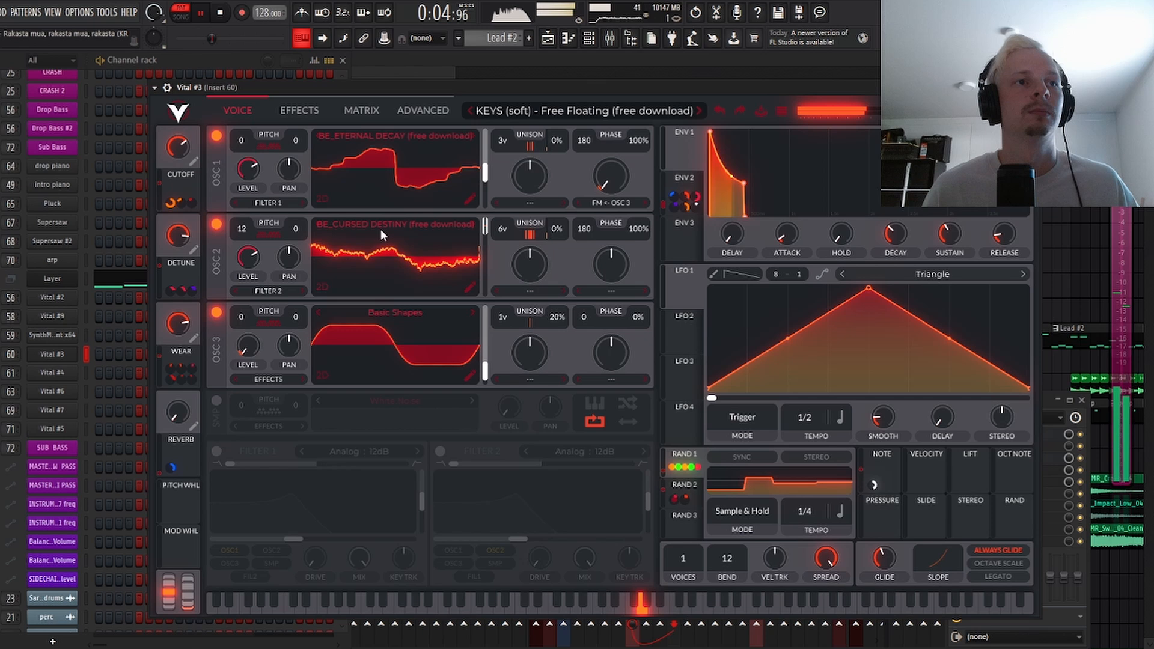
key(space)
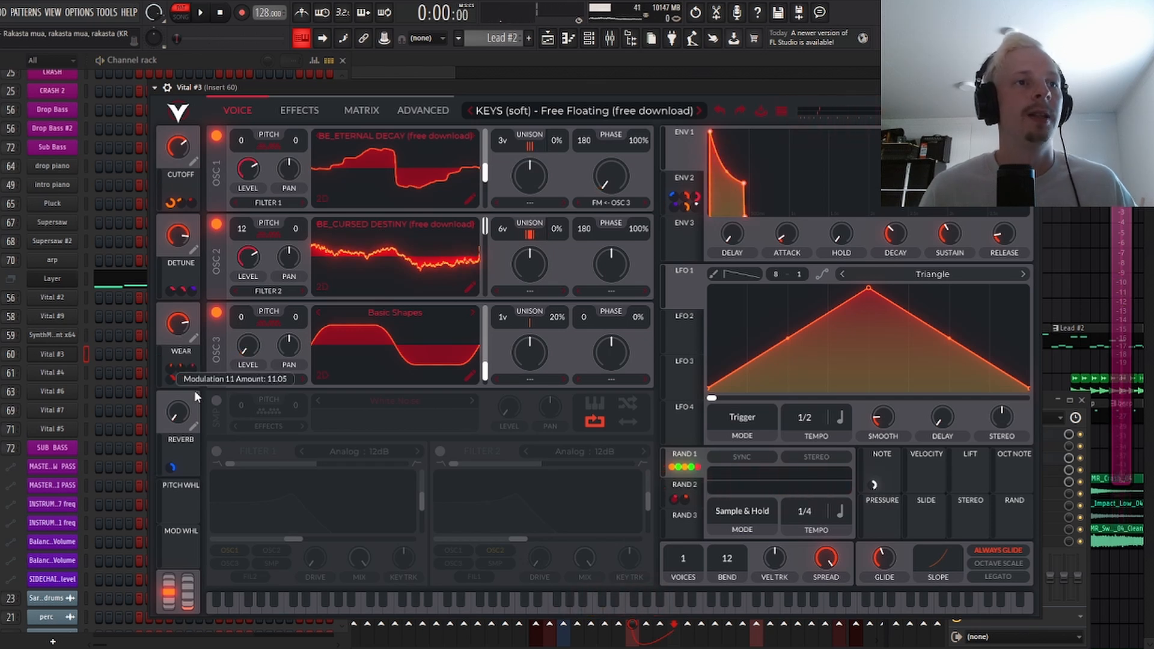
Step: Open the Vital #6 white noise synth and play the Lead #2 melody with only that layer sounding, then stop it
click(52, 394)
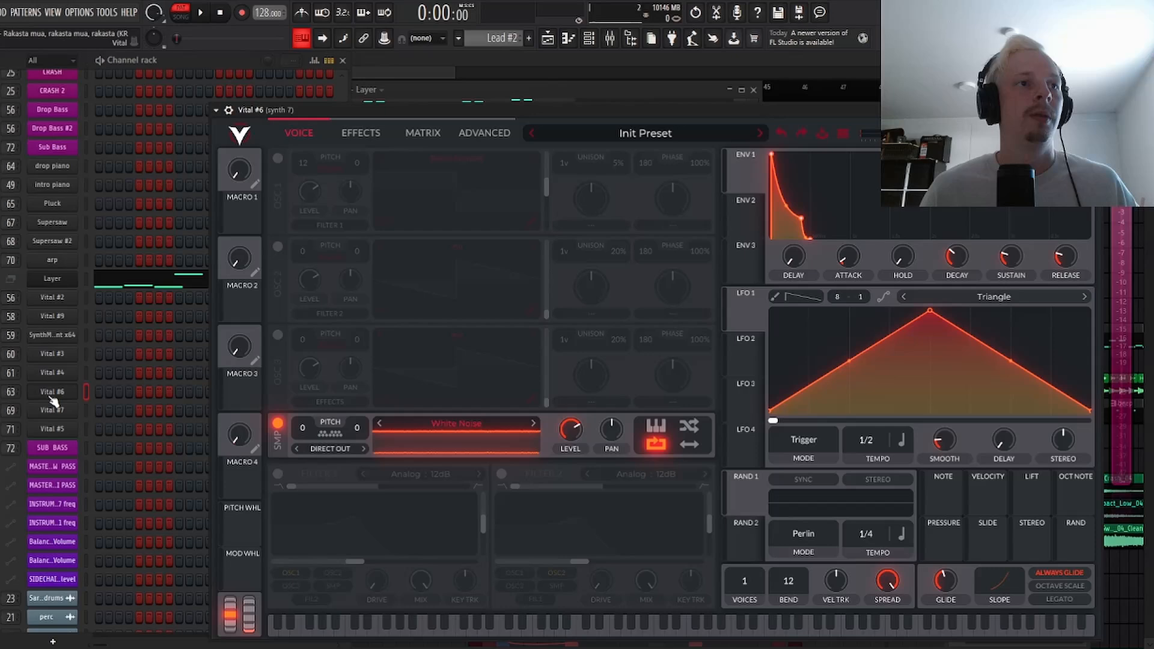
drag(523, 110, 468, 80)
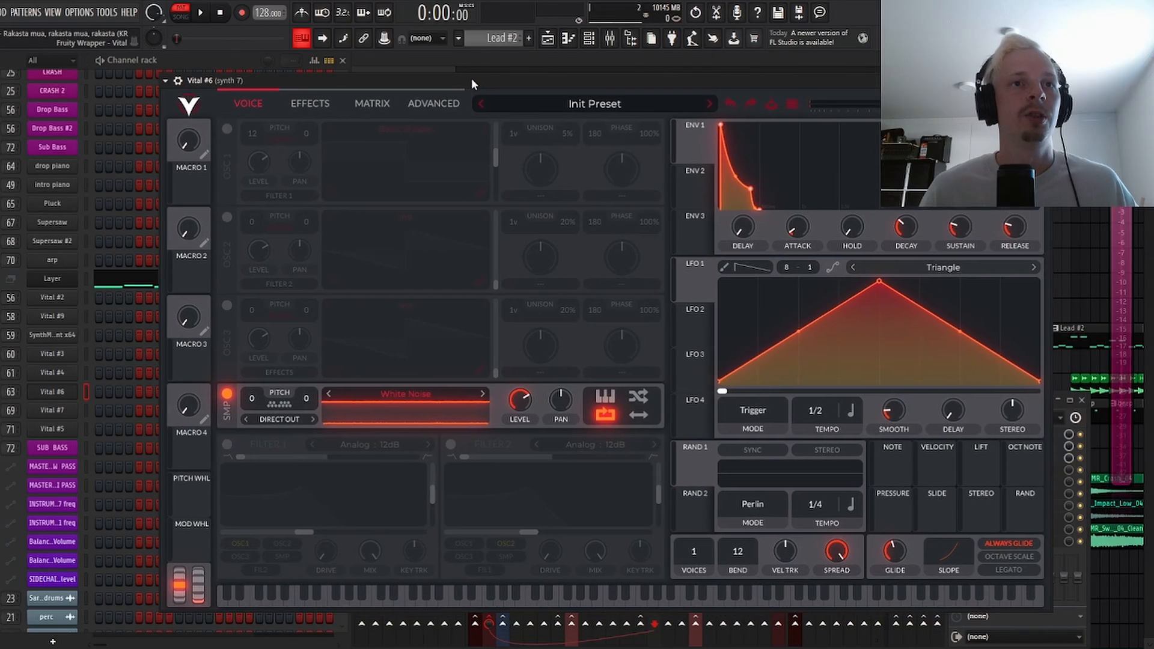
key(space)
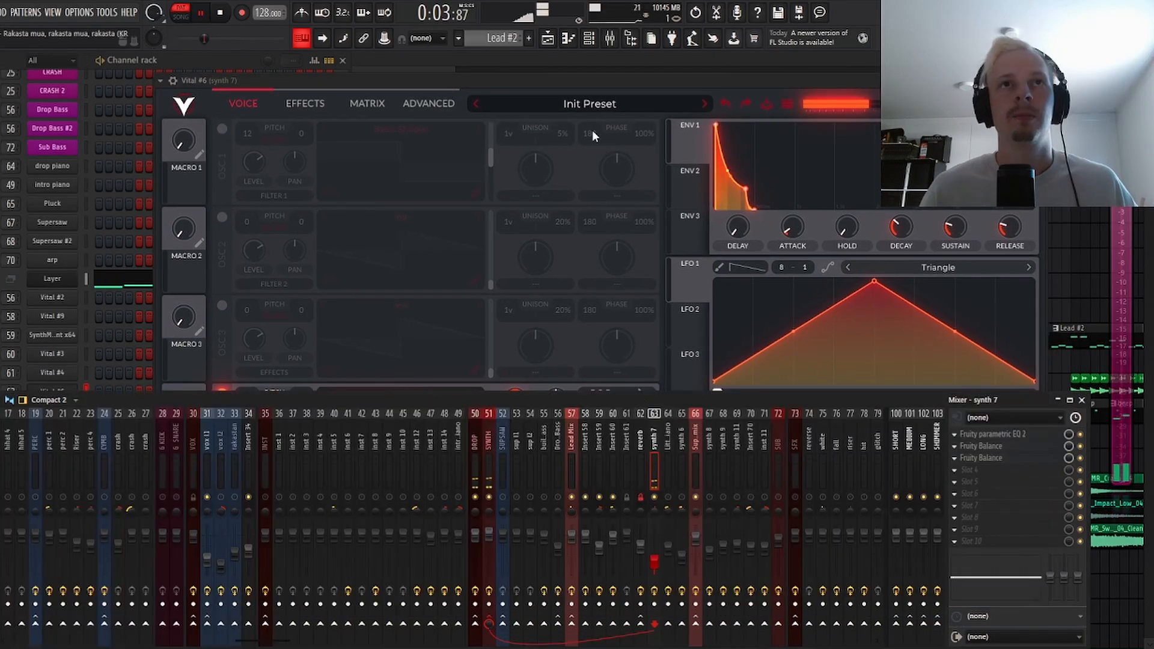
click(590, 82)
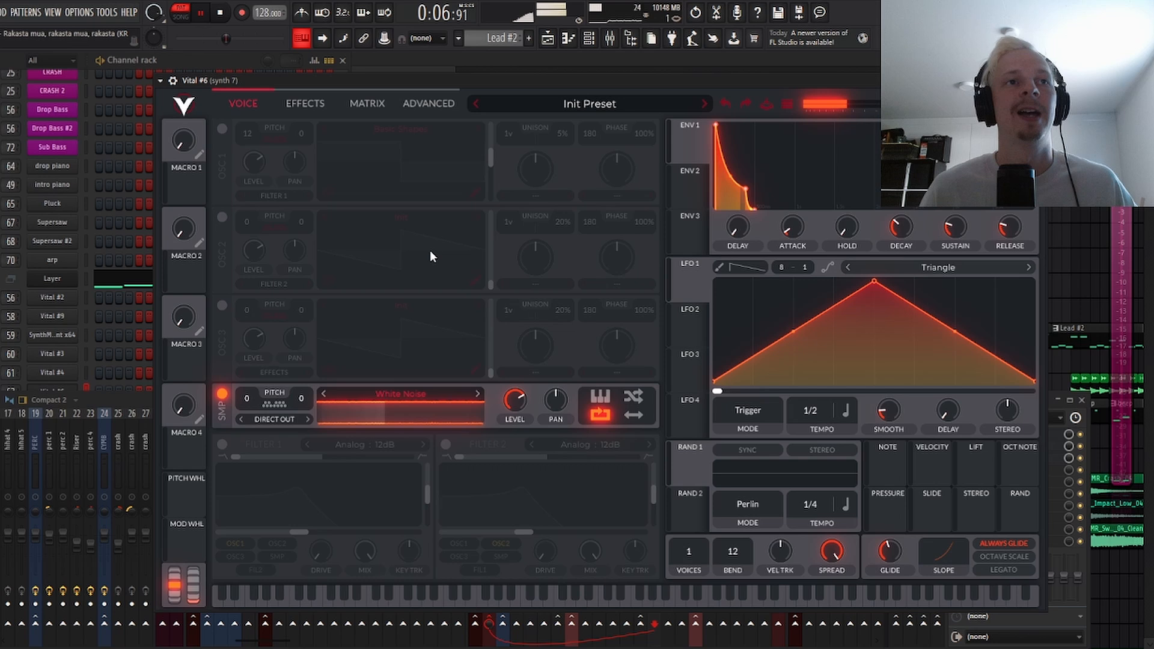
click(206, 62)
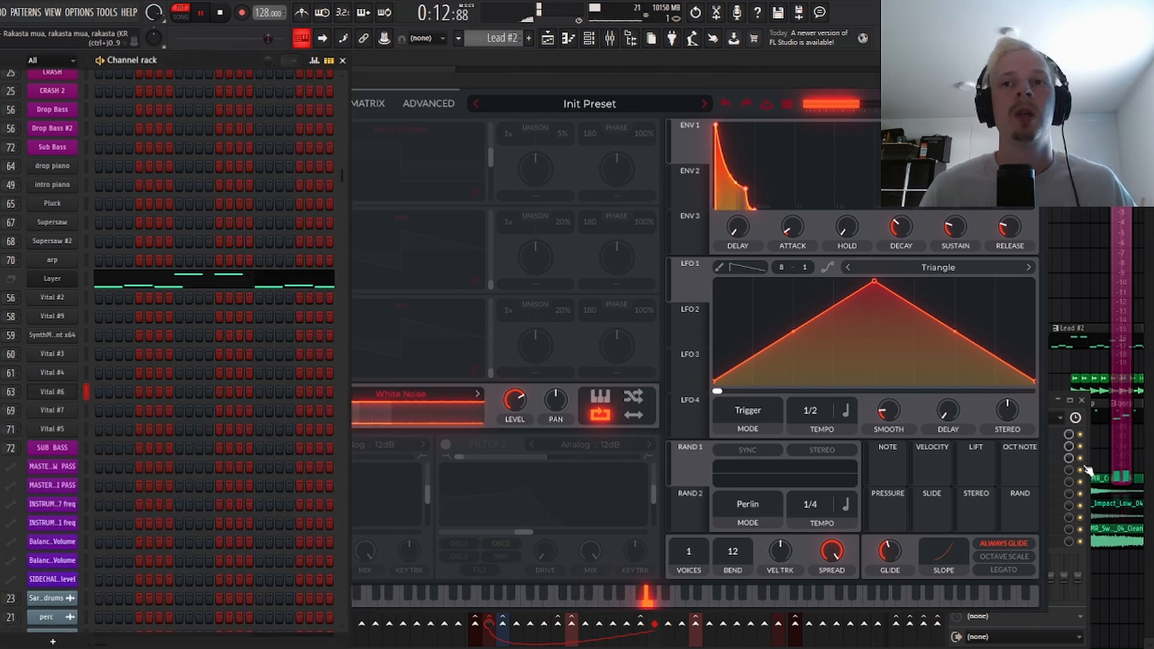
key(space)
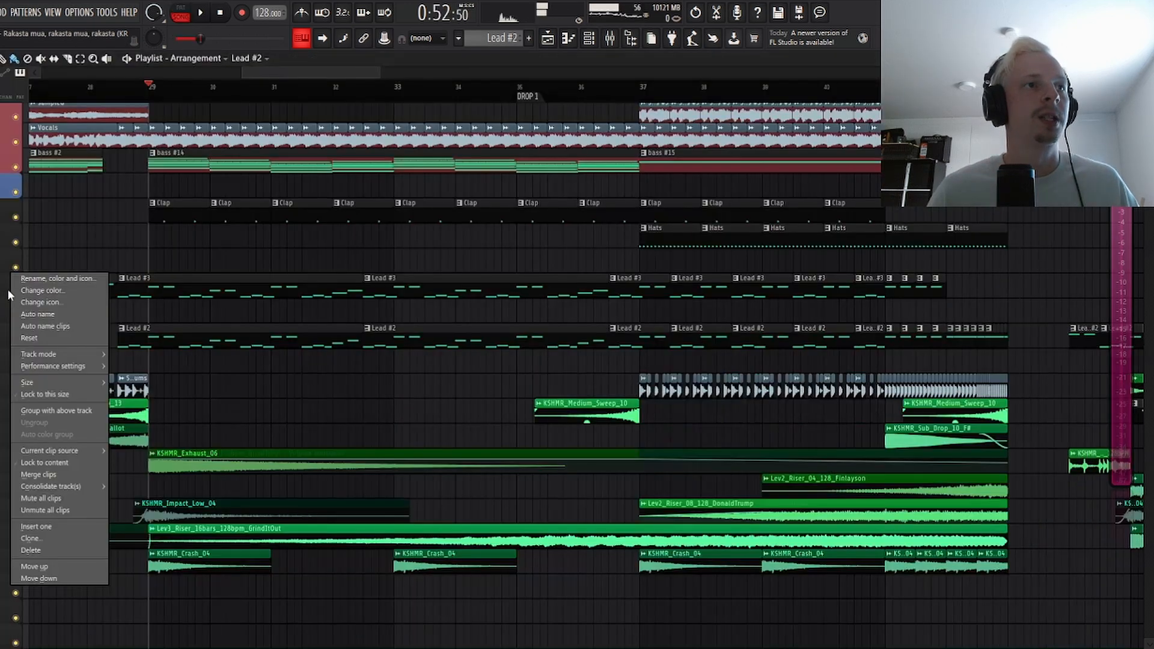
Step: Solo the Lead #3 track in the playlist and play it from half a bar before bar 29
click(7, 293)
click(121, 88)
ctrl+click(123, 94)
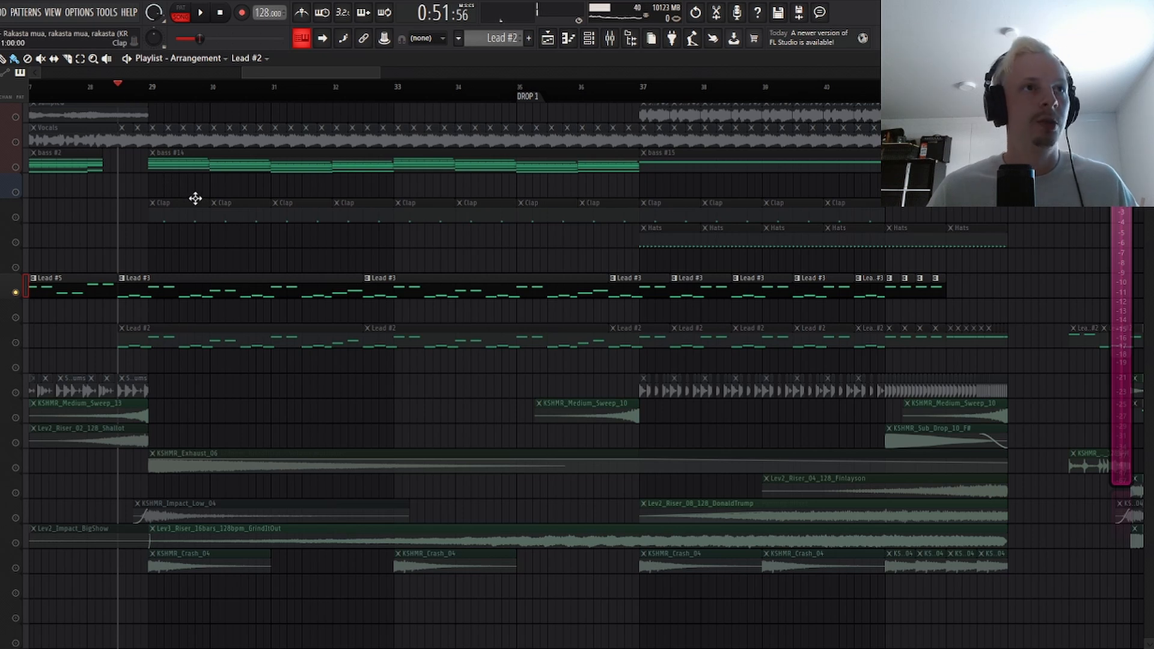
key(space)
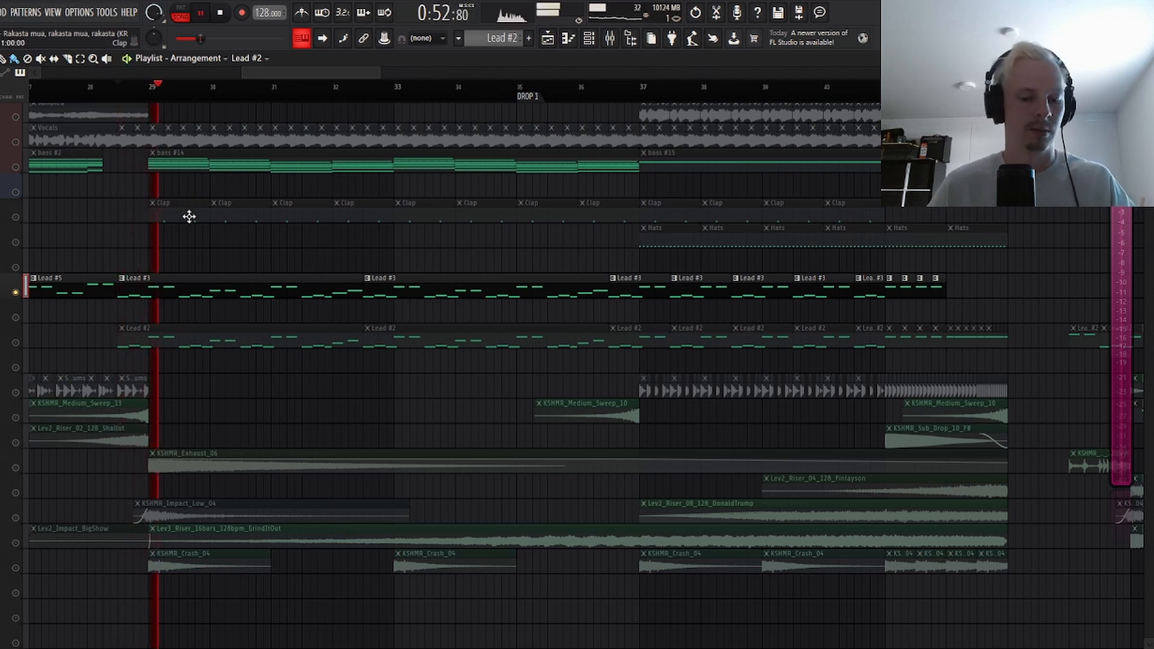
Step: Find the channel sounding in Lead #3 and open its Vital #7 synth, then stop the playback
key(F9)
key(F6)
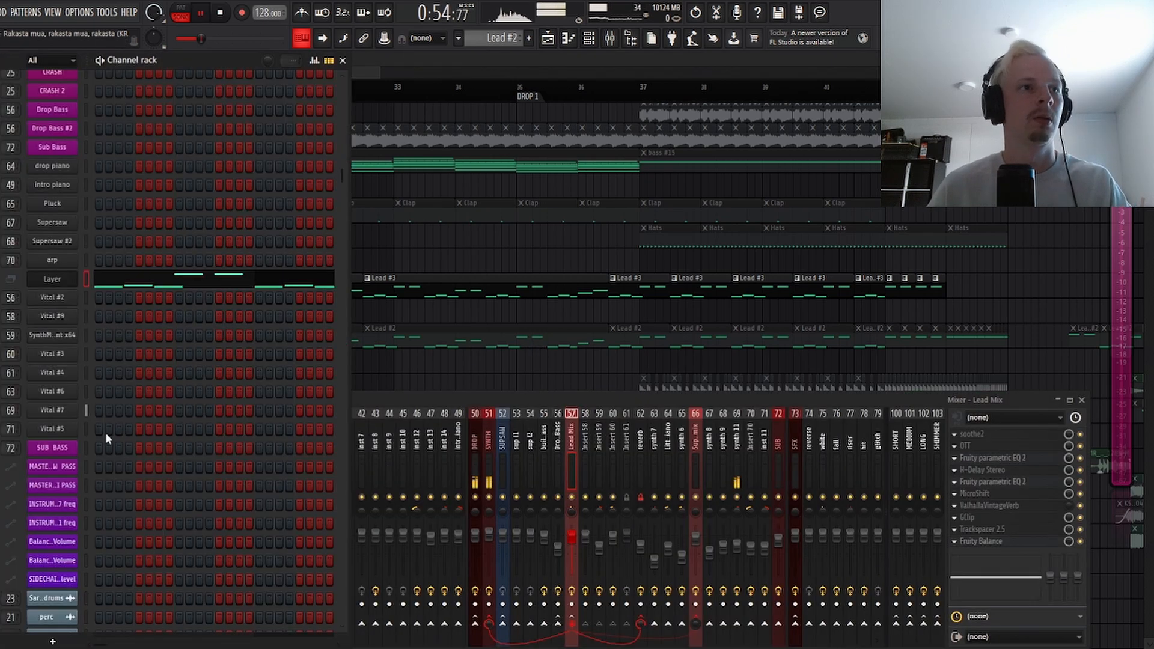
click(53, 411)
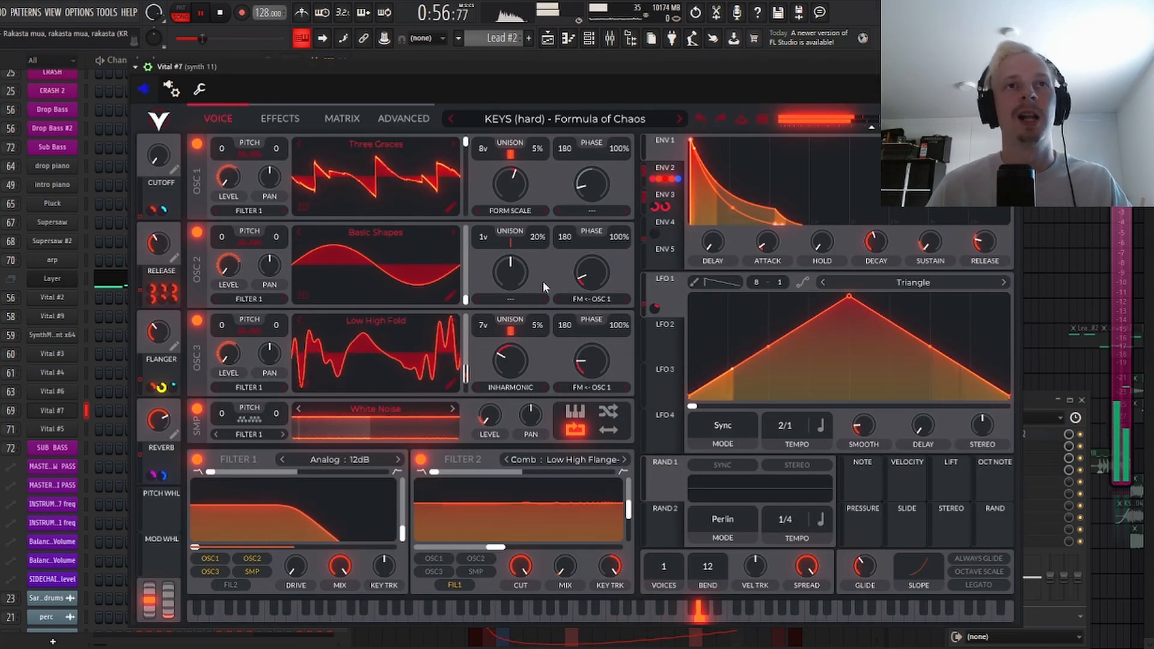
key(space)
Step: Hide the plugin wrapper's options bar and replay the Lead #3 melody with Vital #7 in view, then stop it
drag(594, 70, 579, 78)
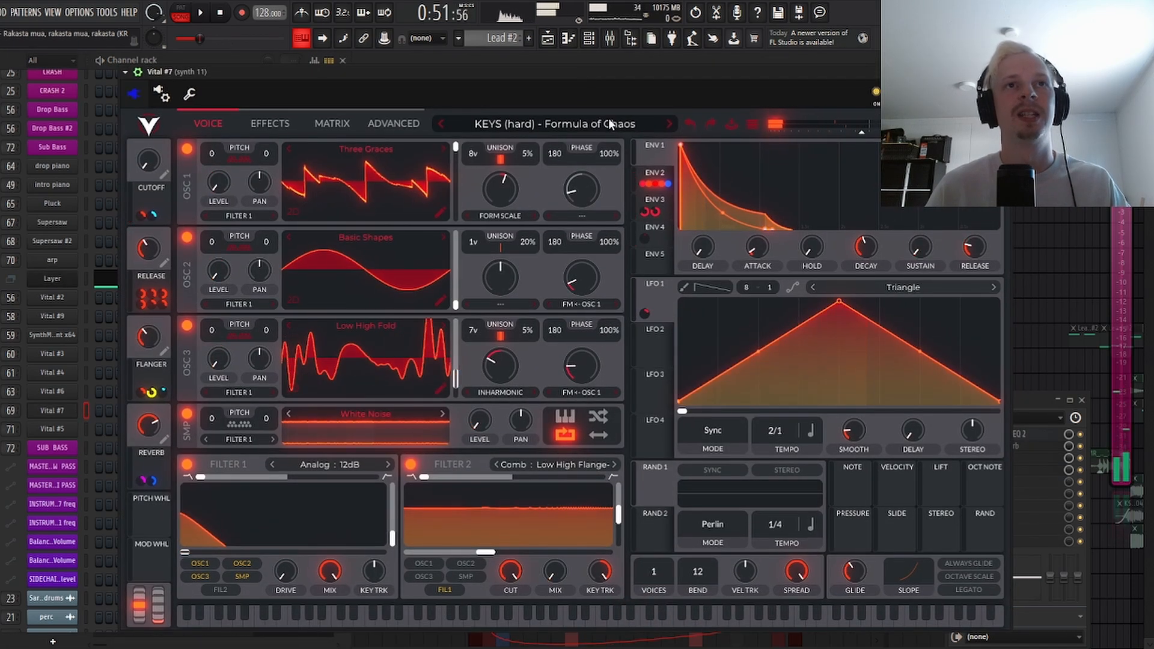
click(138, 73)
drag(401, 74, 399, 96)
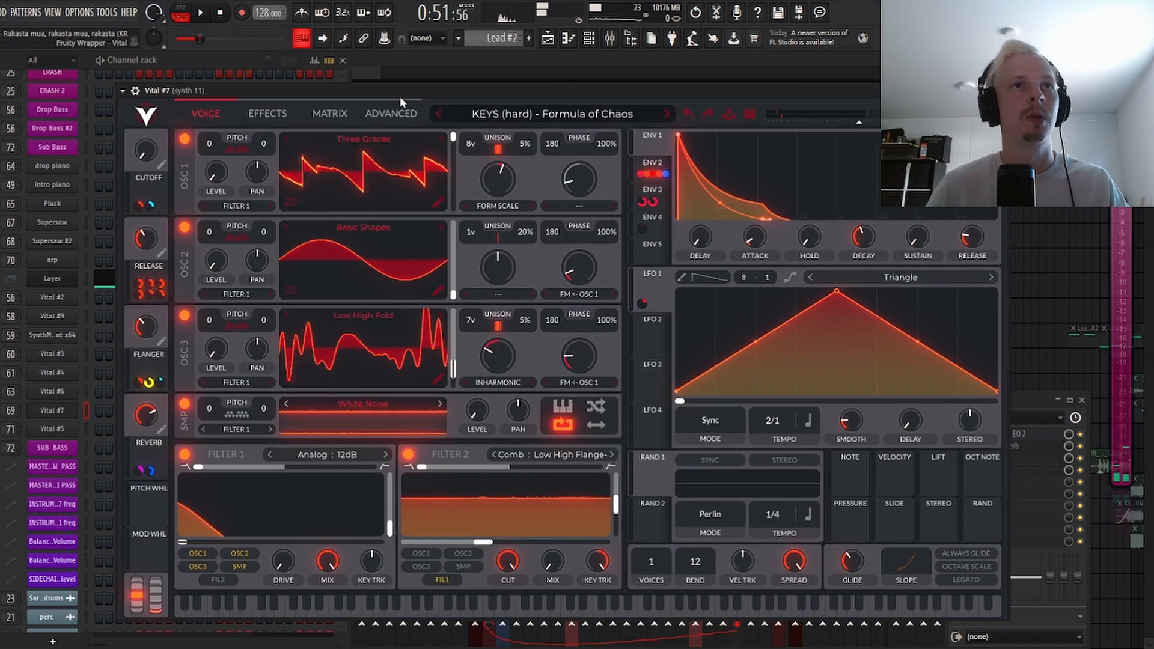
key(space)
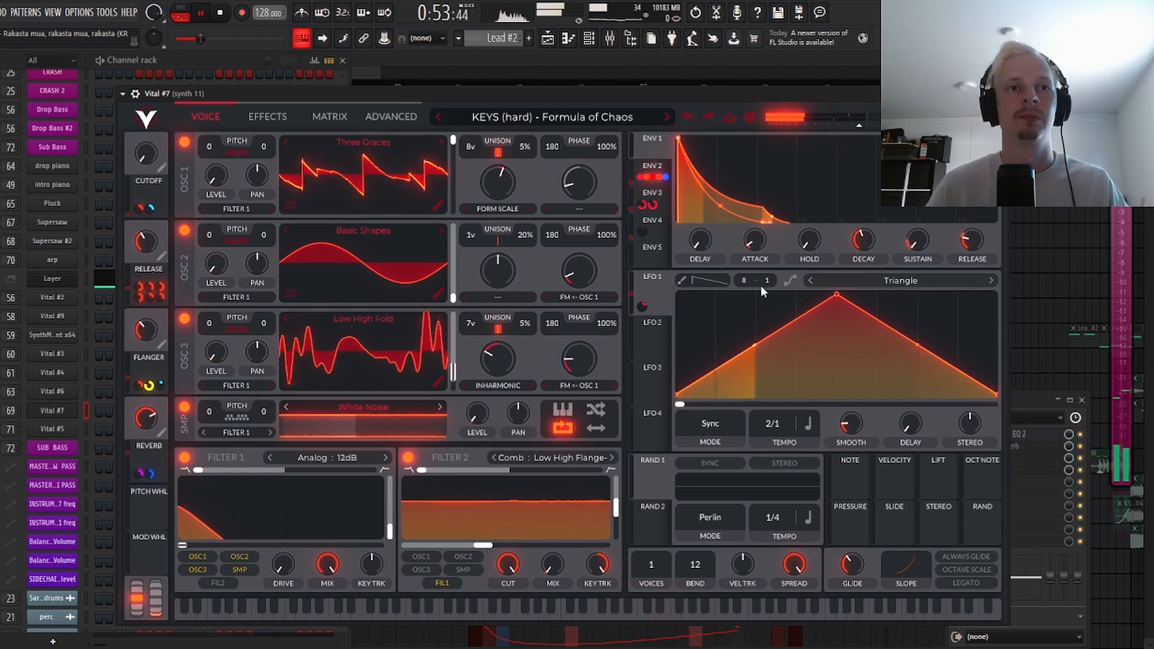
key(space)
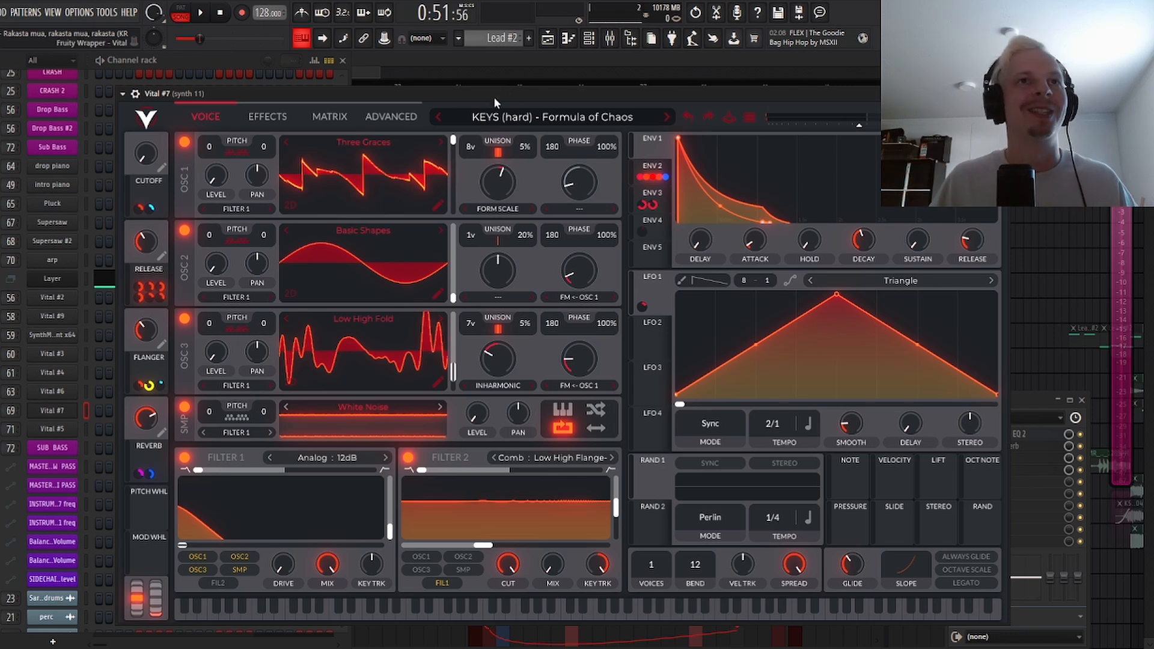
drag(494, 96, 489, 95)
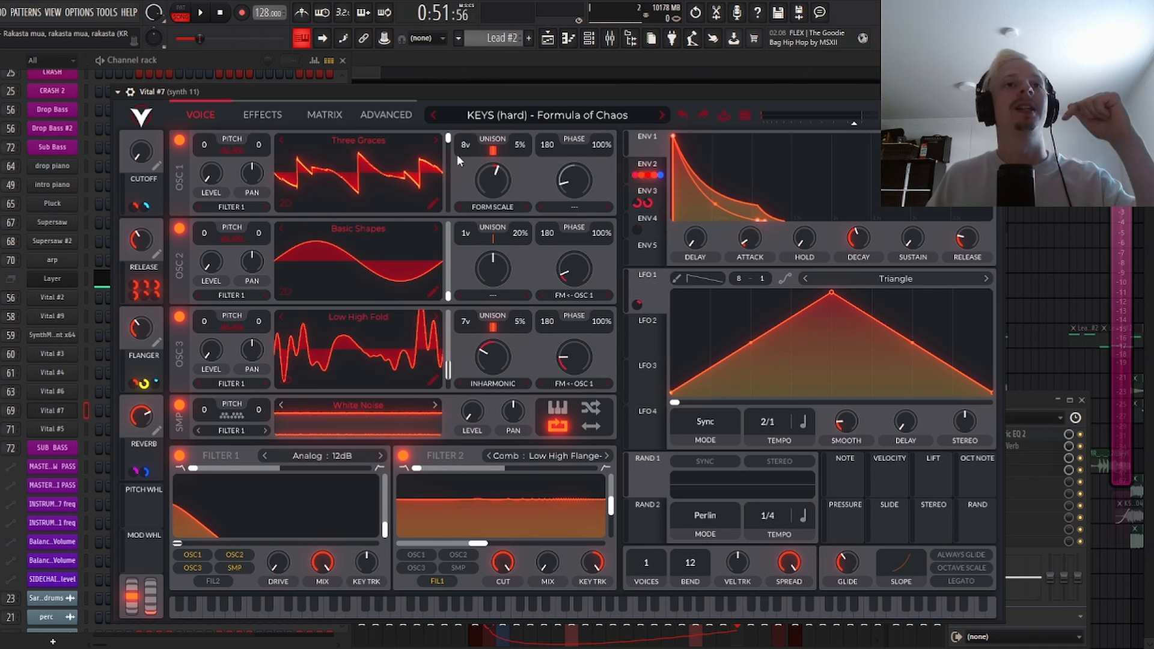
drag(463, 91, 471, 97)
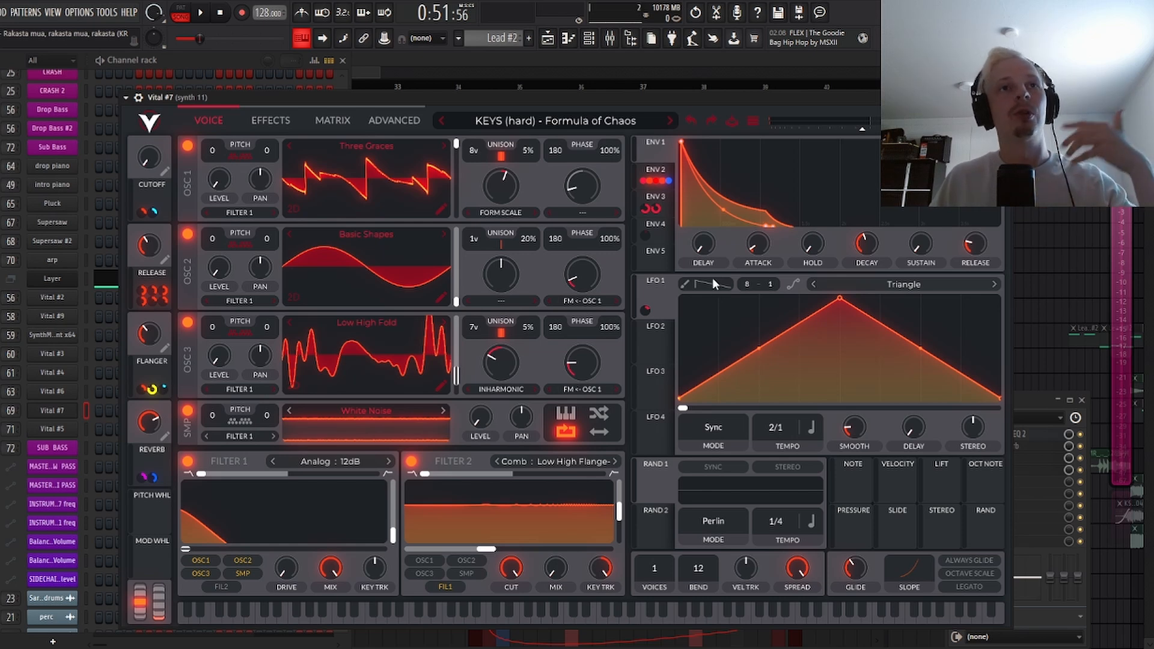
drag(584, 95, 608, 96)
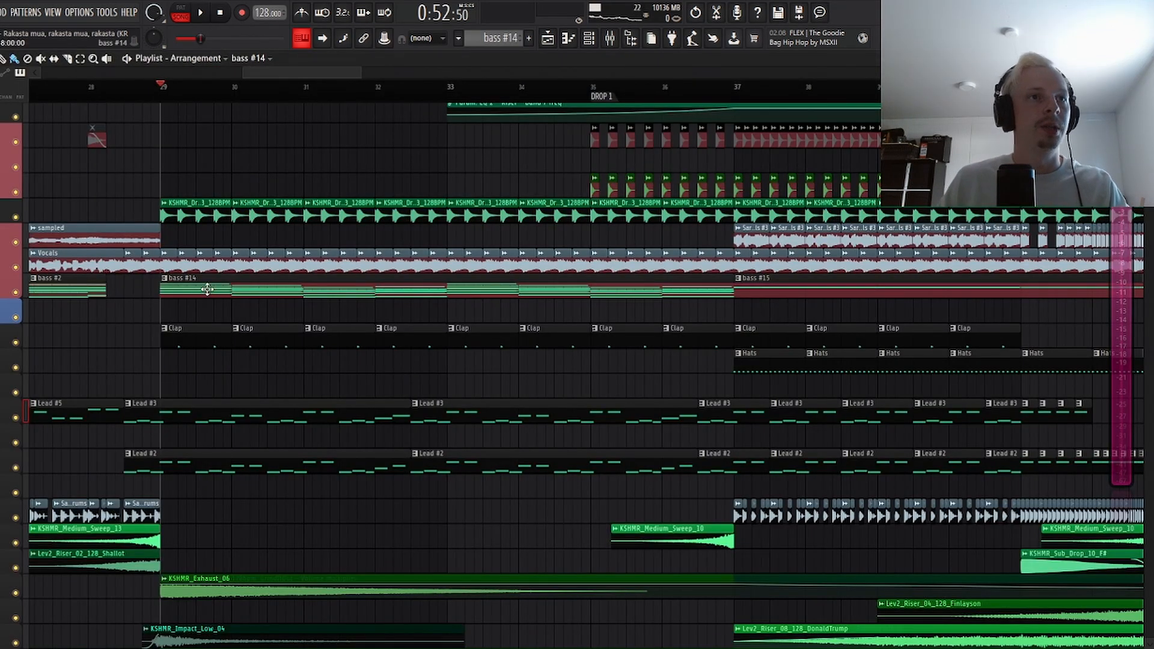
Step: Open the bass #14 pattern from the playlist and solo the Drop Bass mixer track
double_click(207, 290)
key(F6)
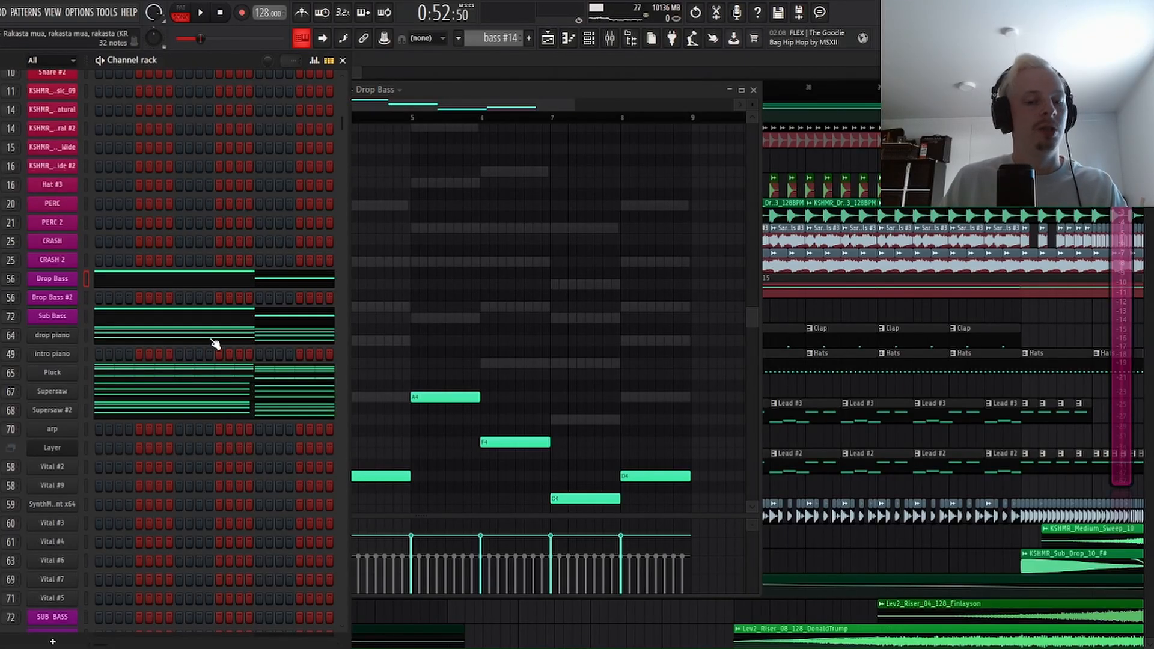
key(F9)
click(558, 477)
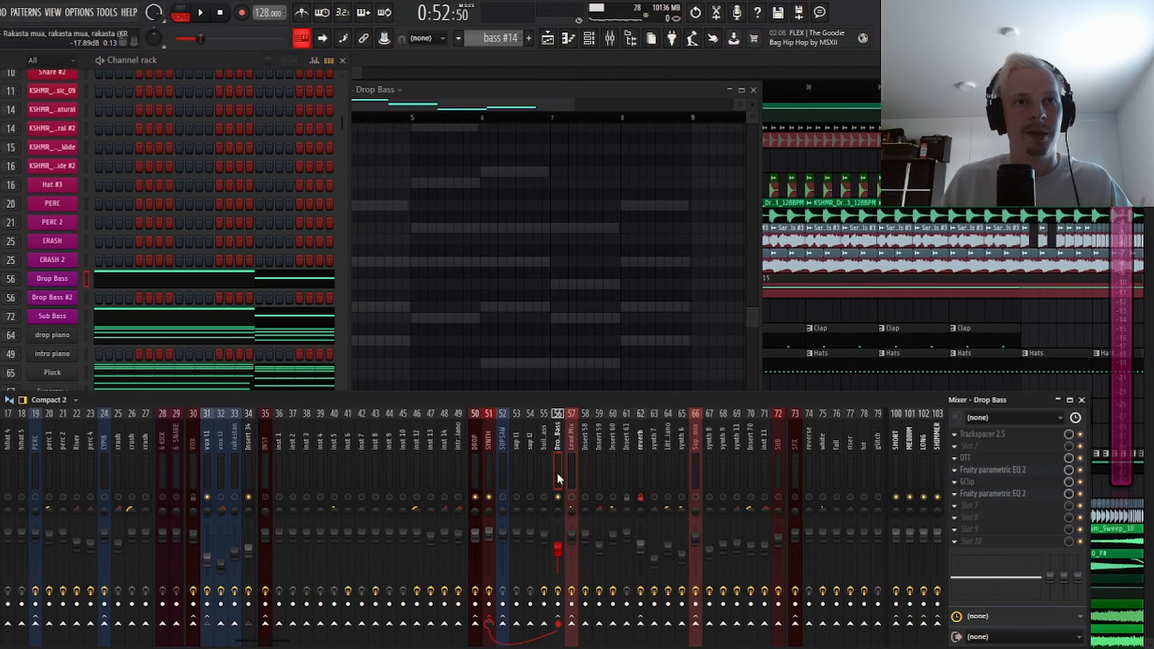
click(343, 125)
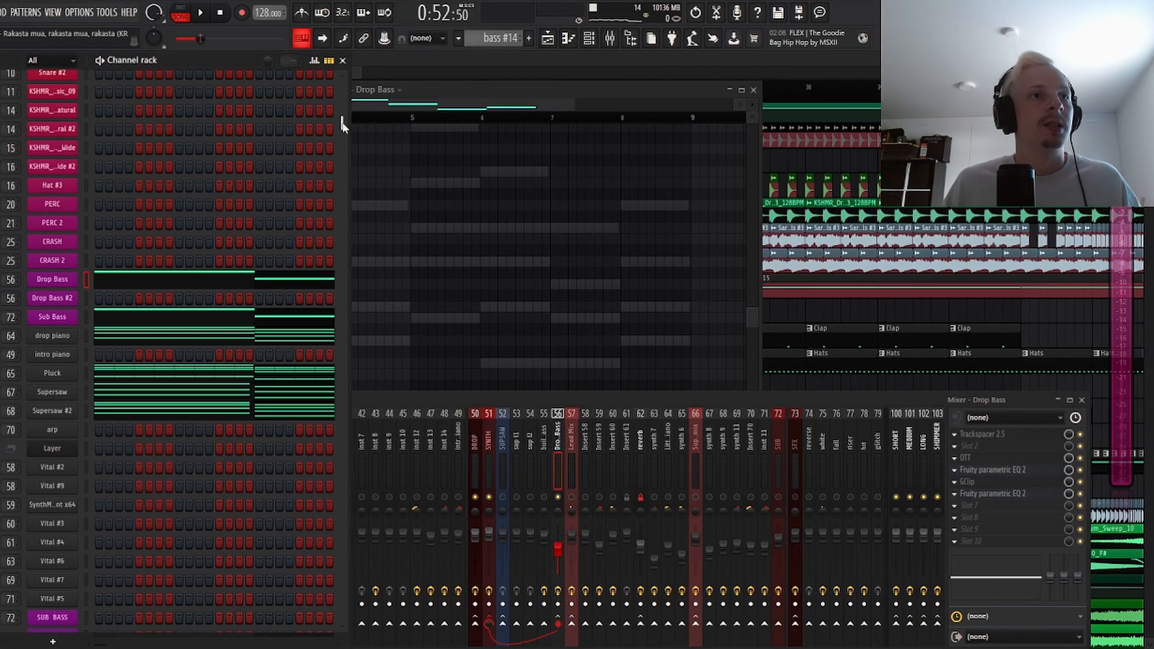
Step: View the Drop Bass notes of bass #14 in the piano roll, then close it
click(159, 280)
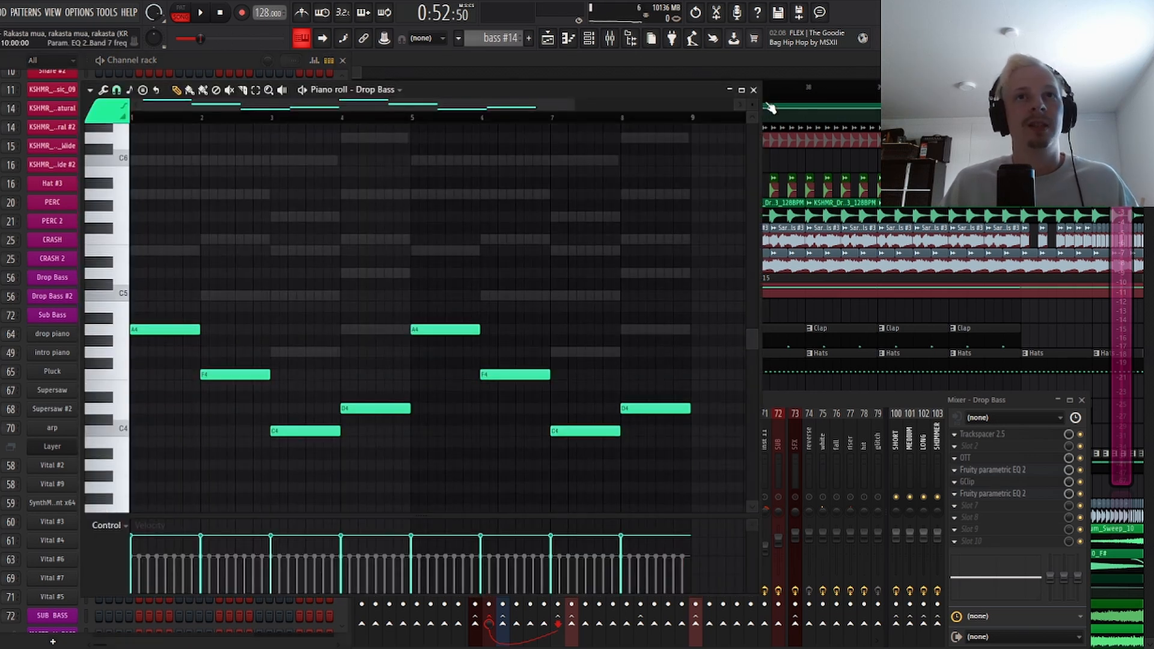
click(753, 89)
click(562, 396)
Step: Play the soloed Drop Bass from bar 29 and open its Vital synth
key(space)
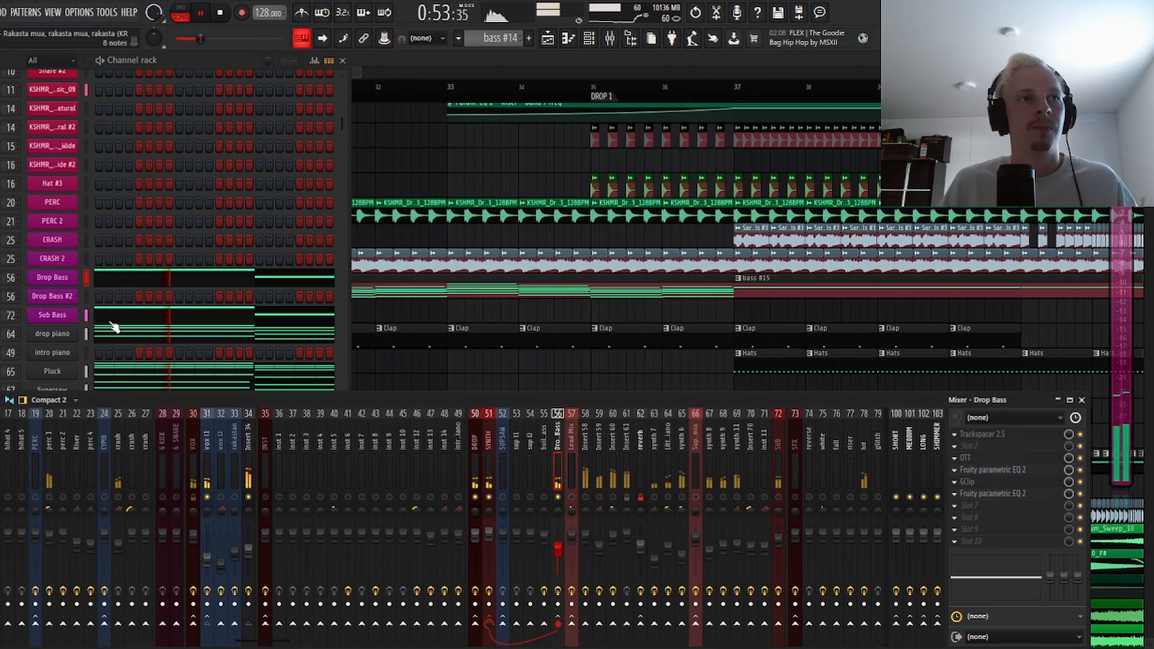
click(52, 278)
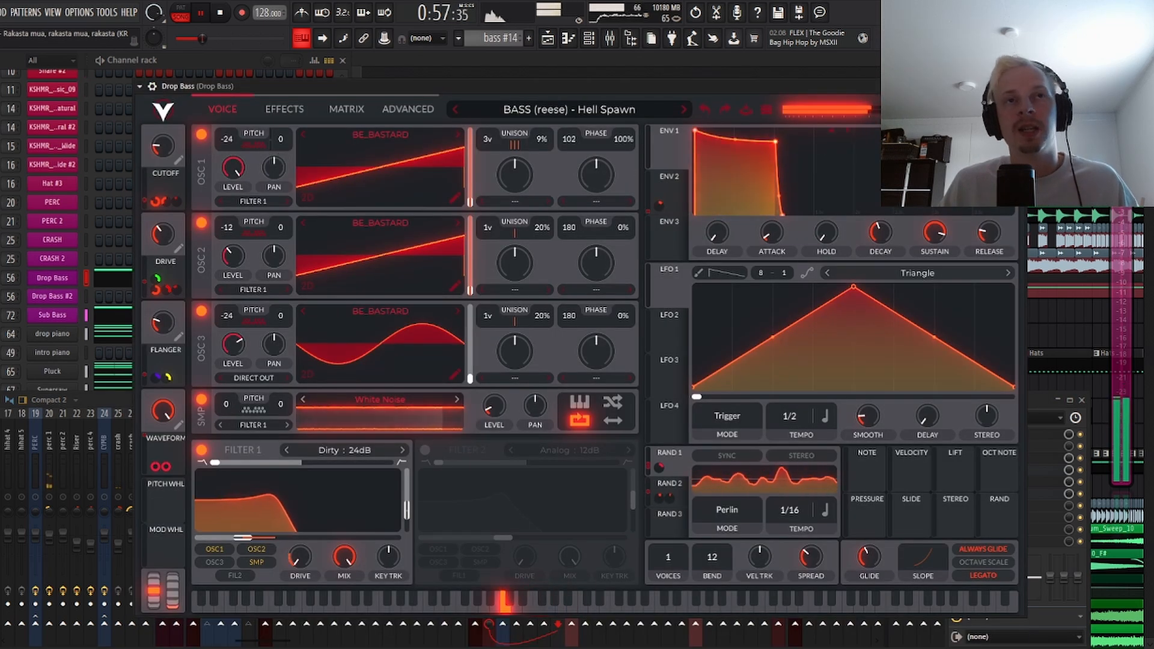
Step: Leave the Drop Bass synth and view the second-to-last Fruity parametric EQ 2 curve on its mixer track
mouse_move(170, 160)
mouse_down()
mouse_move(186, 97)
mouse_move(179, 163)
mouse_up()
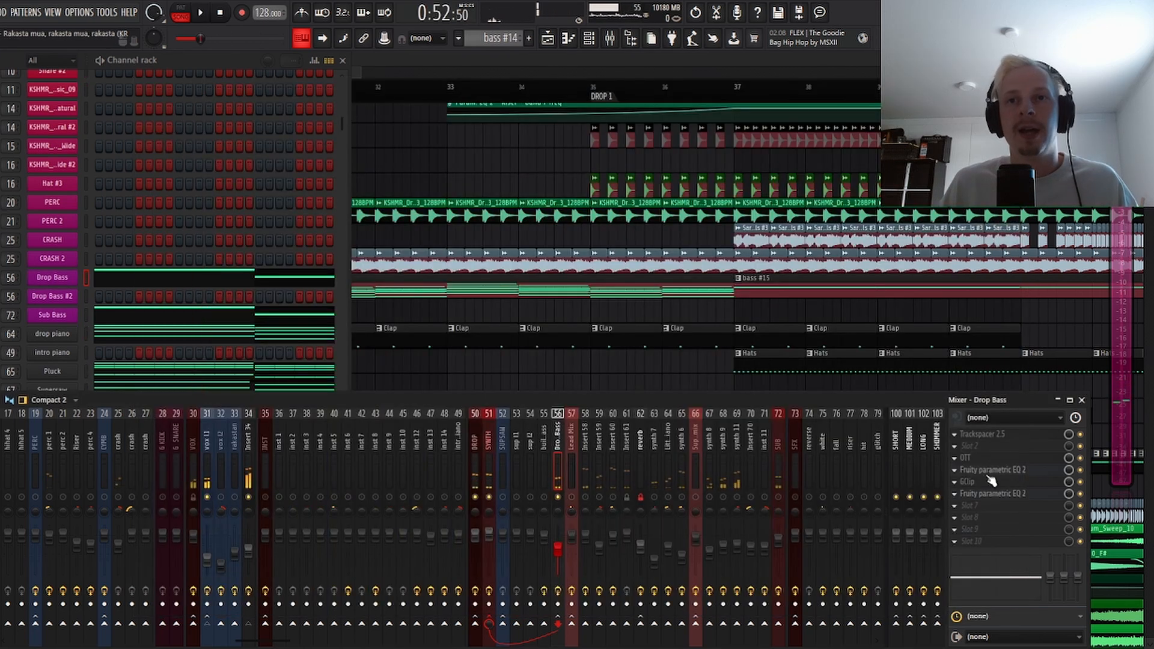
click(998, 469)
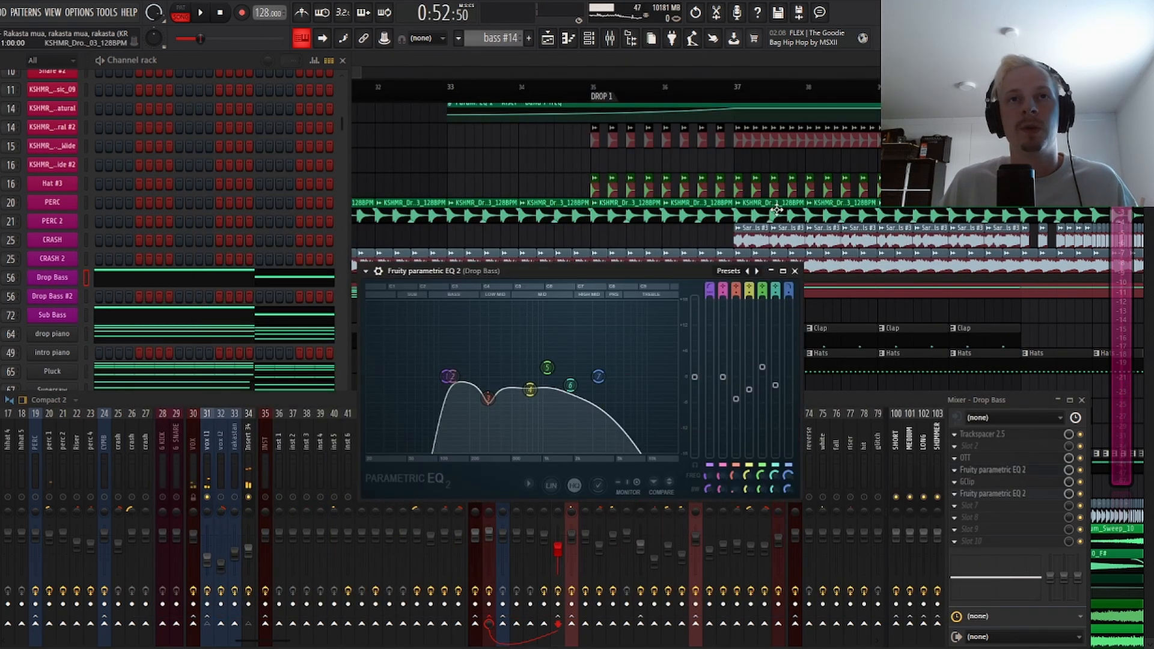
click(795, 271)
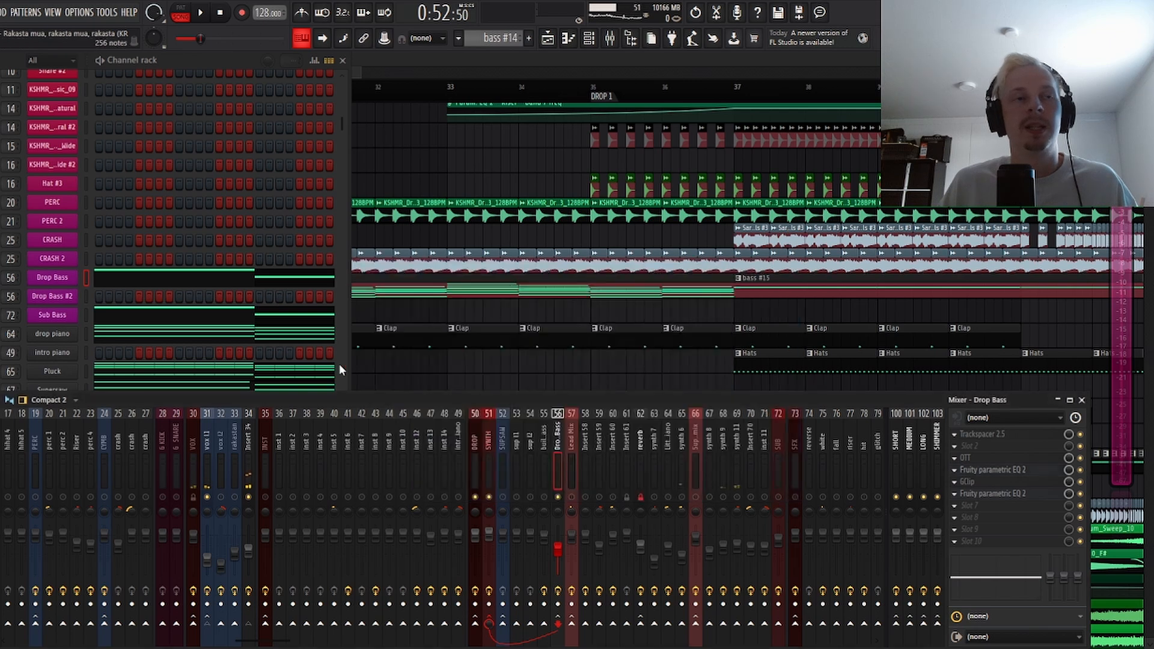
Step: Check the Sub Bass channel and the effects on its SUB mixer track
click(50, 316)
click(51, 316)
scroll(145, 281, down, 3)
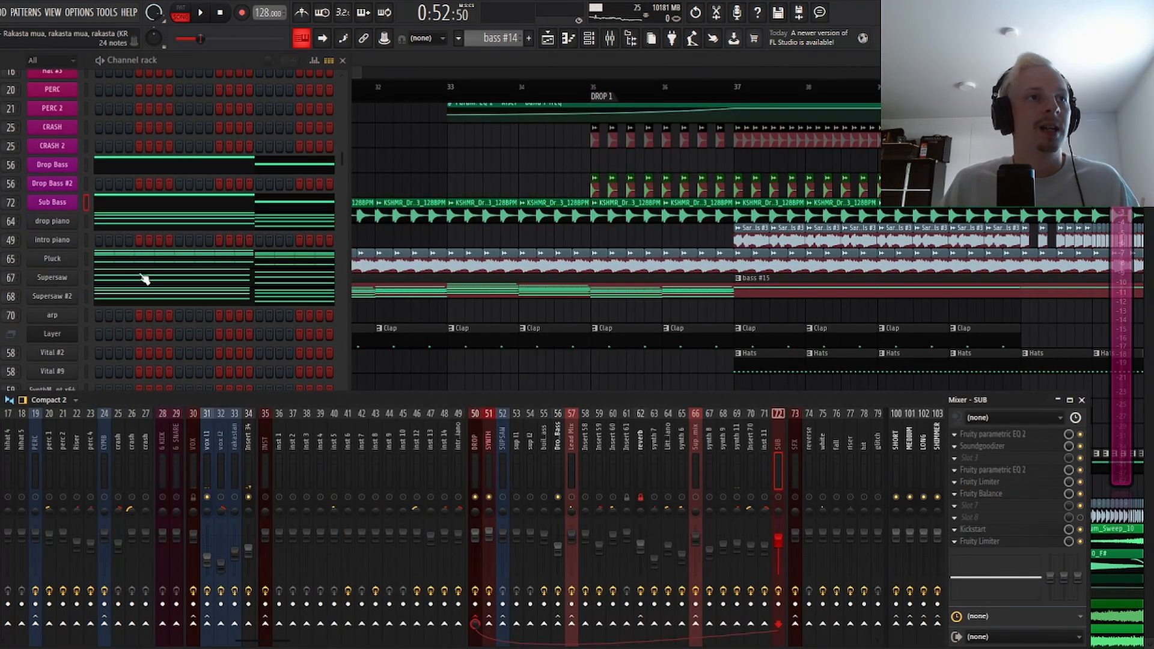
Step: Open the drop piano's Addictive Keys instrument and play its part with the Little piano mixer track soloed
click(65, 224)
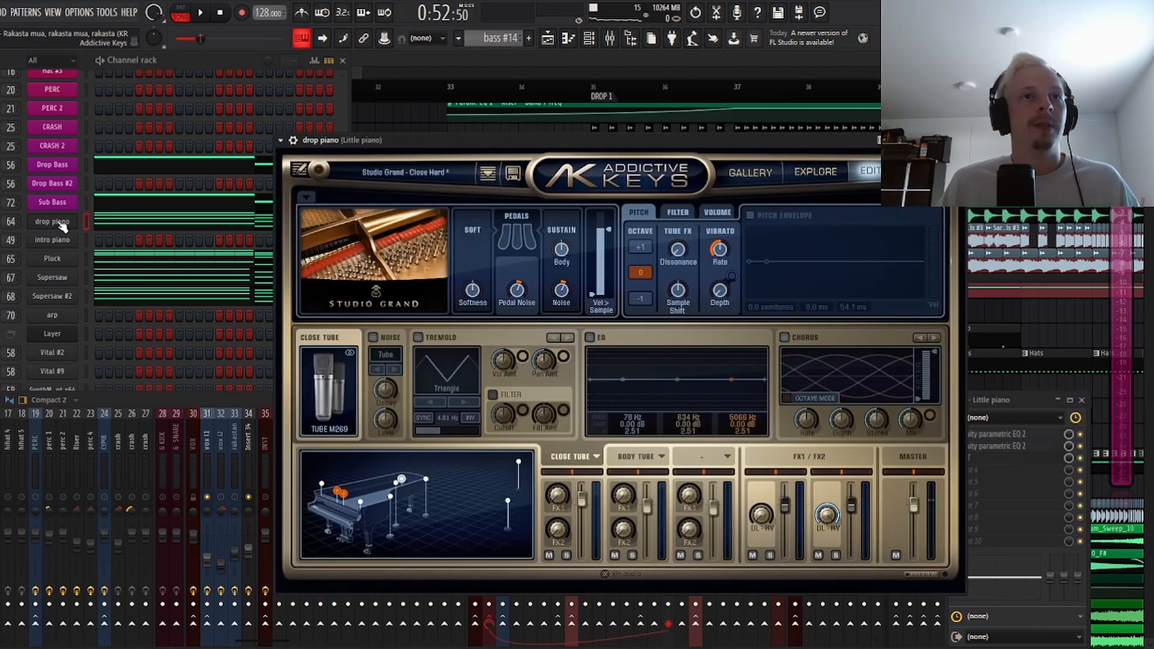
key(space)
click(1022, 400)
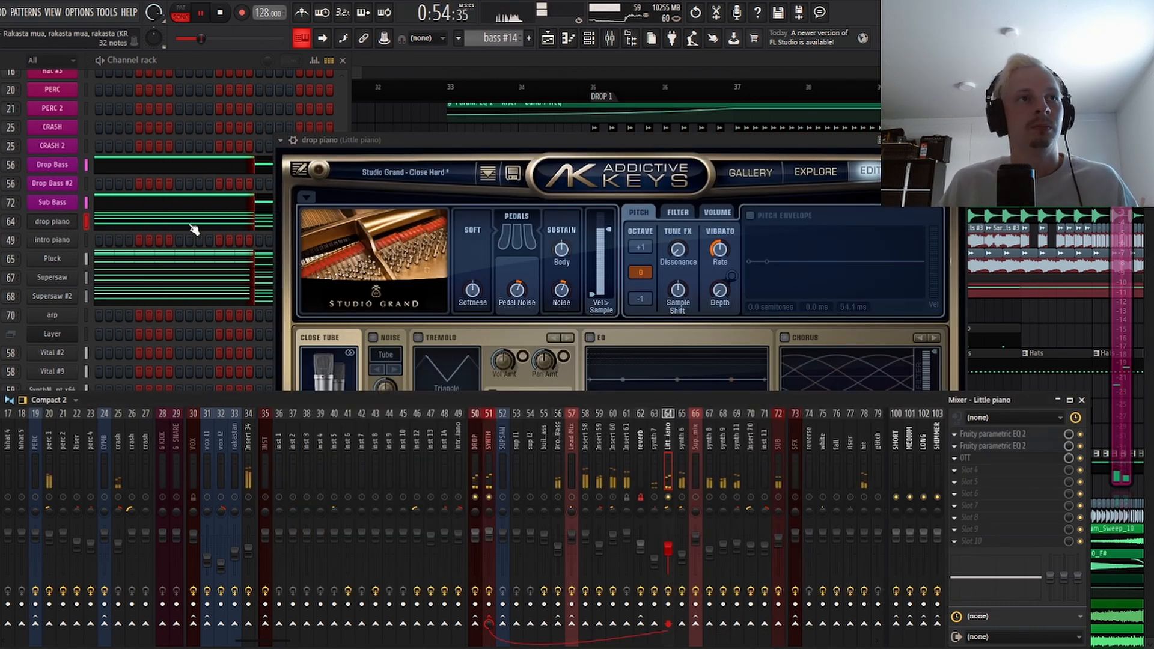
click(192, 228)
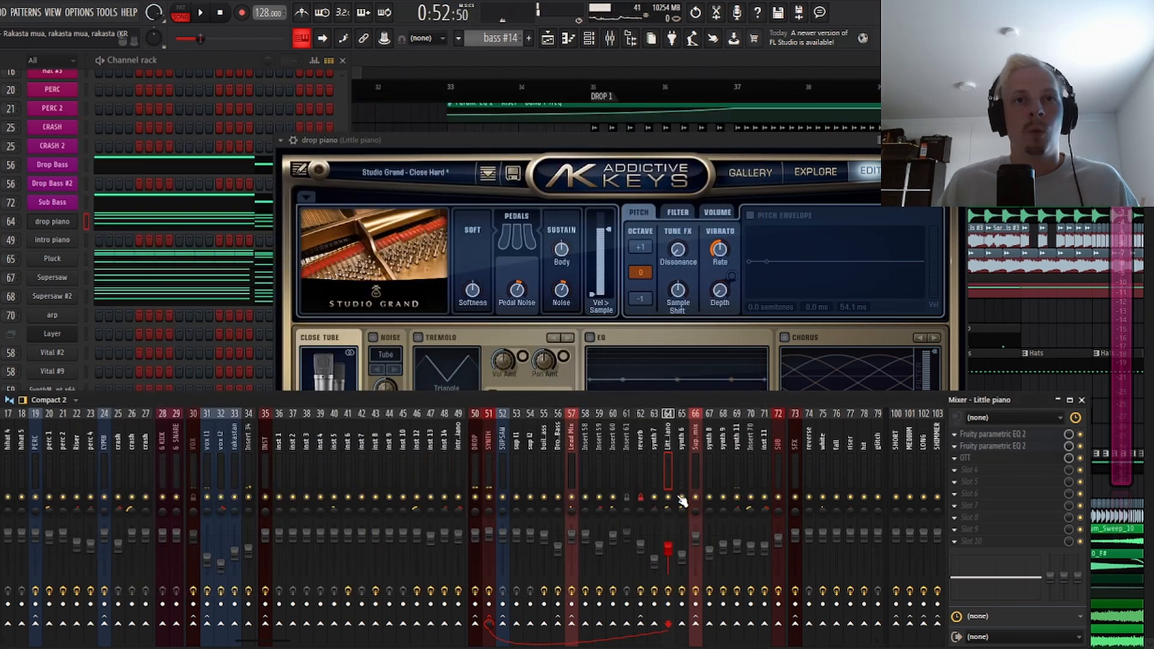
Step: Solo the synth 6 mixer track and open the Pluck's Vital synth with the wrapper's options bar hidden
click(682, 498)
click(55, 259)
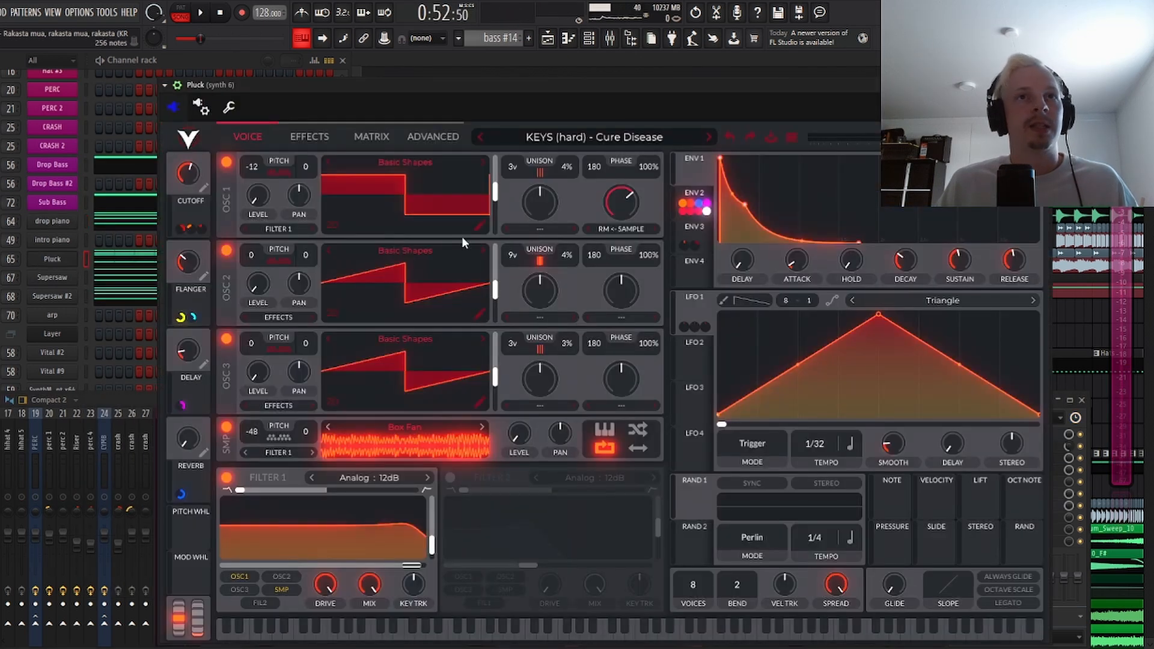
click(179, 85)
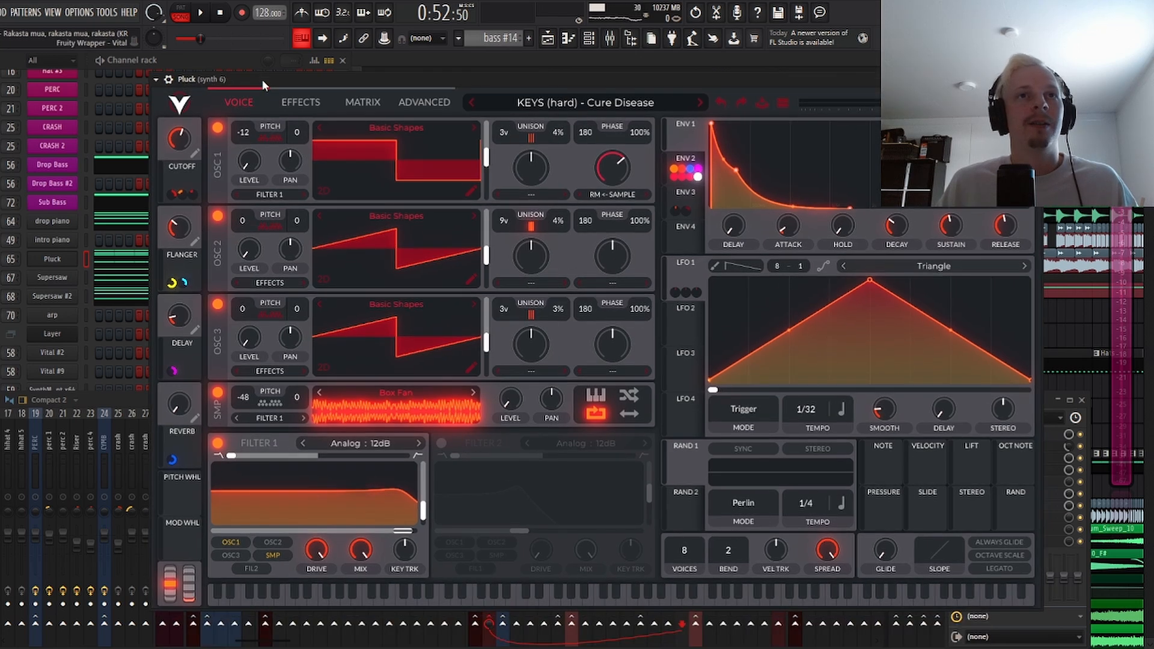
drag(604, 82, 597, 83)
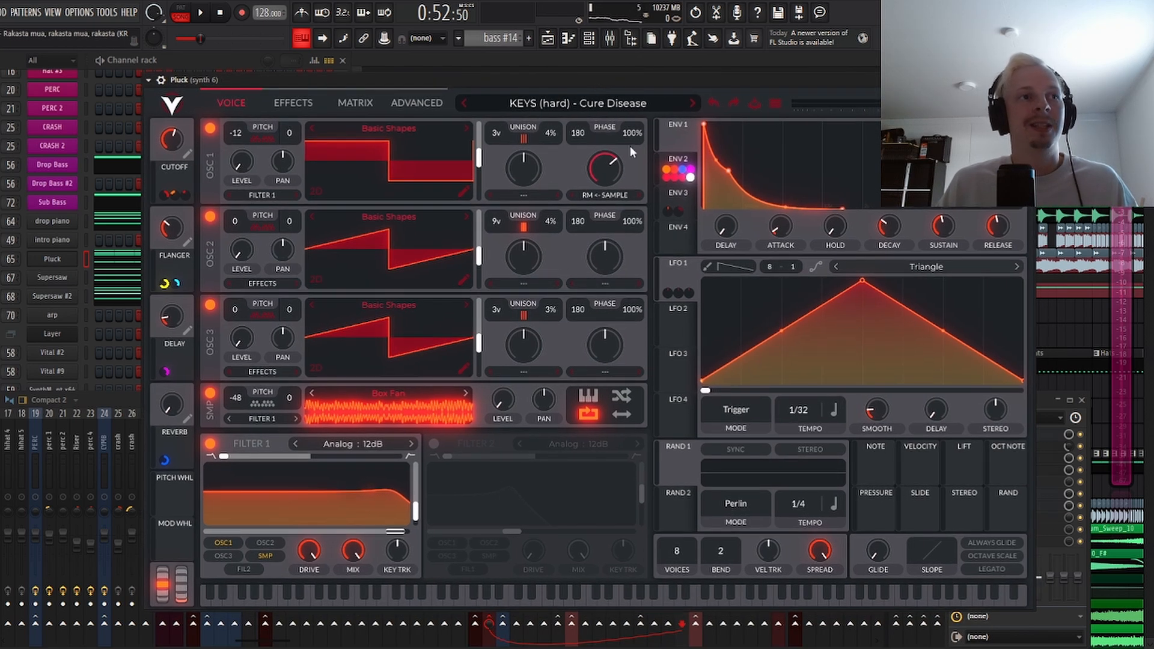
Step: Play the soloed Pluck from bar 29 with its Vital synth in view, then stop and close the synth
click(105, 391)
key(space)
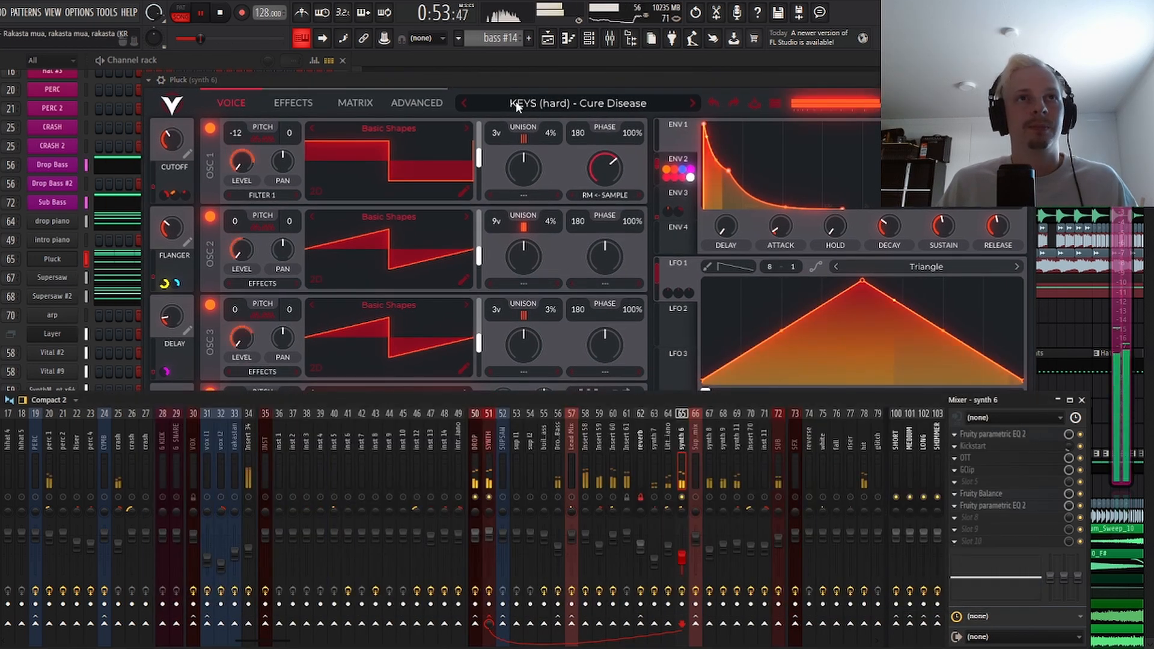
drag(522, 78, 483, 79)
drag(142, 161, 143, 87)
key(space)
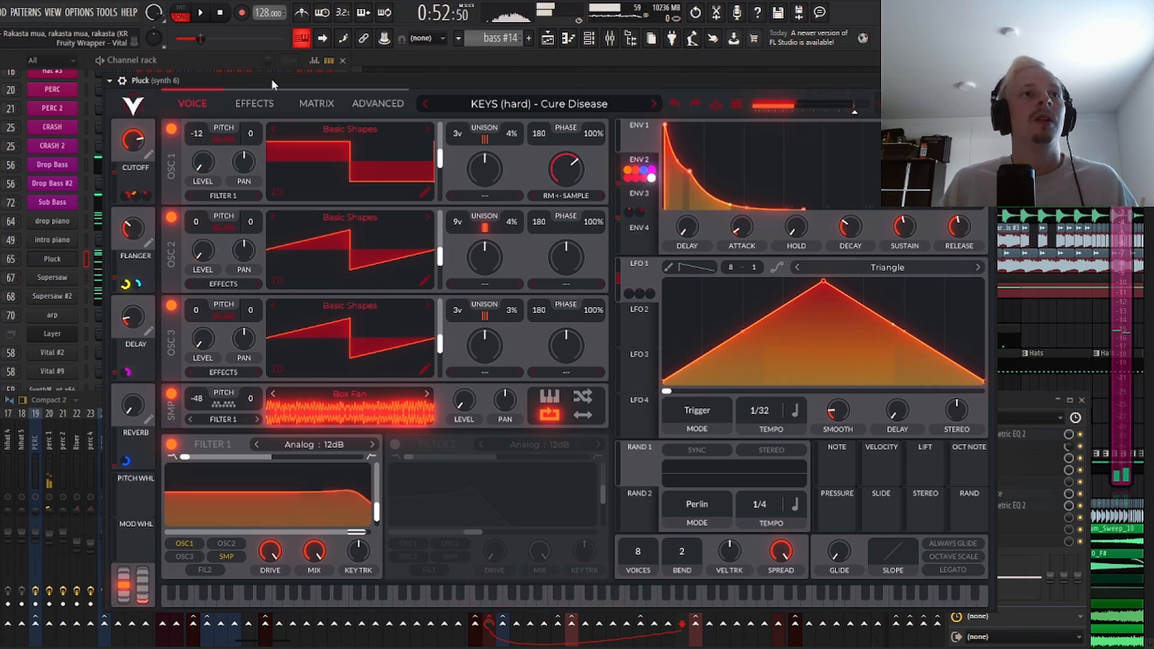
drag(270, 80, 293, 88)
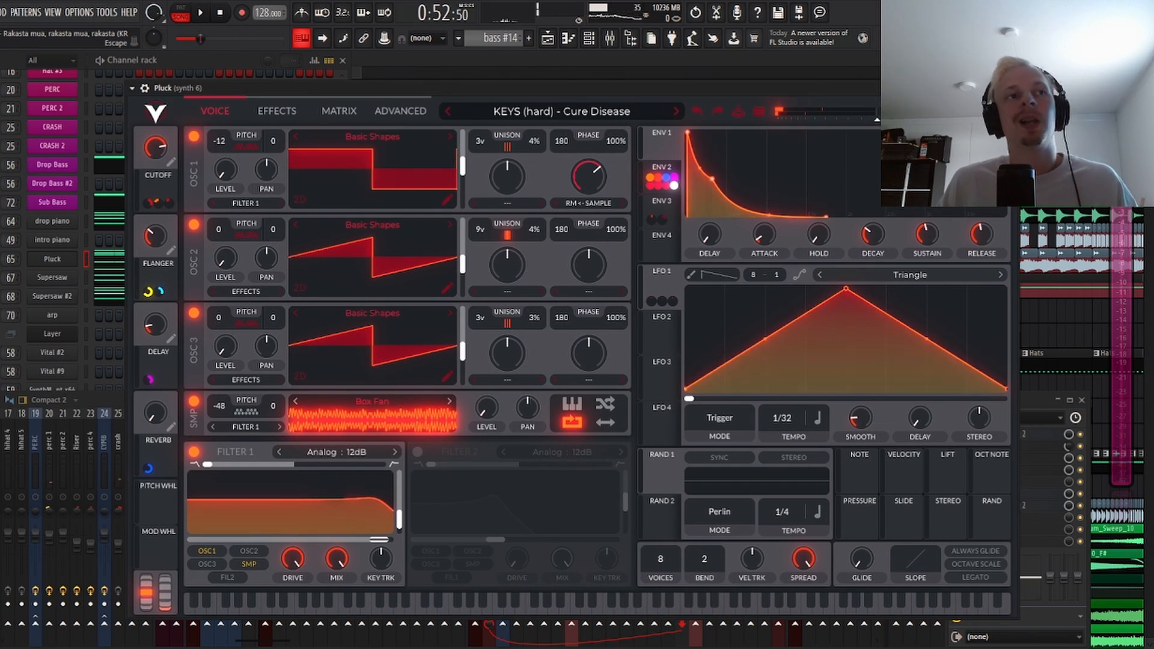
key(Escape)
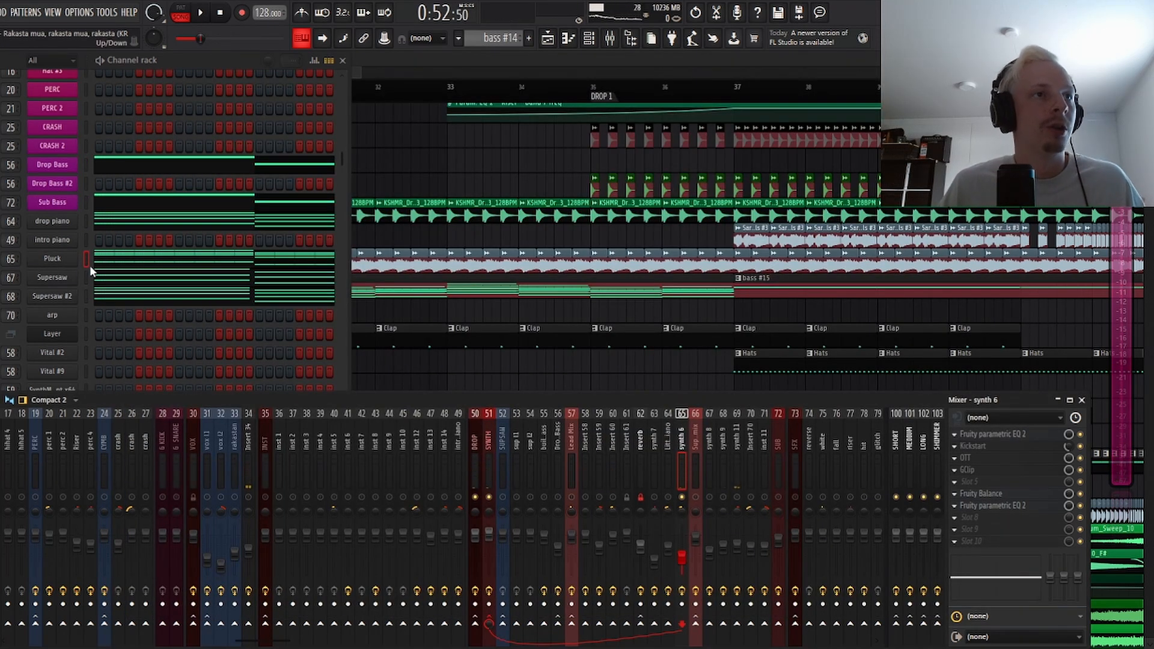
Step: Look at the Vital synths of the Supersaw and Supersaw #2 channels, then return to the playlist
click(67, 280)
click(51, 280)
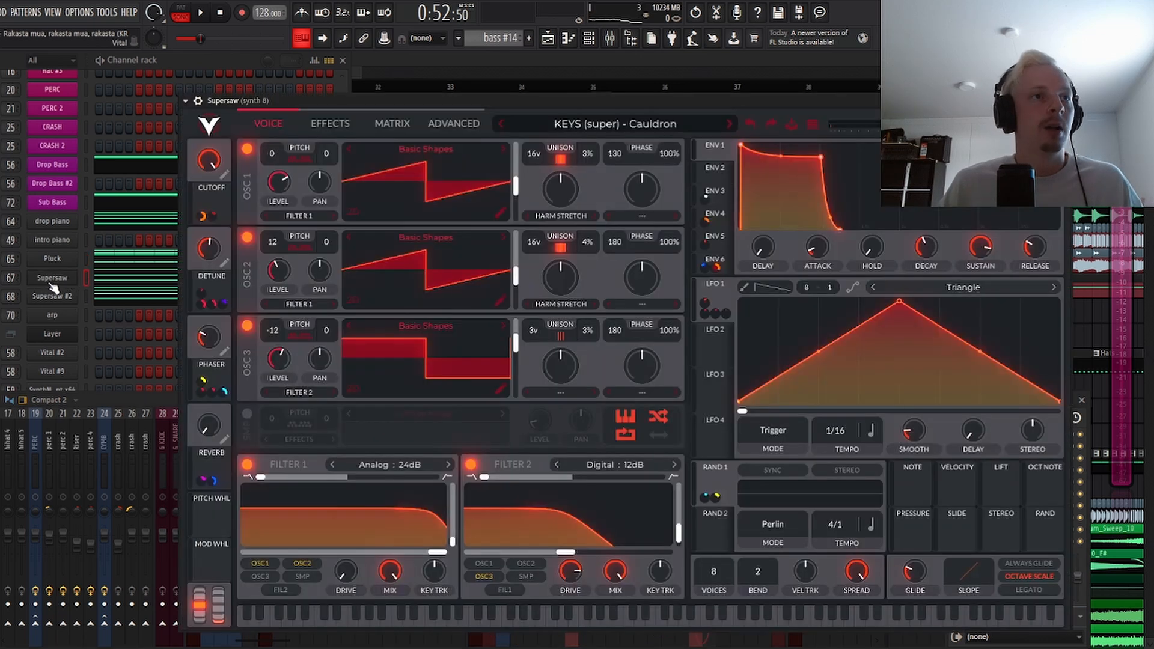
click(55, 299)
click(57, 279)
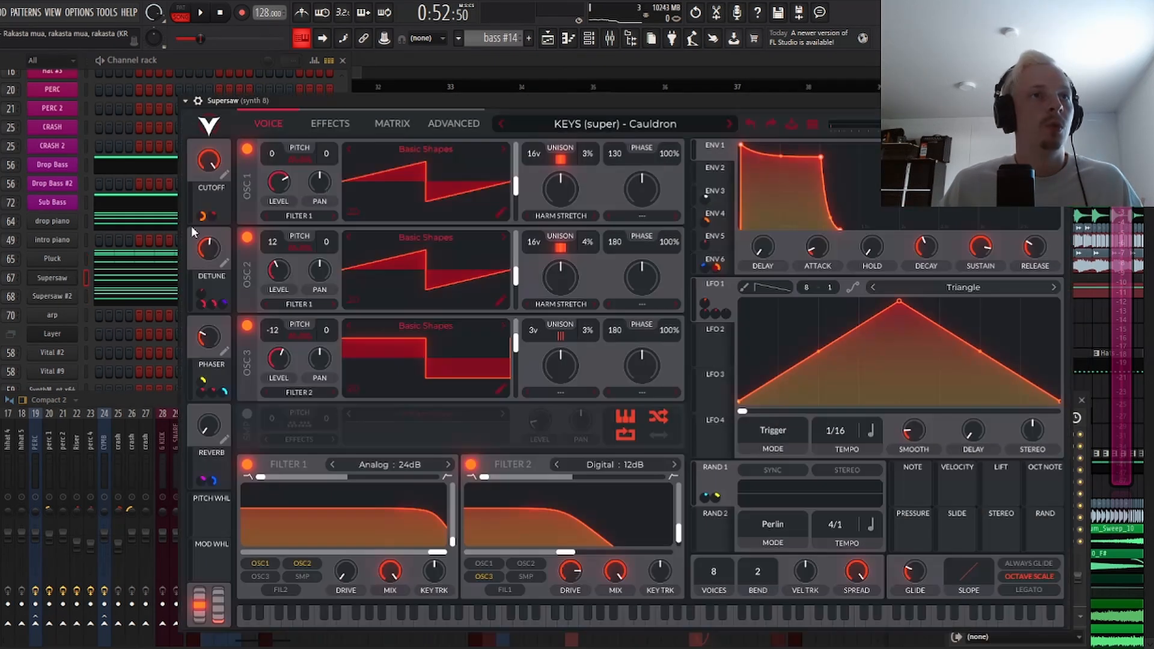
click(490, 74)
Step: Look over the playlist from the build-up to bass #15, then open the bass #14 clip with the channel rack
scroll(431, 88, down, 4)
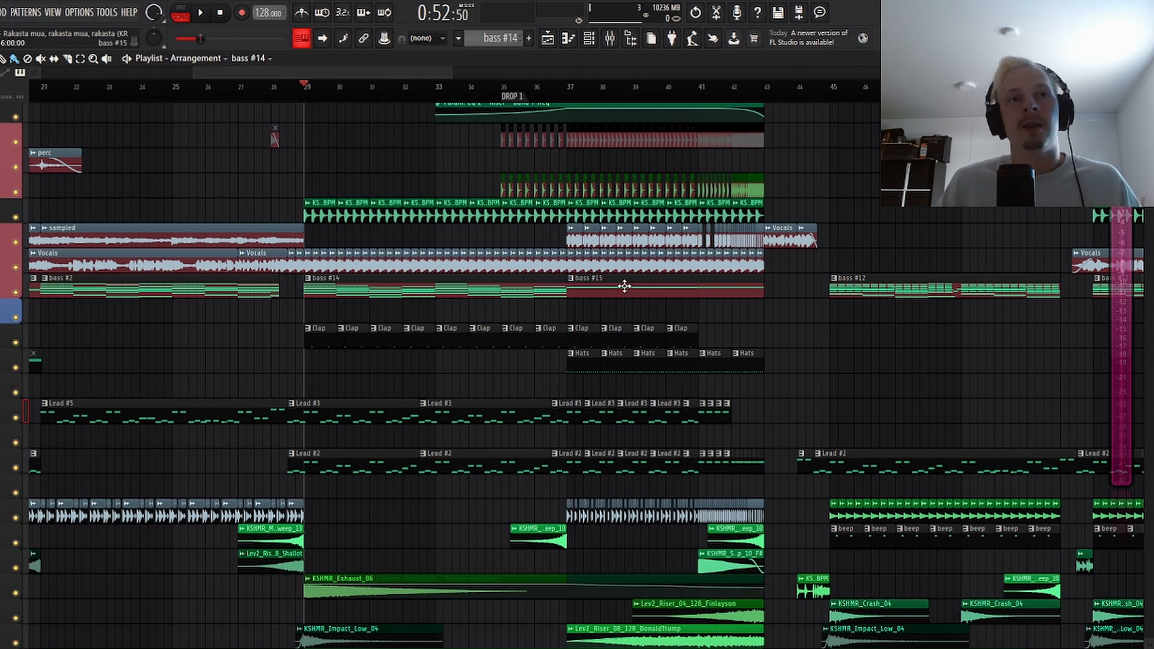
scroll(373, 94, up, 2)
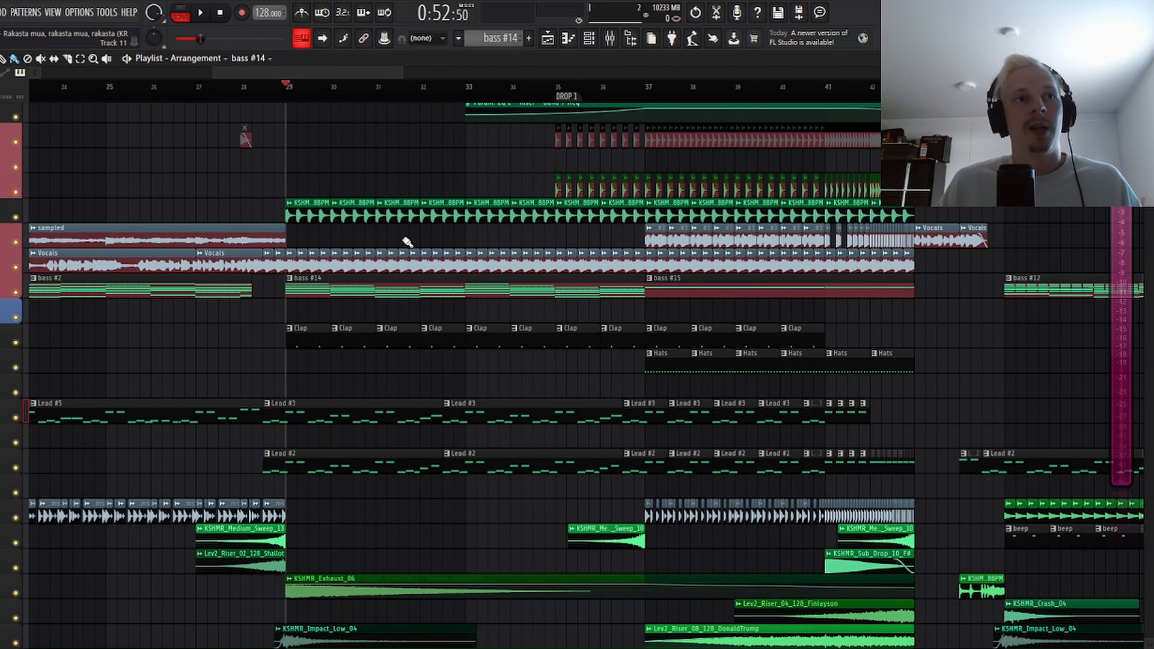
scroll(627, 89, down, 4)
scroll(567, 97, up, 2)
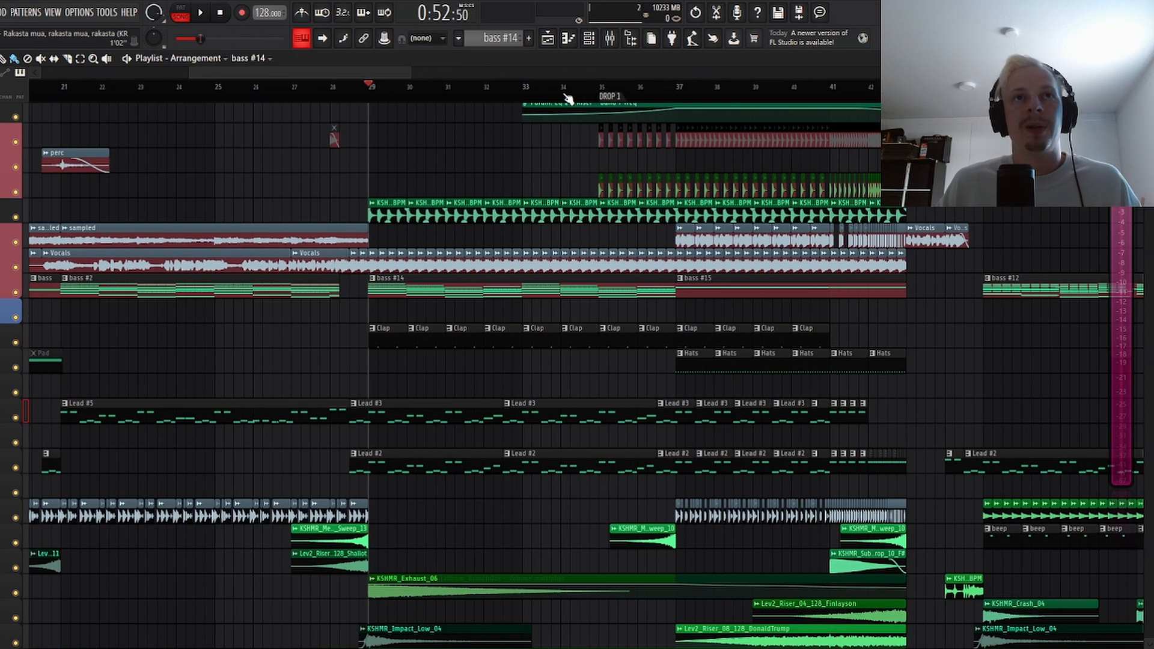
double_click(399, 292)
key(F6)
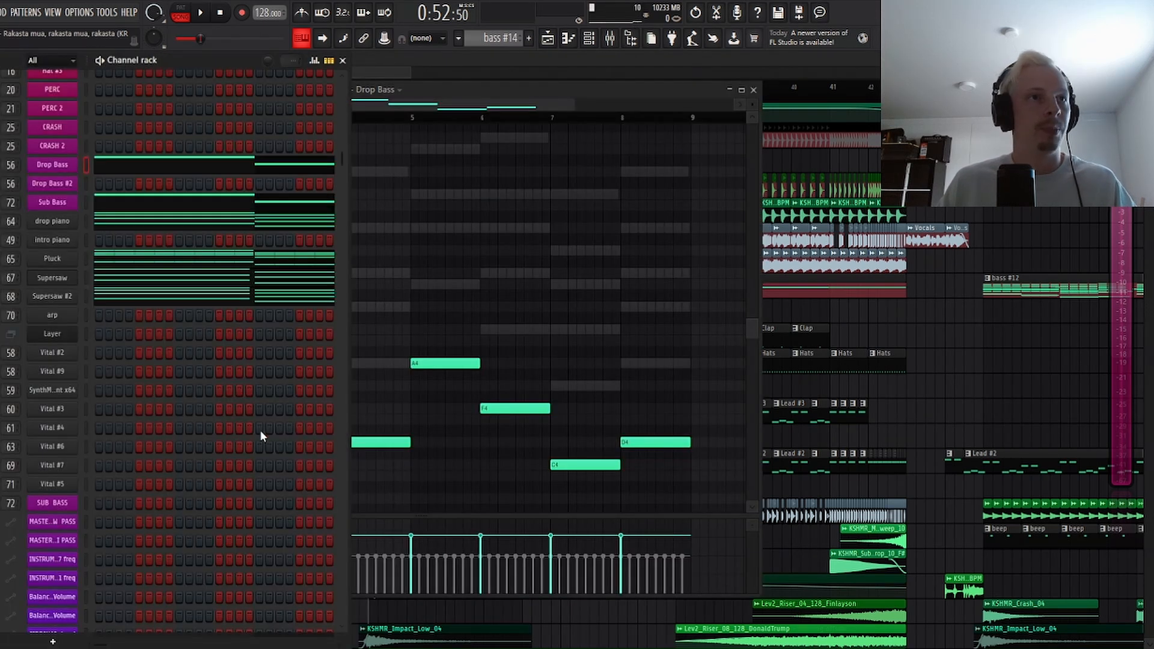
Step: Open the Supersaw's Vital synth alongside the mixer and play its part from bar 29
click(52, 277)
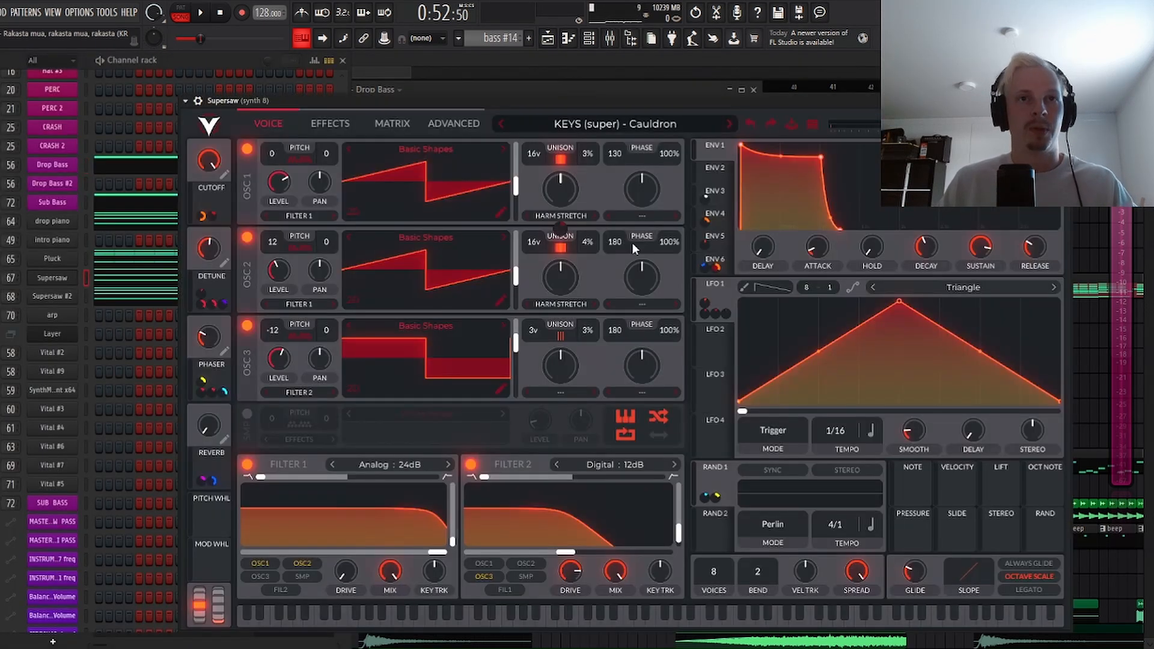
key(F9)
drag(569, 95, 558, 97)
key(space)
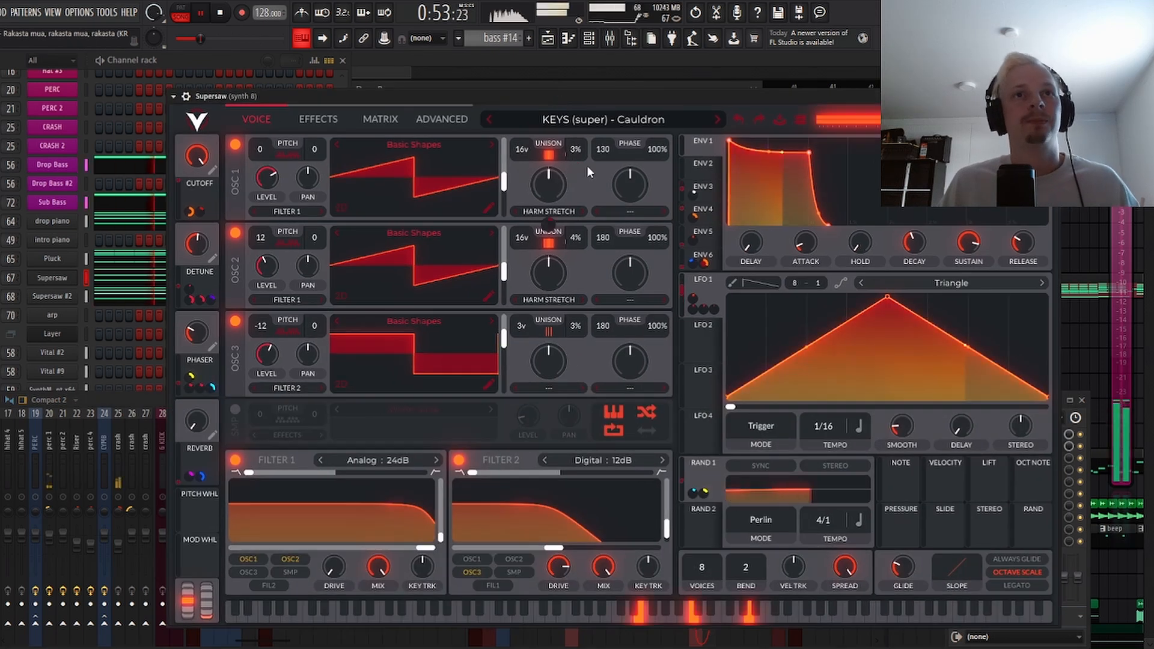
Step: View the Fruity parametric EQ 2 curve on the Supersaw's synth 8 mixer track, stopping playback before closing it
click(157, 398)
click(992, 433)
key(space)
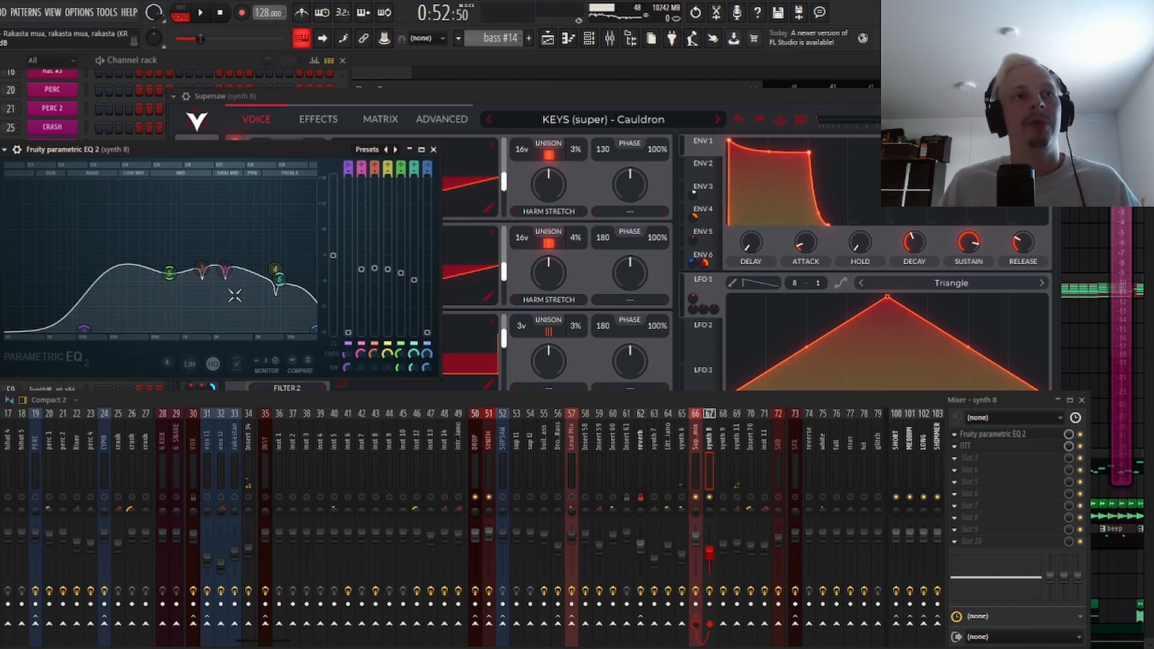
click(433, 150)
Step: Replay the Supersaw briefly with its Vital synth in view, then close the synth
click(412, 96)
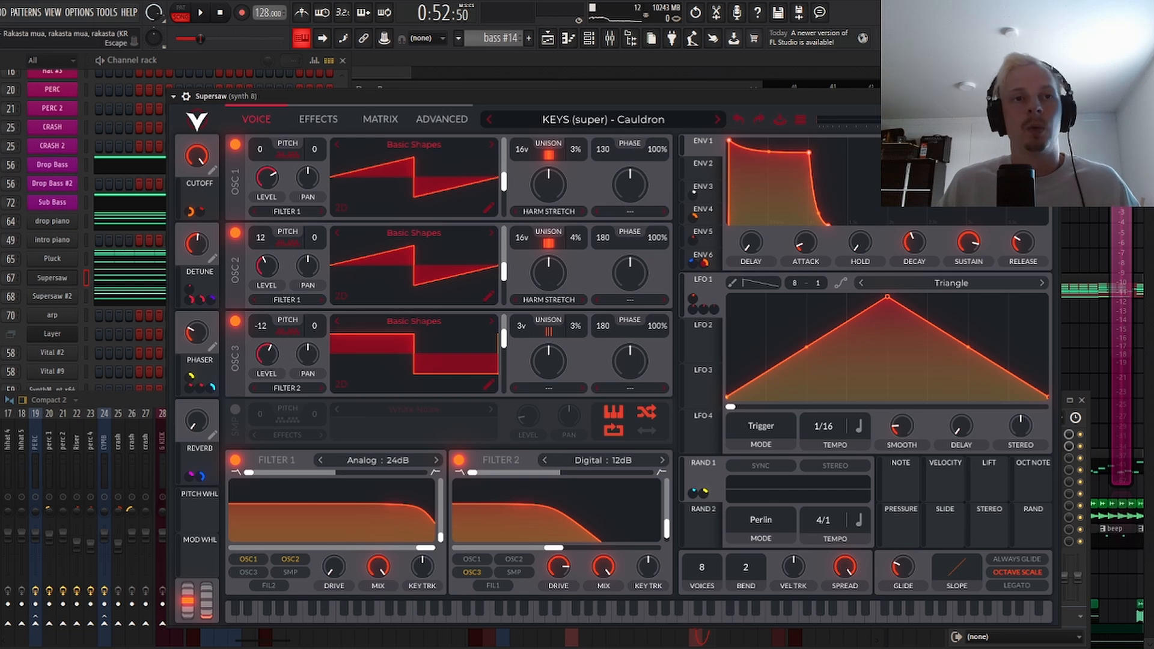
key(space)
key(space)
click(1051, 96)
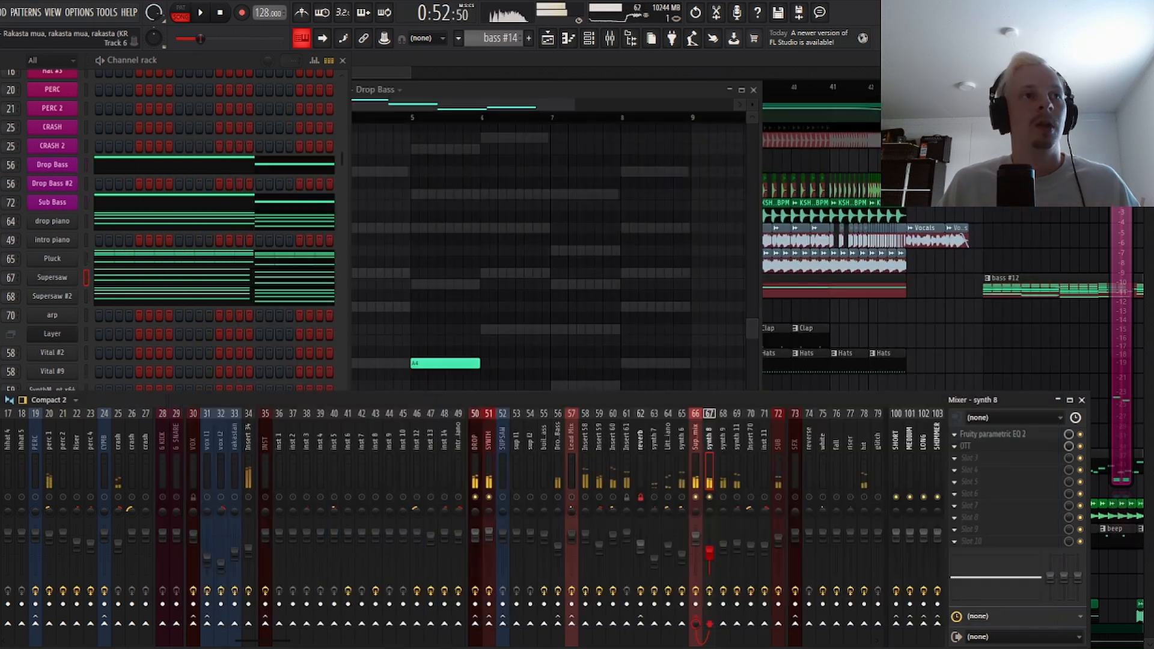
Step: Open the Supersaw #2's Vital synth and close the Drop Bass piano roll behind it
click(62, 299)
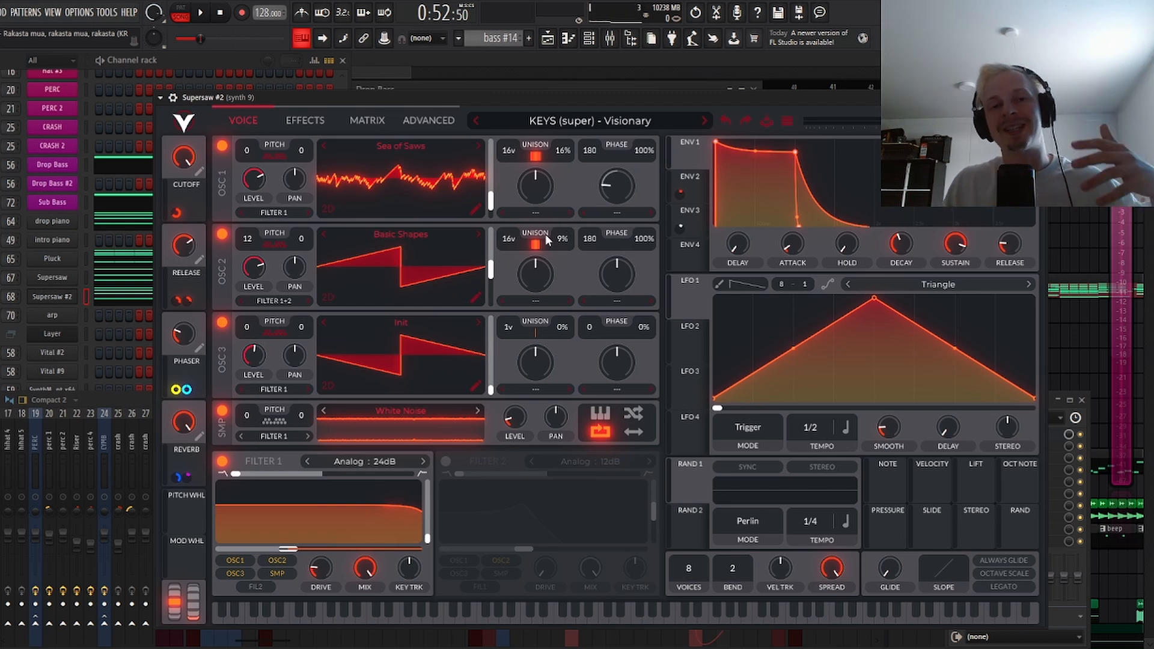
click(479, 87)
click(754, 90)
drag(739, 97, 726, 103)
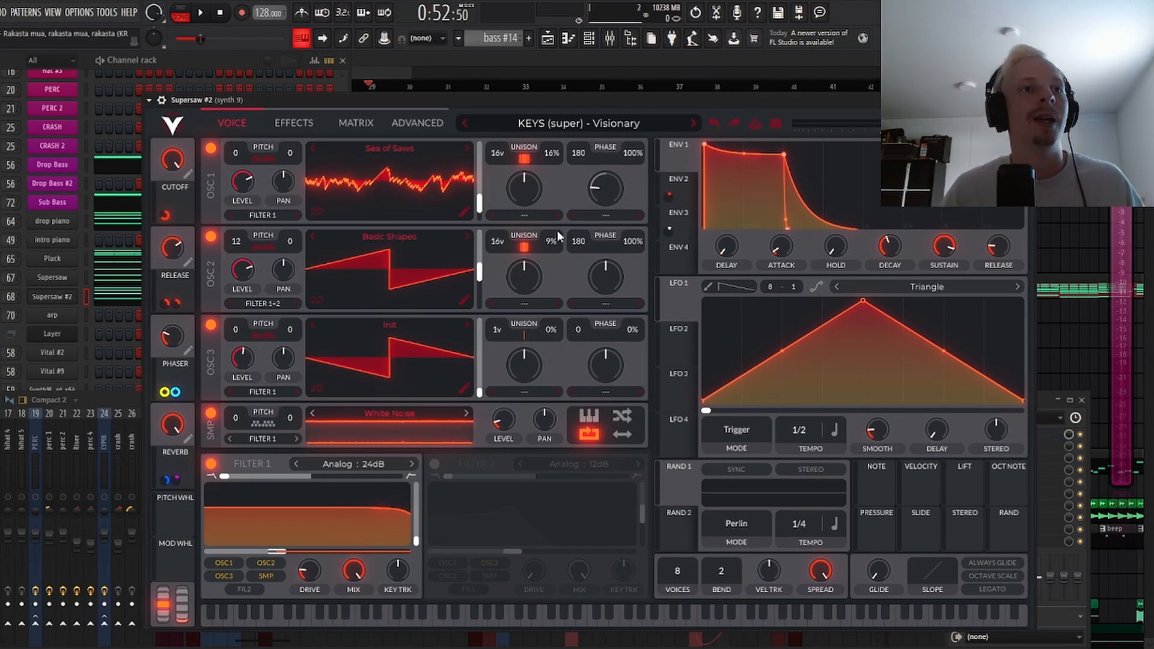
Step: Play the Supersaw #2 from bar 29 and view its chord notes in the piano roll, then close it
key(space)
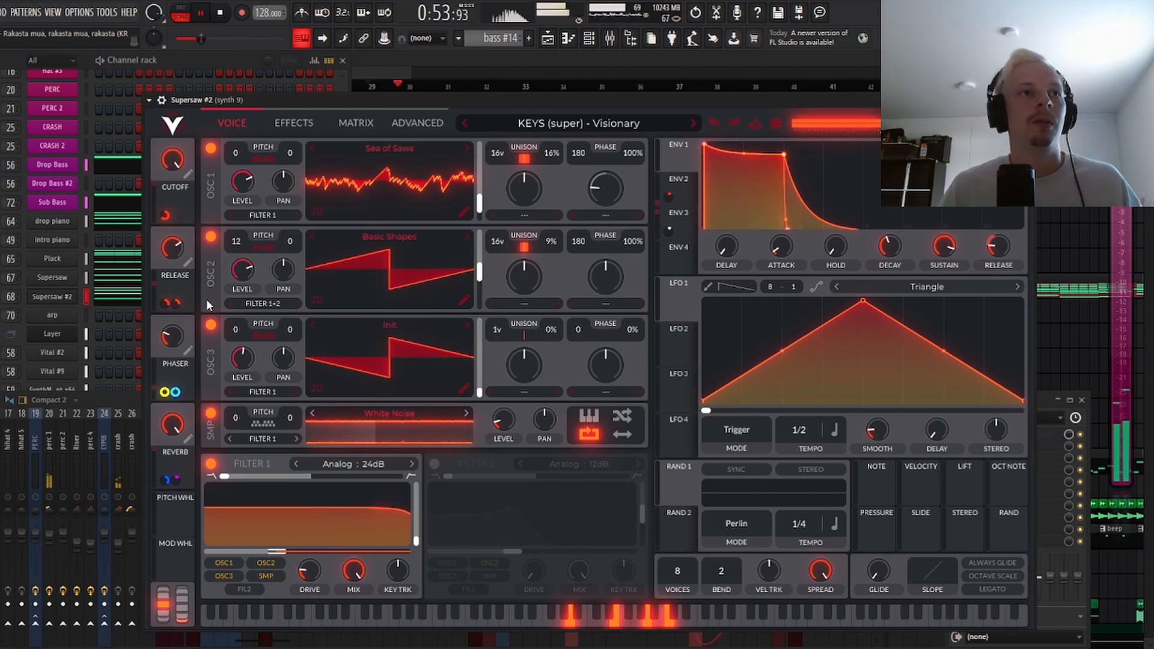
click(125, 303)
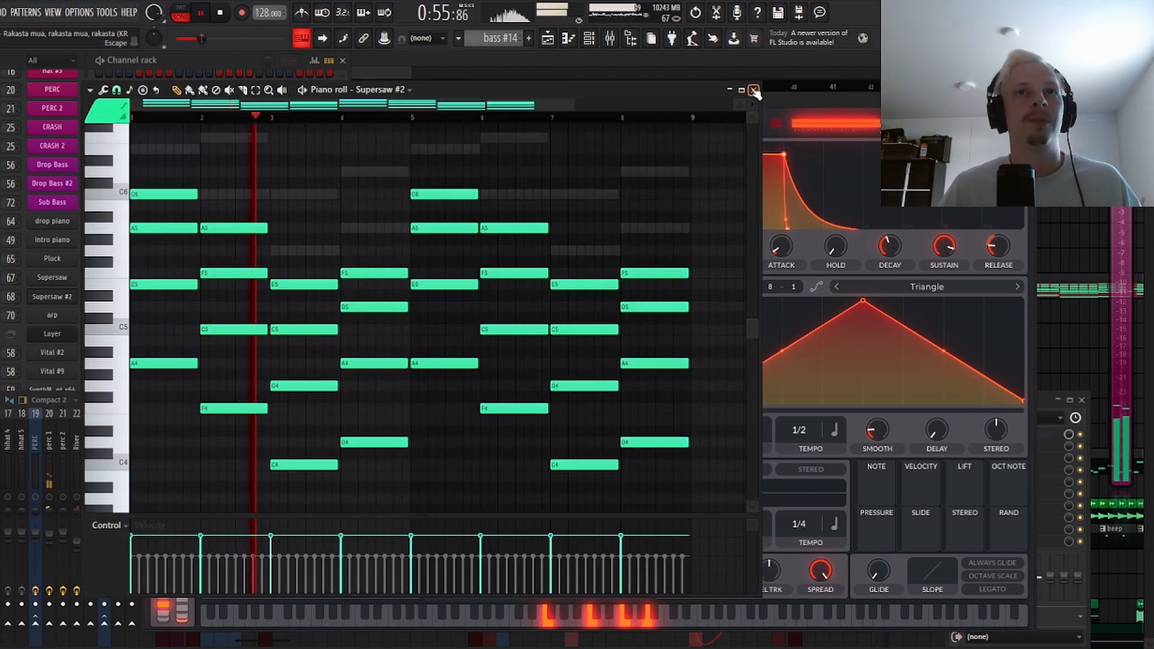
click(754, 90)
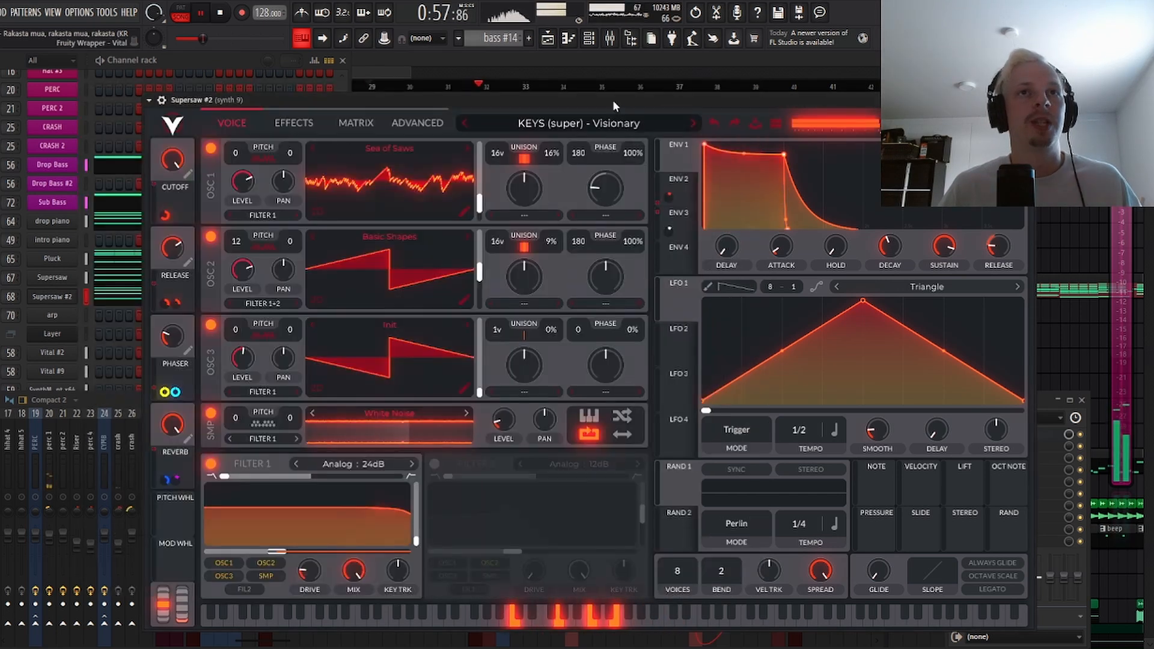
Step: Listen to the soloed Supersaw #2 into the DROP 1 section, closing its synth, and stop playback
drag(612, 99, 595, 97)
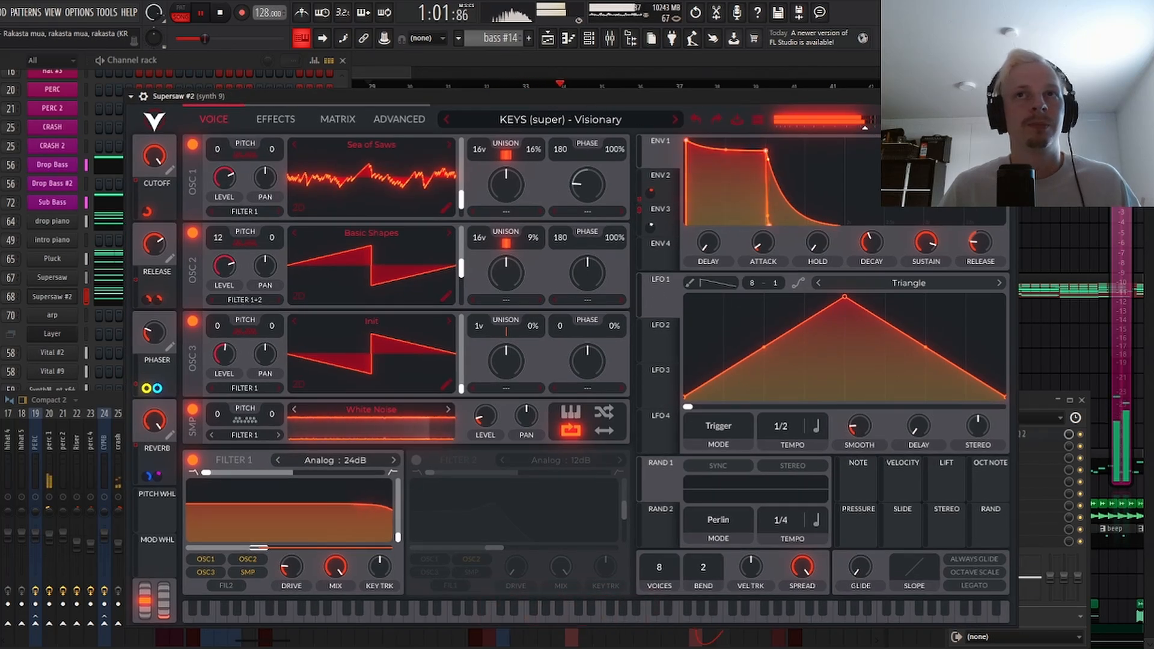
click(1008, 96)
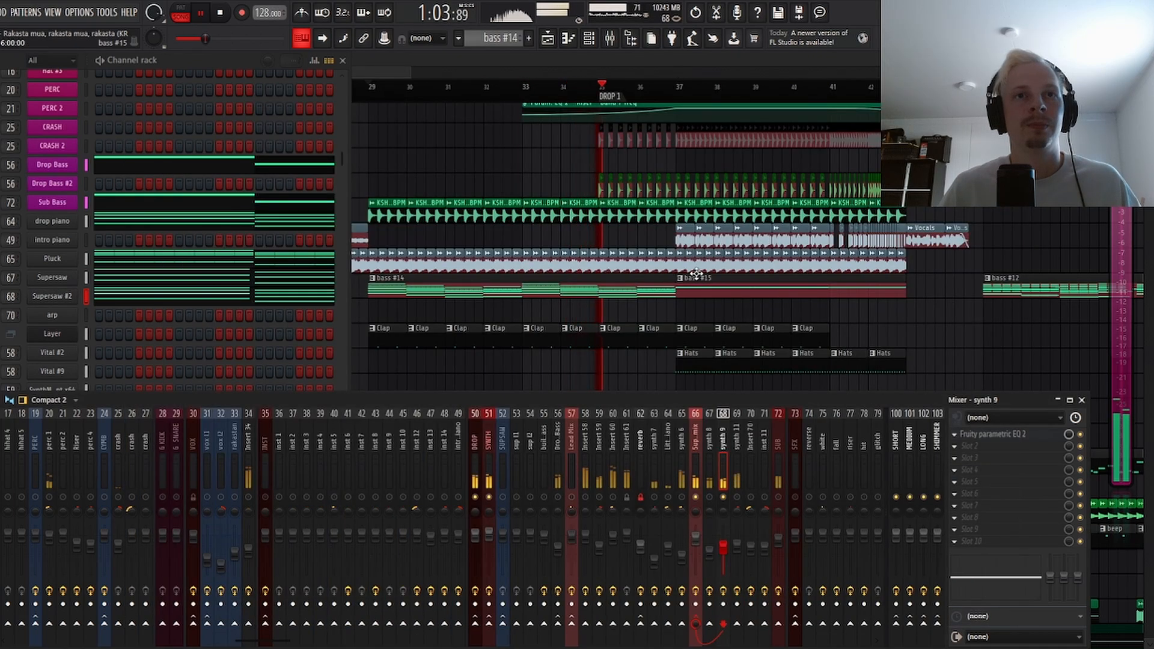
scroll(718, 295, down, 1)
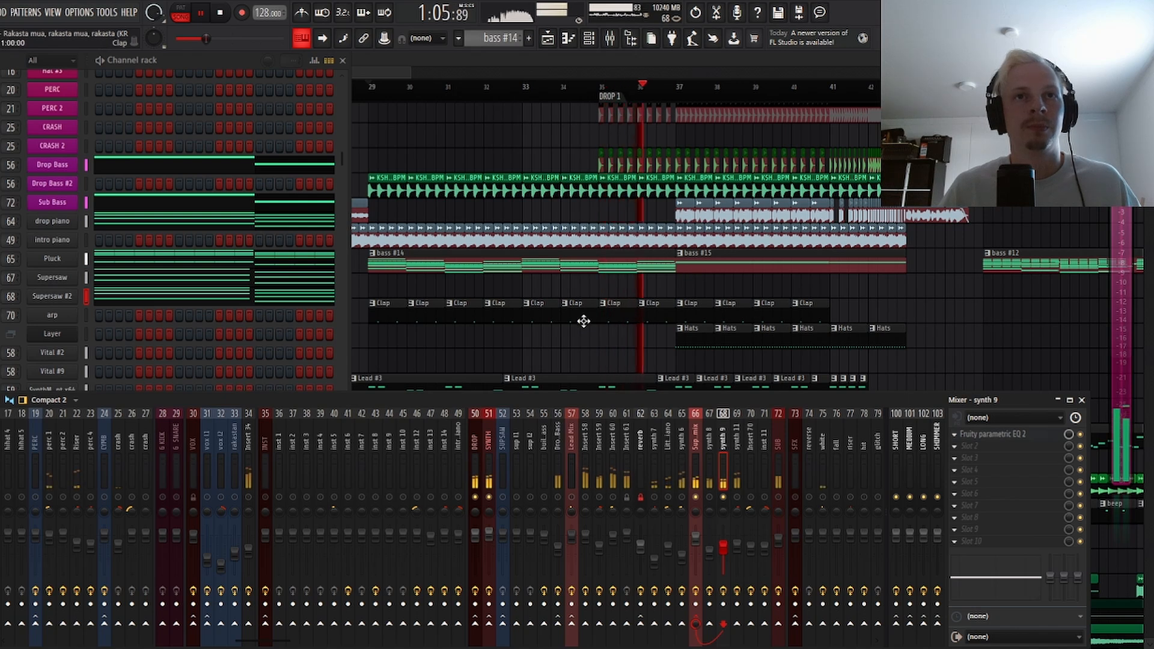
key(space)
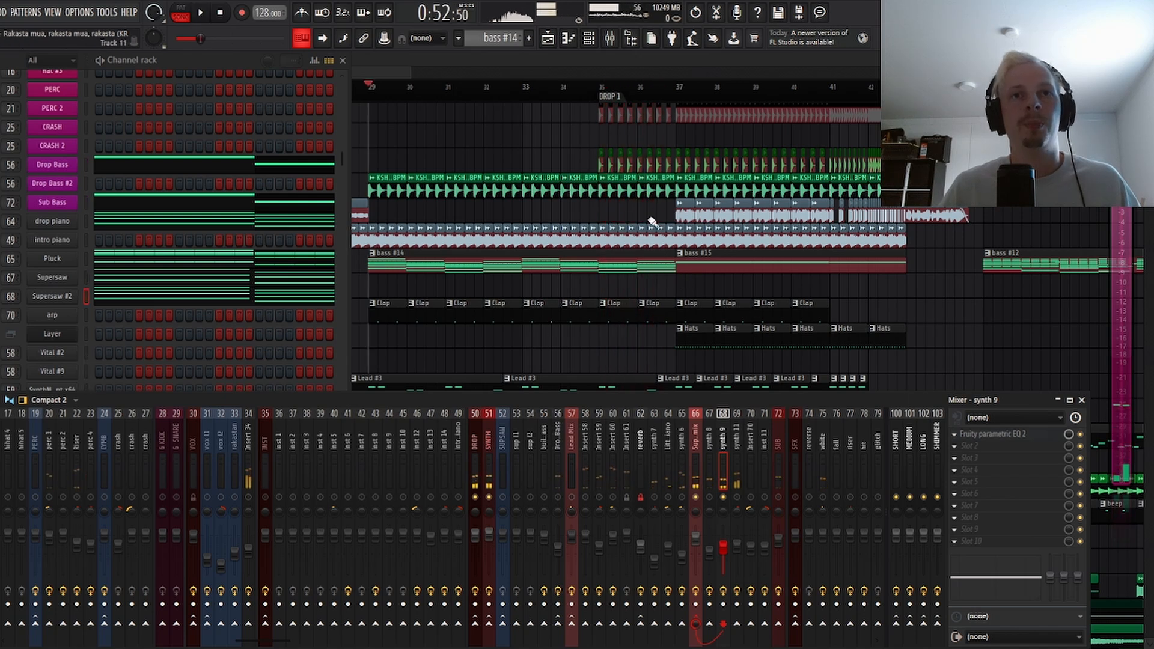
scroll(615, 147, up, 2)
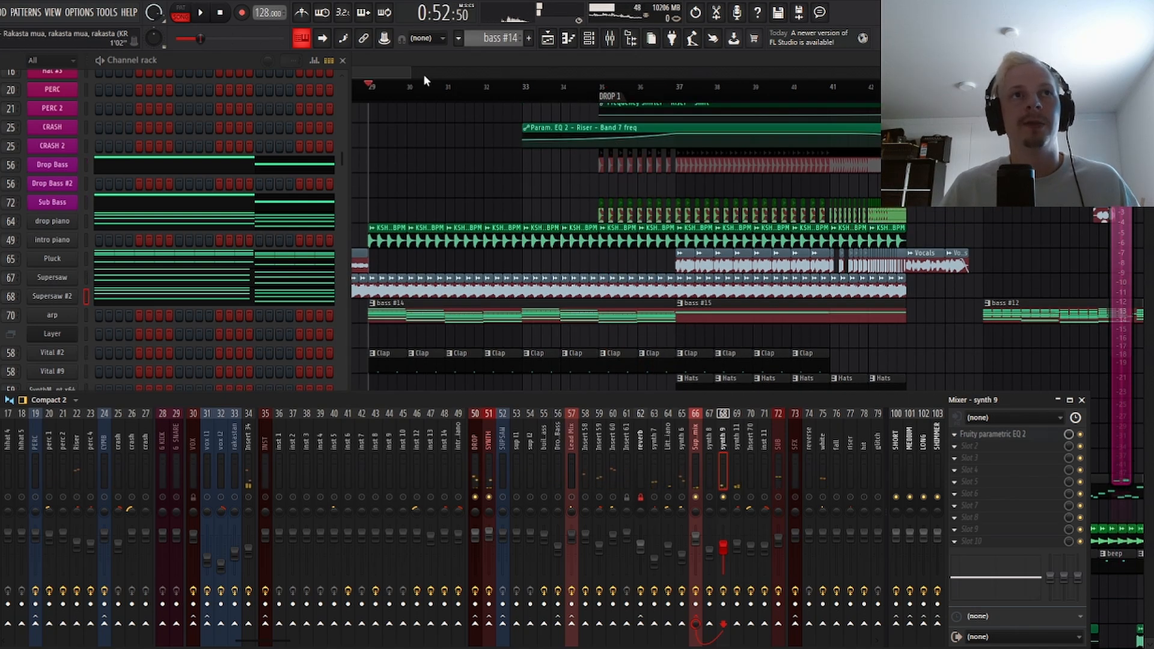
Step: Unsolo the mixer so all tracks sound again, and return to the playlist at bar 29 with channel rack and mixer closed
click(375, 73)
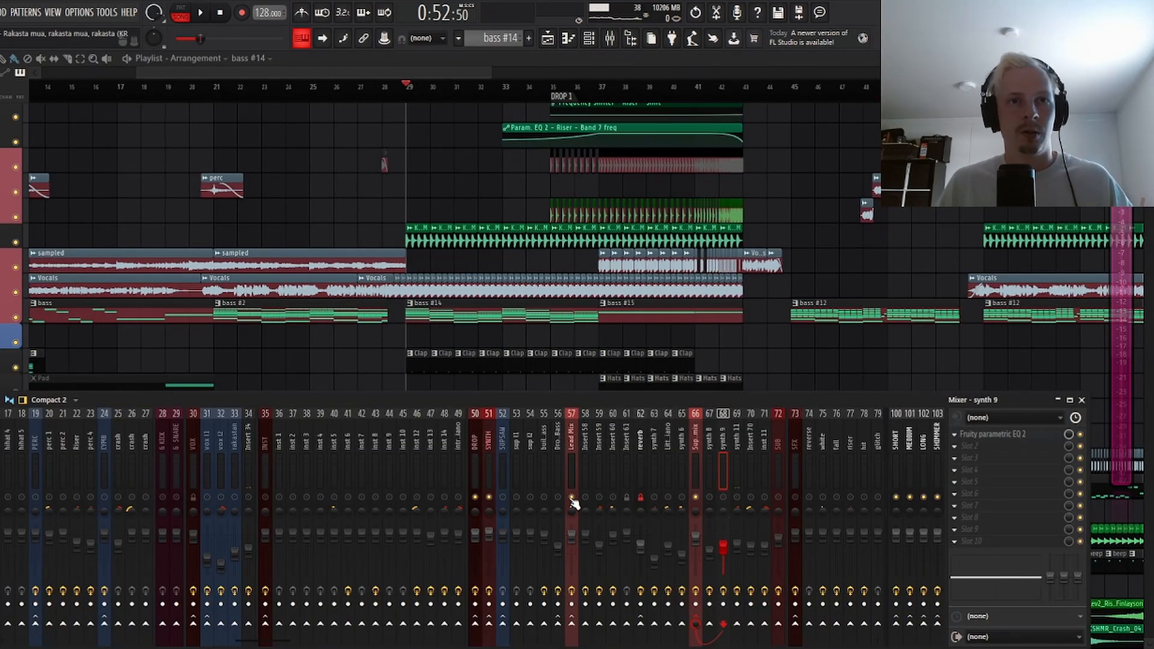
key(F6)
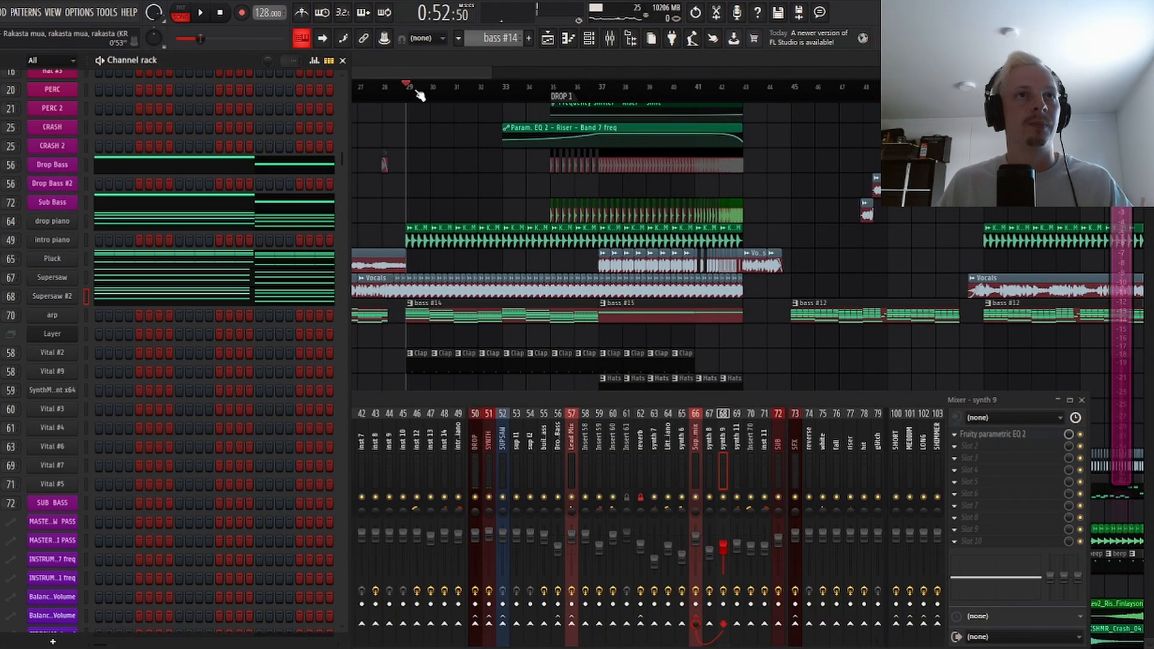
scroll(420, 94, down, 1)
click(438, 70)
scroll(467, 116, up, 2)
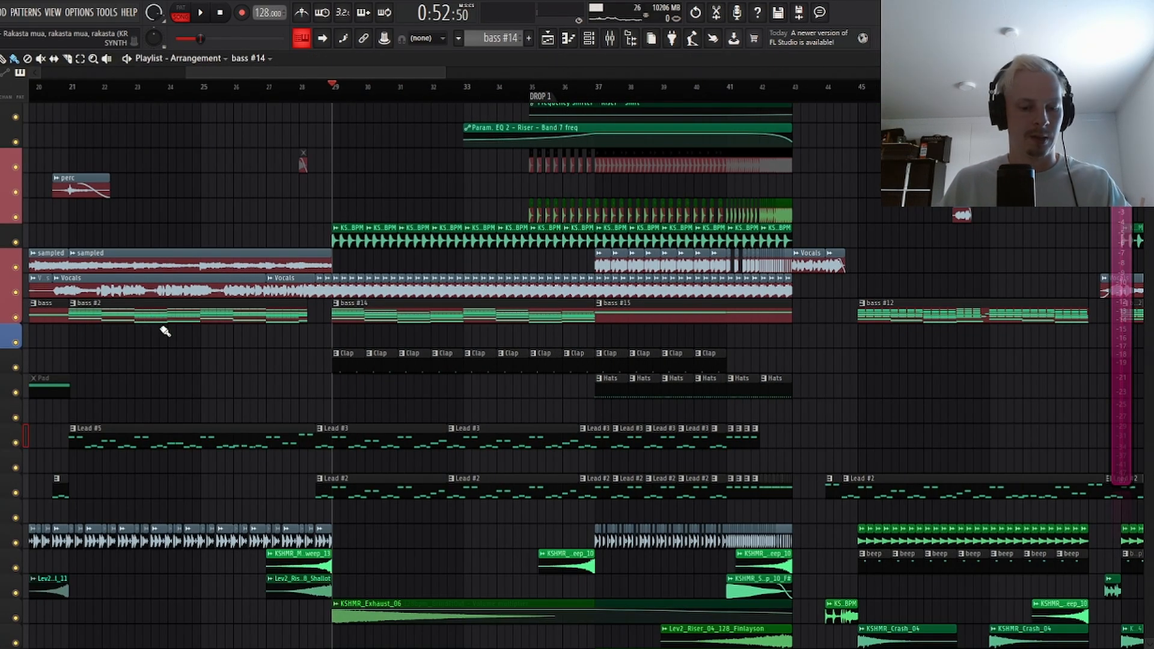
key(F9)
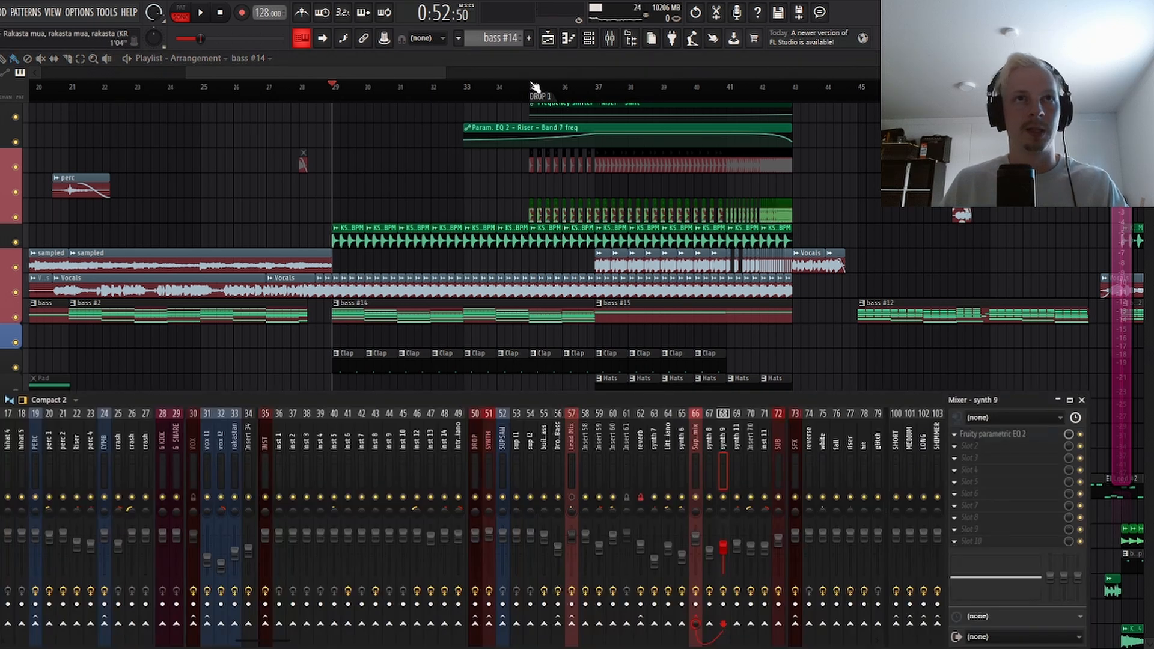
click(425, 70)
scroll(441, 90, down, 2)
scroll(562, 95, up, 2)
key(F9)
scroll(73, 461, up, 3)
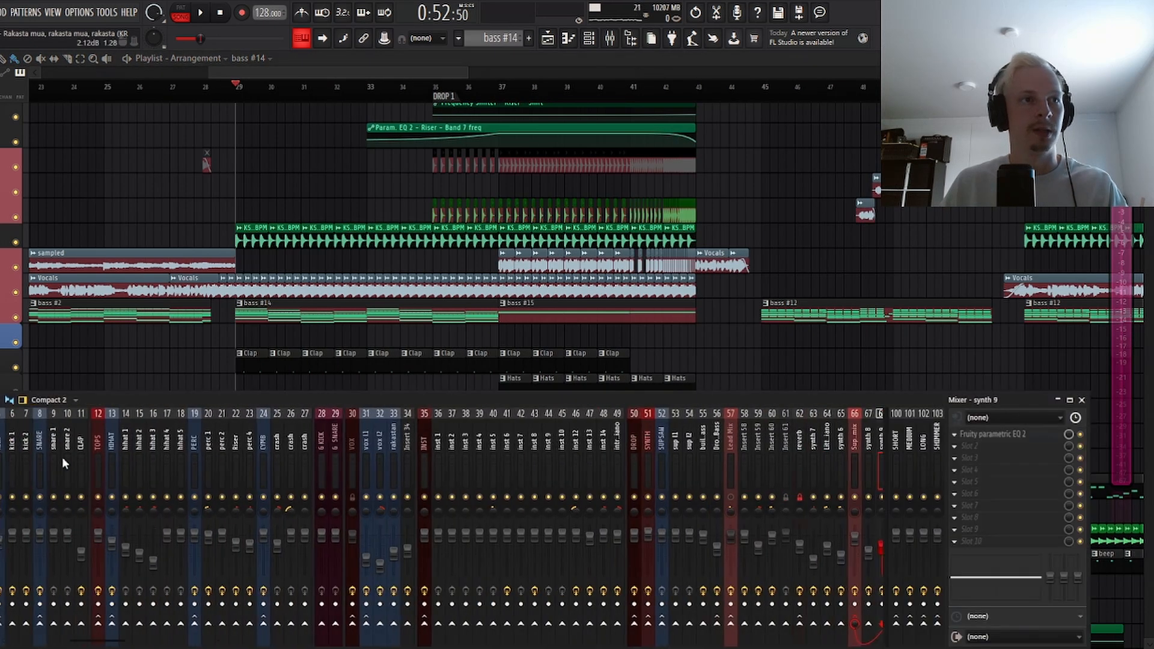
Step: Play the arrangement from bar 29, muting the Lead #2 and Lead #3 tracks to hear the rest without leads, and stop playback
key(space)
click(311, 73)
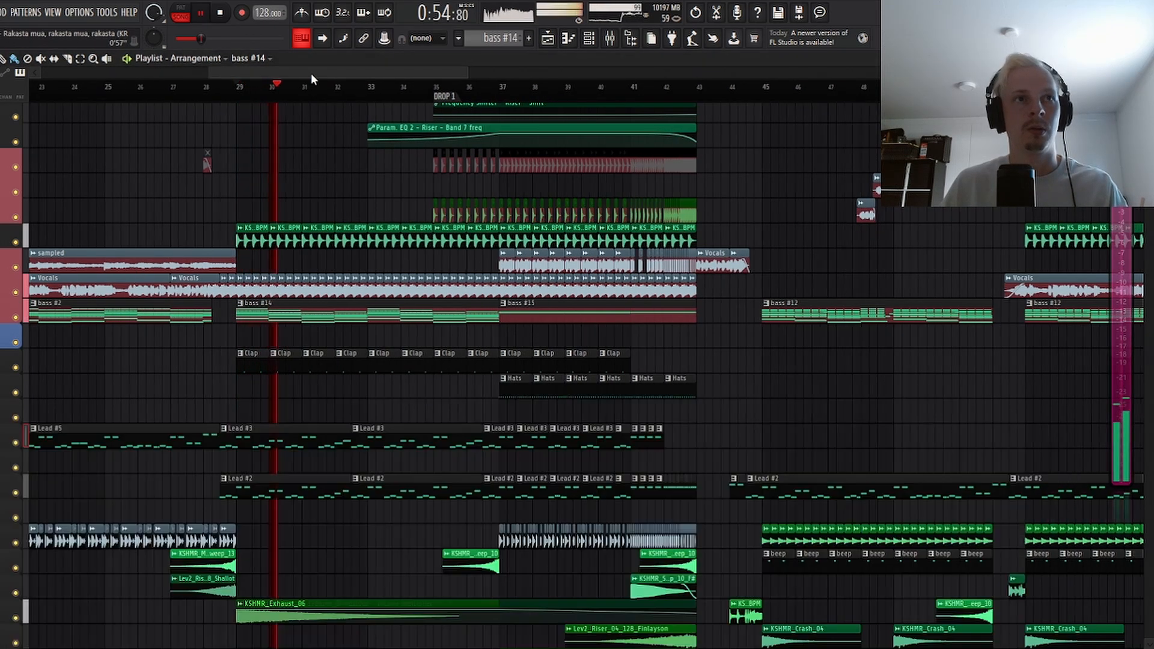
scroll(373, 455, down, 2)
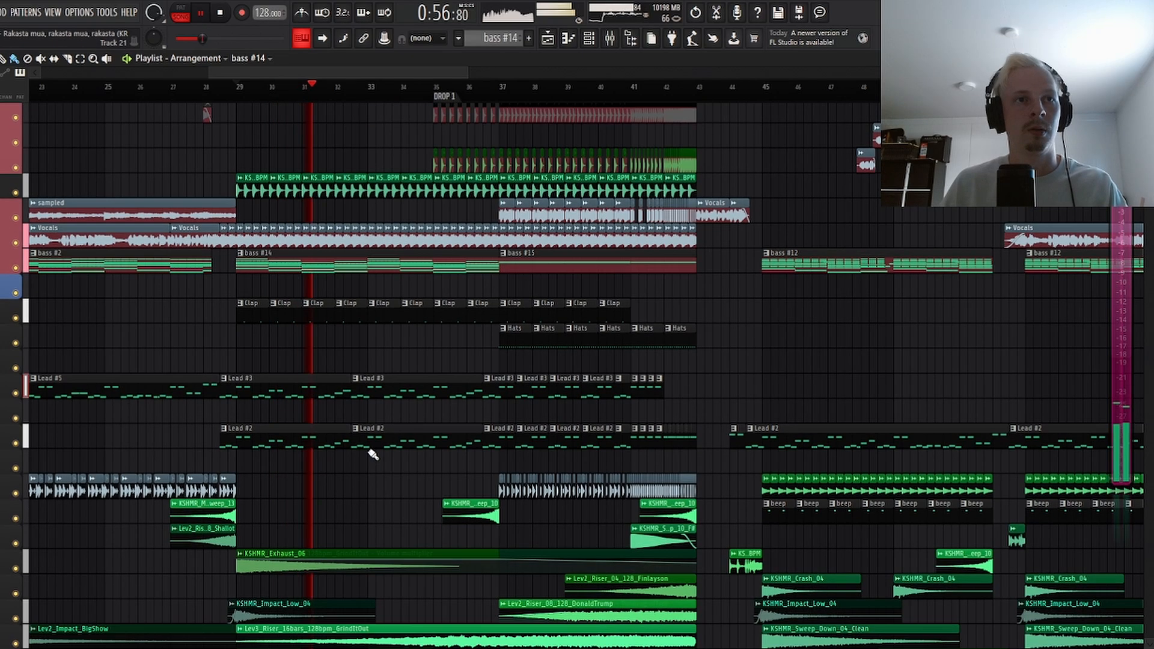
click(16, 443)
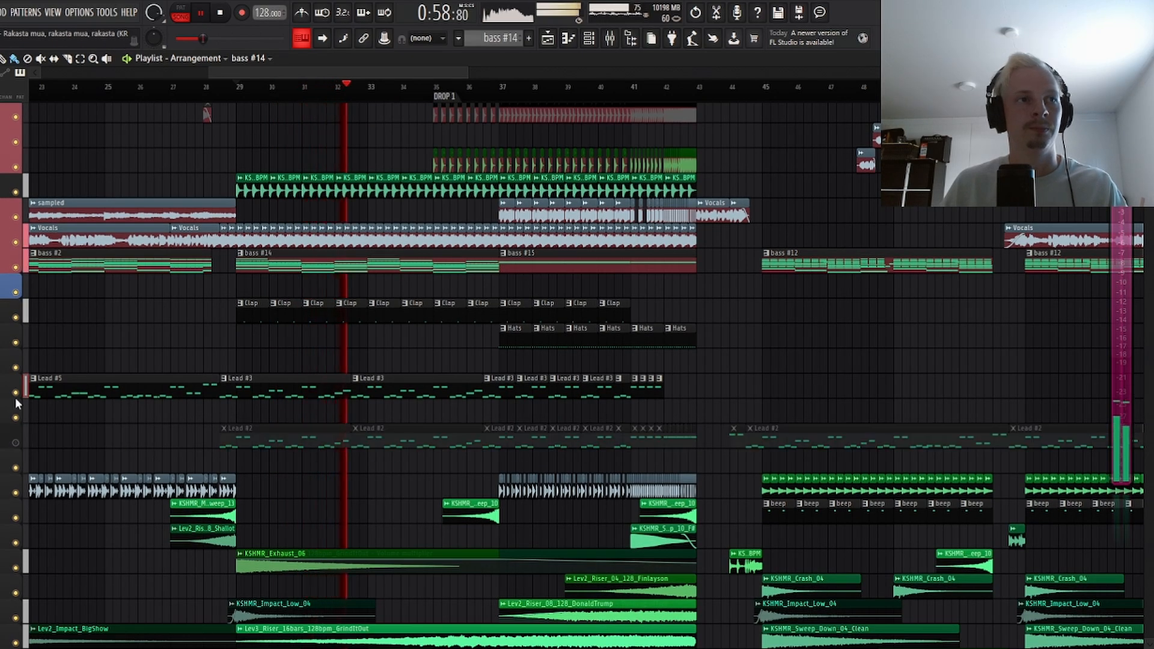
click(15, 392)
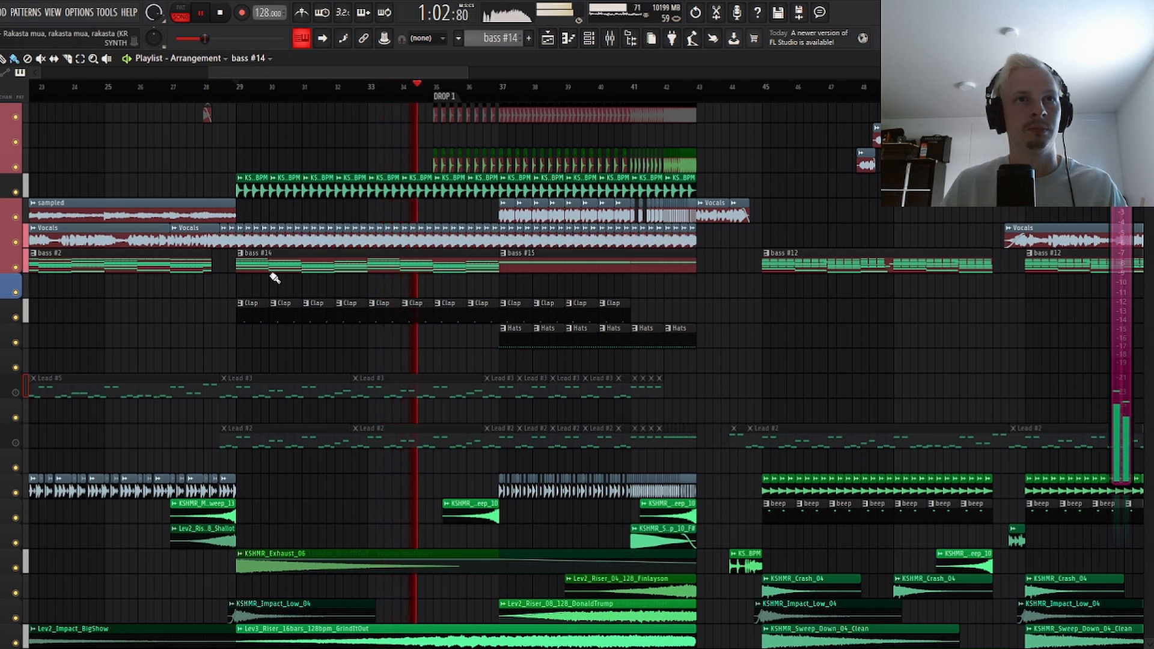
scroll(337, 391, up, 2)
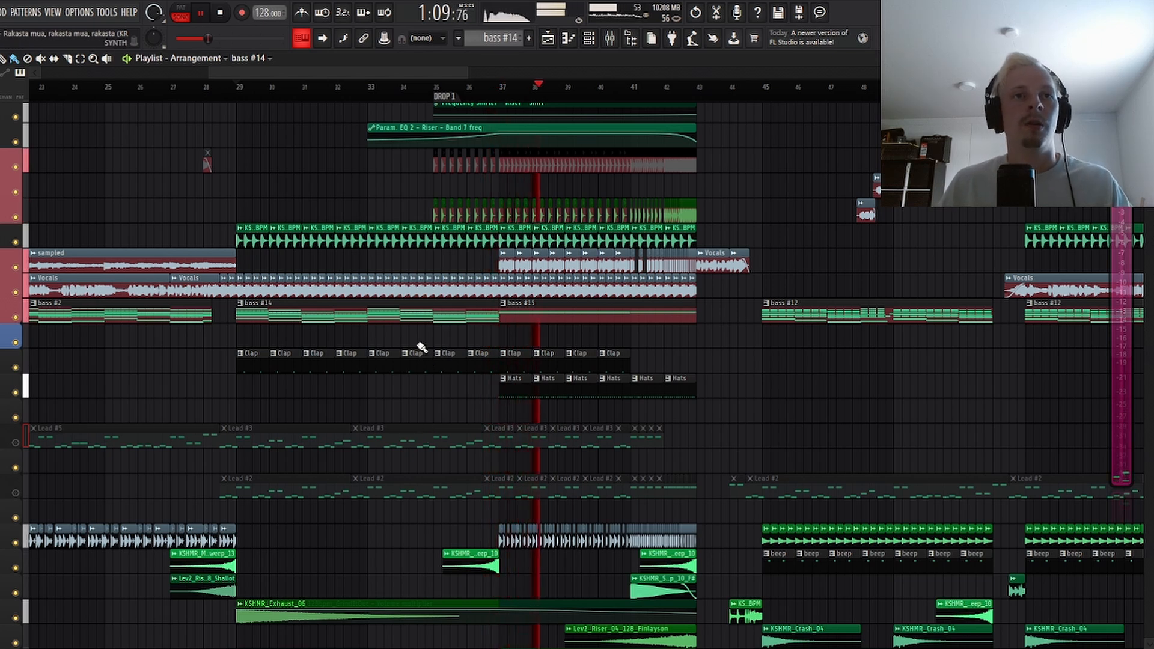
key(space)
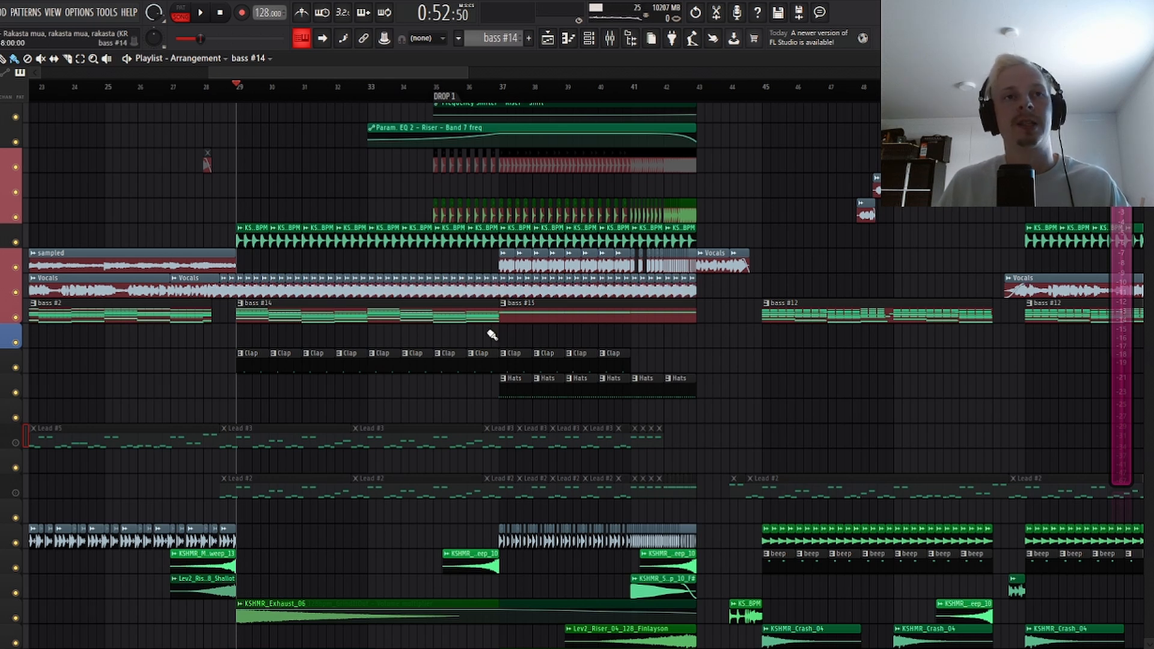
Step: Listen to the section from bar 37 without leads, skipping ahead to bars 40 and 42, and stop playback
click(504, 98)
key(space)
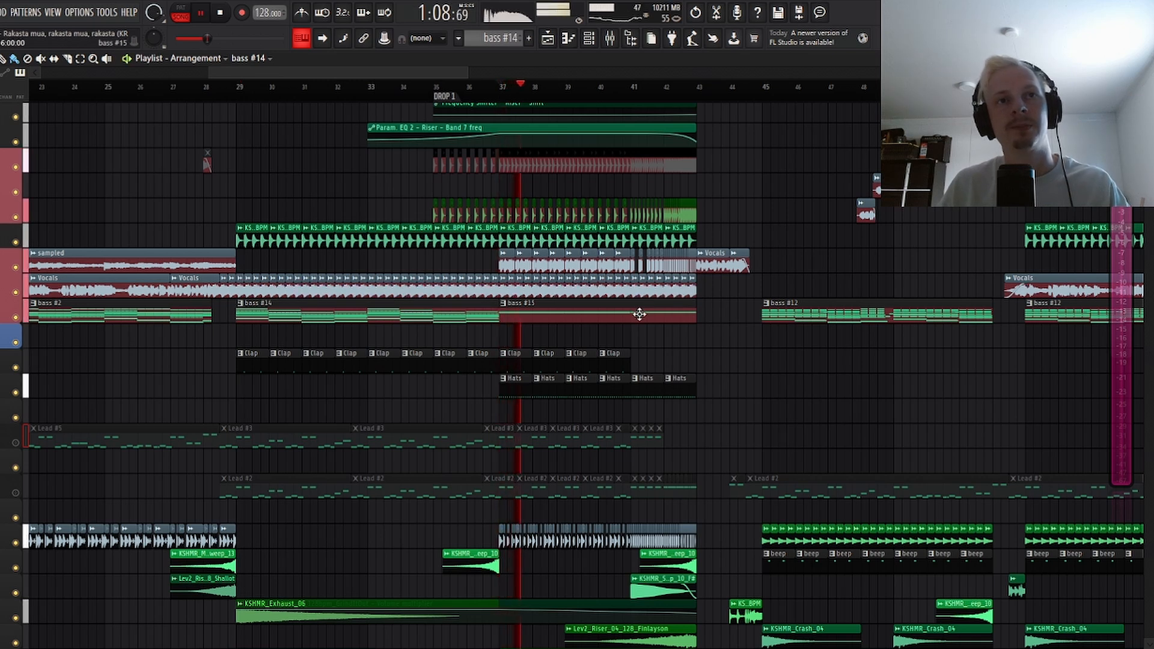
click(609, 96)
click(664, 94)
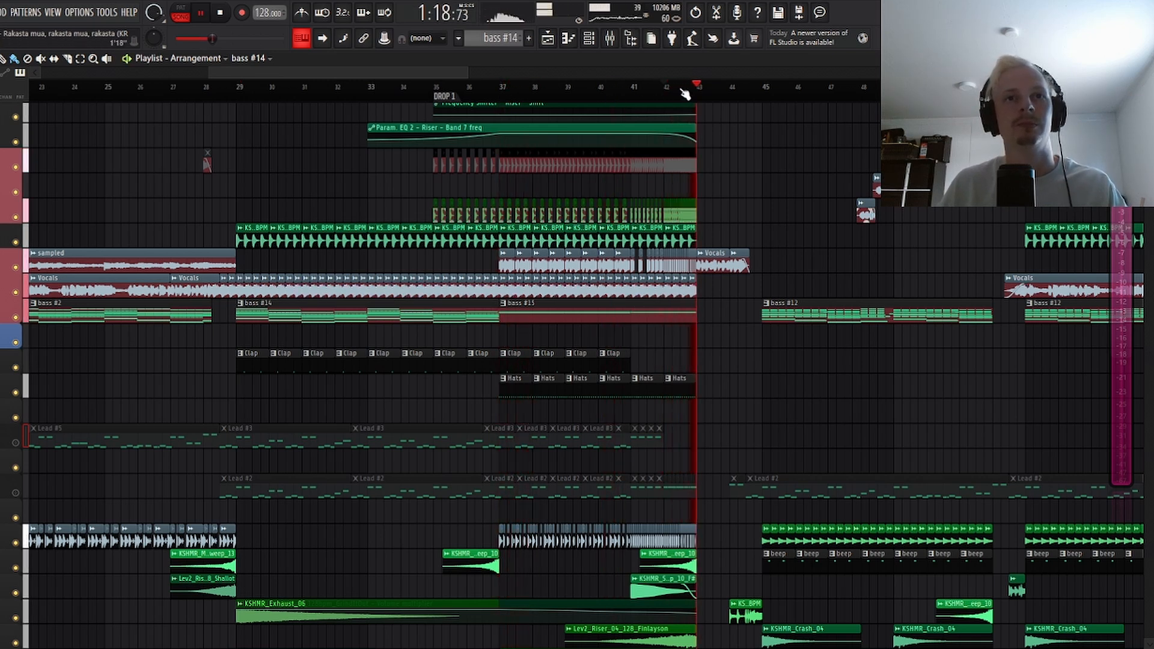
key(space)
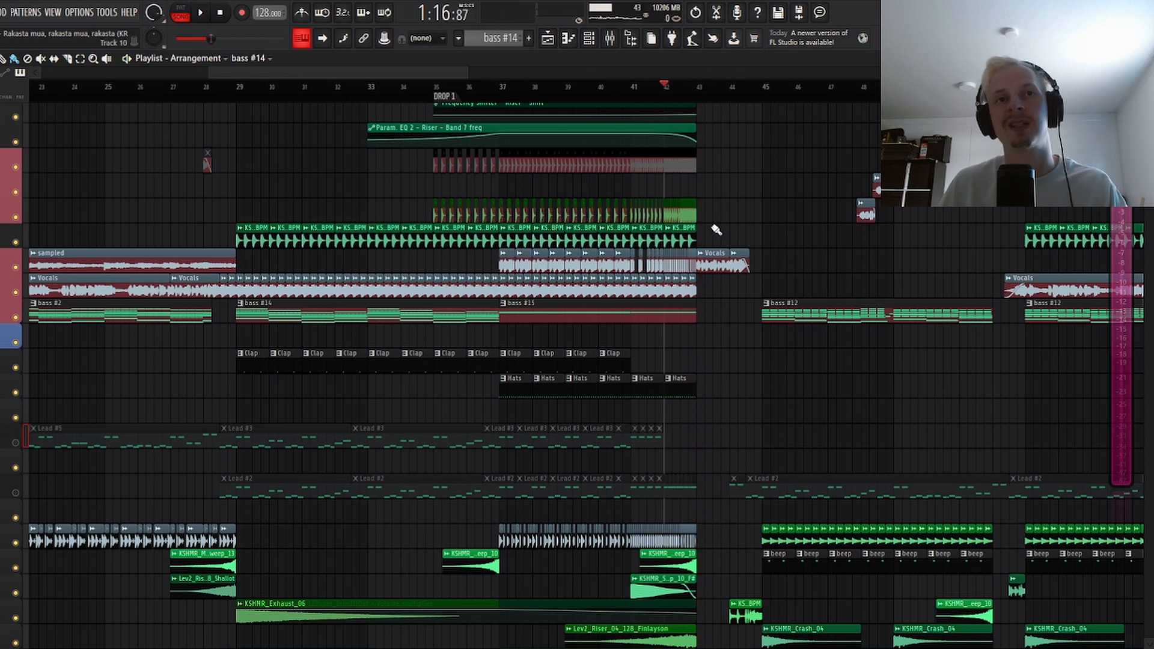
Step: Unmute the Lead #3 and Lead #2 tracks and set the playhead to bar 29 above the effects tracks
scroll(733, 99, down, 4)
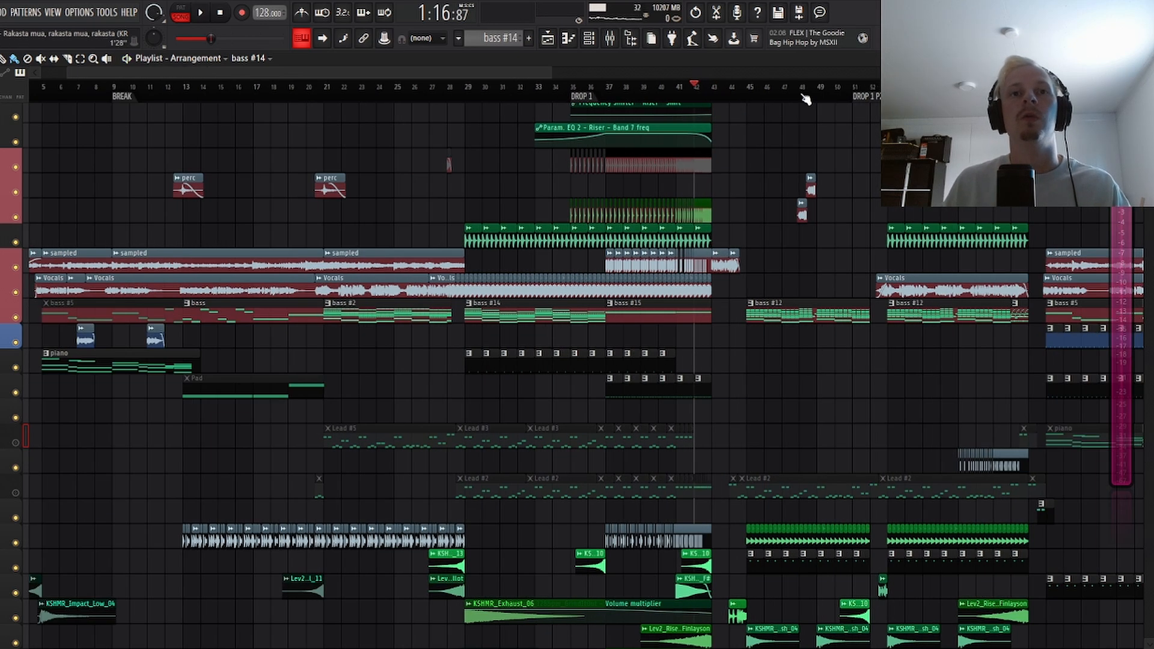
scroll(806, 99, up, 3)
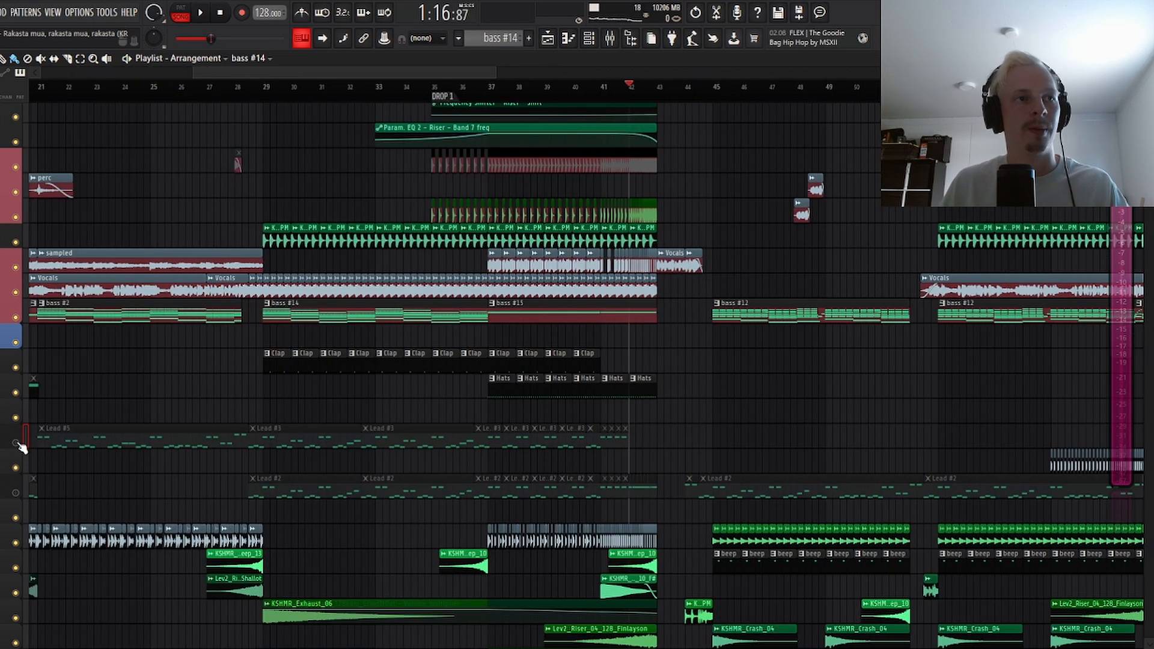
scroll(472, 412, down, 5)
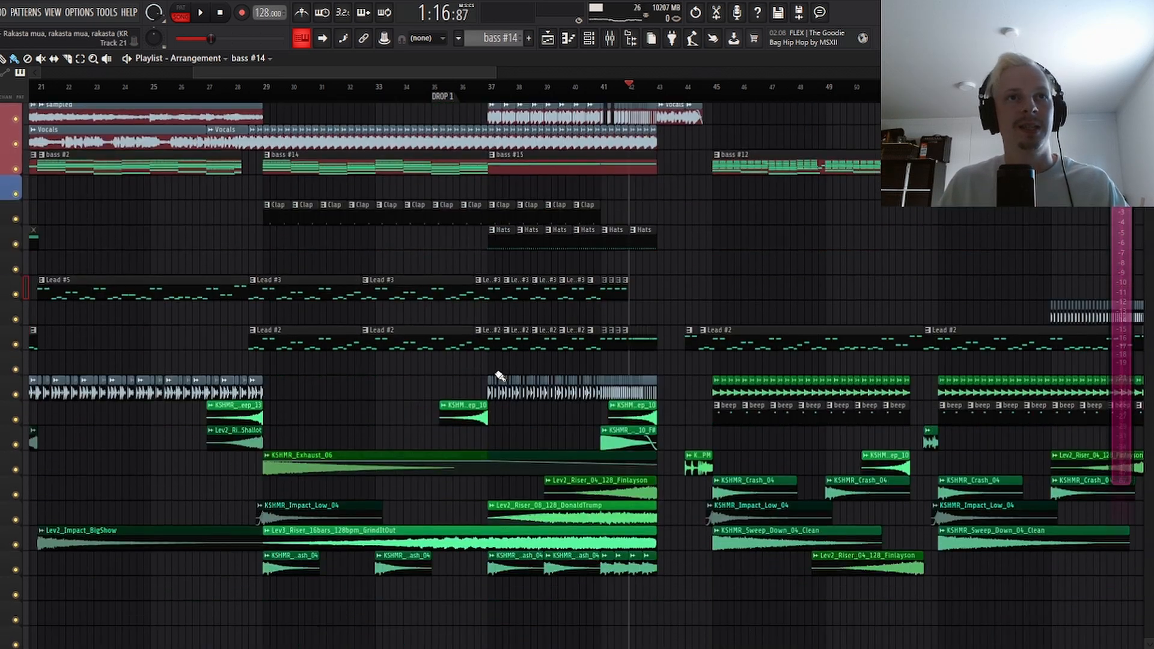
scroll(487, 368, down, 5)
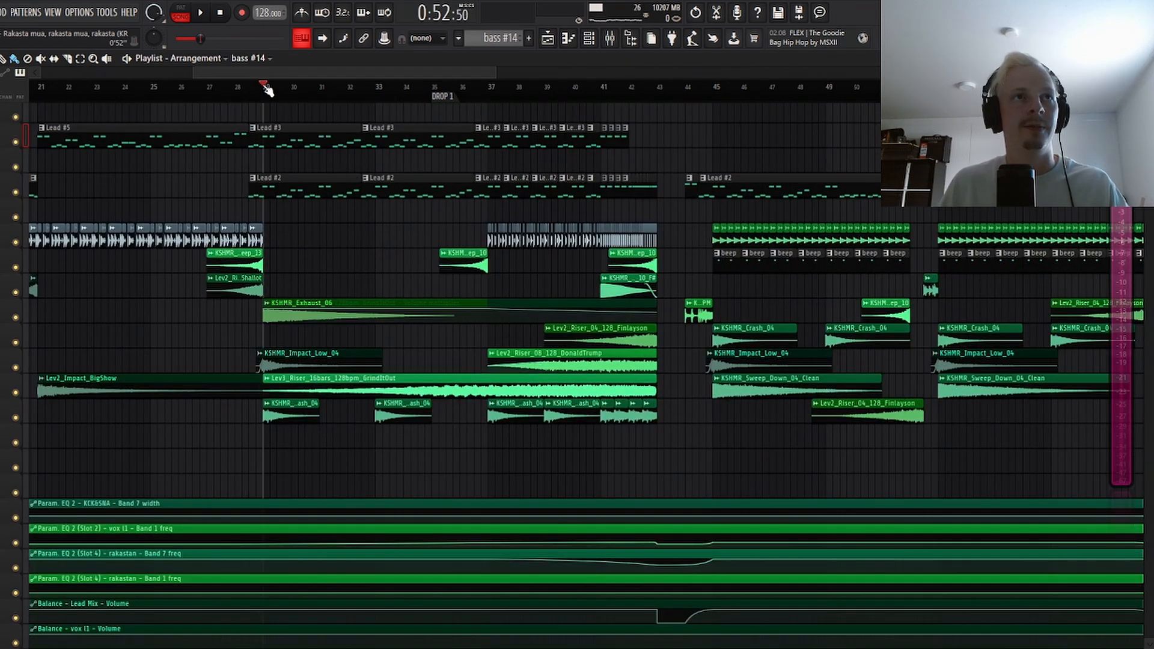
Step: Solo the KSHMR_Impact_Low_04 track, check the mixer, and play the impact from just before bar 29
scroll(267, 90, up, 3)
ctrl+click(16, 368)
key(space)
key(space)
key(F9)
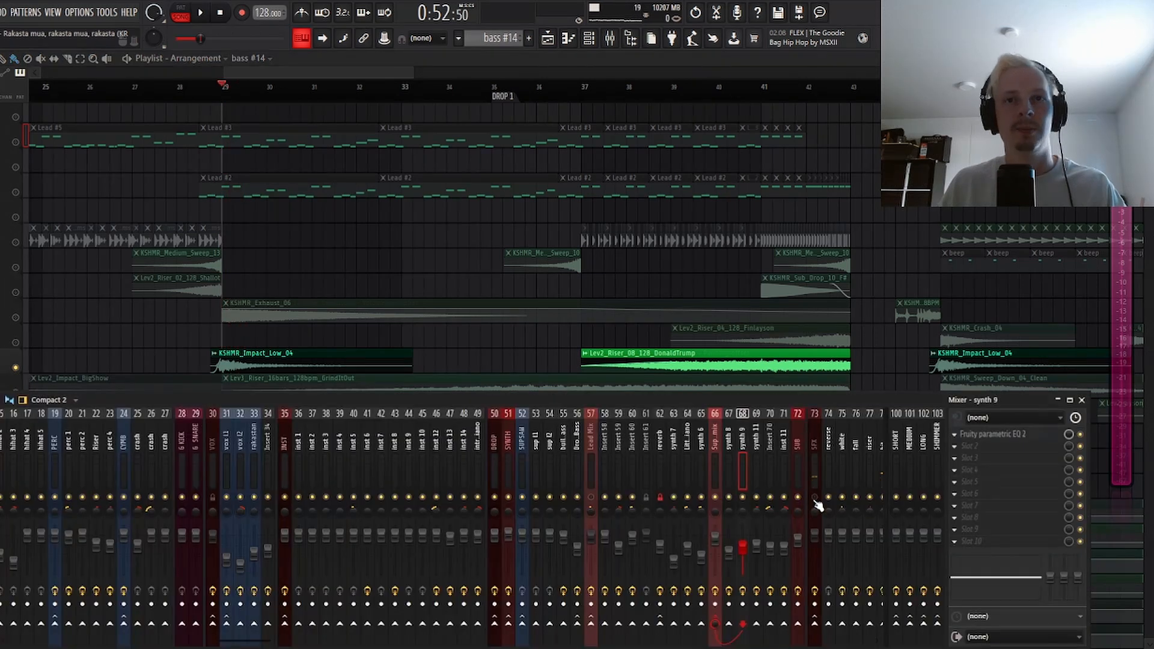
key(F9)
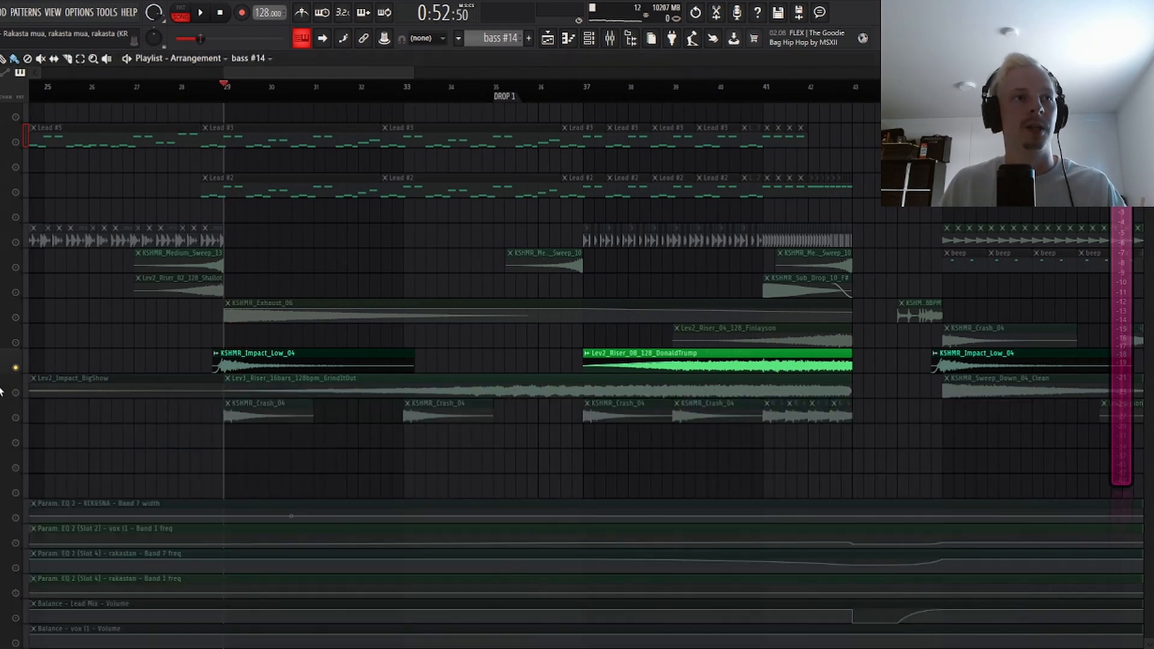
key(space)
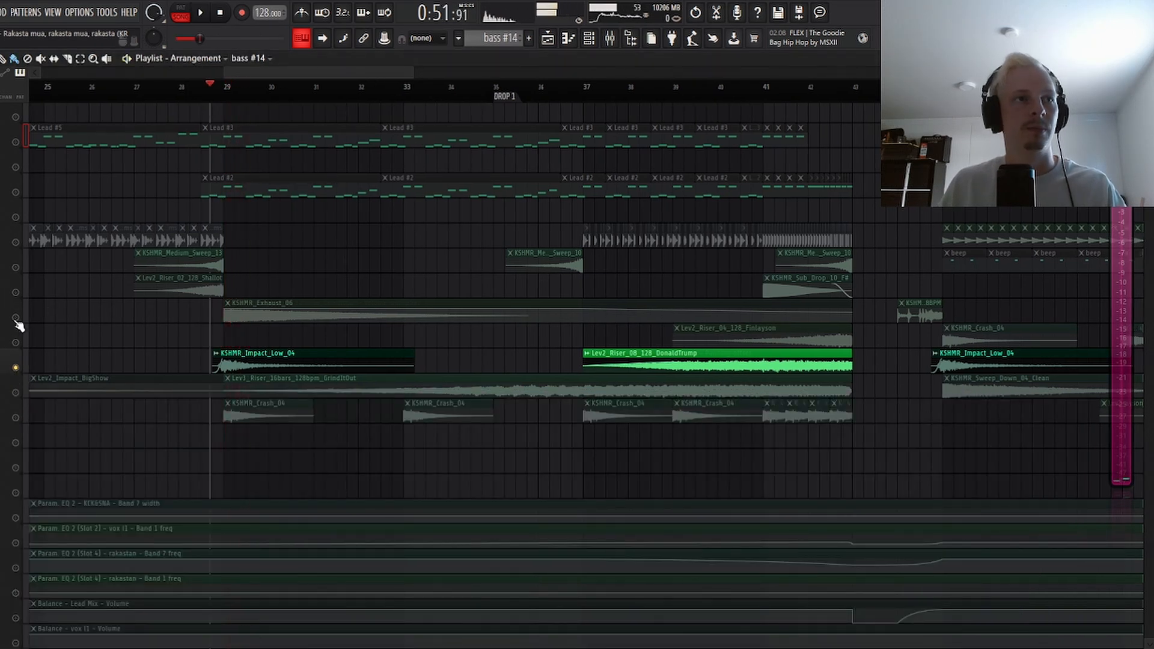
Step: Listen to the KSHMR_Exhaust_06 track and the KSHMR_Crash_04 track one after the other in solo from just before bar 29
ctrl+click(15, 317)
key(space)
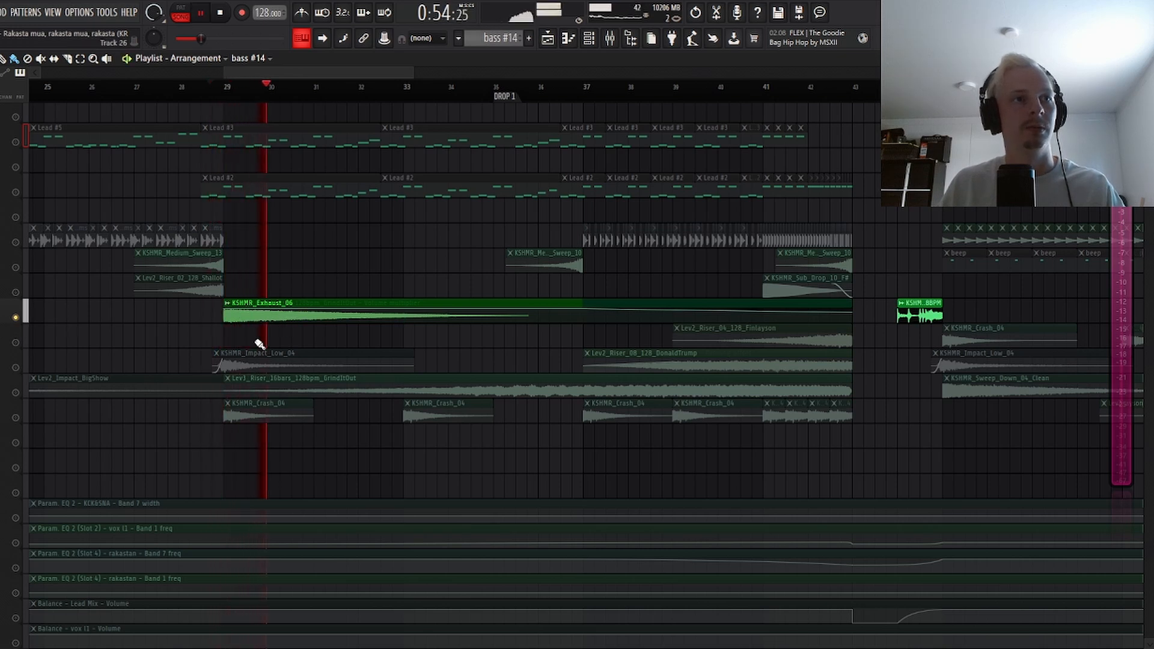
ctrl+click(15, 417)
key(space)
key(space)
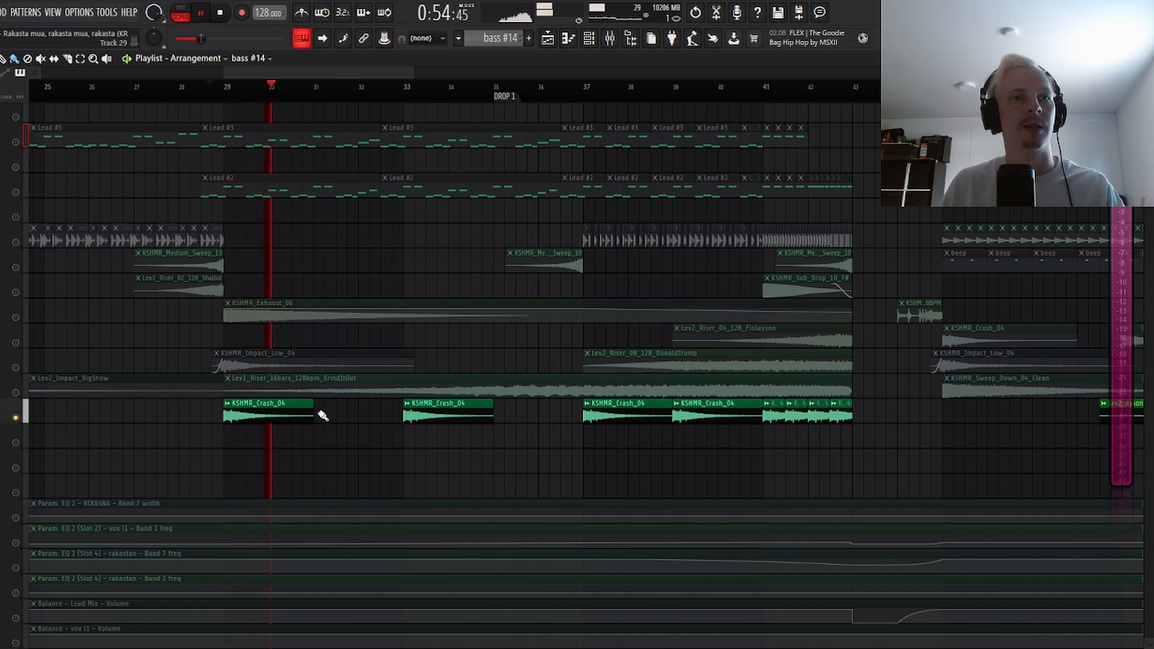
key(space)
Step: Solo the Lev3_Riser_16bars_128bpm_GrindItOut track, listen to it around bar 33, stop playback and restore all tracks
ctrl+click(15, 392)
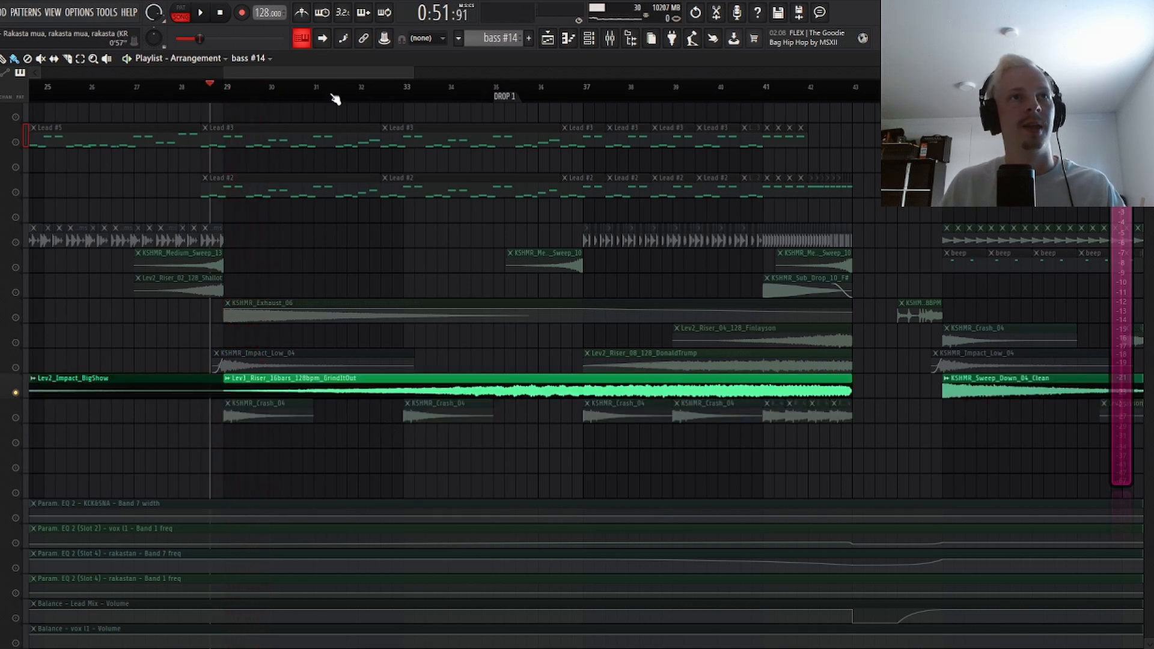
key(space)
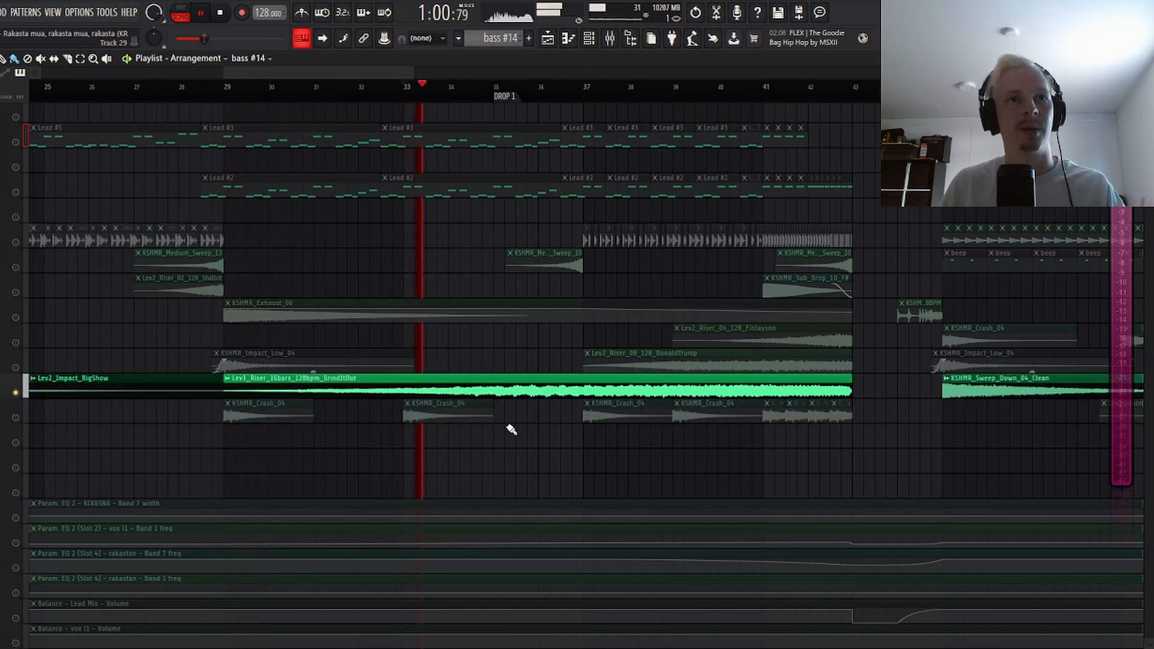
key(space)
ctrl+click(17, 393)
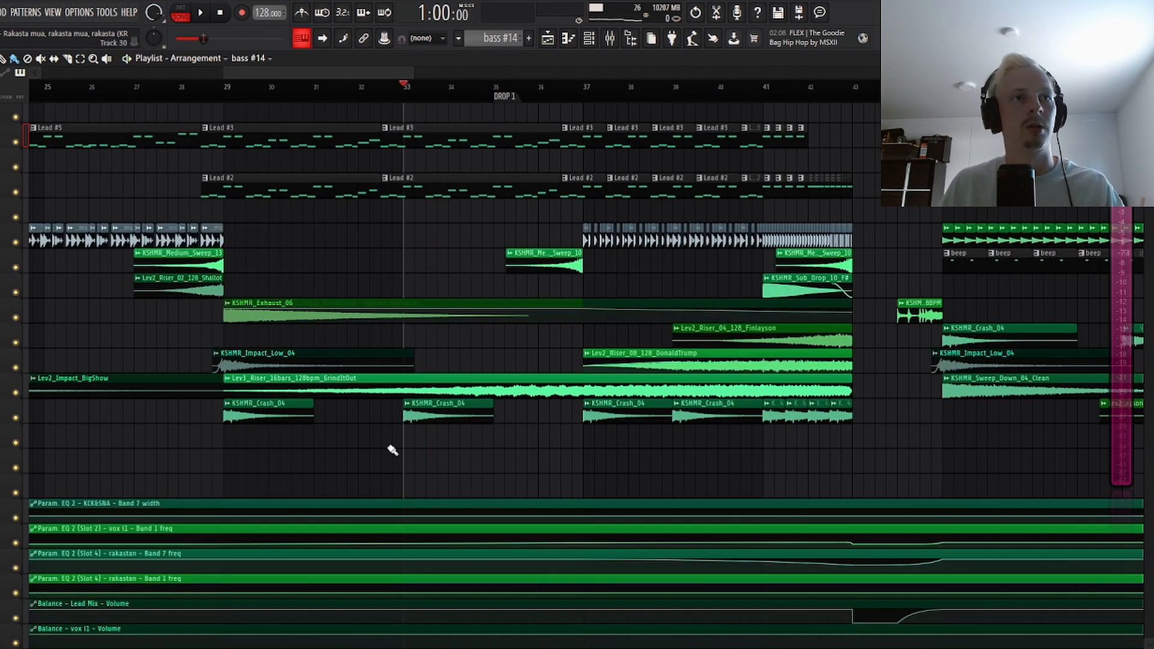
Step: Solo the KSHMR_Medium_Sweep_10 track, play its sweep from after the DROP 1 marker into bar 37, and restore all tracks
scroll(636, 393, up, 3)
click(510, 93)
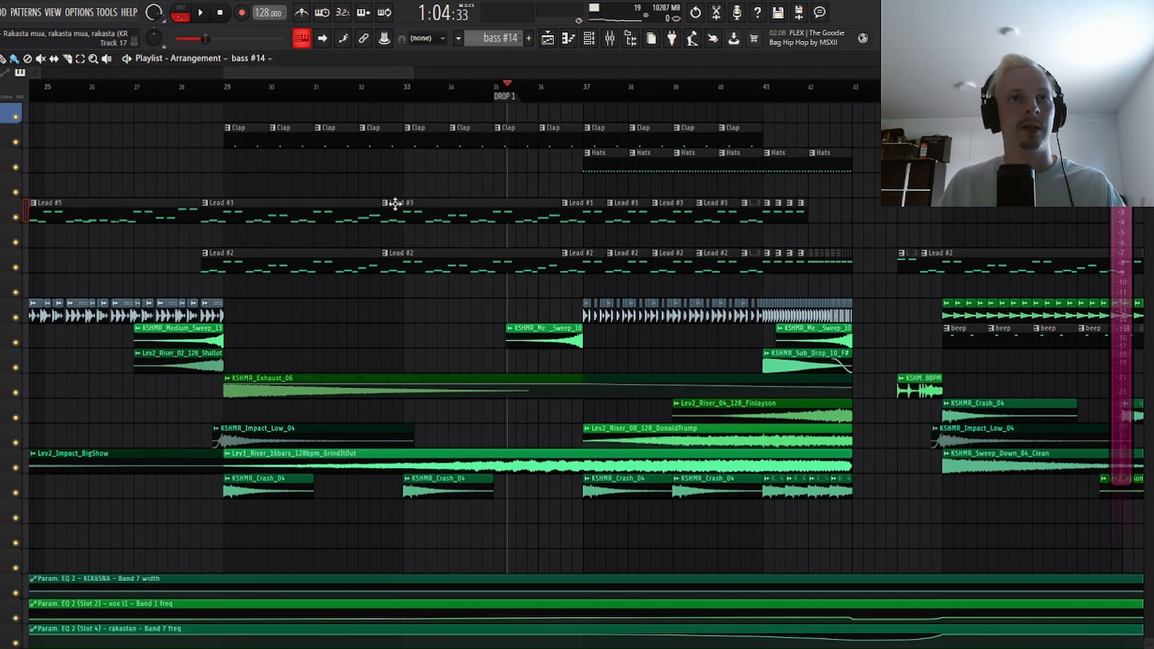
ctrl+click(16, 343)
key(space)
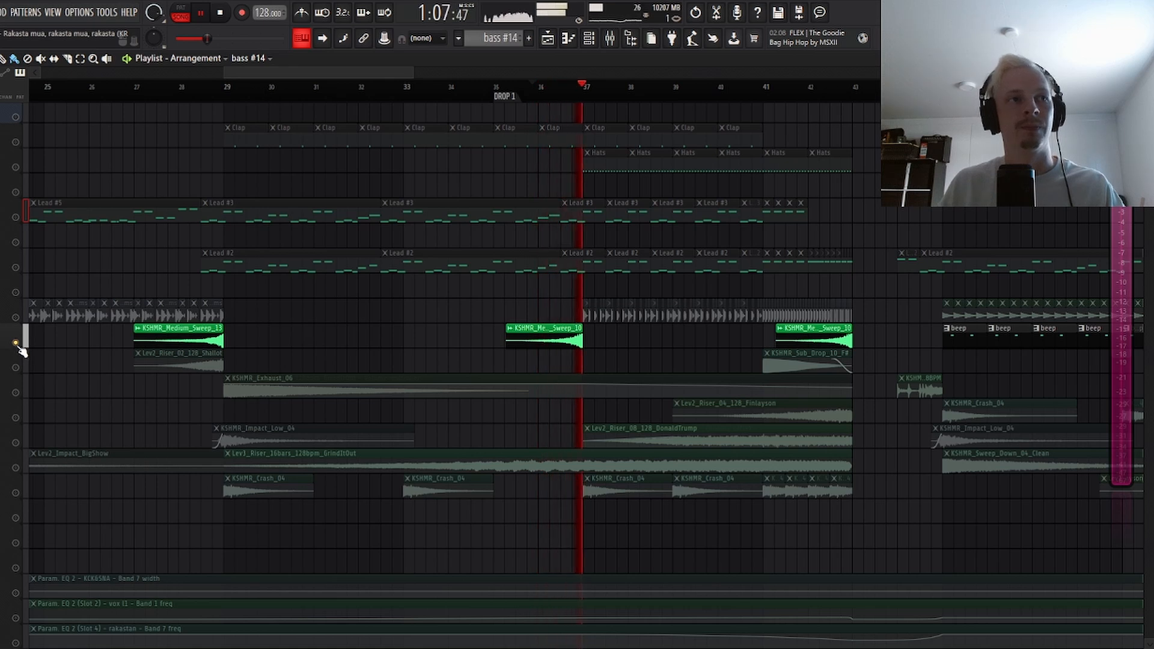
ctrl+click(16, 343)
key(space)
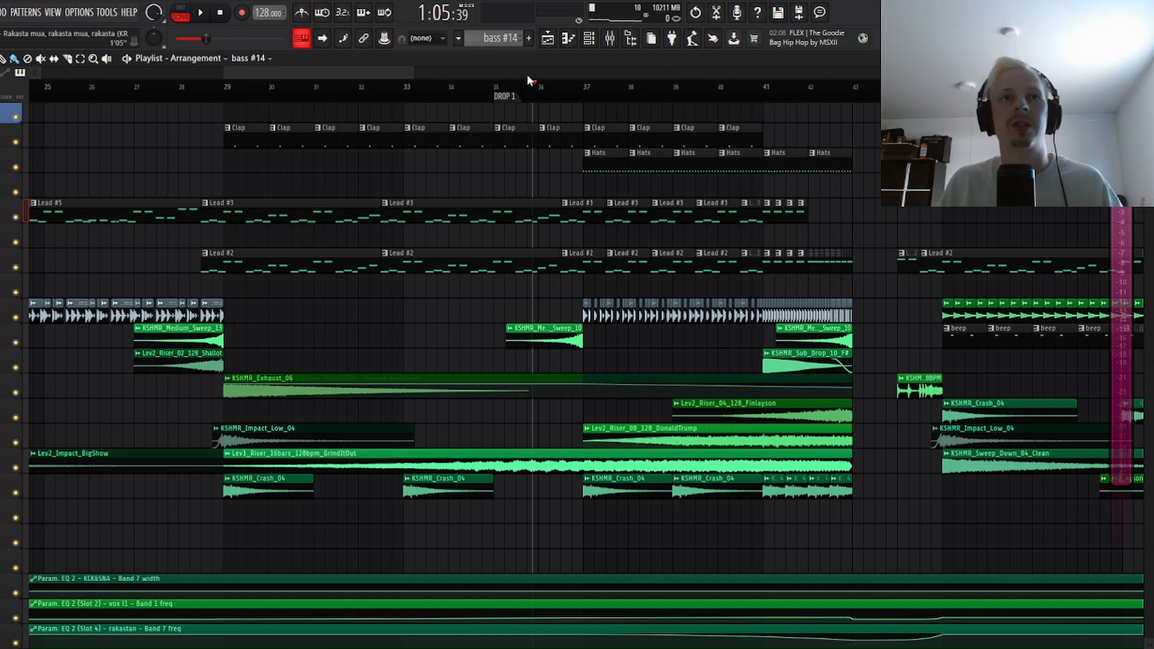
scroll(529, 81, down, 2)
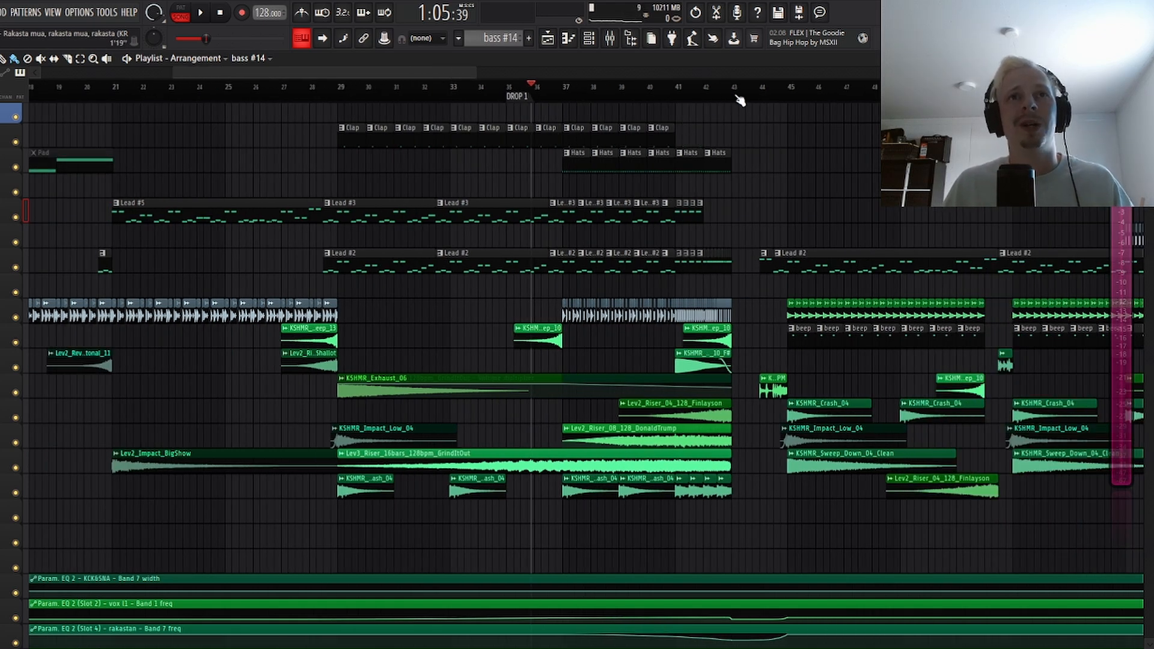
scroll(734, 100, up, 2)
key(F9)
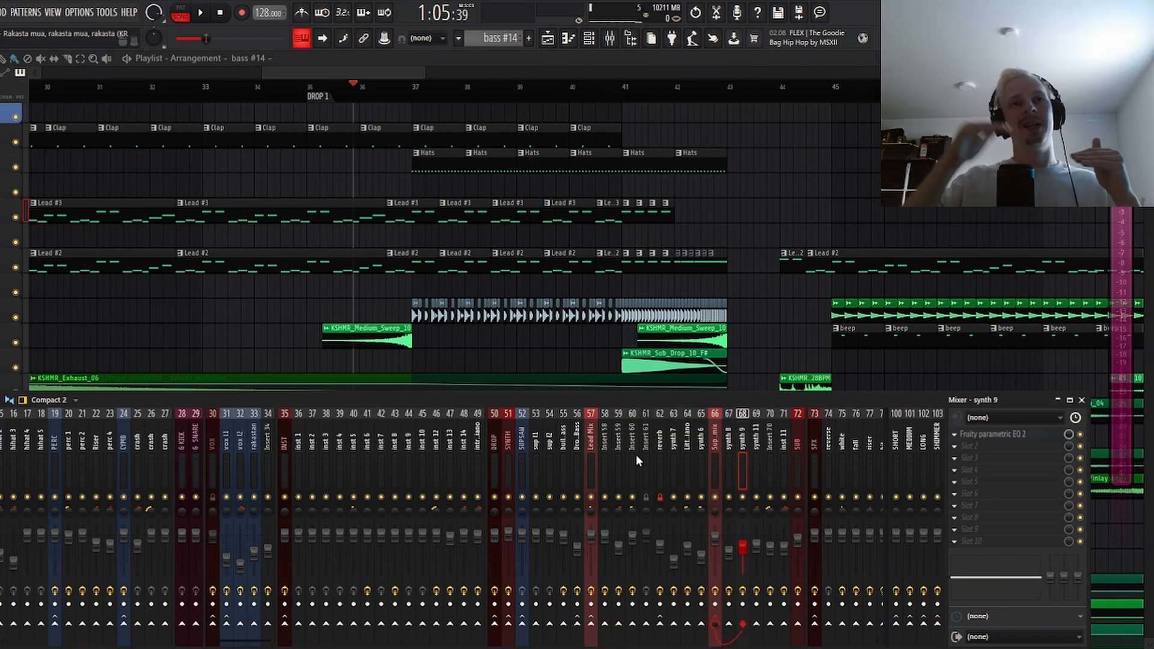
key(F9)
scroll(653, 75, down, 2)
Step: Solo the SFX bus in the mixer and listen to the effects from bar 29, skipping ahead to the DROP 1 marker
key(F9)
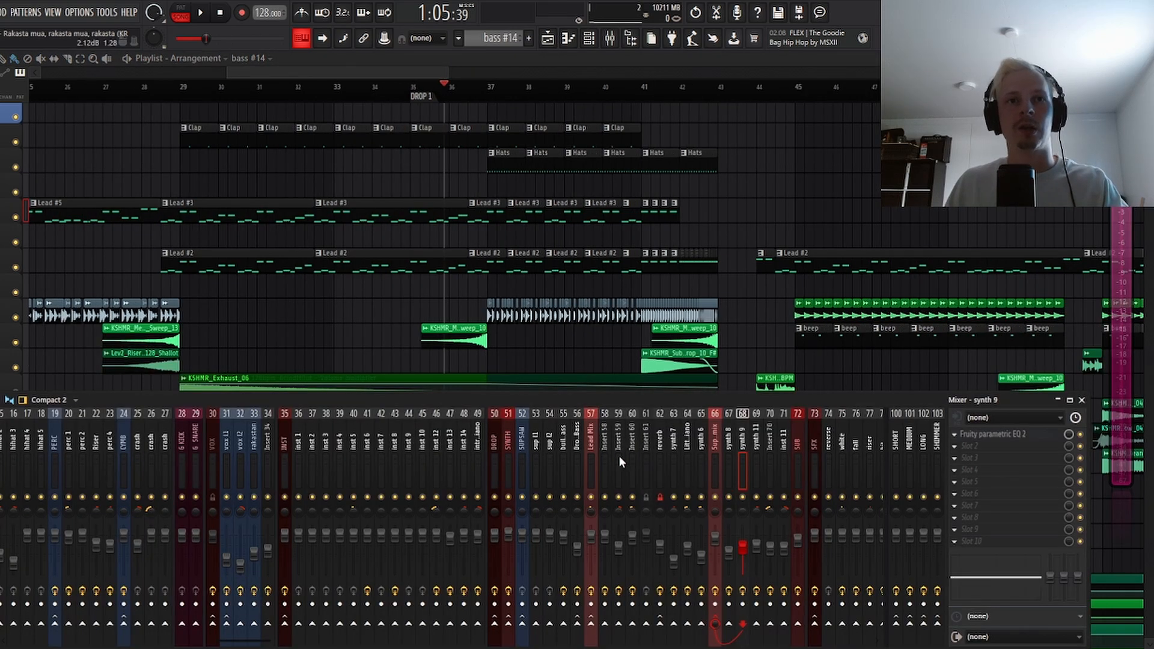
scroll(622, 455, right, 5)
click(687, 478)
click(183, 90)
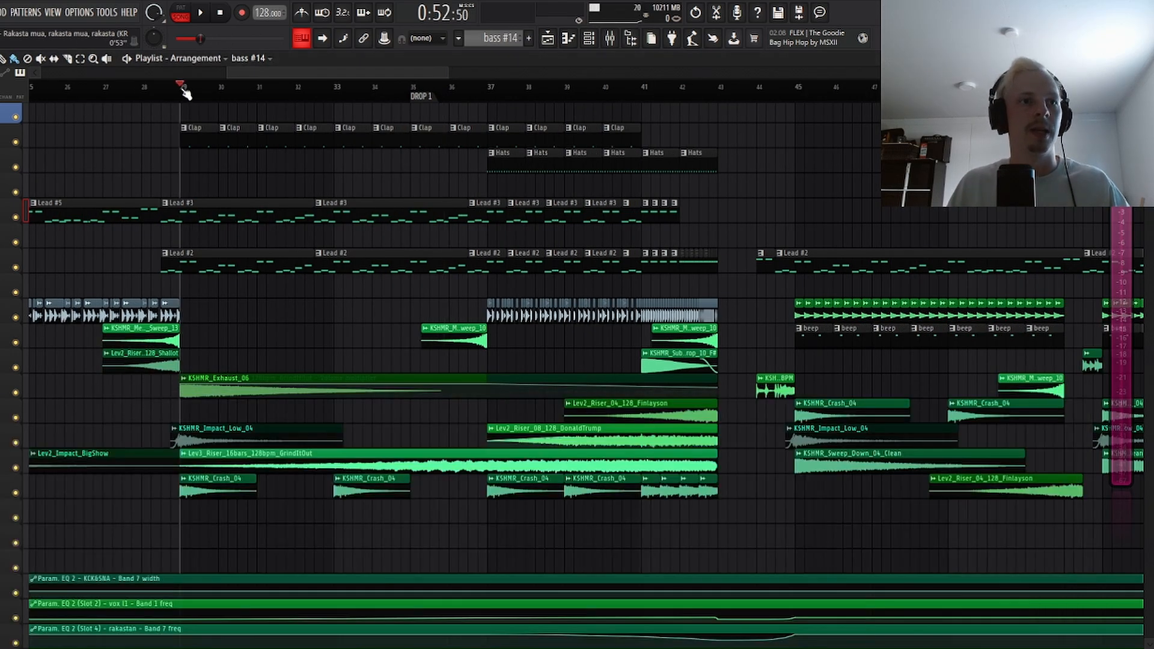
key(space)
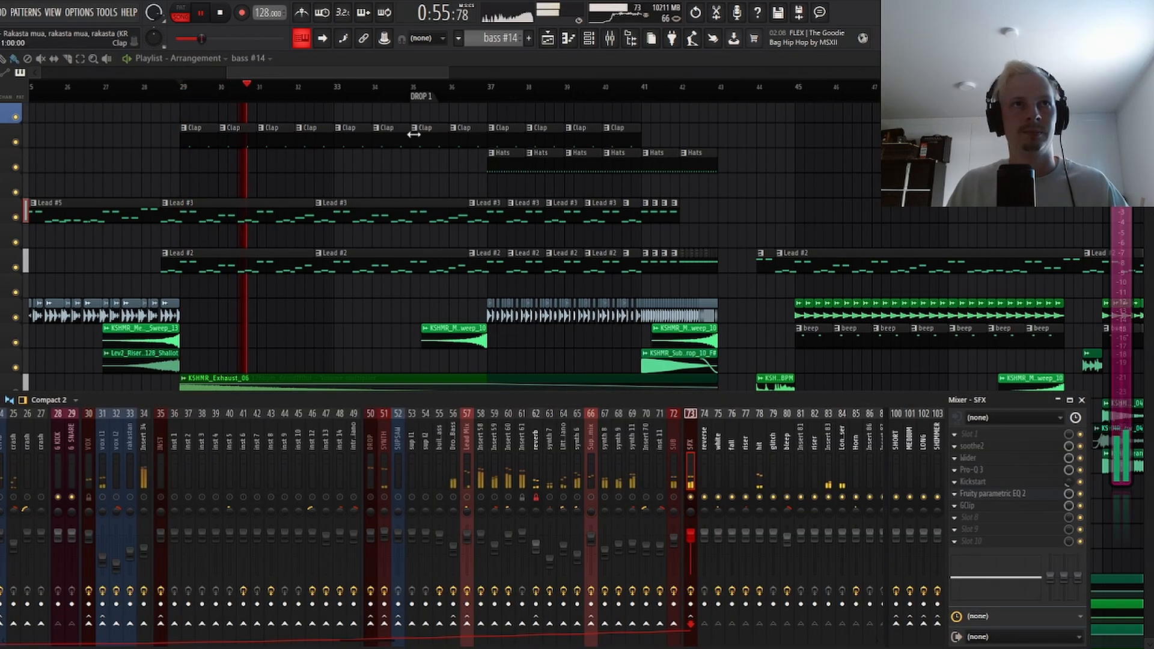
key(F9)
click(412, 90)
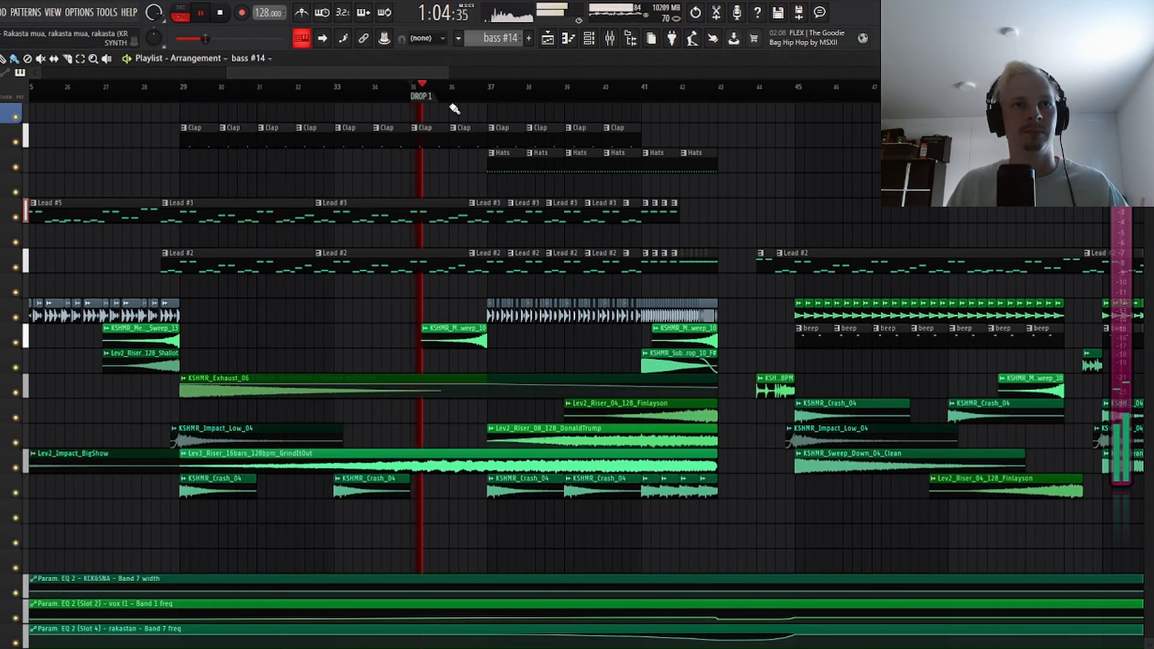
Step: Skip ahead to just before bar 37, listen to the build-up effects past bar 42, and stop playback
click(482, 96)
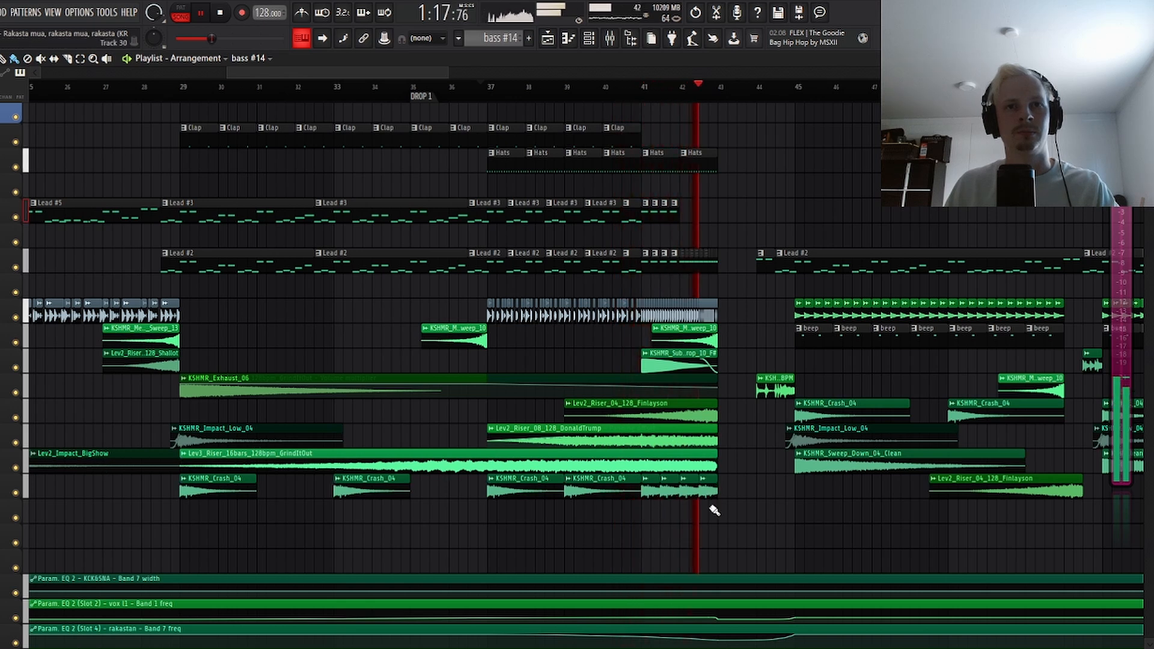
key(space)
scroll(484, 335, up, 5)
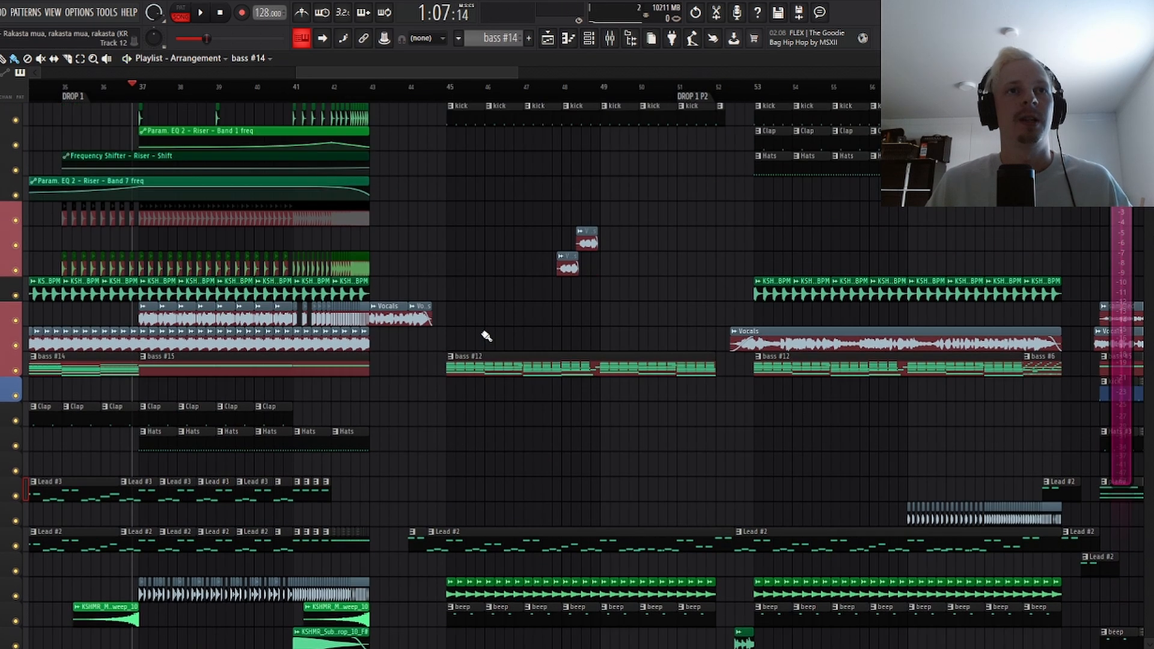
scroll(541, 107, down, 4)
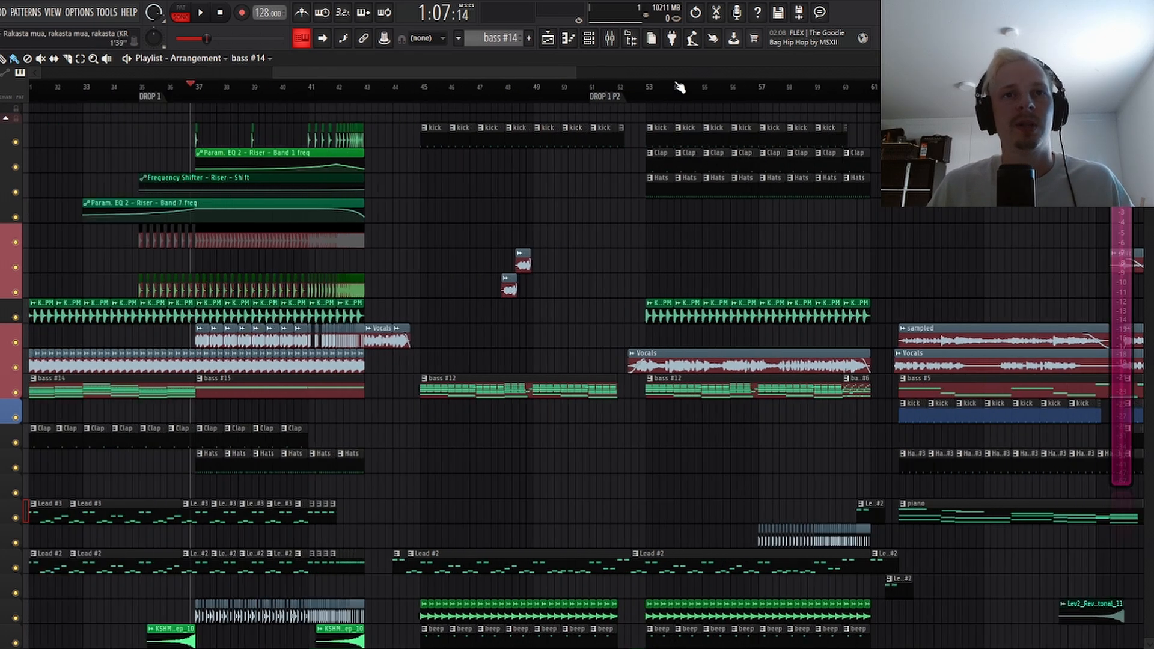
Step: Solo the bass #12 track at bar 45, examine the pattern's layers in the piano roll and Channel rack, and restore all tracks
click(271, 94)
scroll(294, 241, down, 3)
right_click(16, 320)
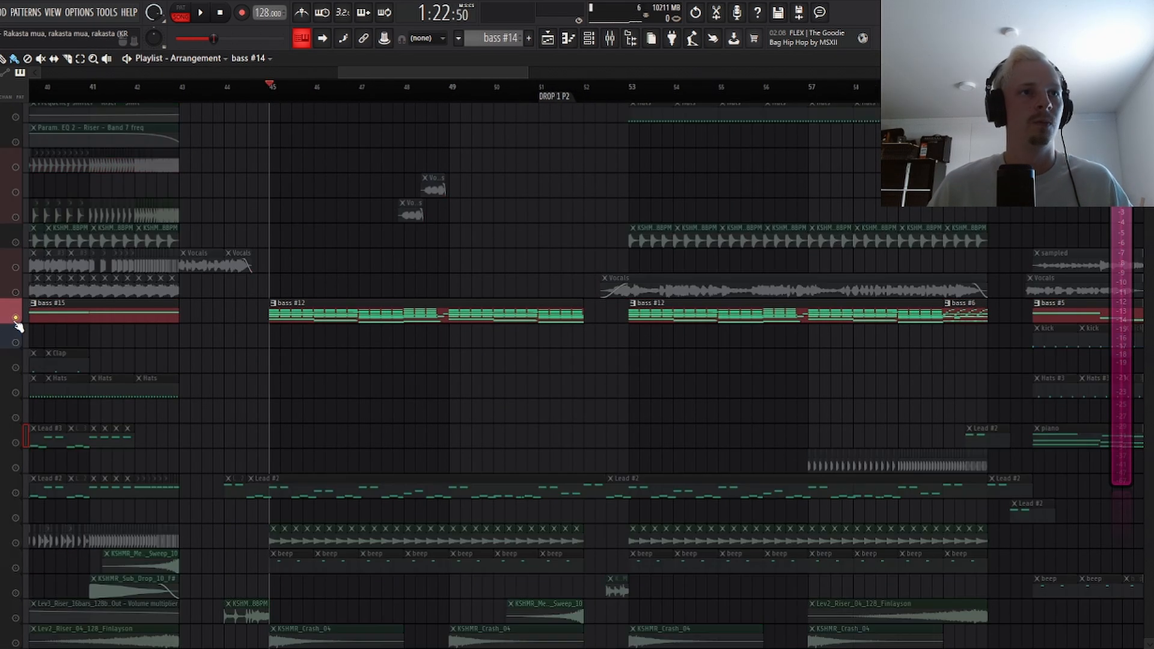
double_click(313, 318)
click(753, 90)
key(F6)
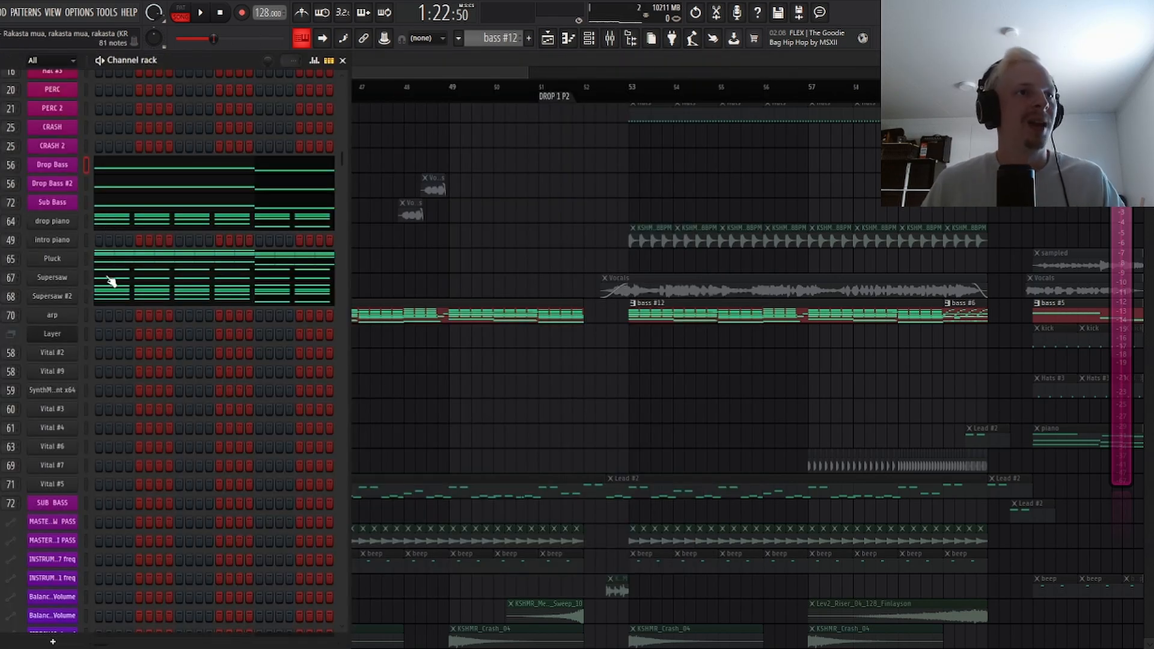
drag(443, 76, 411, 79)
Step: Solo the beep track, listen to it from just after bar 45, stop playback and restore all tracks
click(470, 84)
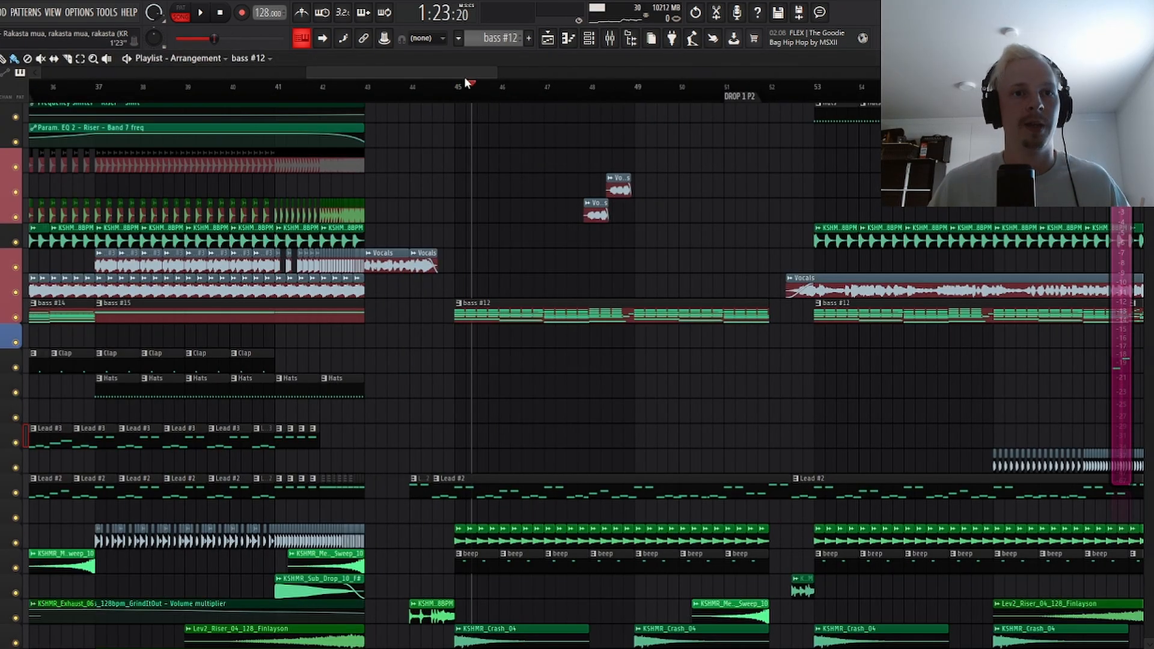
scroll(550, 487, down, 3)
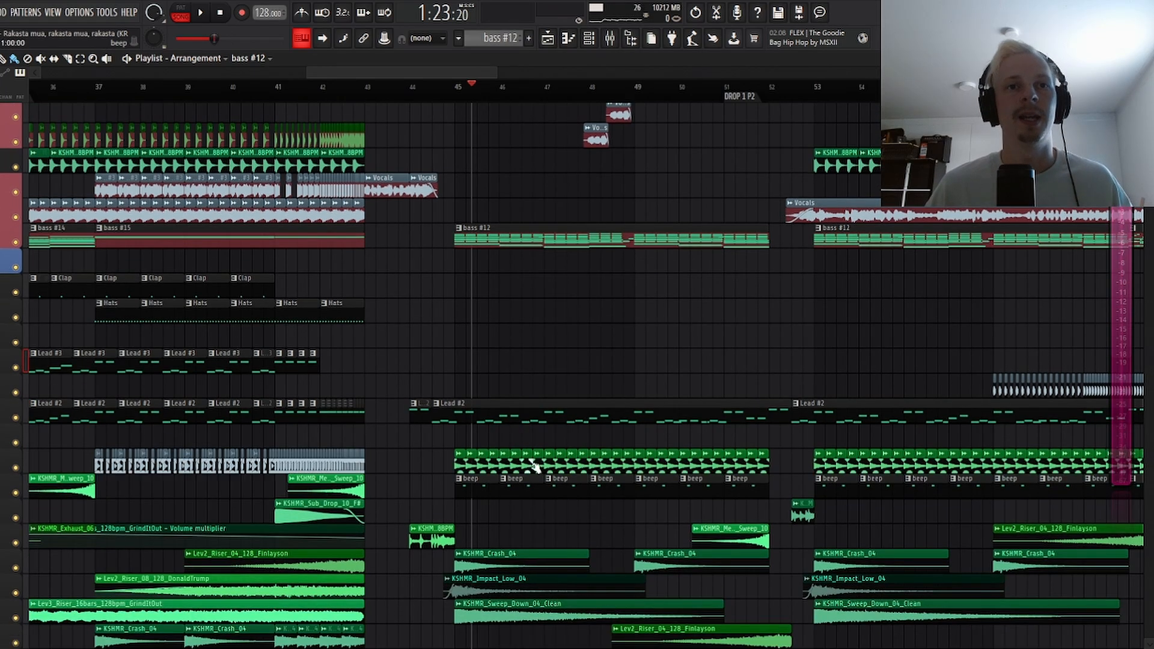
scroll(493, 90, right, 2)
scroll(453, 483, down, 1)
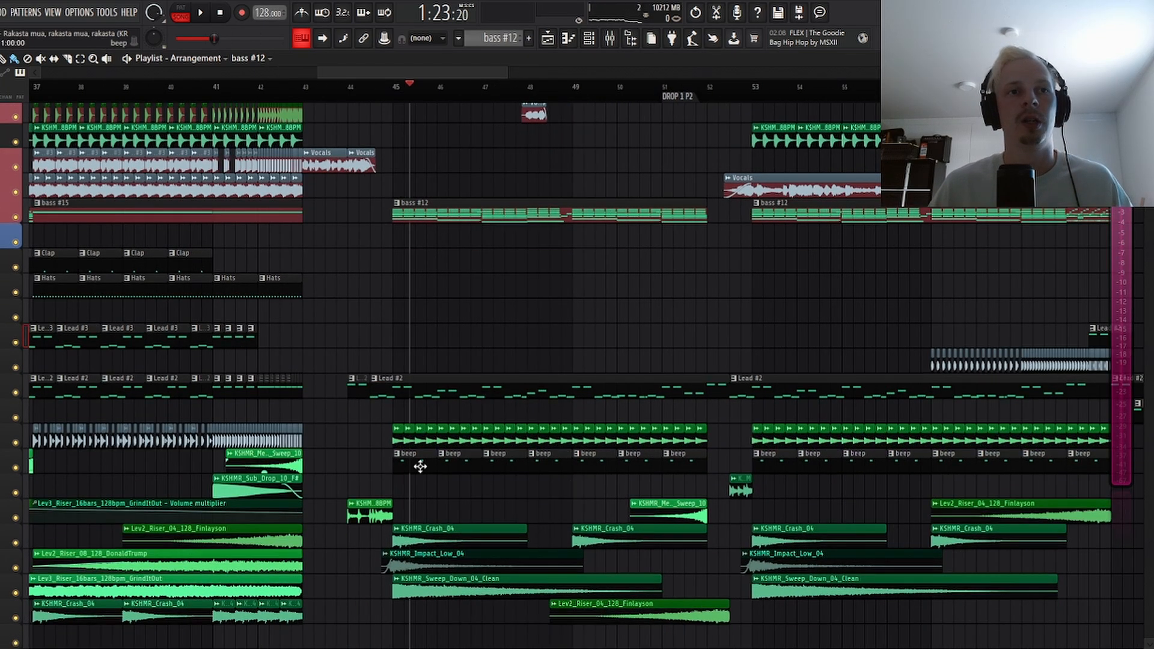
right_click(15, 468)
key(space)
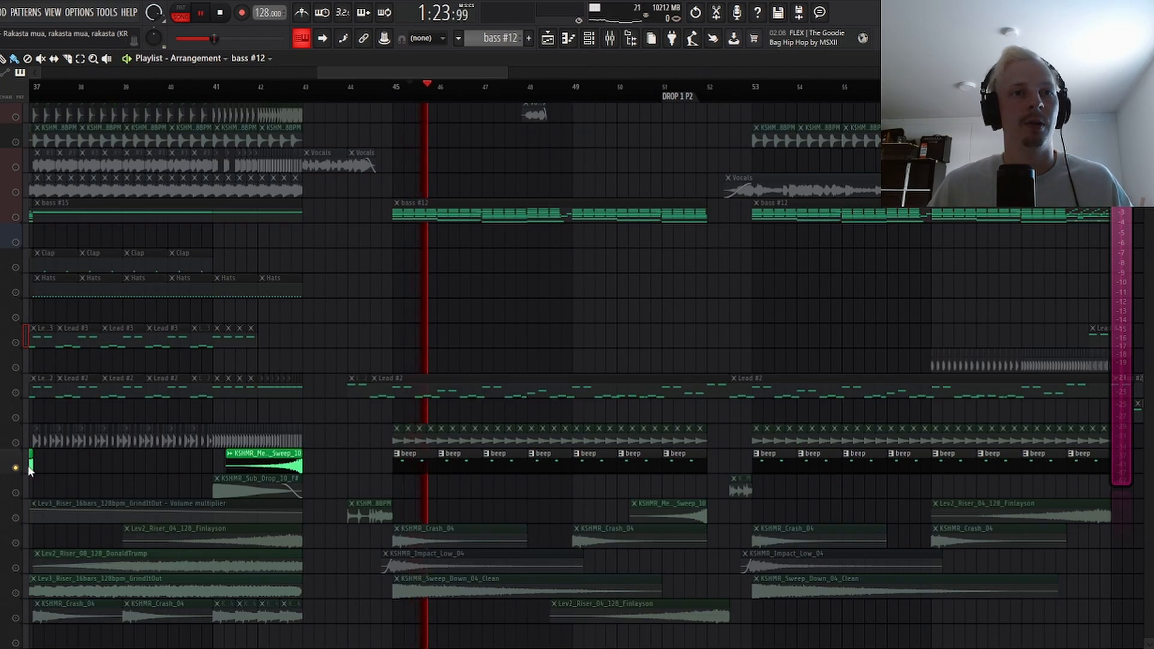
key(space)
right_click(15, 468)
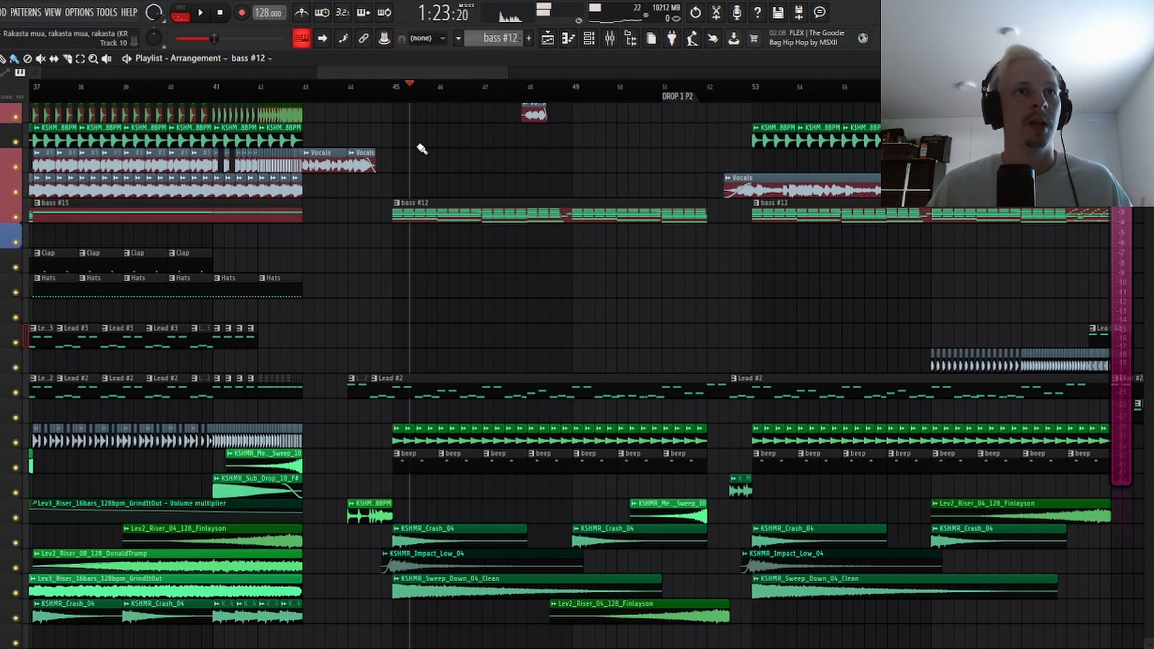
Step: Solo the DROP bus in the mixer and listen to the drop from bar 45 to just before bar 49
click(394, 86)
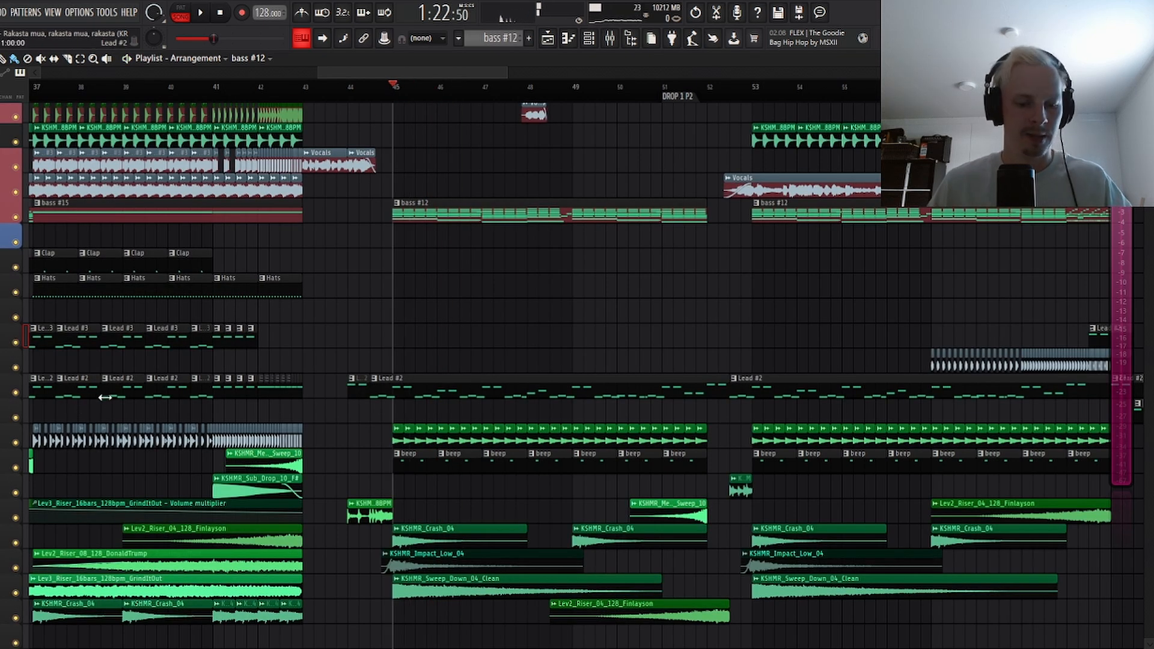
key(F9)
click(374, 461)
key(space)
key(F9)
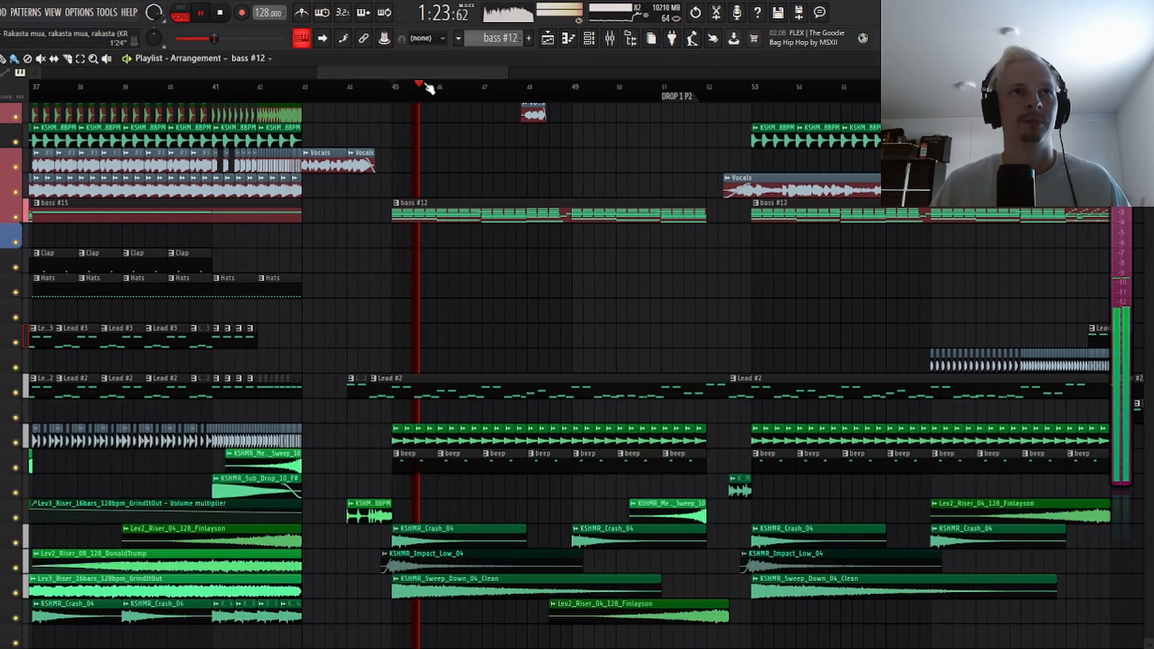
scroll(430, 90, down, 2)
scroll(531, 95, up, 3)
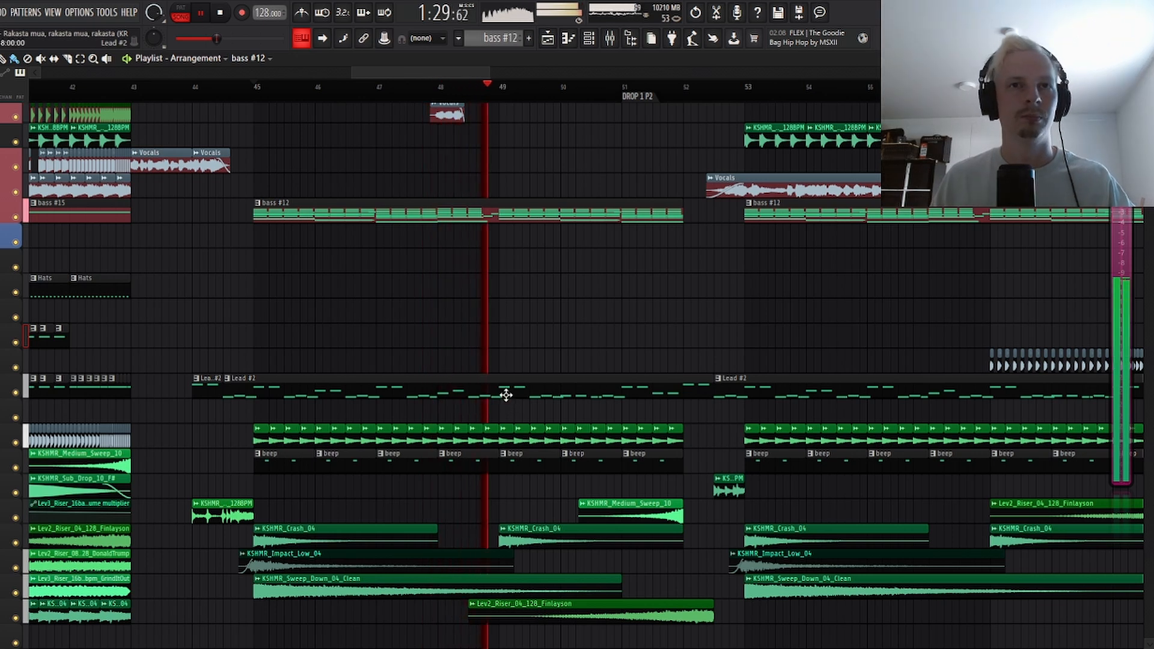
key(space)
Step: Inspect the Kickstart sidechain on the DROP bus, then briefly open and close its FabFilter Pro-L 2
key(F9)
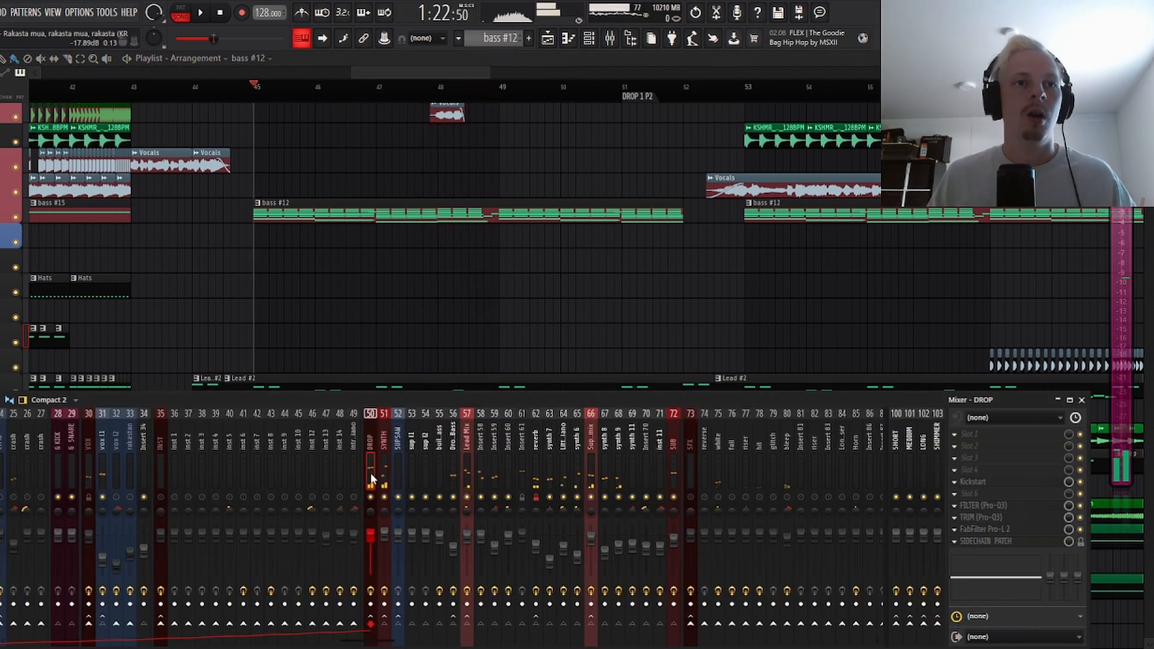
click(982, 483)
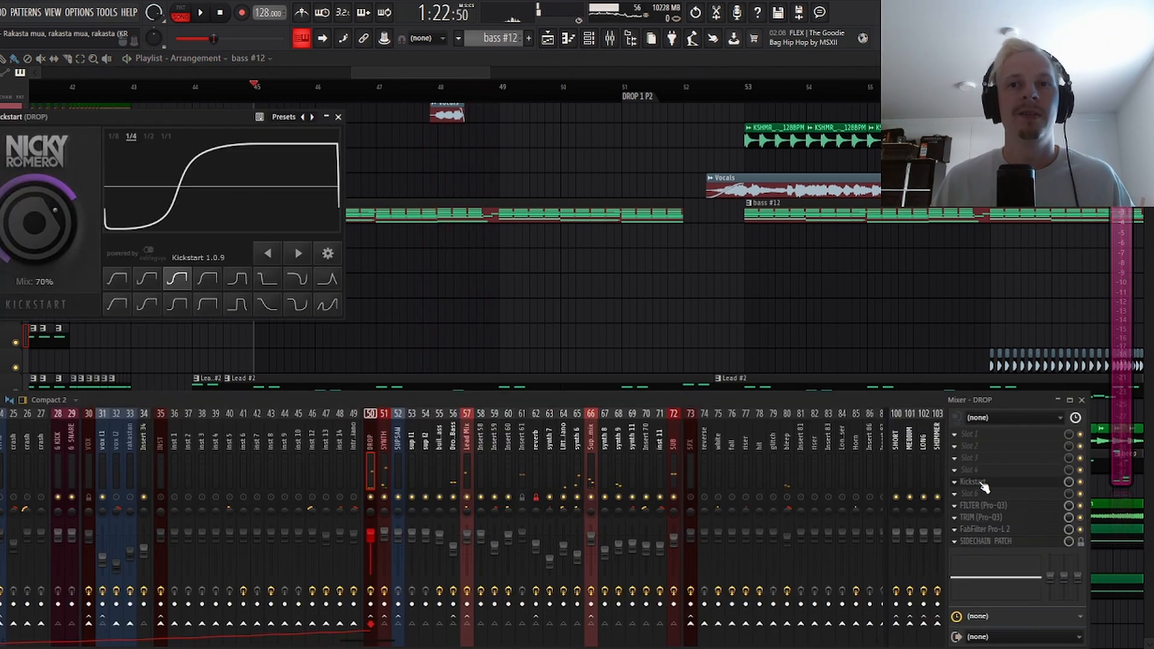
click(338, 116)
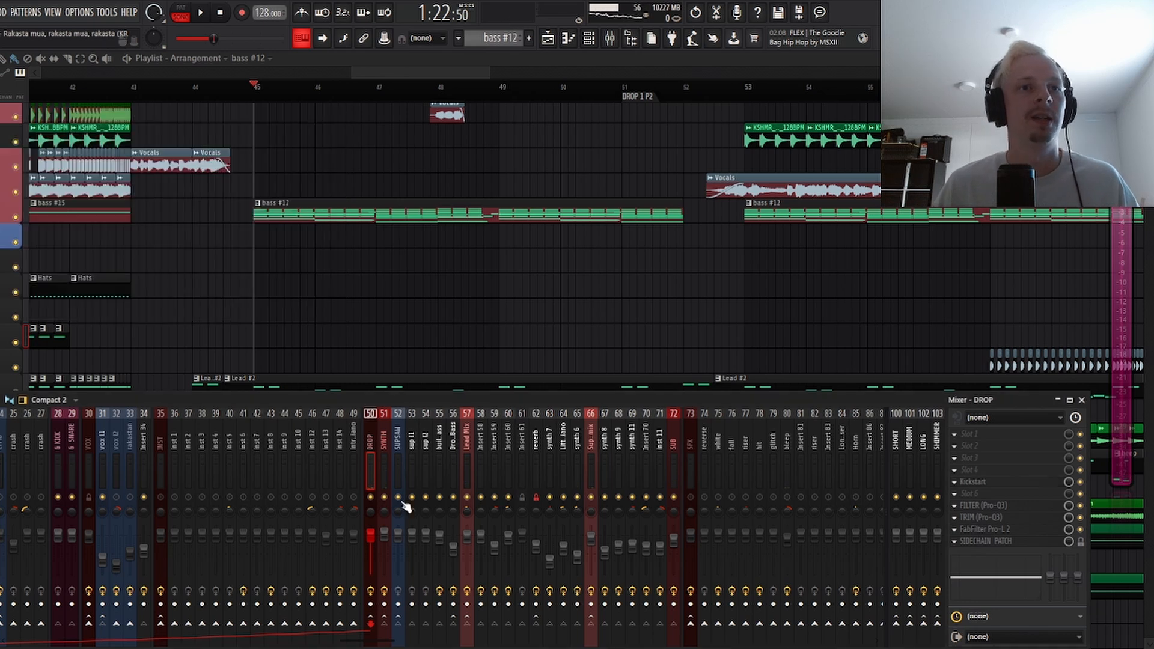
click(996, 530)
click(996, 531)
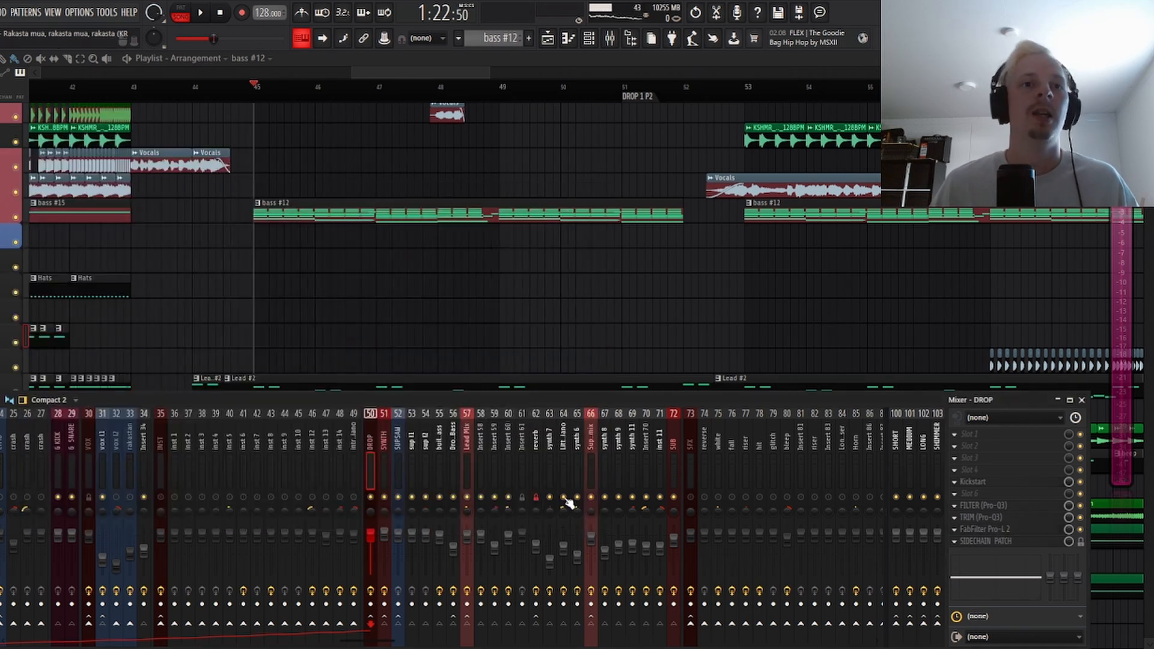
Step: Inspect the GClip clipper on the Lead Mix track and select mixer track 66
click(464, 459)
click(973, 519)
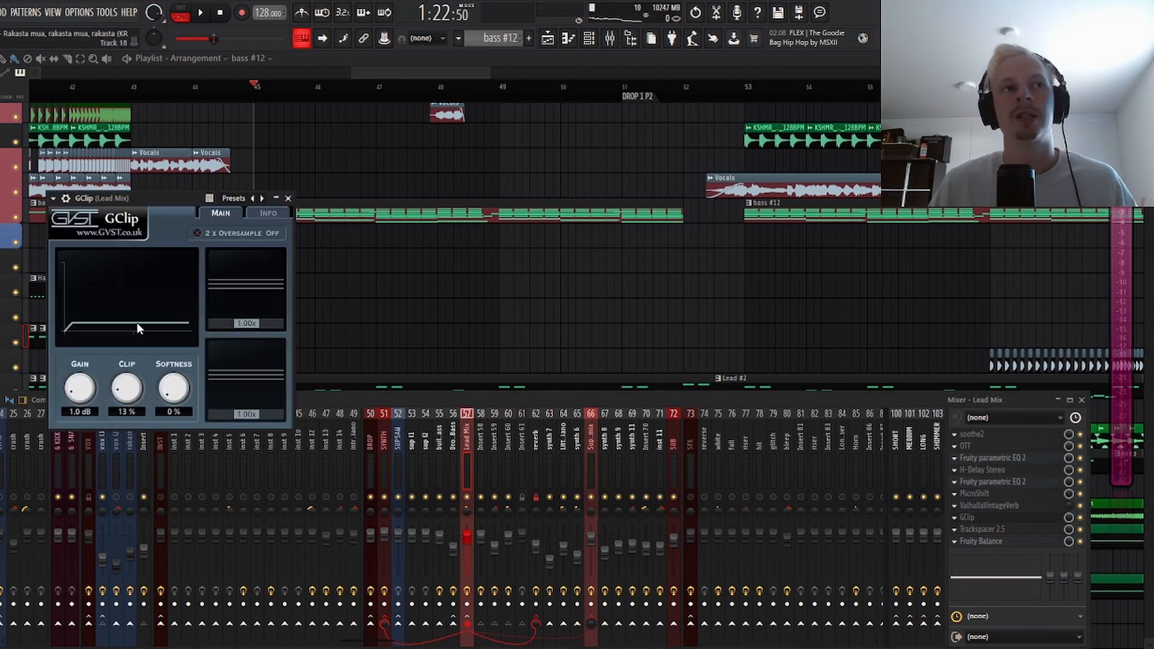
click(288, 198)
click(588, 476)
Step: Examine the FabFilter Pro-L 2 limiter settings on the DROP bus and close the plugin
click(370, 465)
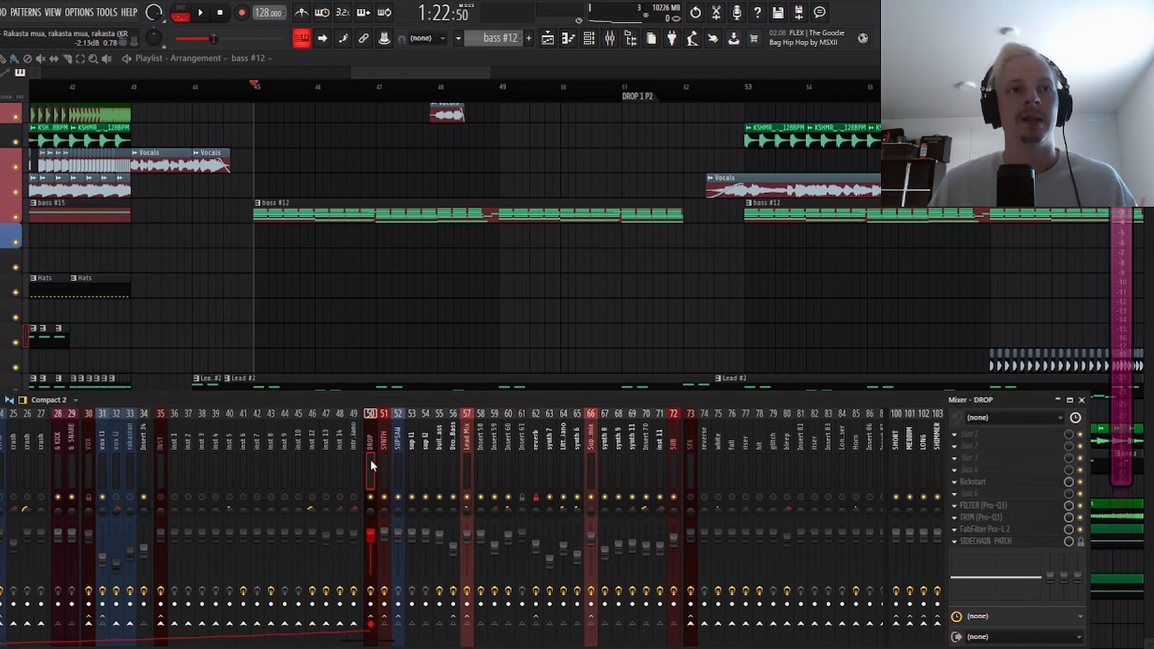
click(991, 530)
drag(167, 162, 251, 173)
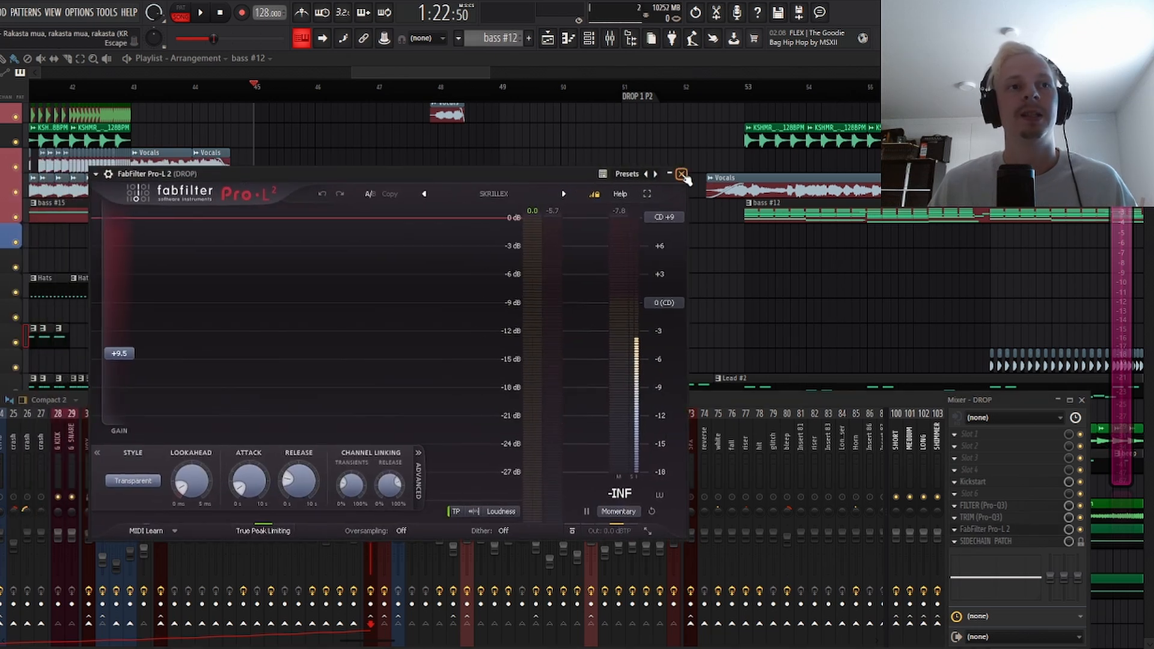
click(682, 174)
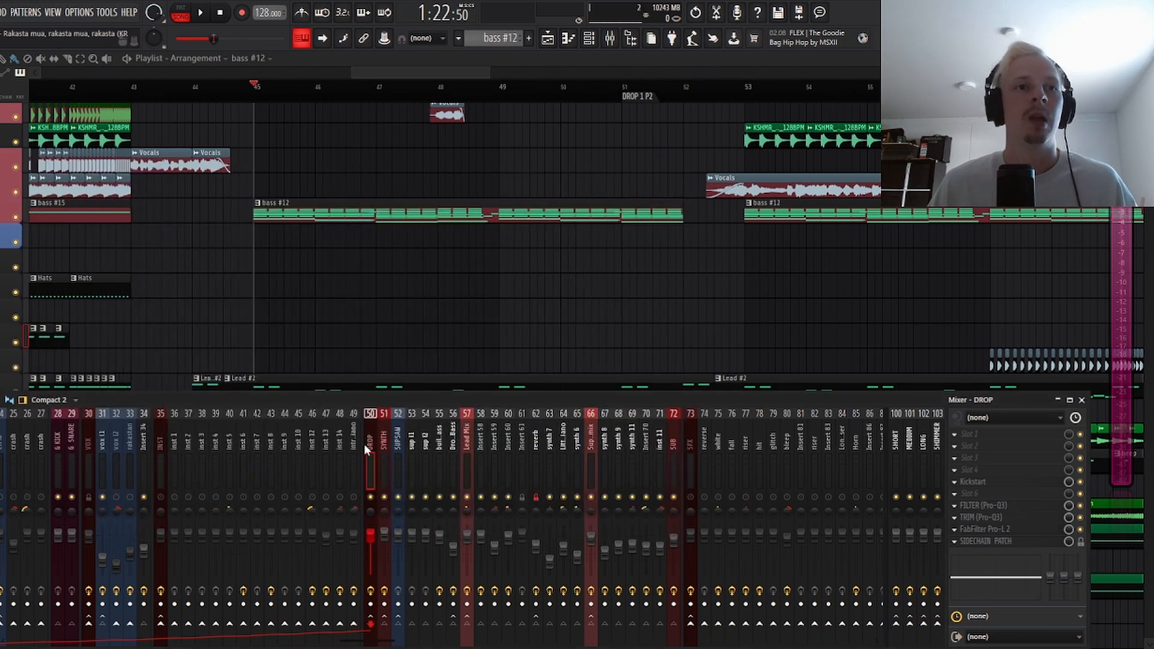
Step: Look over how the drop's kick, bass, lead, vocal and effect clips are arranged from bar 45 to past bar 61
key(F9)
scroll(442, 89, down, 1)
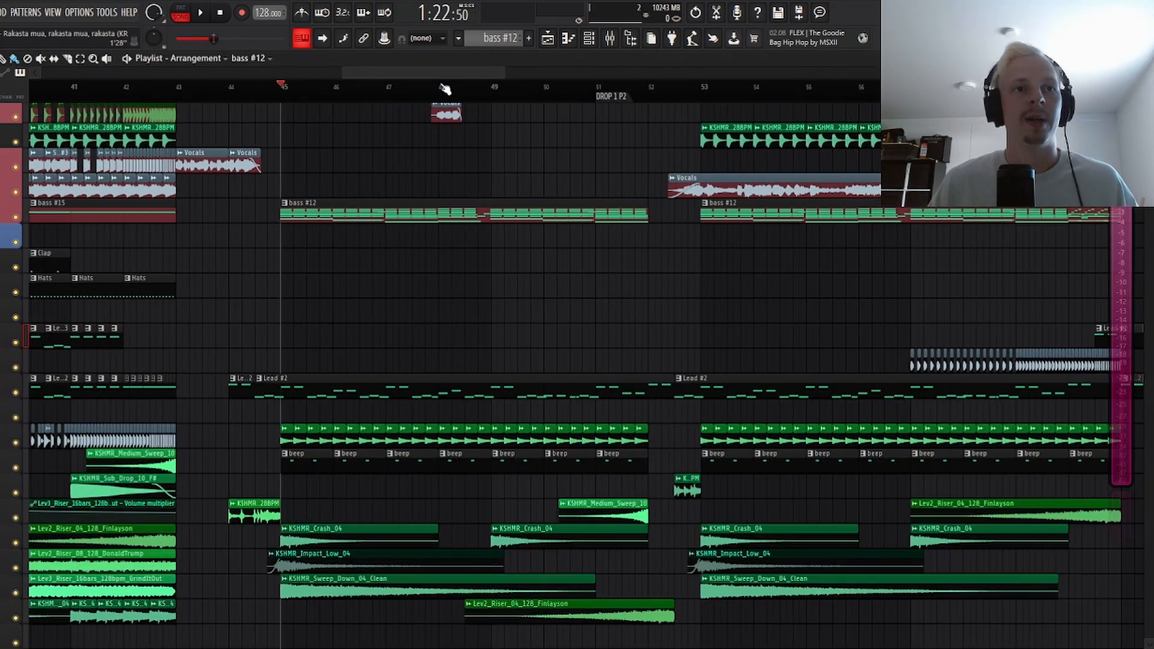
scroll(474, 90, up, 2)
scroll(291, 417, down, 3)
scroll(291, 417, up, 5)
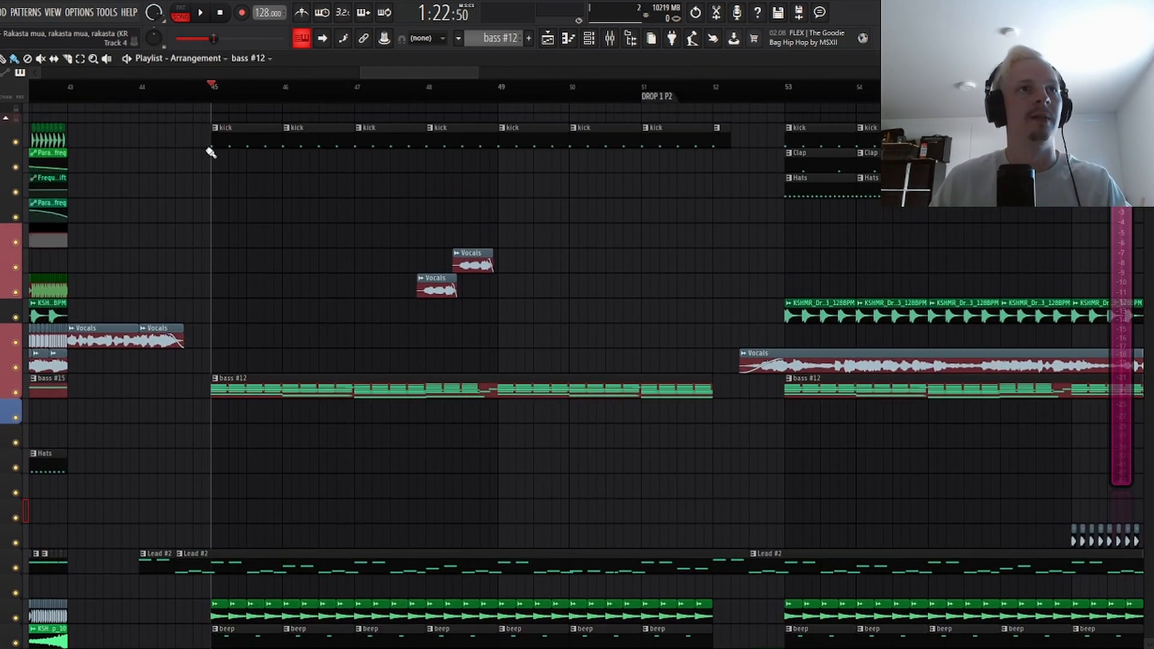
scroll(341, 98, down, 2)
key(F9)
scroll(363, 286, down, 2)
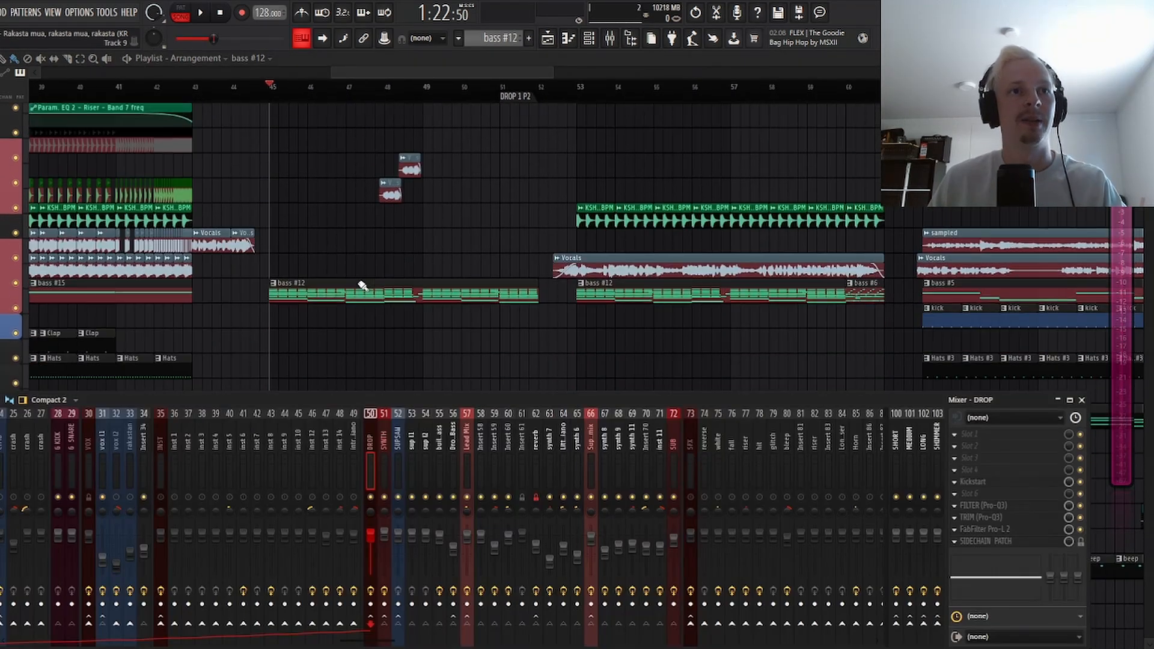
key(F9)
scroll(359, 96, up, 2)
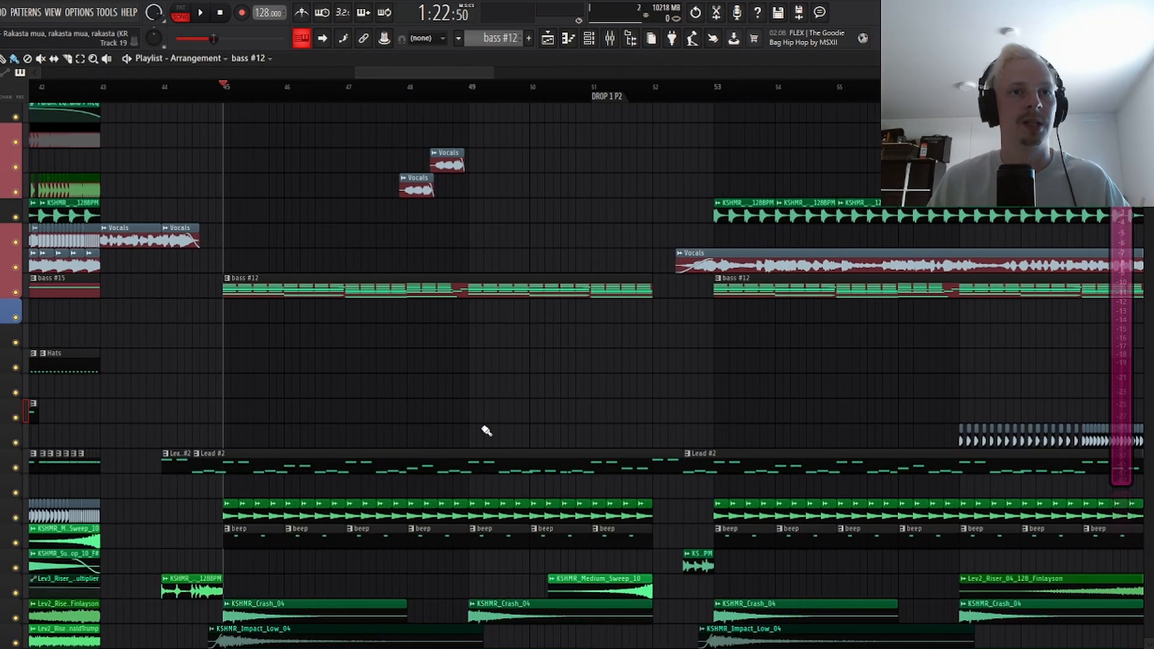
scroll(485, 430, down, 2)
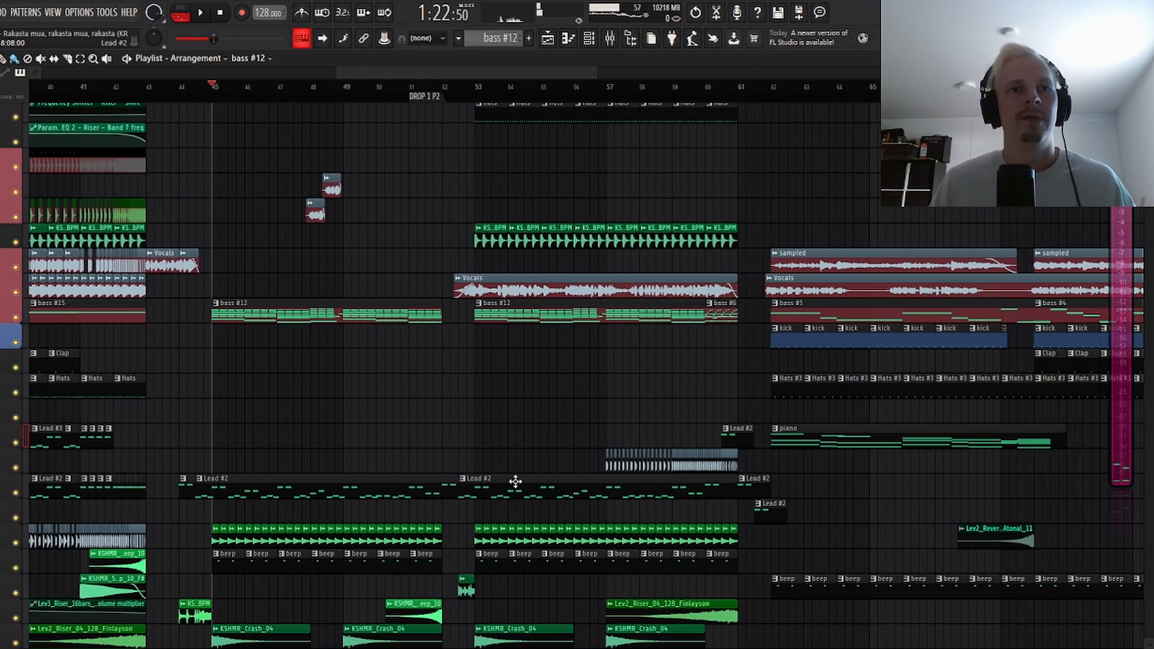
scroll(472, 97, up, 1)
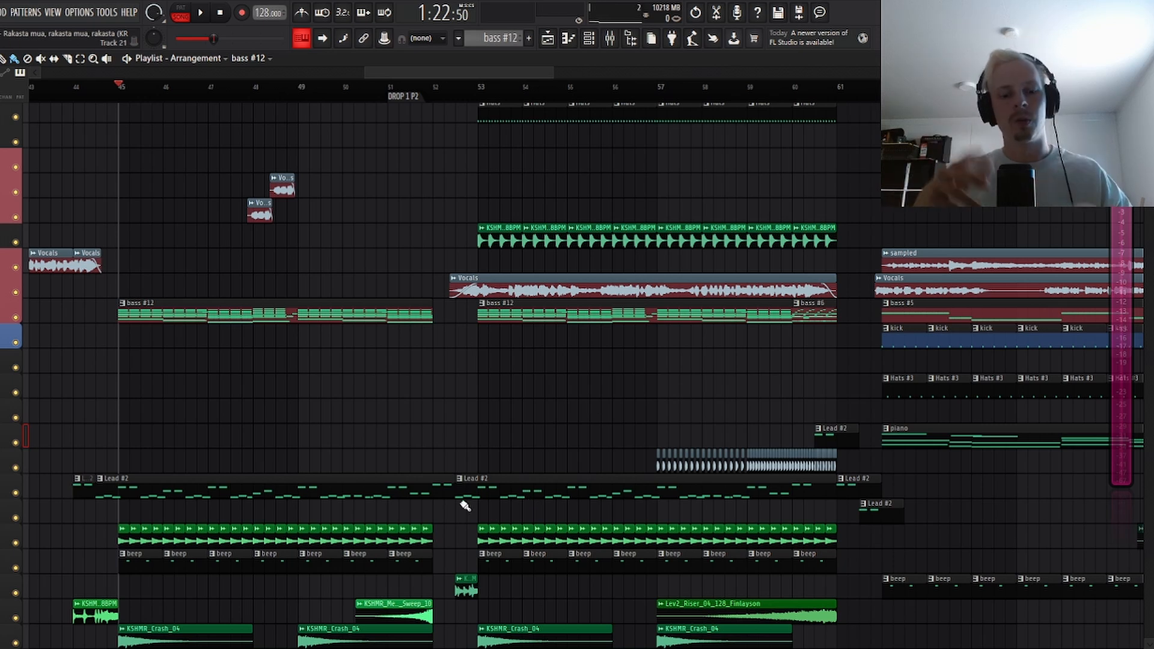
Step: Inspect Trackspacer 2.5 on the Lead Mix track, then close the plugin and the mixer
key(F9)
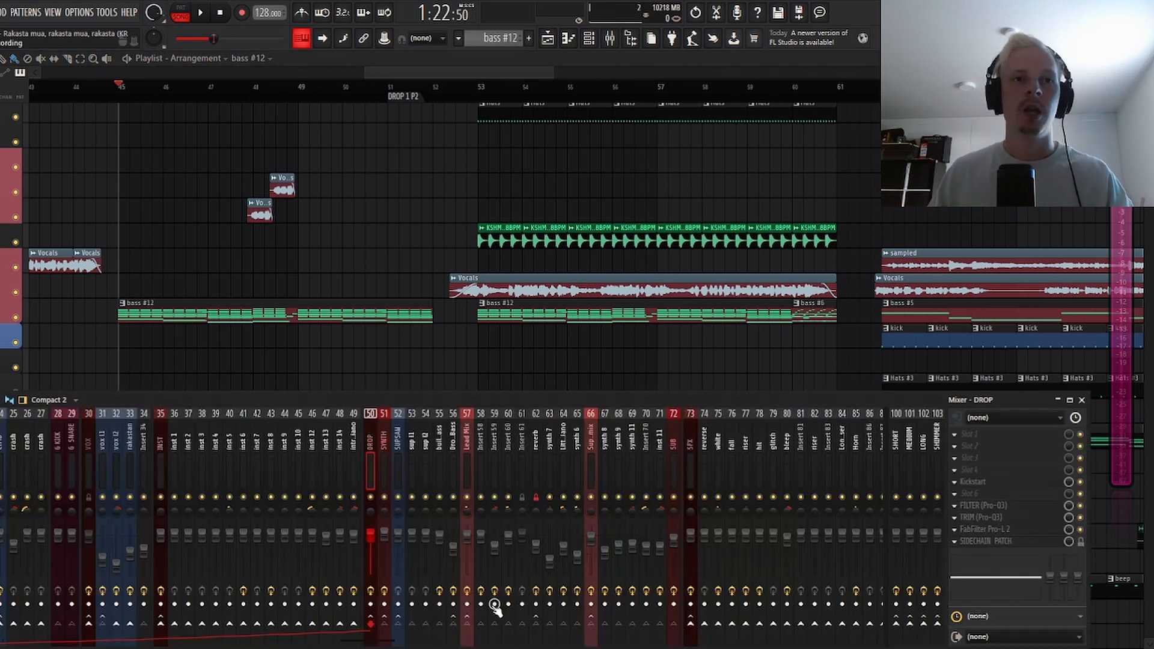
click(466, 478)
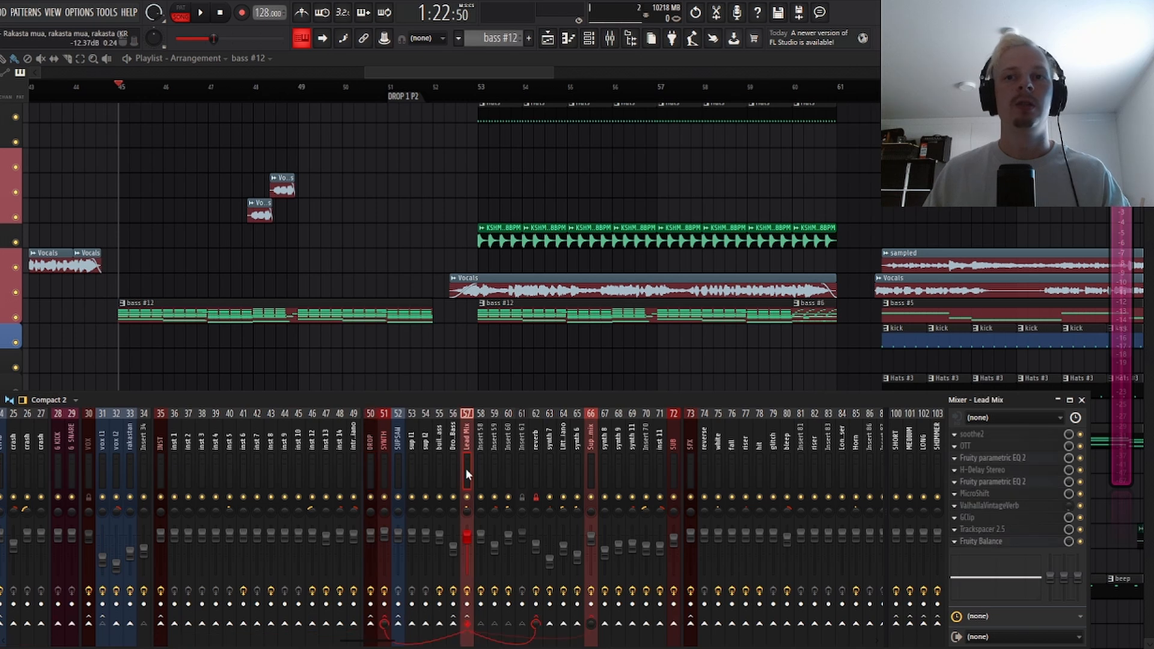
click(987, 532)
click(802, 121)
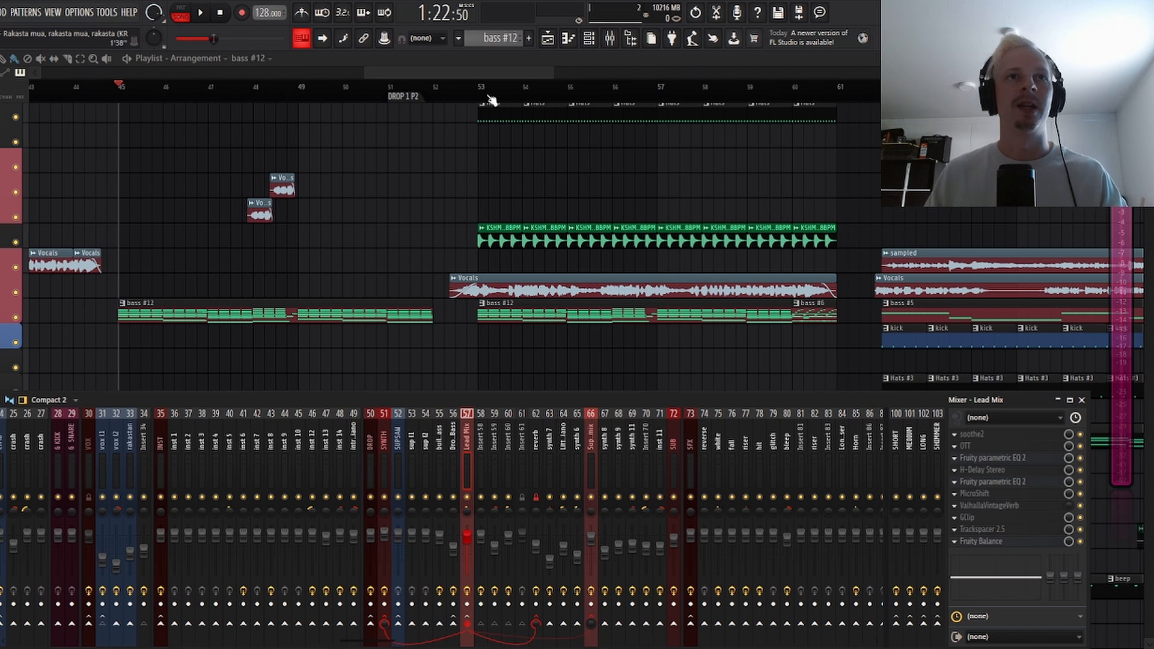
key(F9)
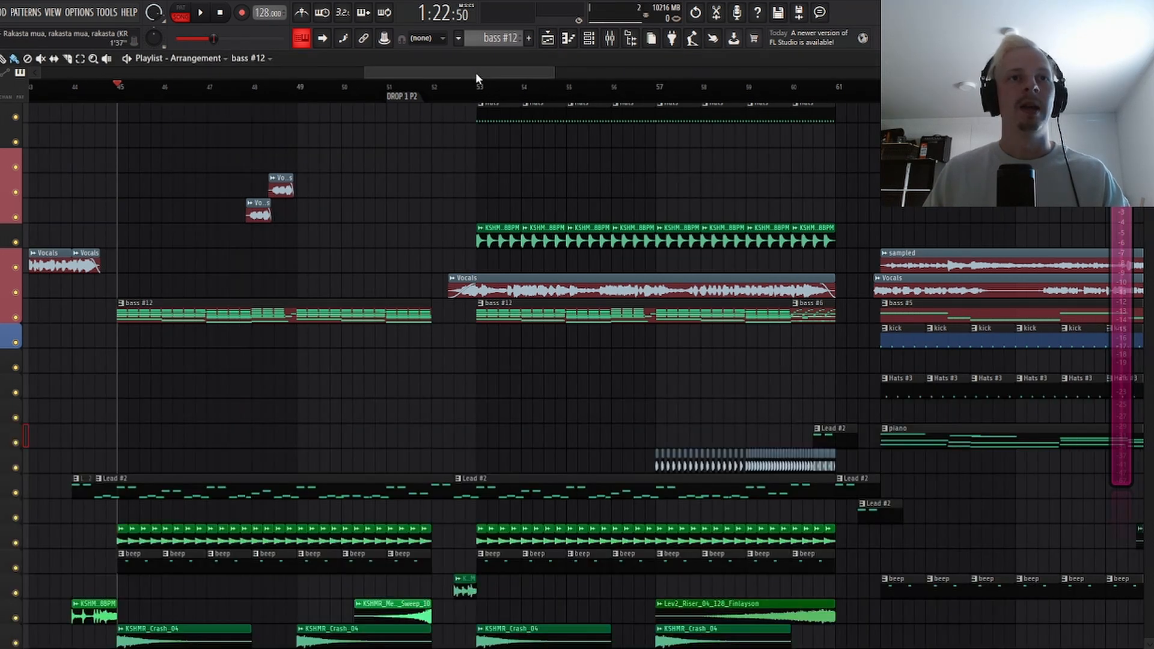
Step: Show the effects chain of the MASTER FX bus in the mixer
drag(475, 72, 479, 73)
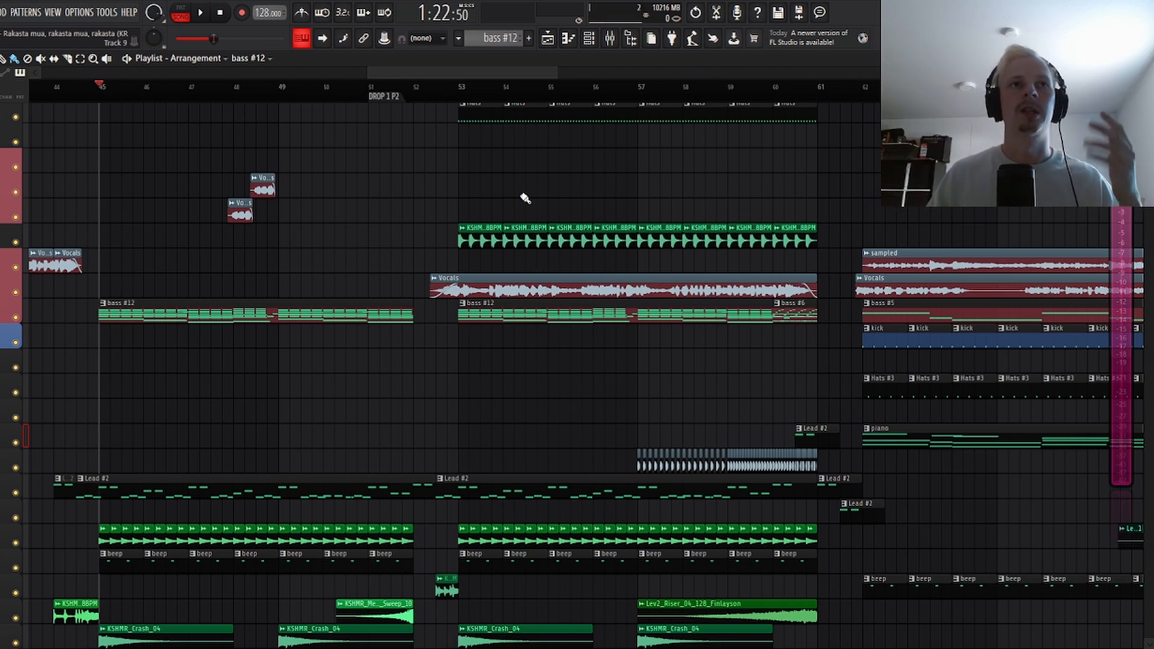
drag(489, 71, 479, 70)
scroll(484, 241, down, 3)
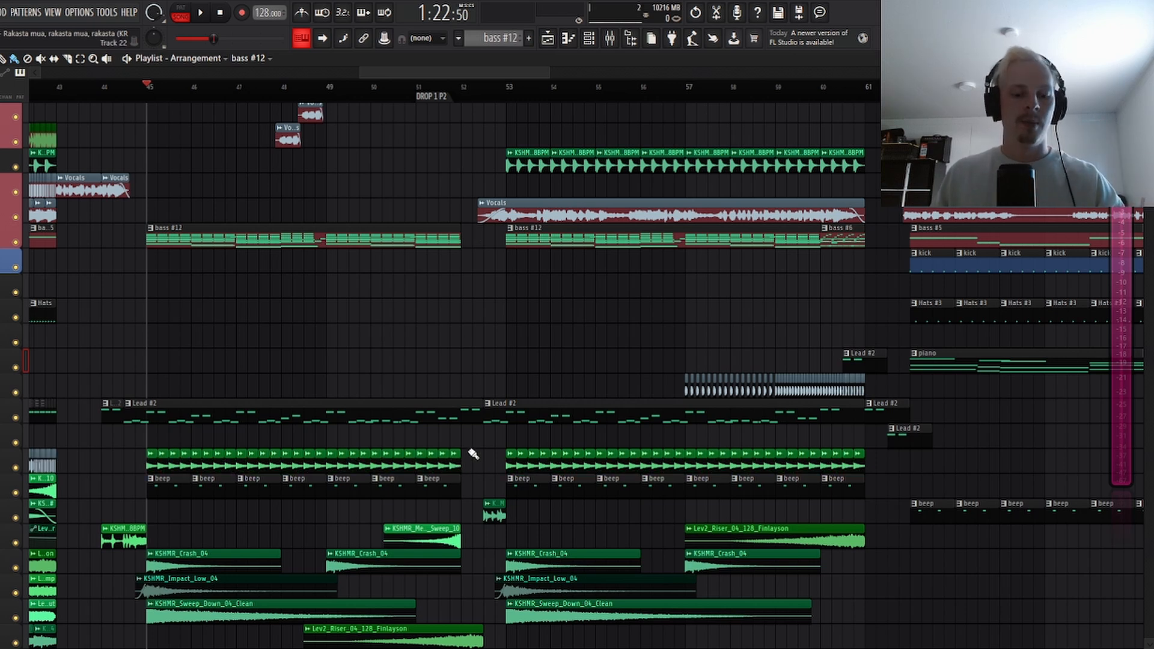
key(F9)
scroll(106, 459, left, 6)
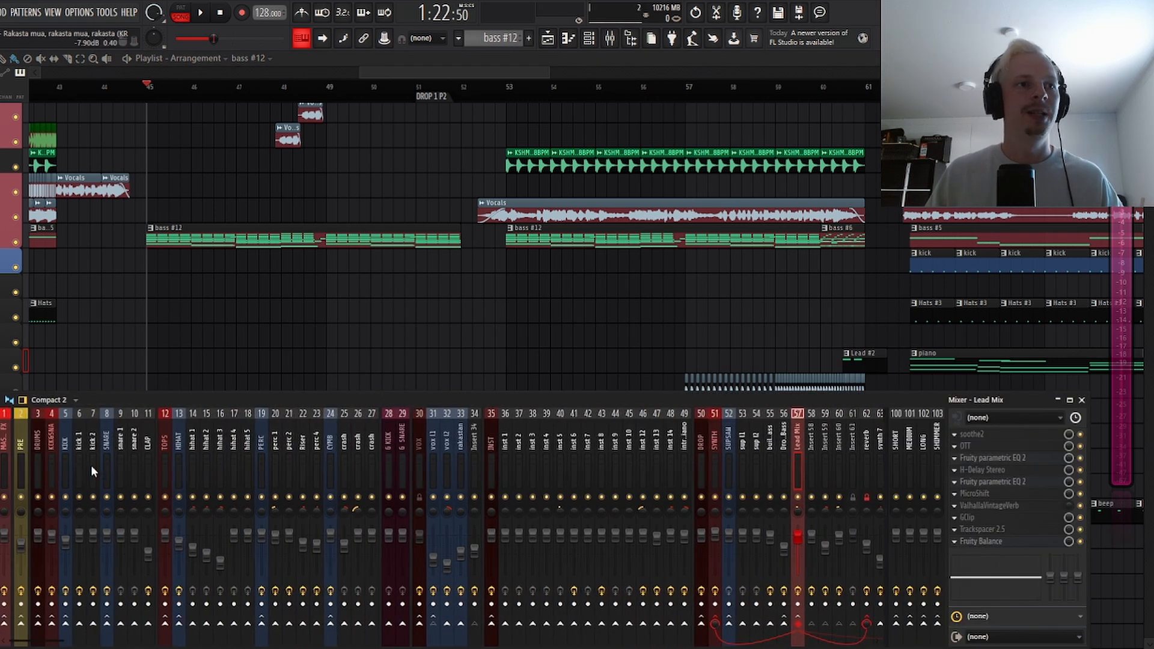
click(4, 463)
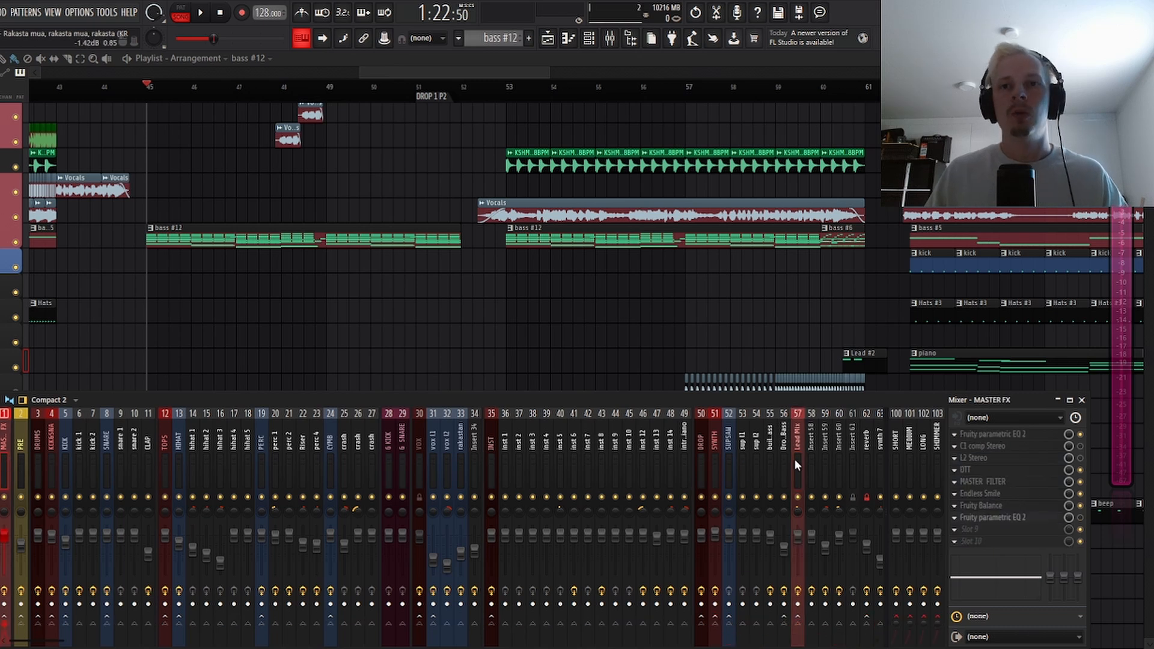
Step: Measure the drop's loudness from bar 45 with Youlean Loudness Meter 2 on the Master track, then close the meter
click(0, 455)
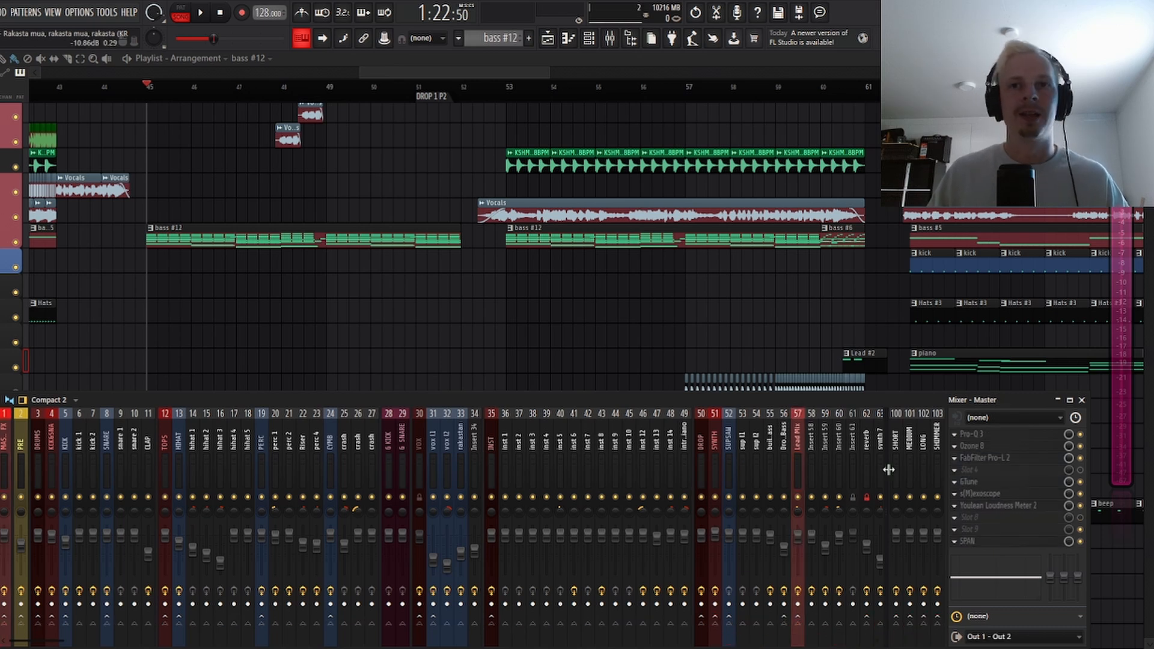
click(998, 511)
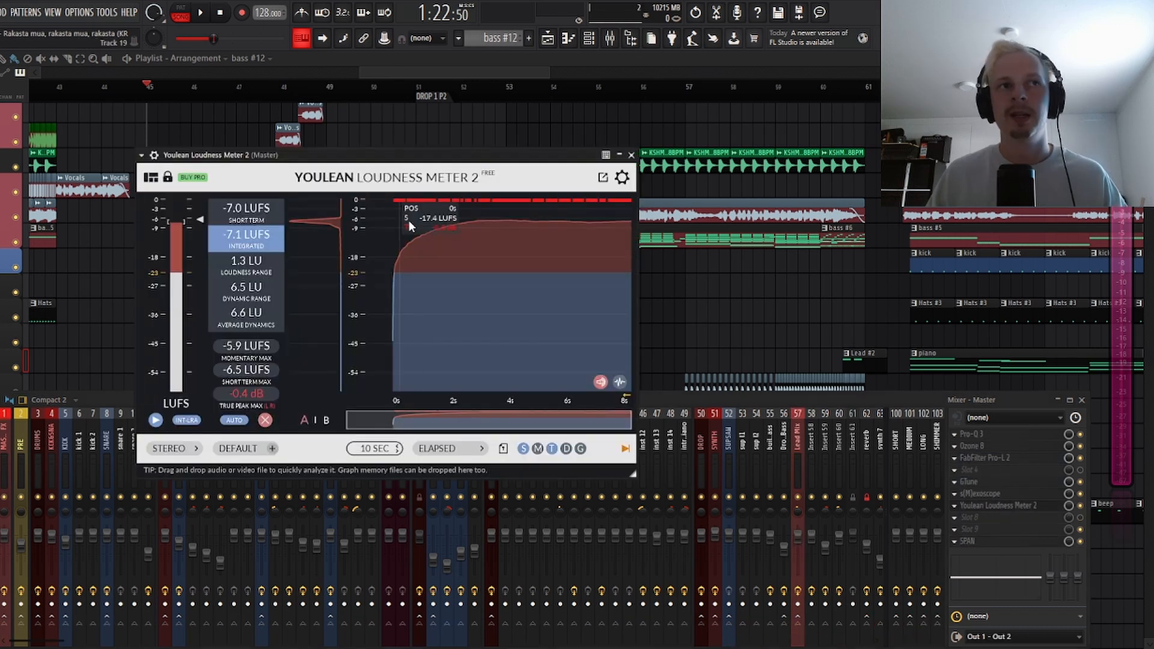
drag(372, 154, 604, 273)
key(space)
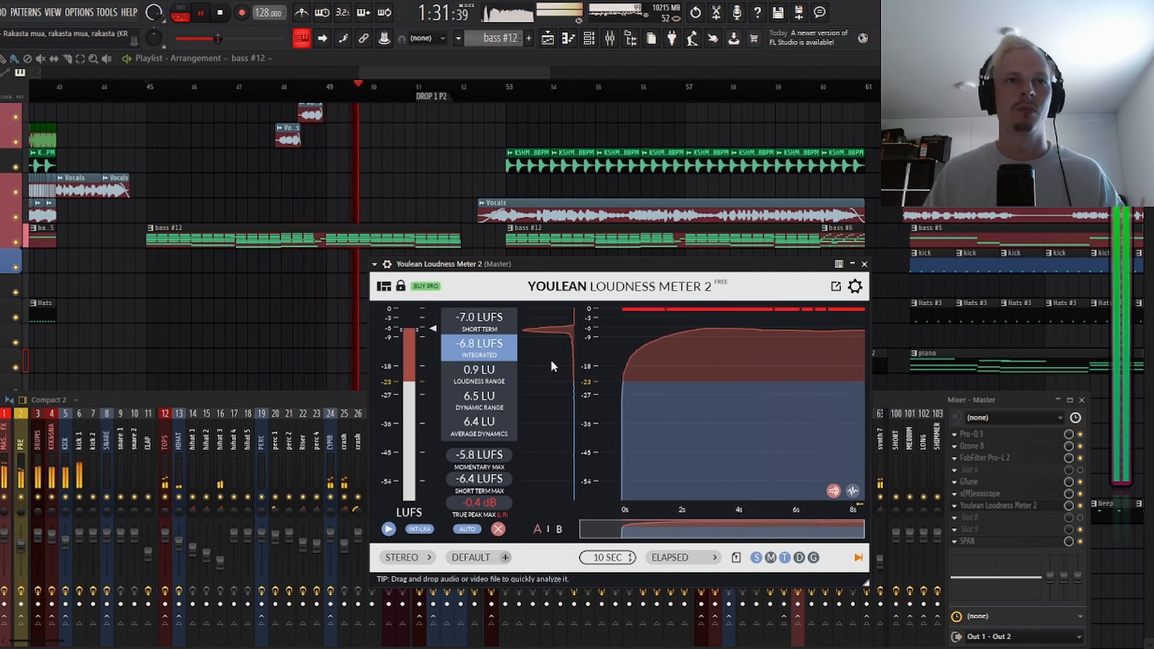
key(space)
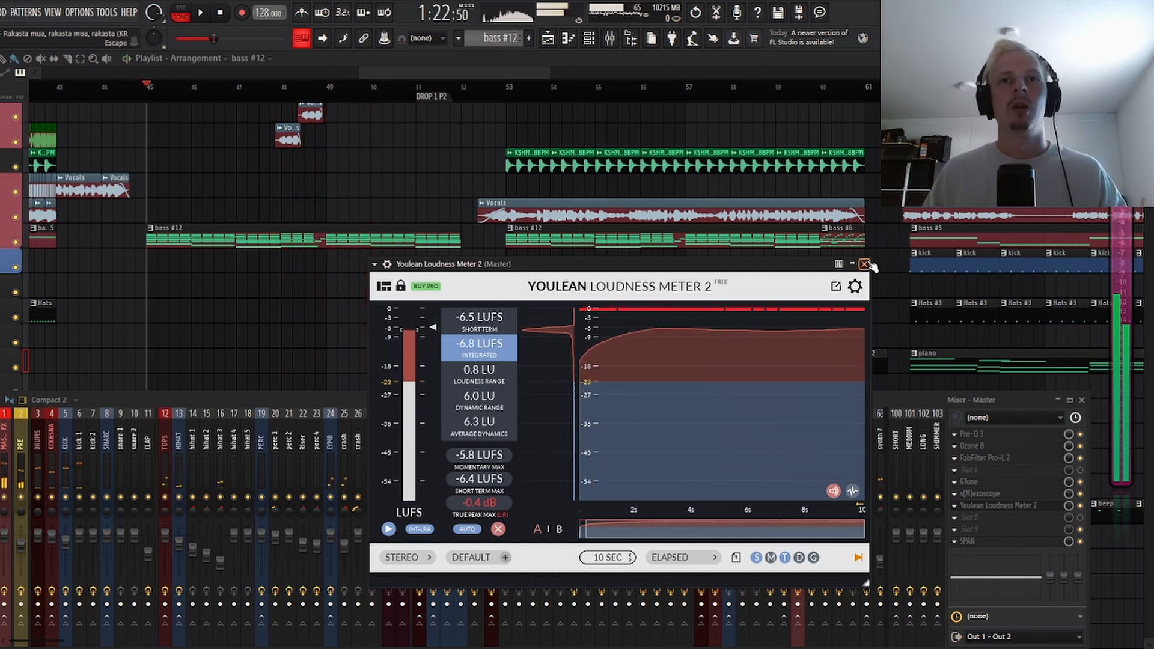
key(Escape)
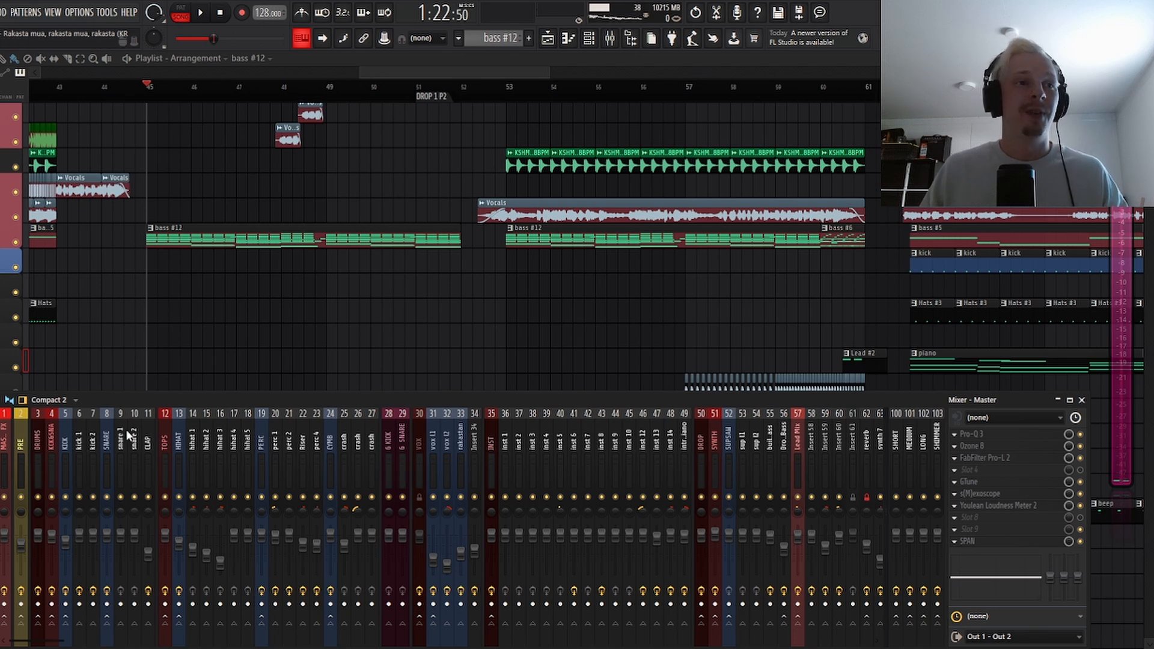
Step: Reopen Youlean Loudness Meter 2 on the Master track and read its short-term and integrated loudness values
click(1006, 507)
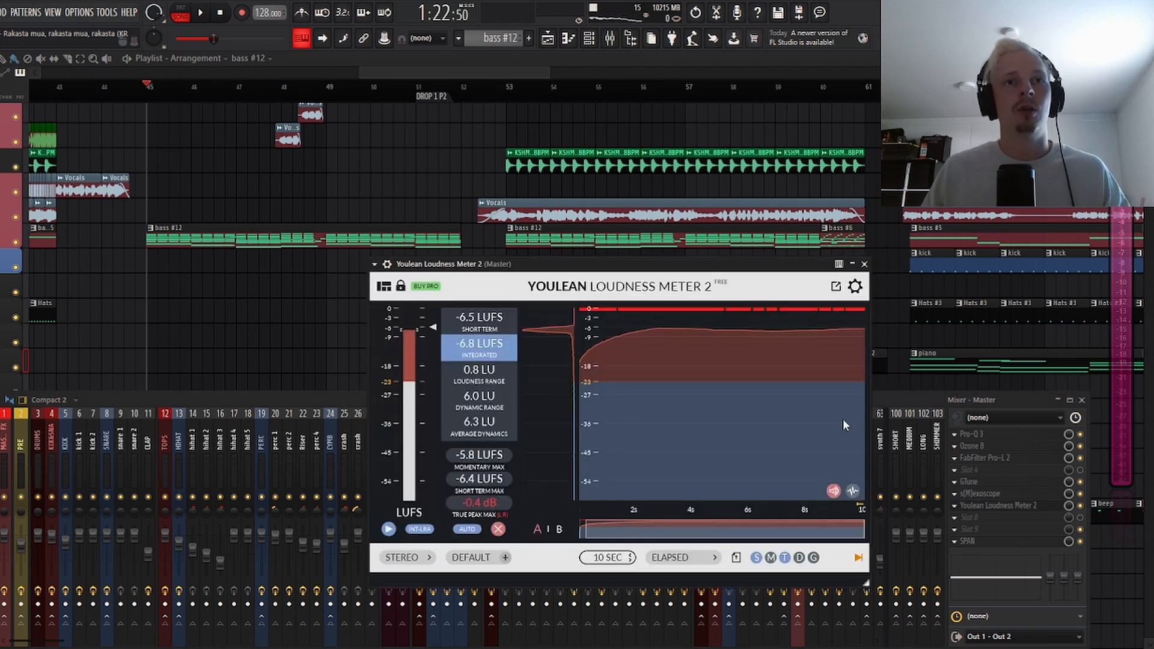
drag(481, 265, 440, 261)
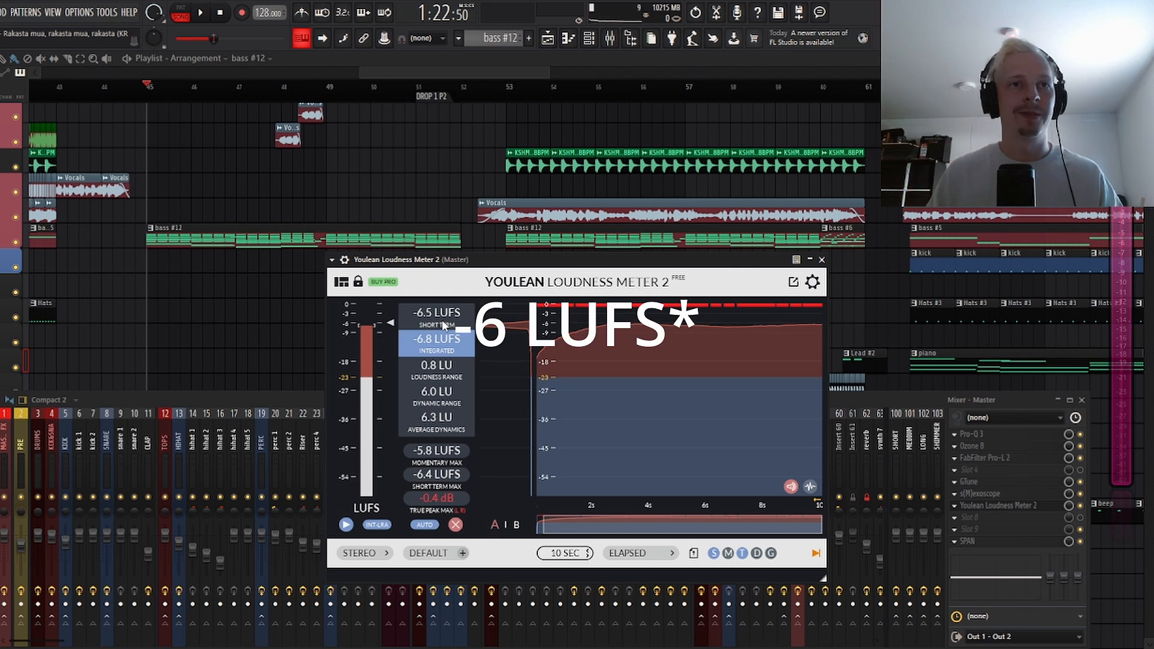
drag(485, 263, 454, 284)
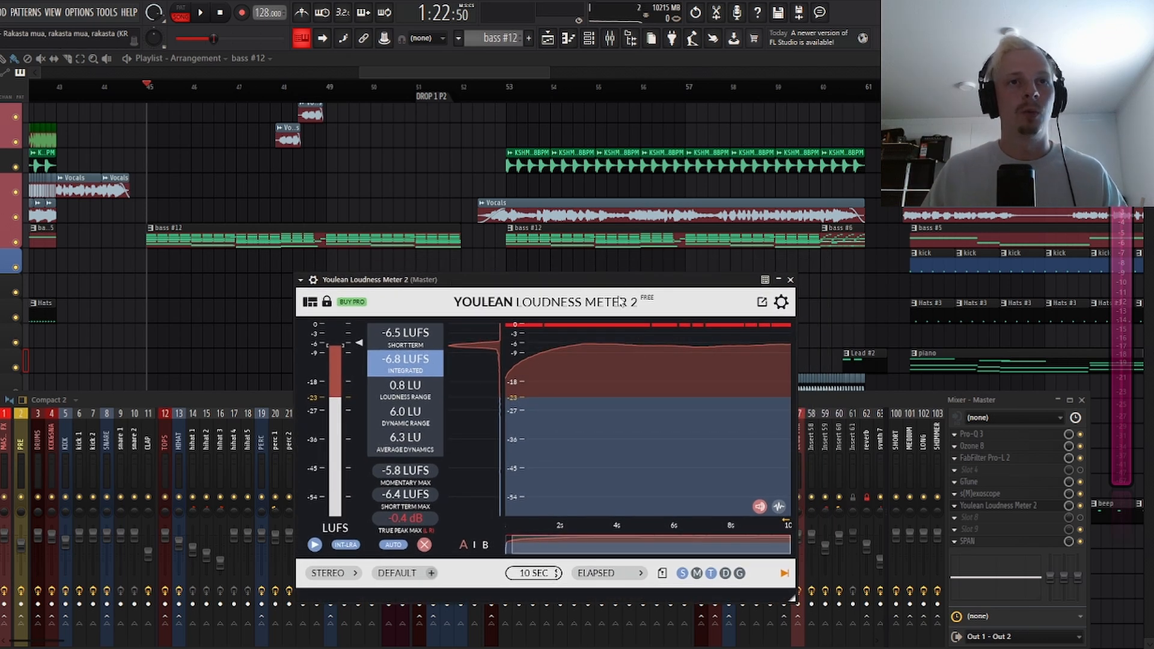
Step: Compare FabFilter Pro-L 2 and the Ozone 8 Maximizer side by side on the Master track while playing the drop
click(991, 457)
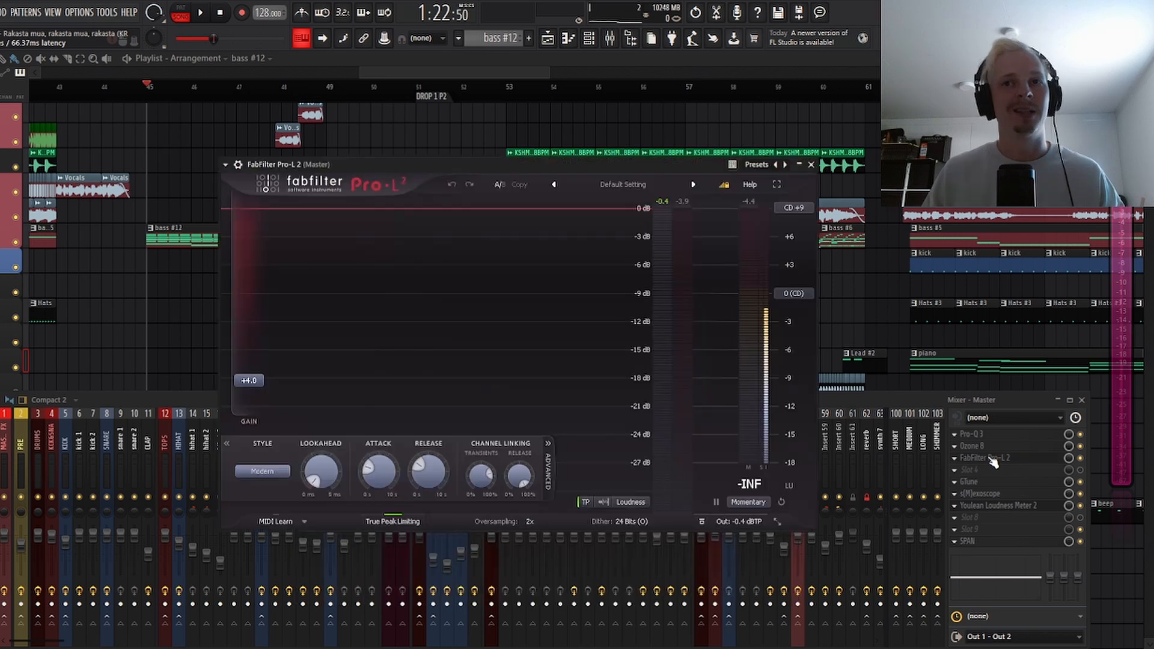
click(982, 447)
drag(430, 175, 560, 249)
drag(483, 162, 376, 133)
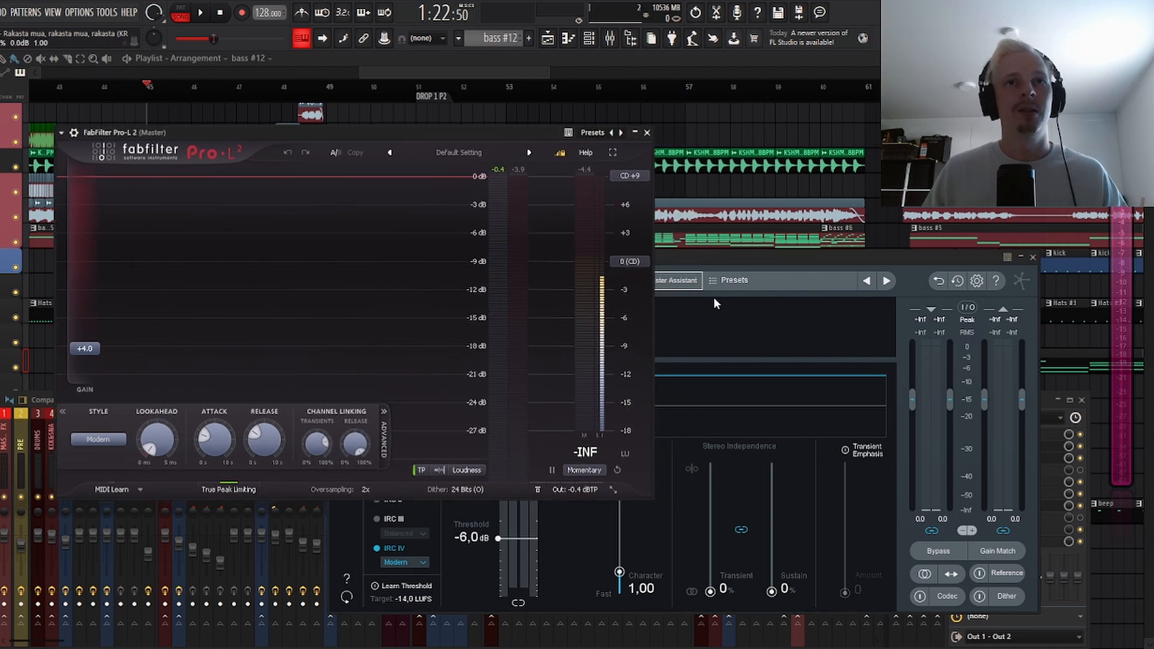
click(705, 255)
key(space)
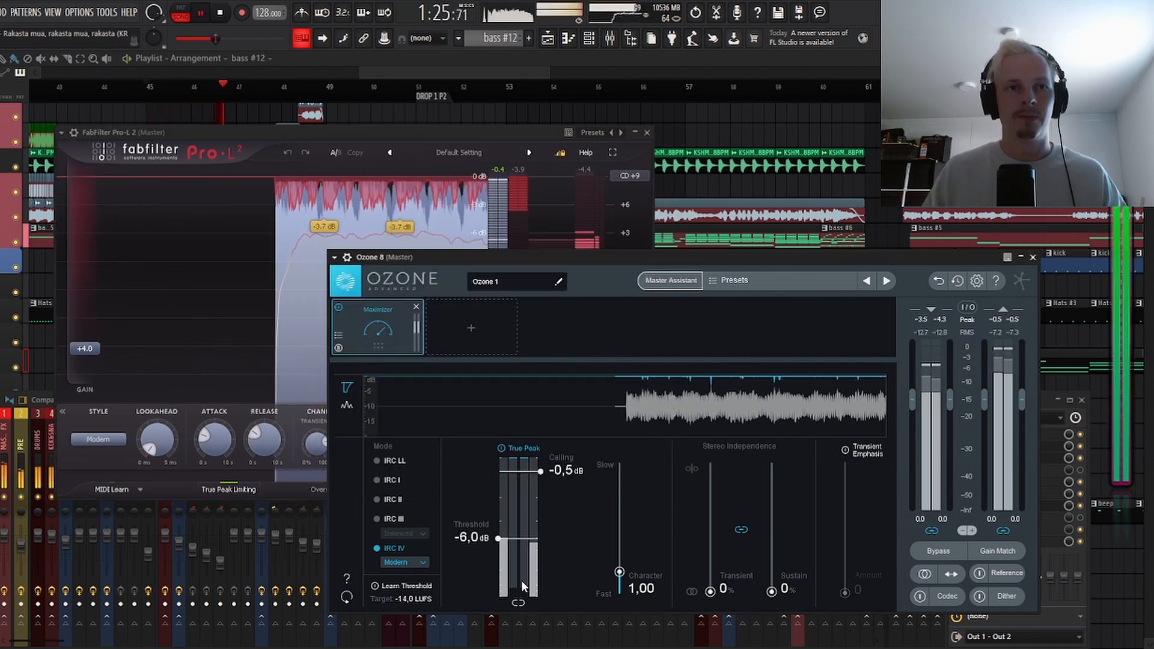
key(space)
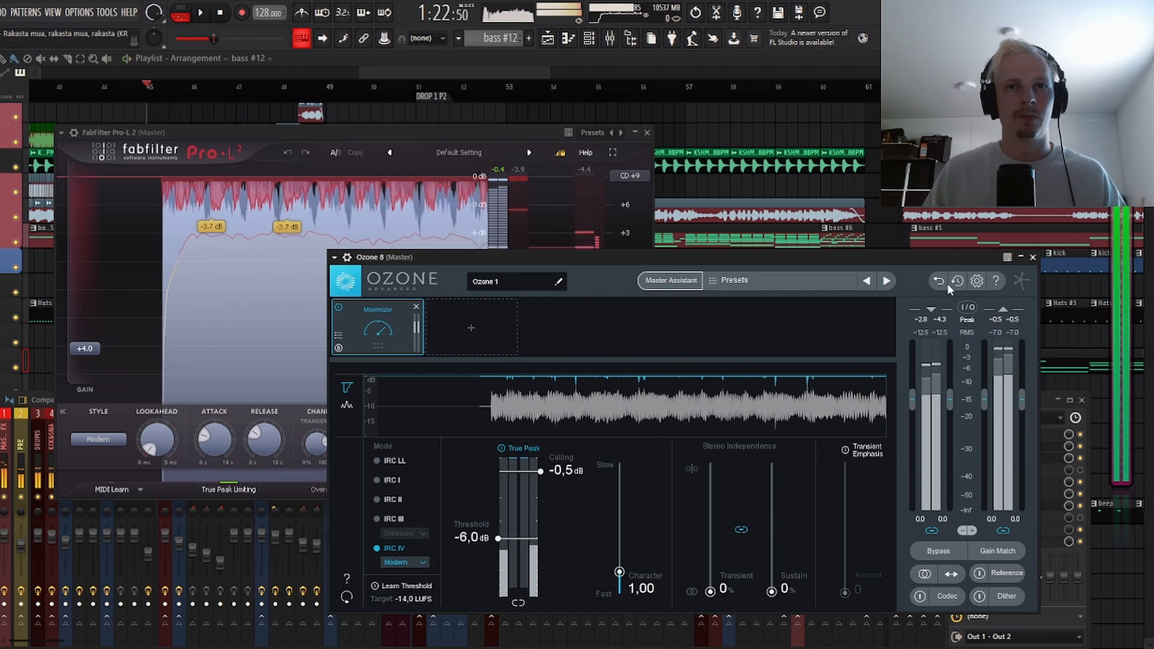
Step: Close Ozone 8 and inspect the Master track's FabFilter Pro-L 2 limiter settings
click(1033, 257)
drag(340, 132, 470, 165)
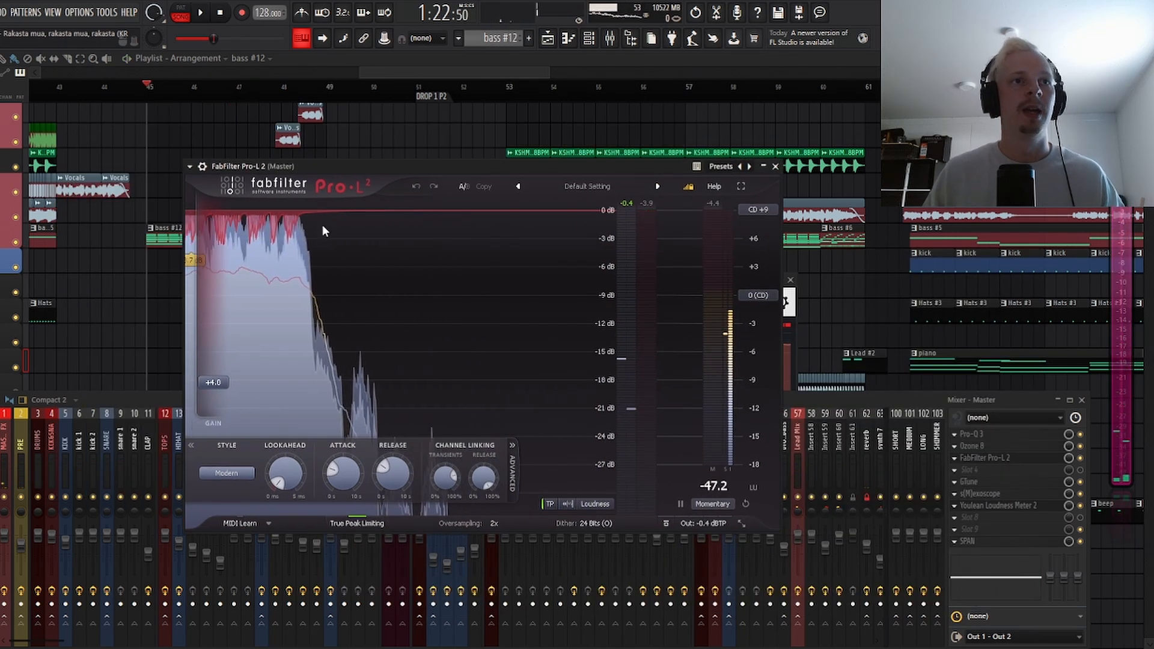
drag(369, 166, 367, 167)
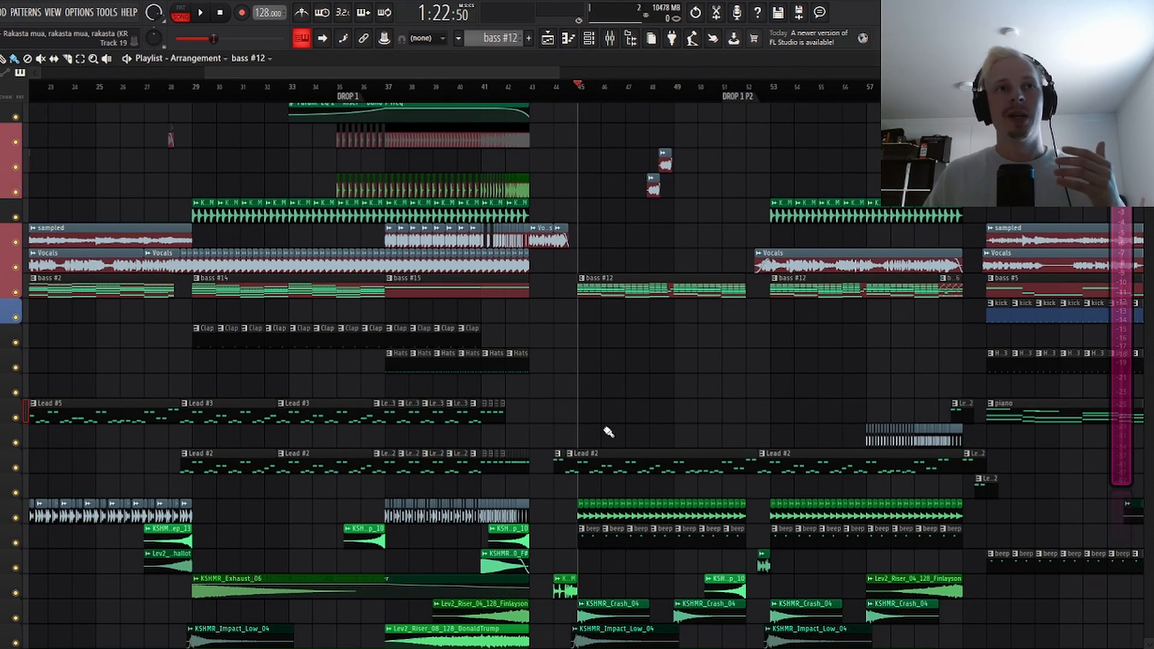
Step: Look over how the build-up and drop clips are layered across the playlist, from about bar 23 to past bar 57
scroll(609, 454, up, 4)
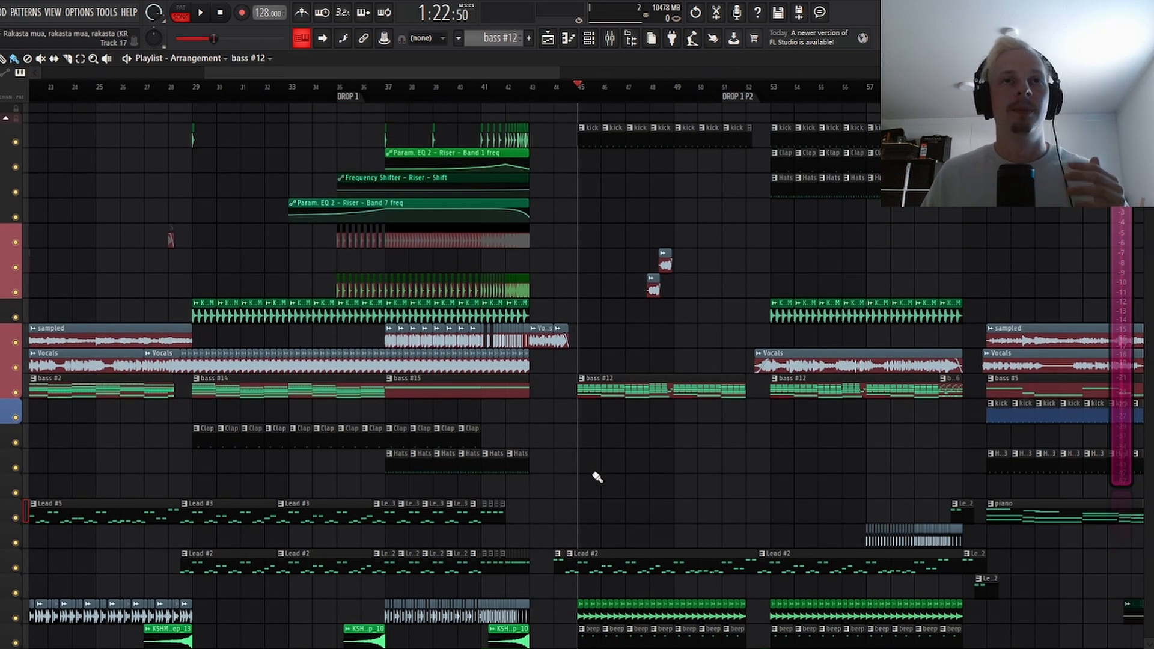
scroll(614, 443, down, 3)
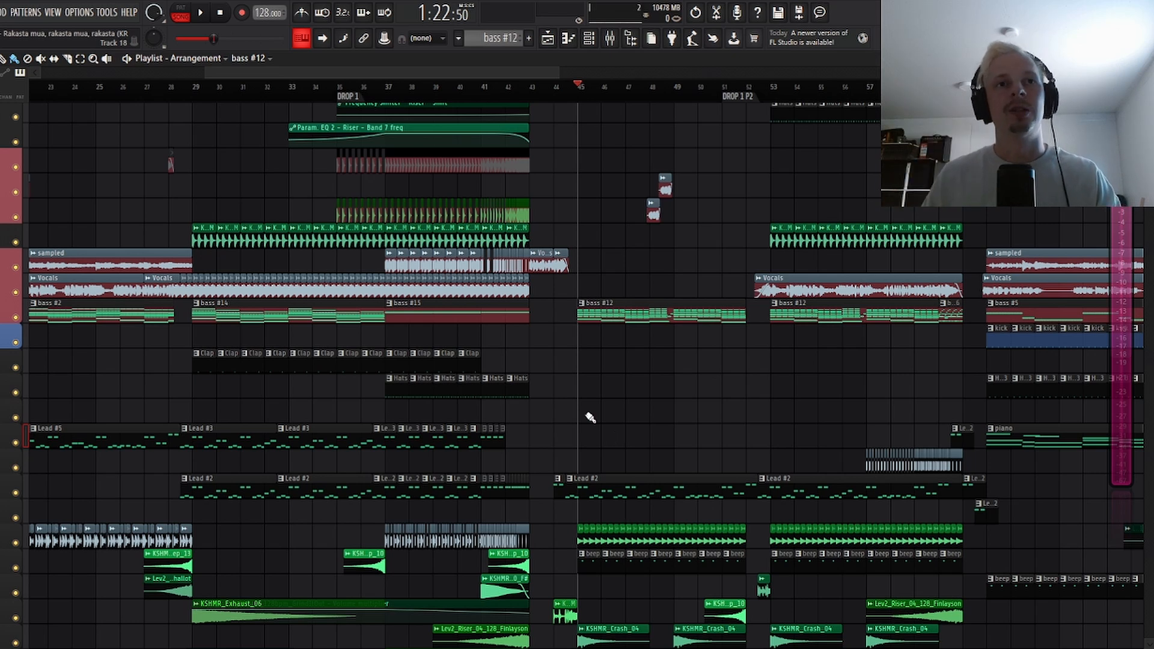
scroll(590, 348, down, 2)
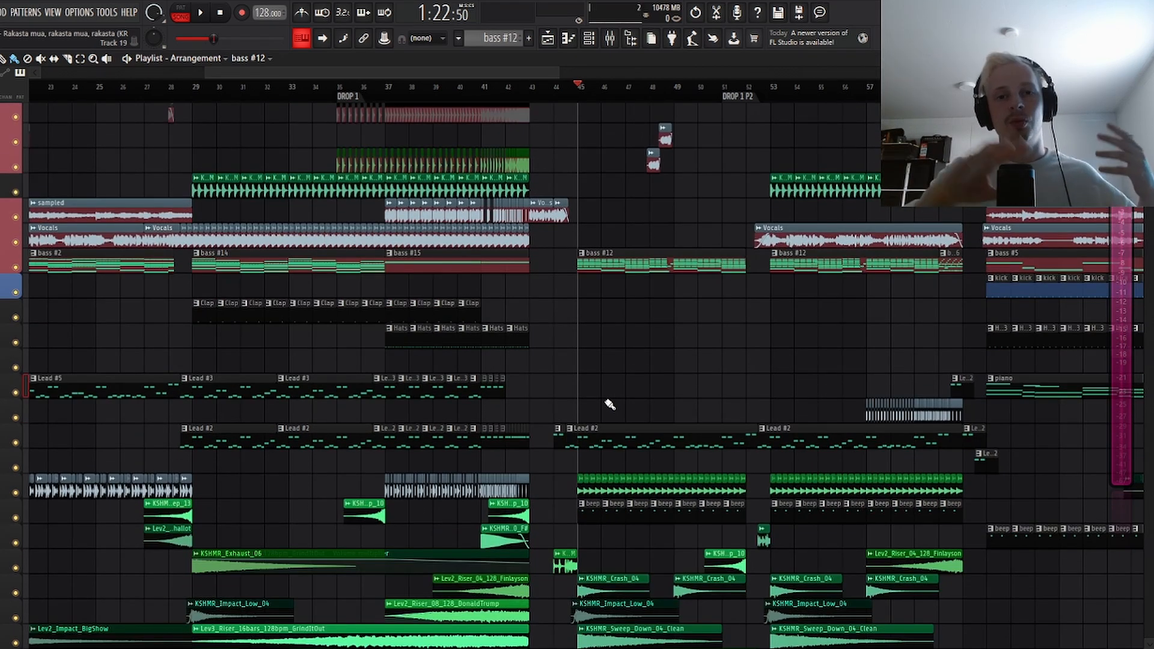
ctrl+scroll(641, 388, up, 3)
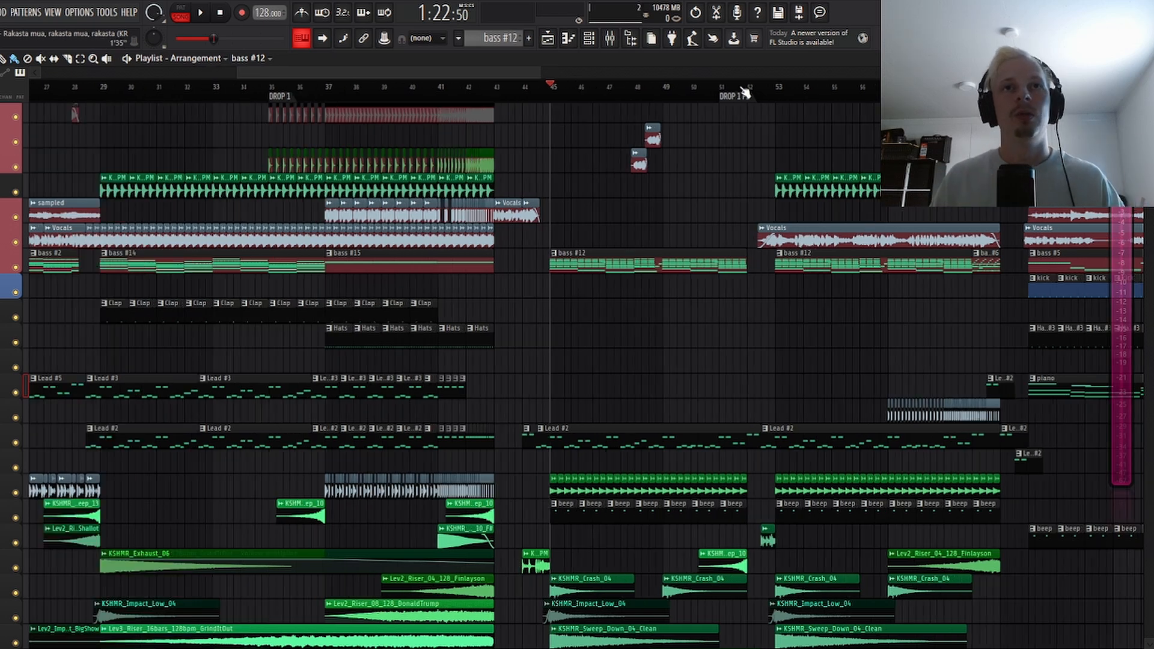
ctrl+scroll(505, 100, down, 1)
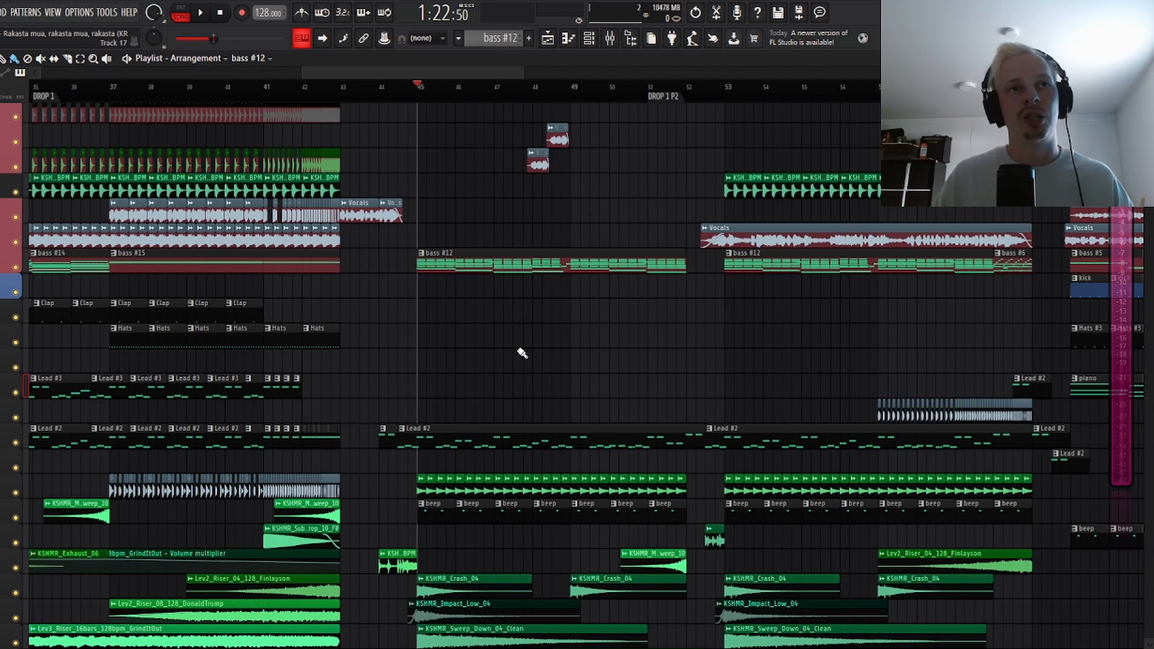
scroll(453, 476, up, 2)
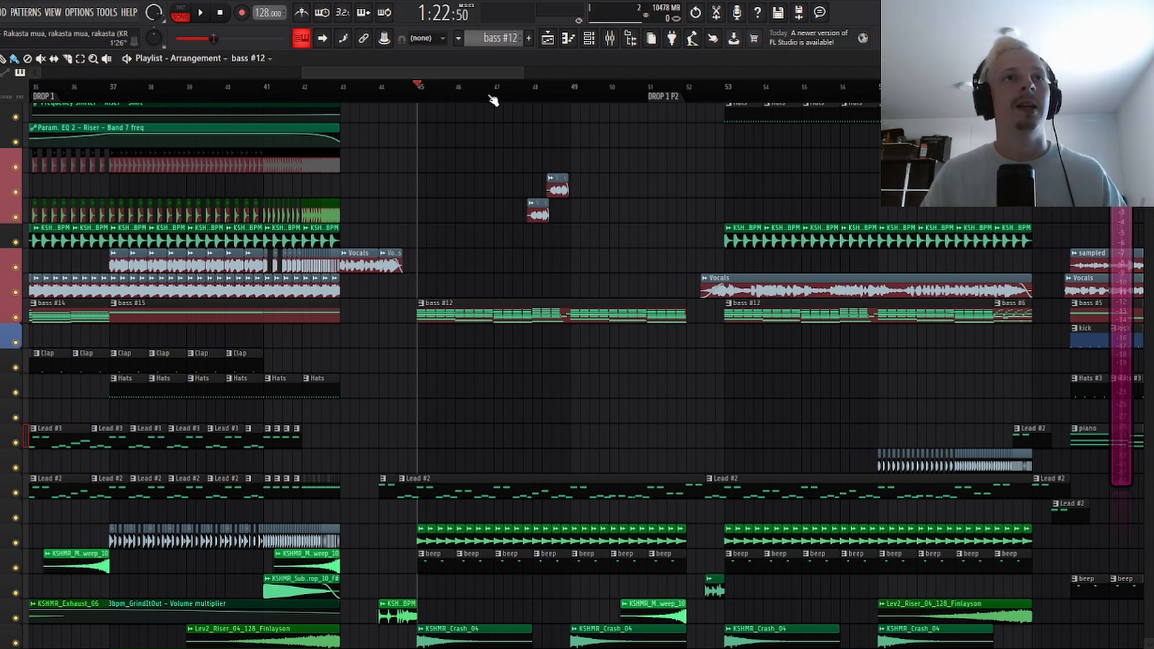
scroll(492, 93, down, 2)
drag(491, 73, 466, 82)
scroll(601, 415, up, 1)
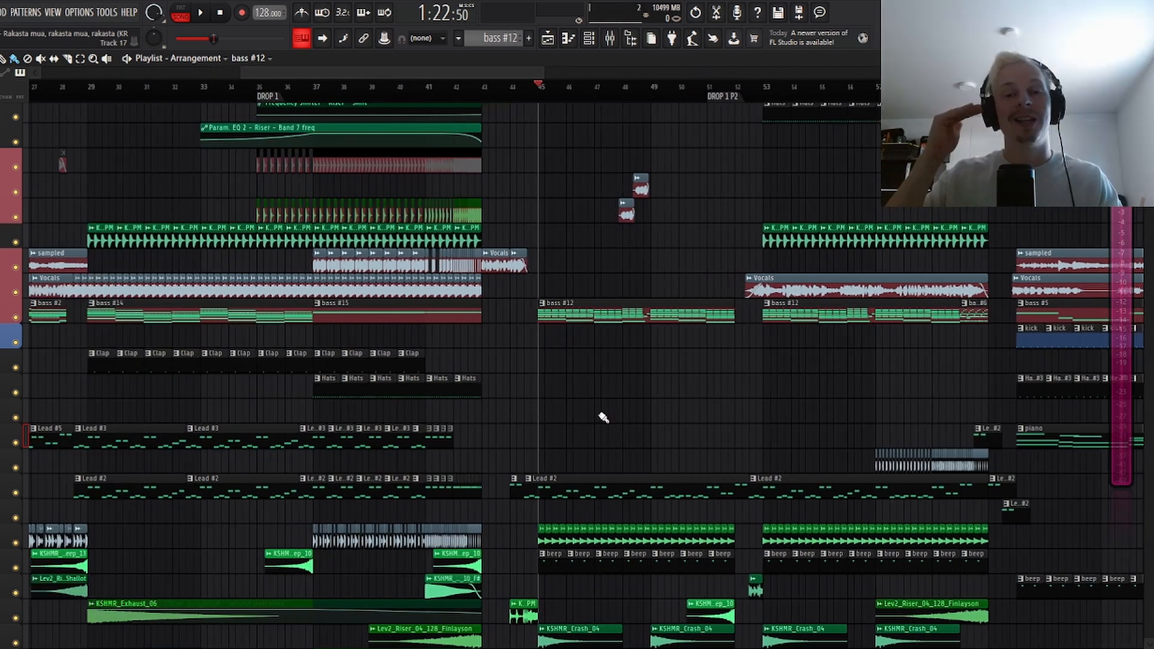
scroll(600, 413, down, 1)
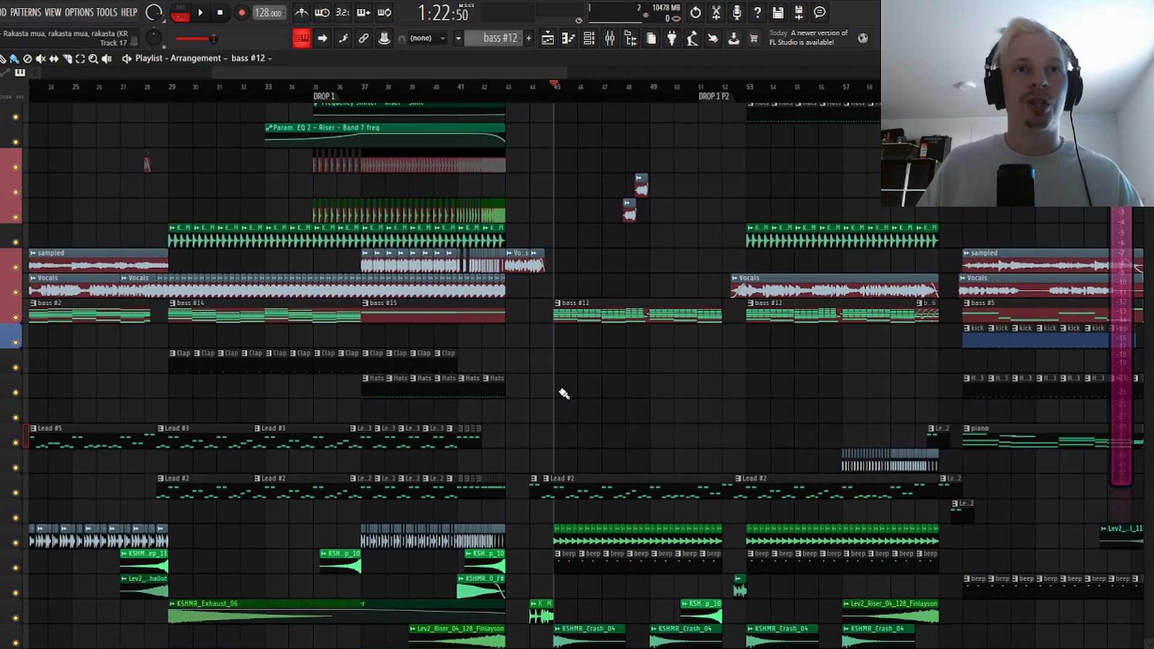
drag(460, 71, 452, 71)
Step: Show the Lead Mix and Insert 58 effects chains in the mixer, then solo Insert 58 and audition the drop
key(F9)
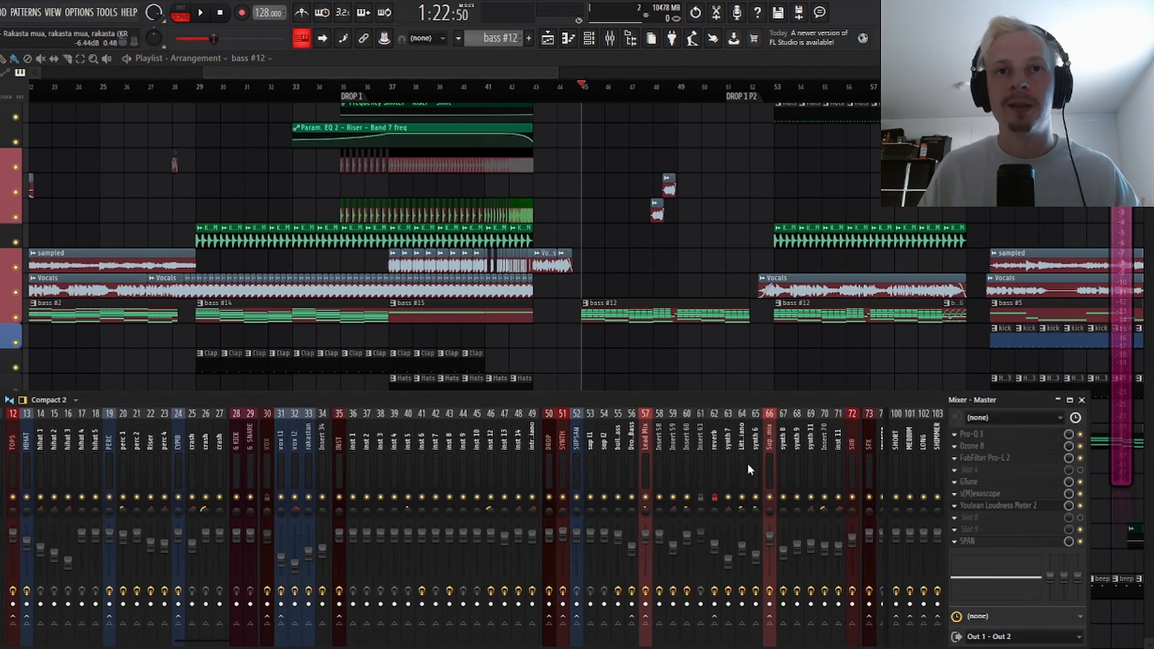
click(634, 468)
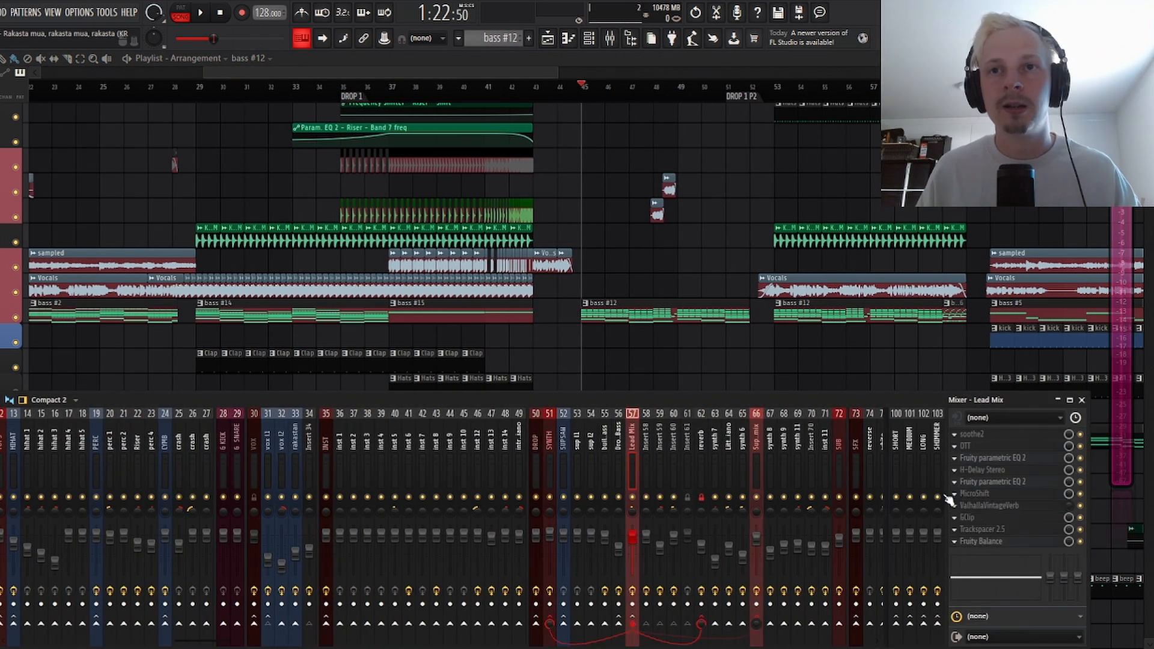
click(649, 471)
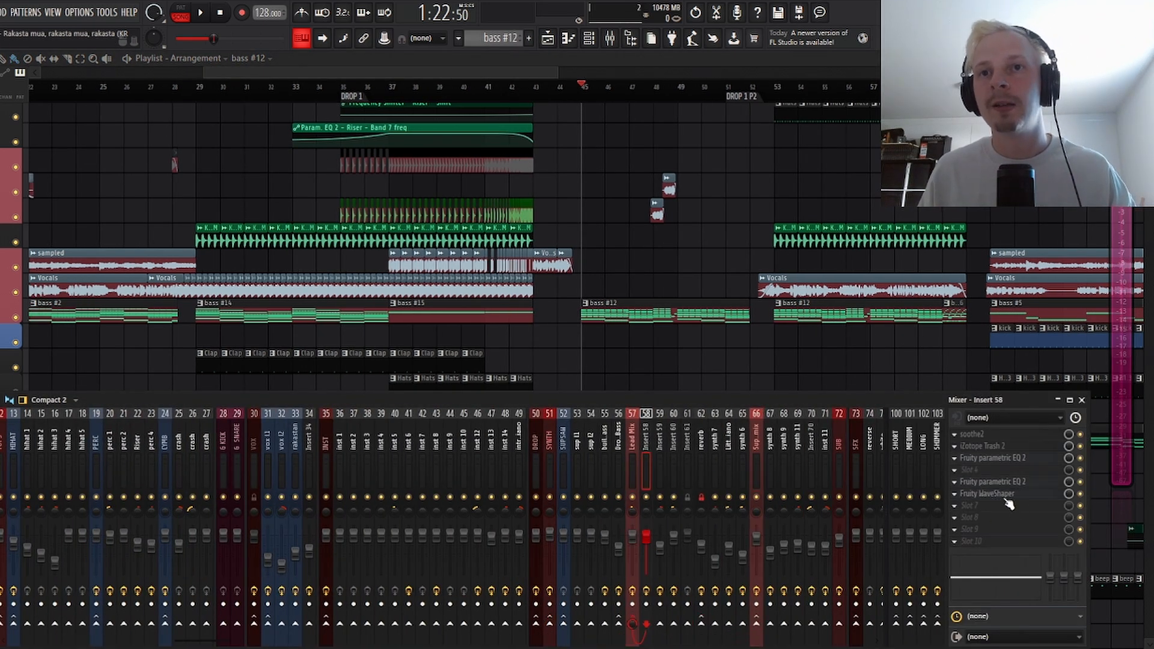
right_click(647, 497)
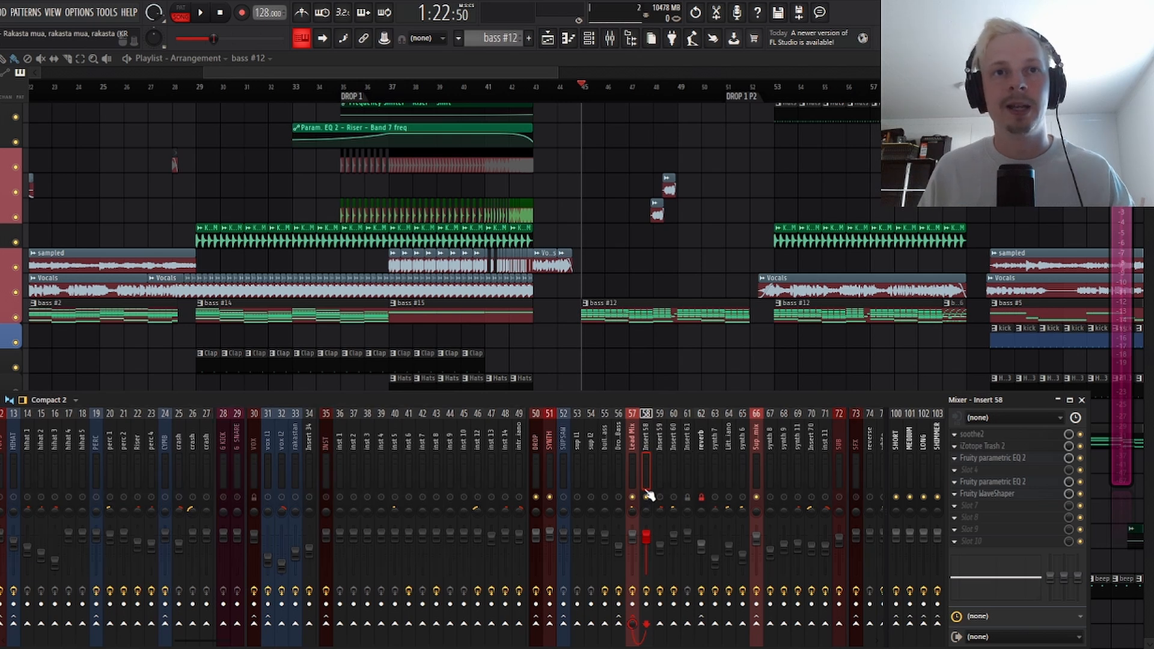
key(space)
key(space)
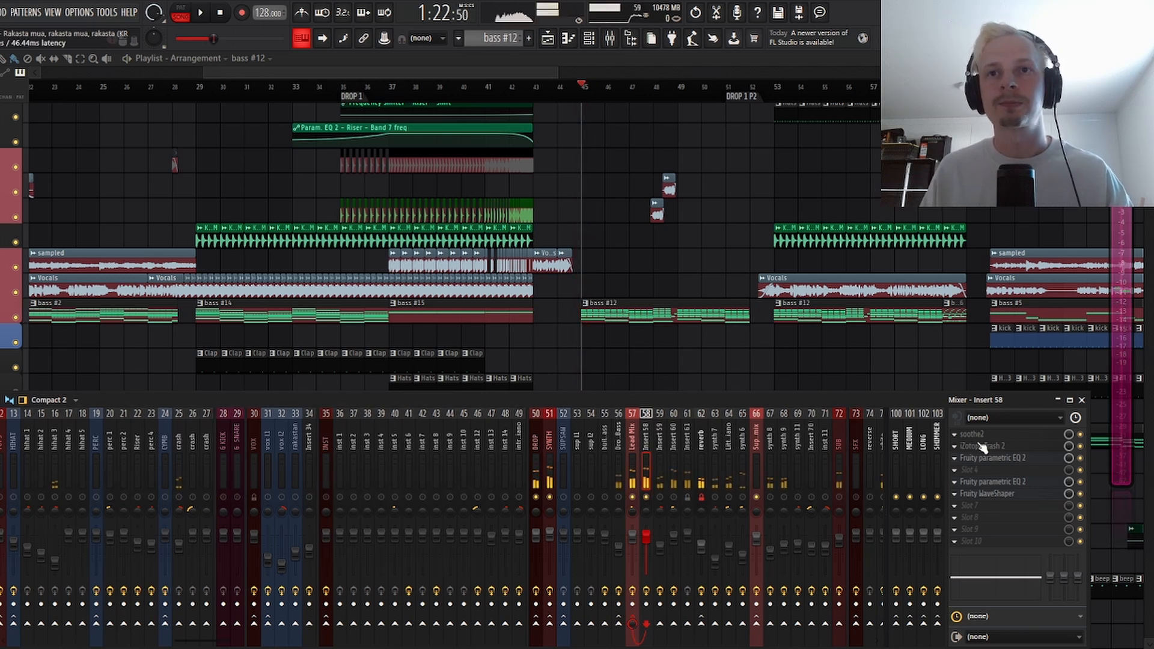
Step: Inspect iZotope Trash 2 and Fruity WaveShaper on Insert 58, closing each plugin after viewing it
click(981, 452)
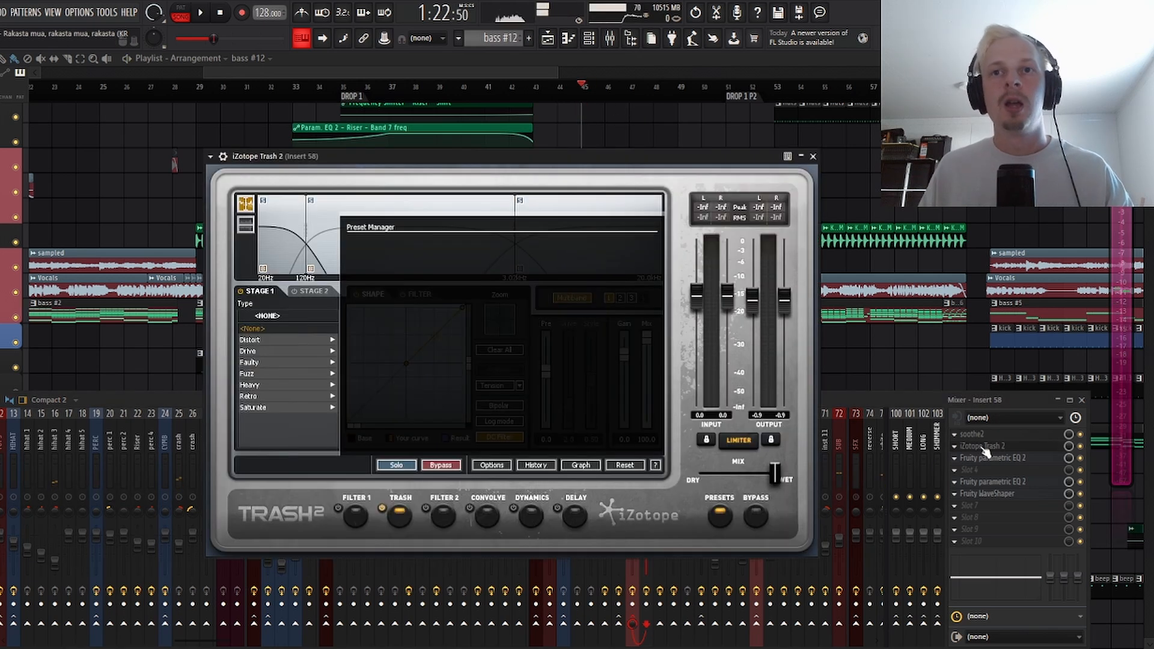
click(814, 157)
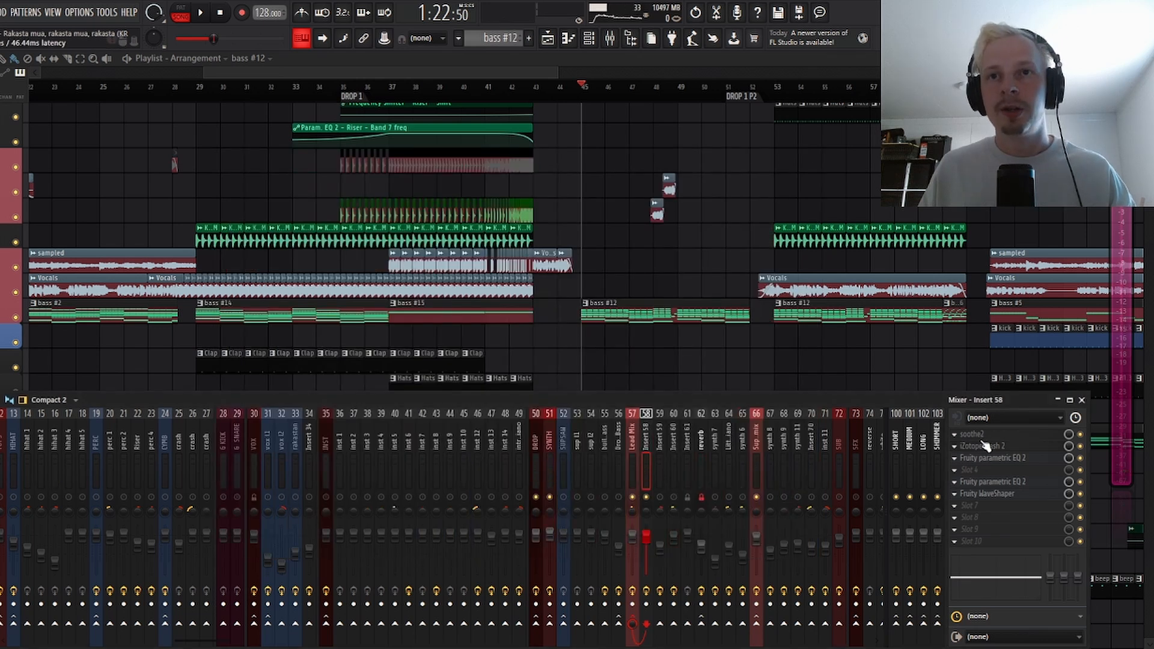
click(988, 494)
click(682, 318)
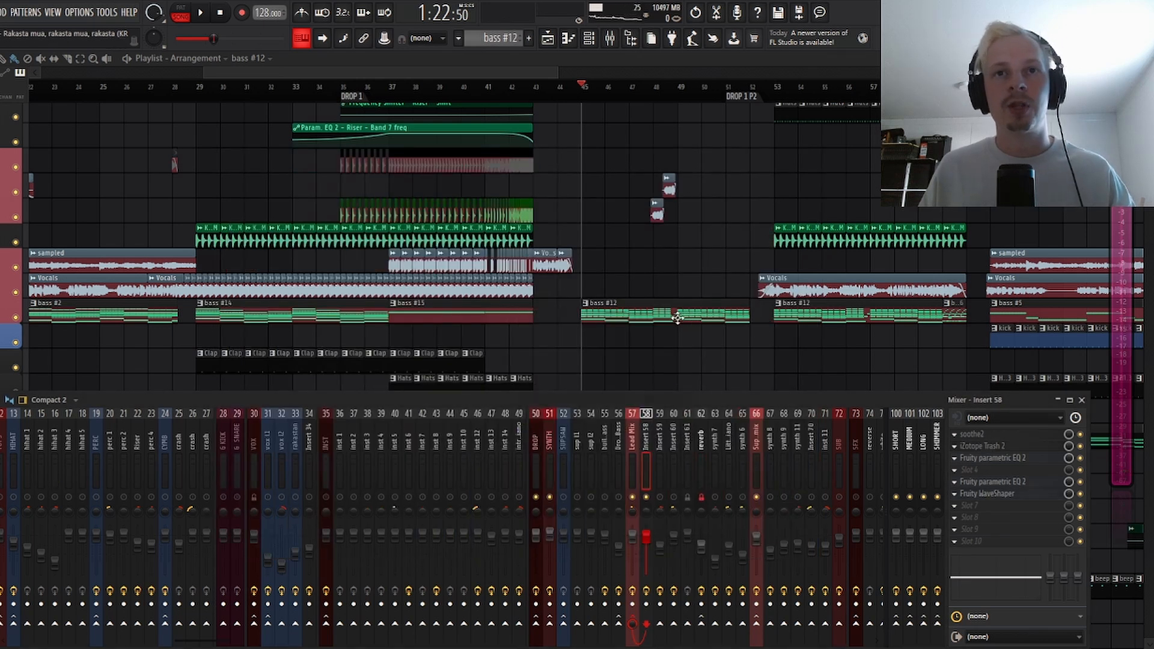
Step: Inspect GClip on the Lead Mix track while playing the drop, then close the plugin
click(634, 475)
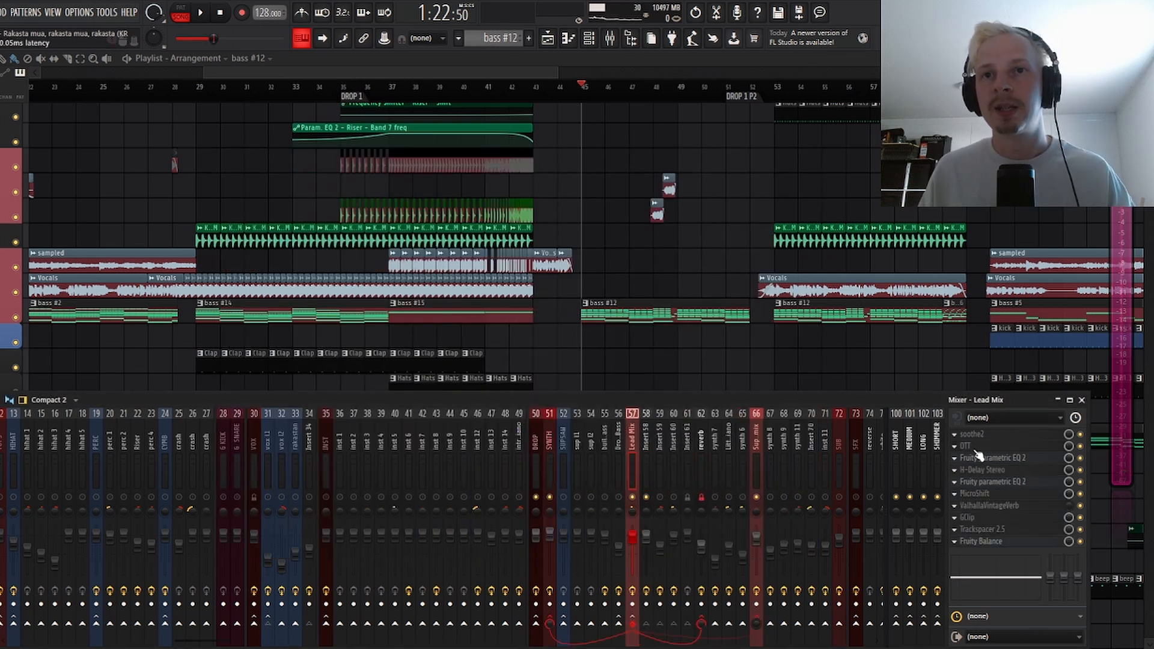
click(979, 518)
key(space)
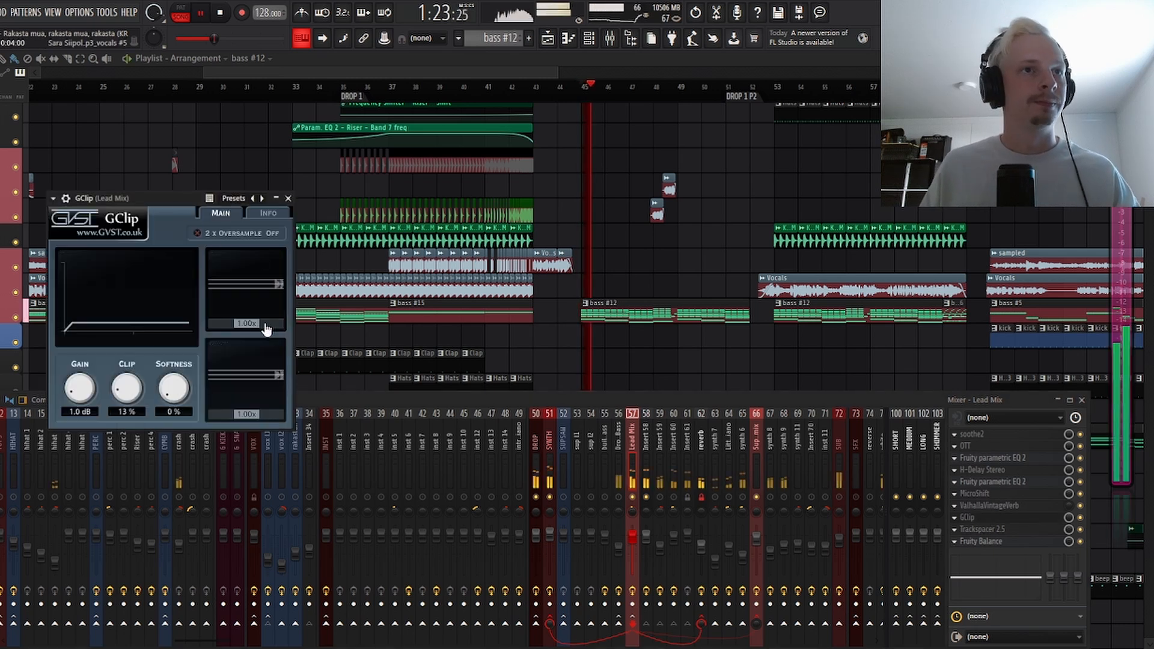
key(space)
click(288, 198)
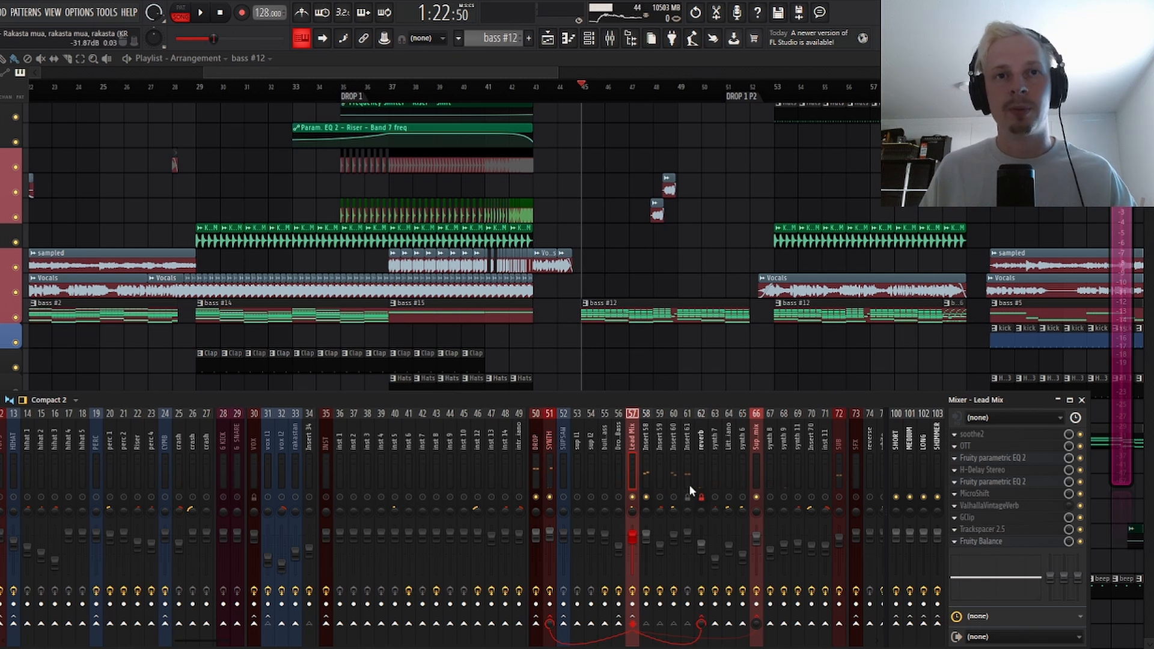
Step: Show the DROP bus effects chain and open its FabFilter Pro-L 2 limiter
scroll(649, 99, up, 3)
click(547, 478)
click(540, 479)
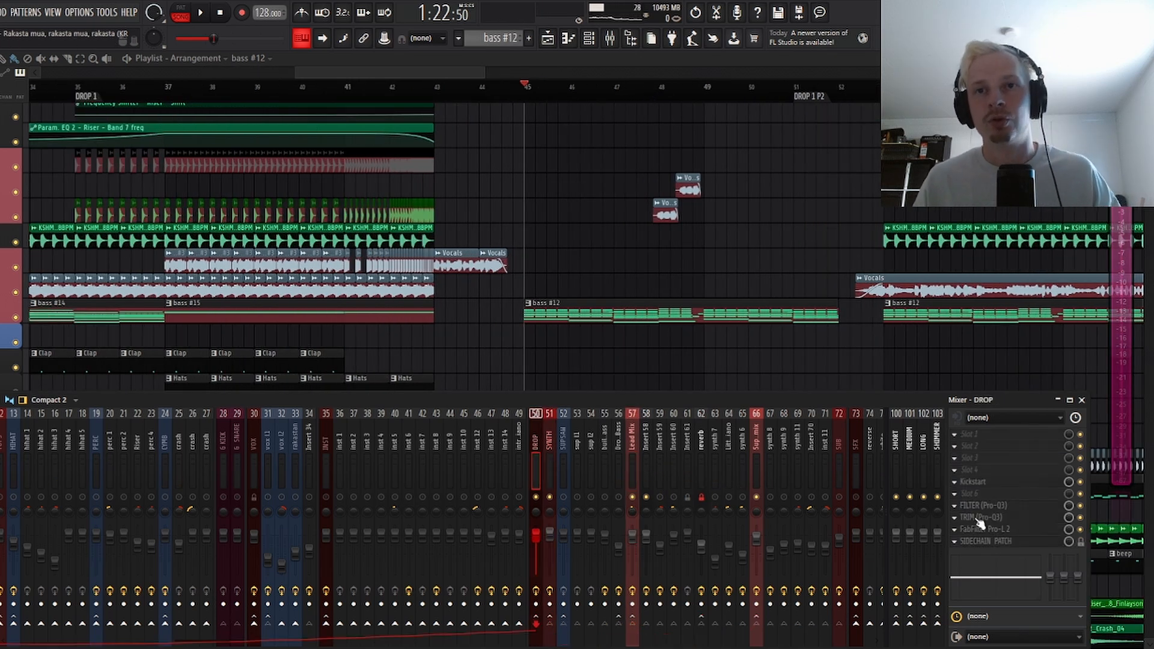
click(980, 535)
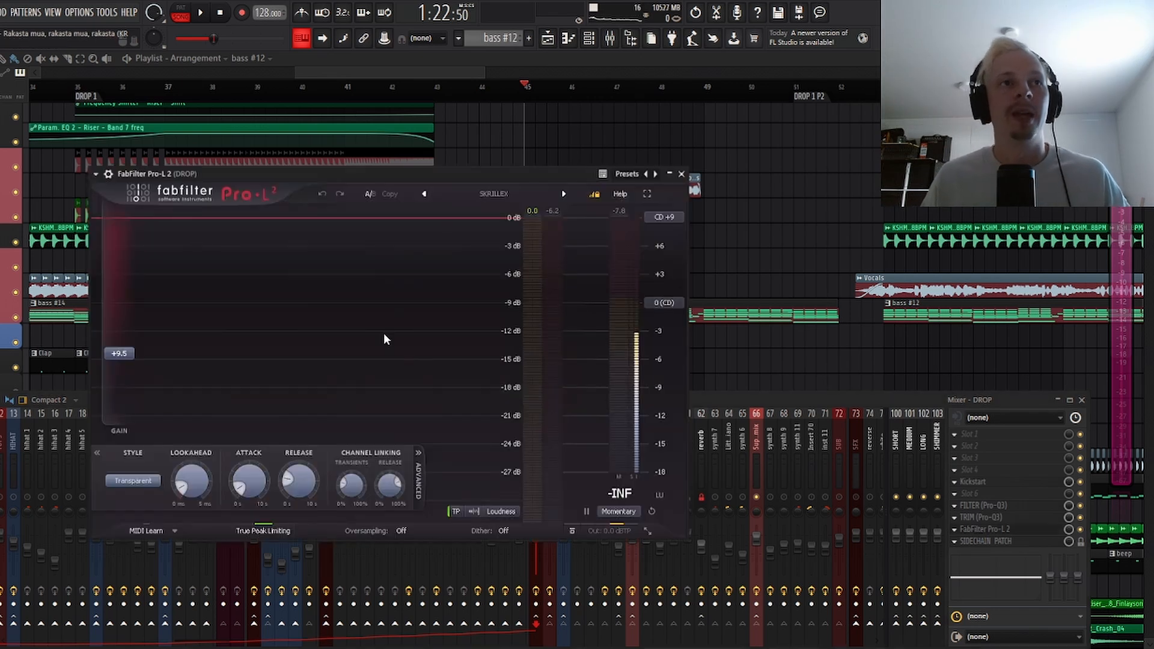
Step: Close the FabFilter Pro-L 2 limiter, then show the MASTER FX and Master effects chains in the mixer
click(686, 177)
scroll(143, 491, up, 3)
scroll(143, 485, up, 2)
click(20, 464)
click(6, 469)
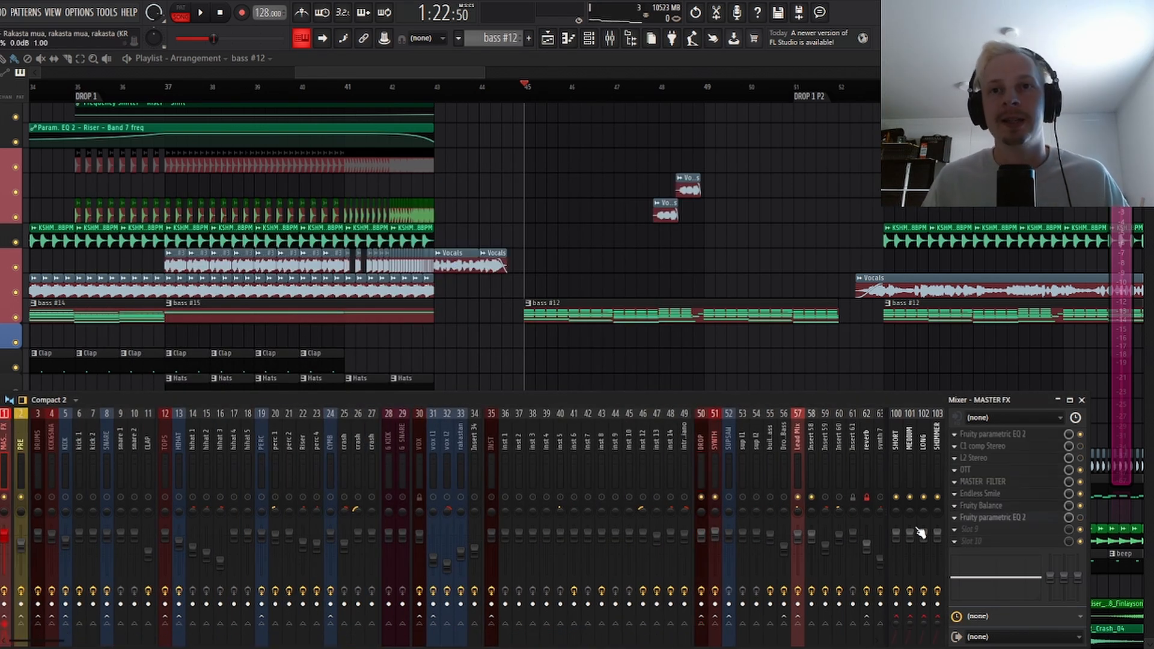
click(0, 469)
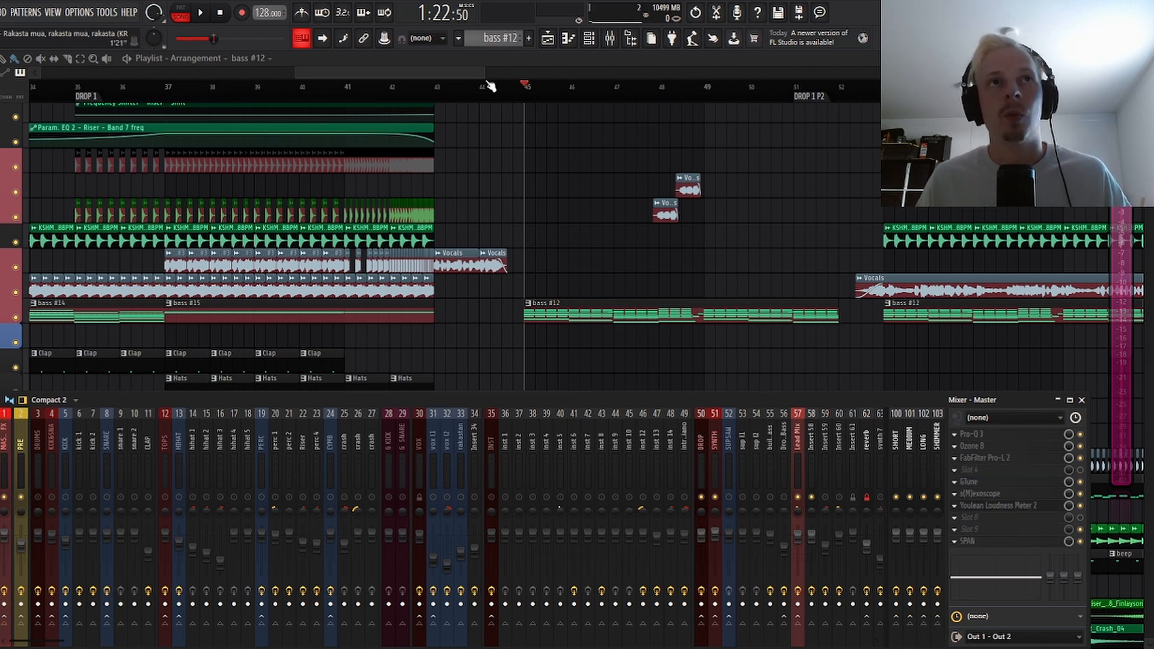
Step: Hide the mixer and examine the playlist arrangement from the build-up through DROP 1 and DROP 1 P2
key(F9)
scroll(488, 83, down, 3)
scroll(503, 95, up, 4)
key(F9)
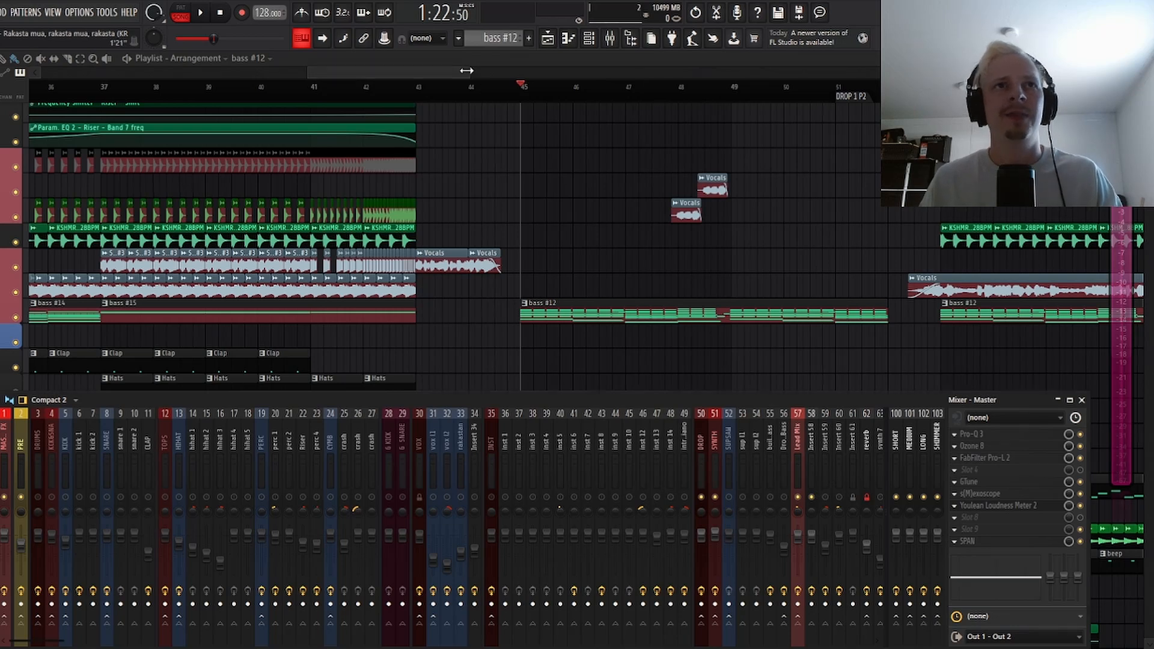
key(F9)
scroll(562, 93, down, 3)
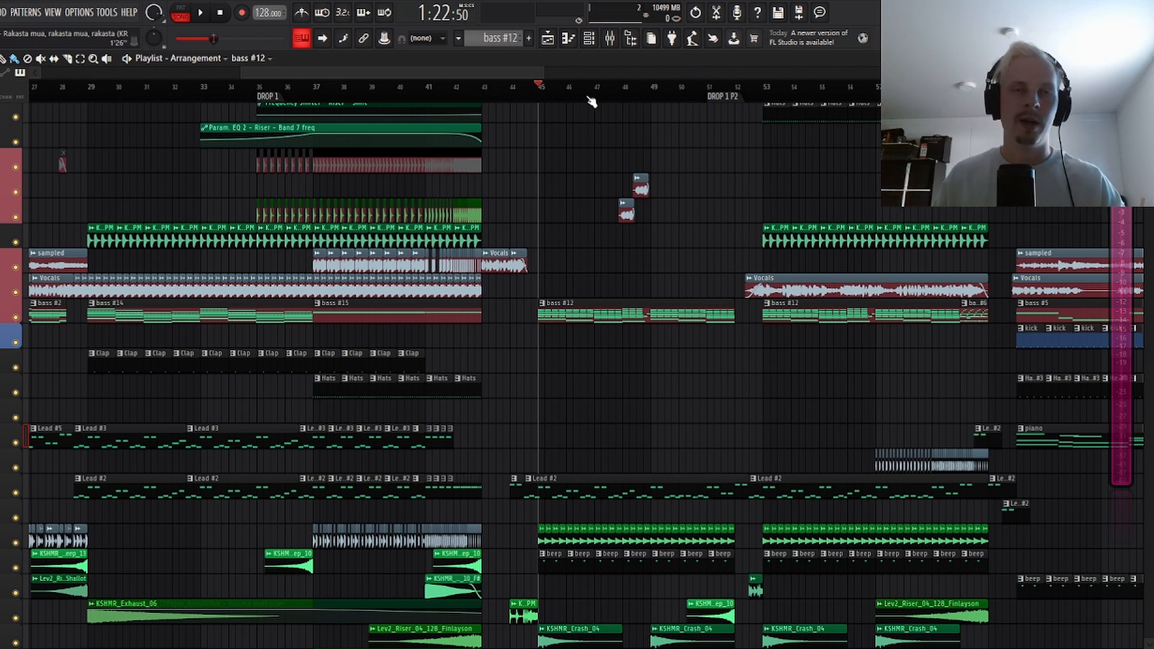
scroll(601, 94, up, 3)
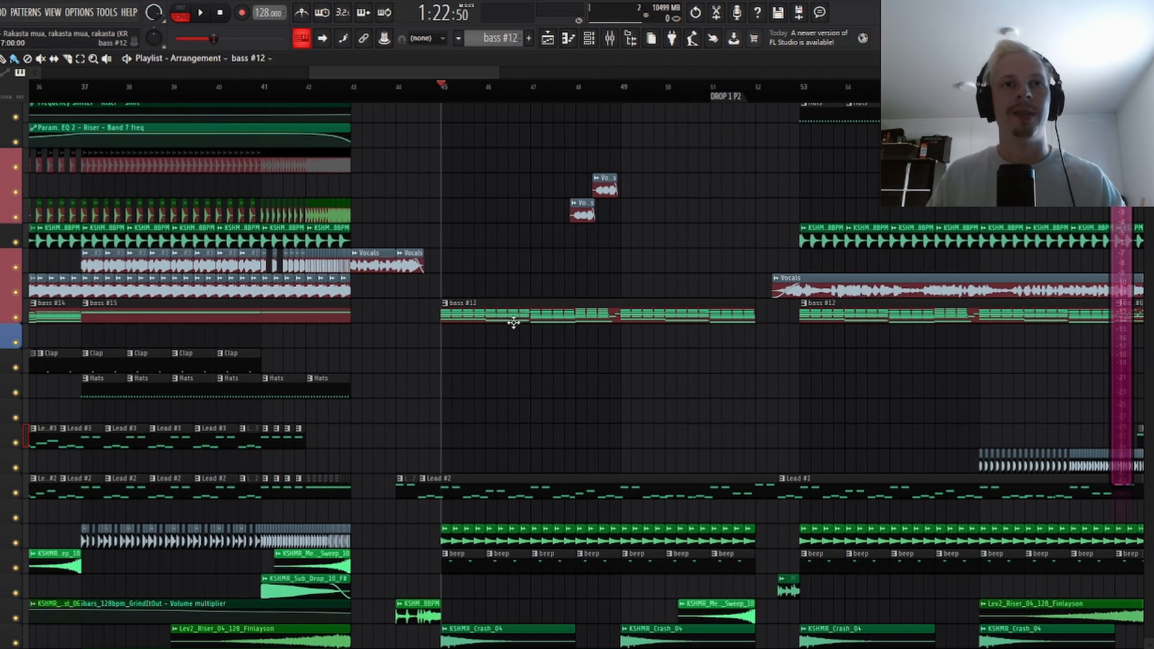
scroll(481, 87, down, 3)
scroll(483, 93, up, 1)
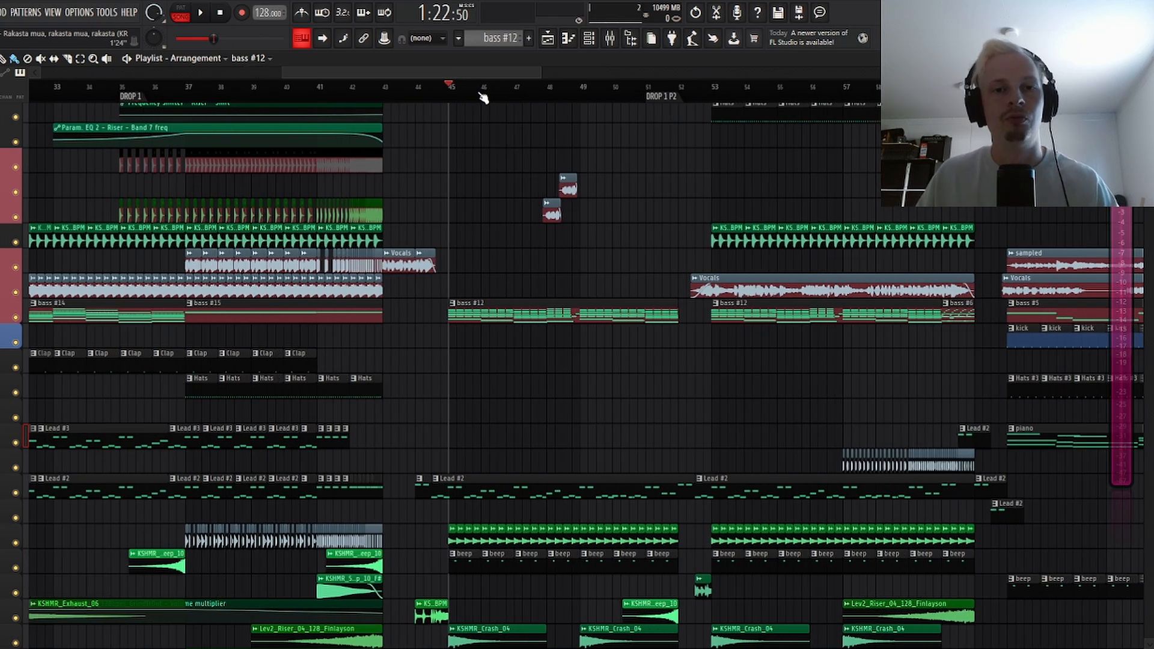
scroll(483, 98, up, 1)
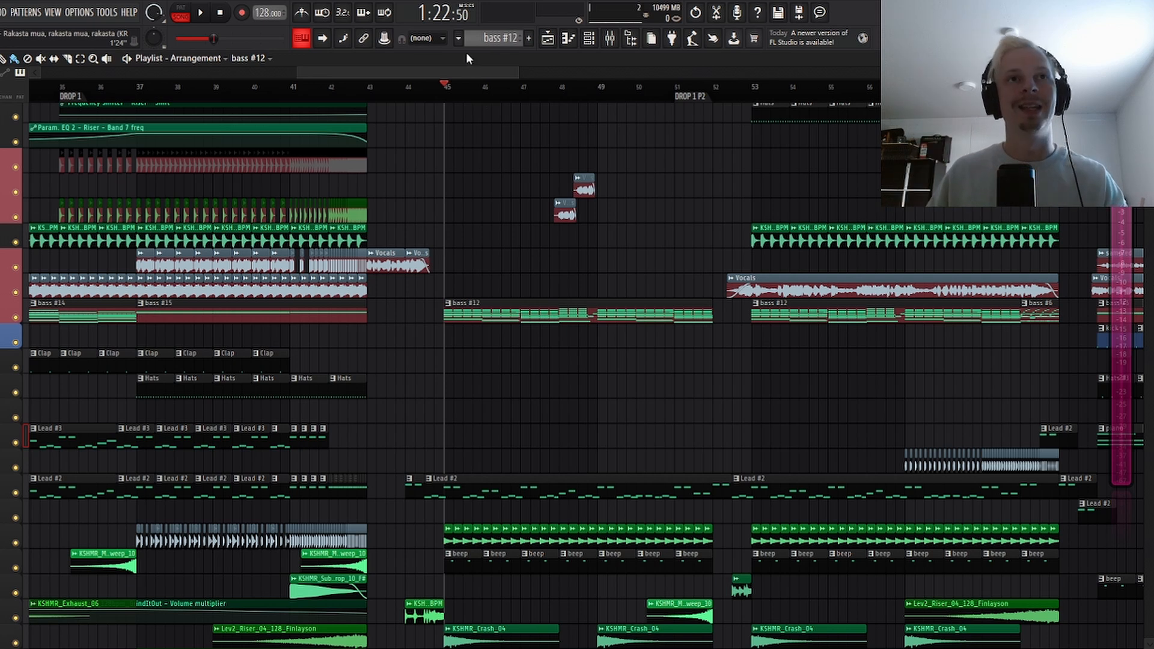
scroll(510, 92, down, 3)
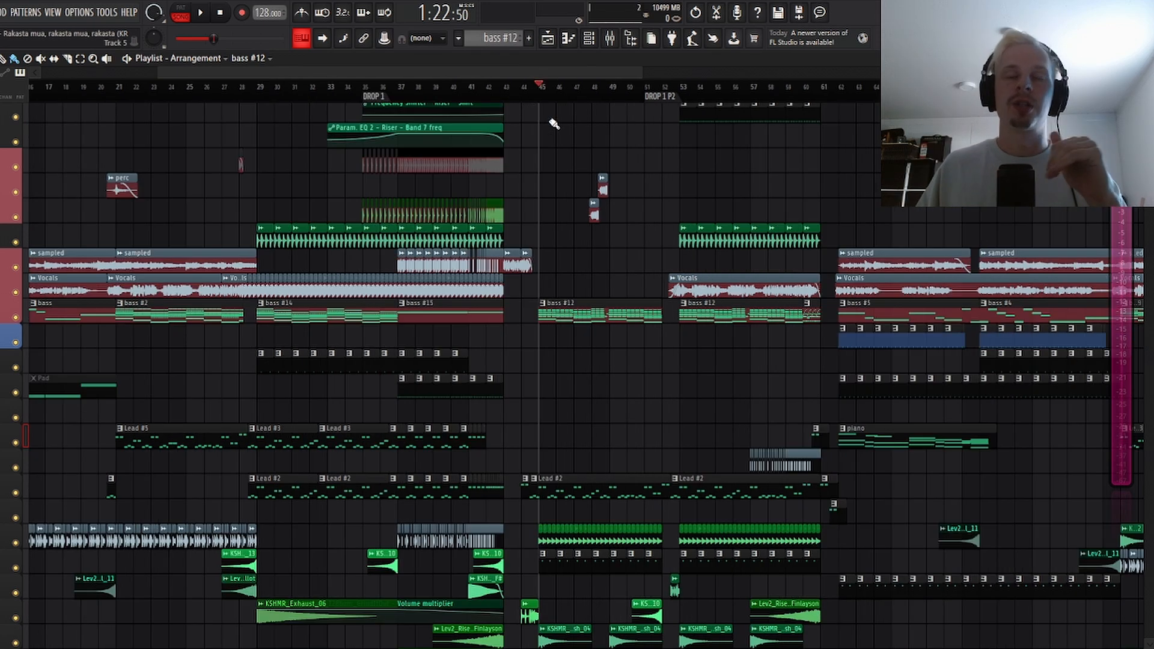